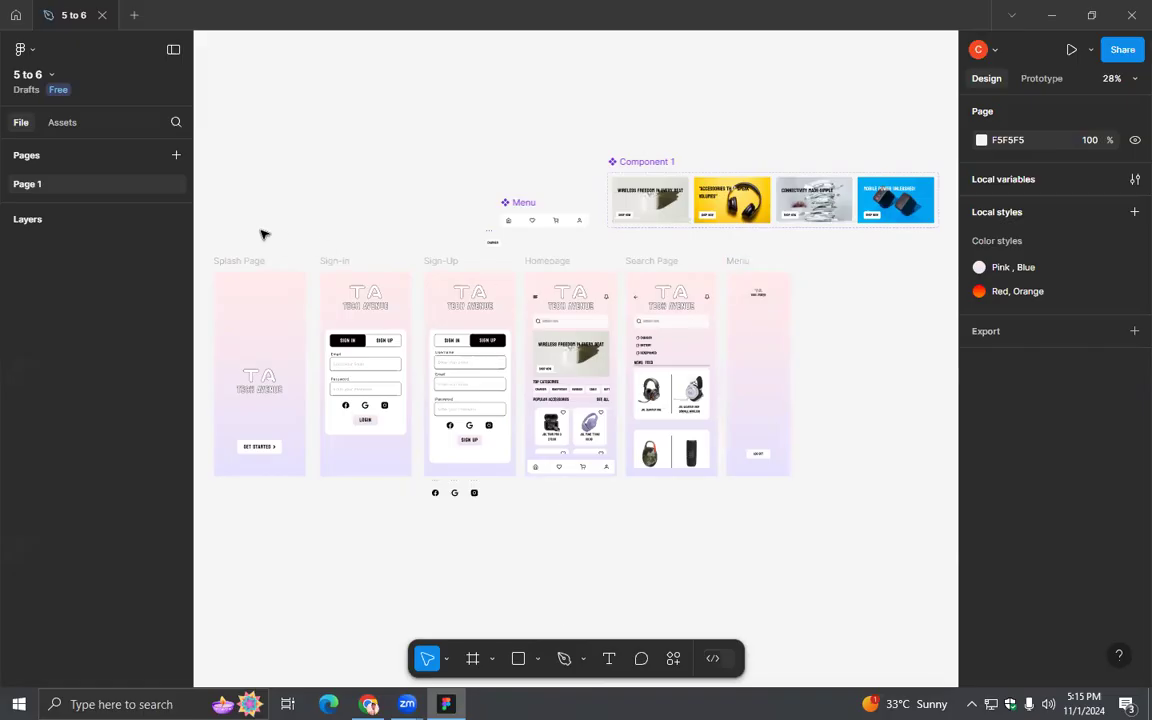
- Present the prototype in a new tab, starting from the Splash Page frame
left_click(238, 262)
left_click(1091, 49)
left_click(1046, 86)
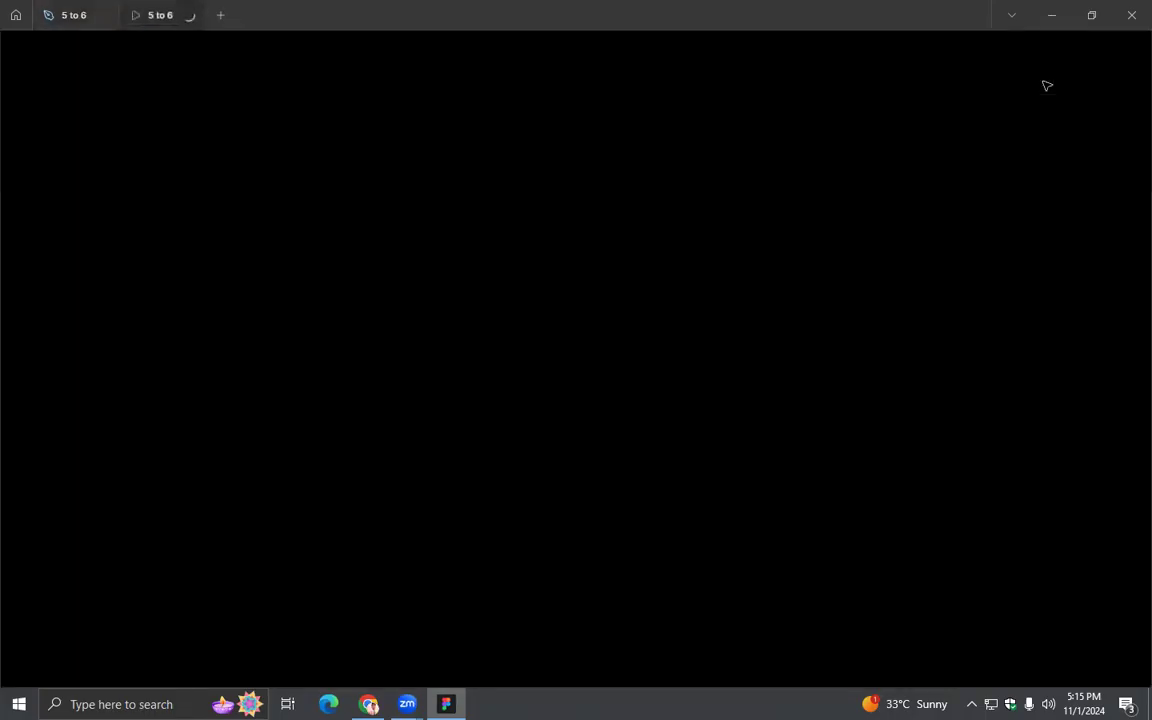
left_click(74, 15)
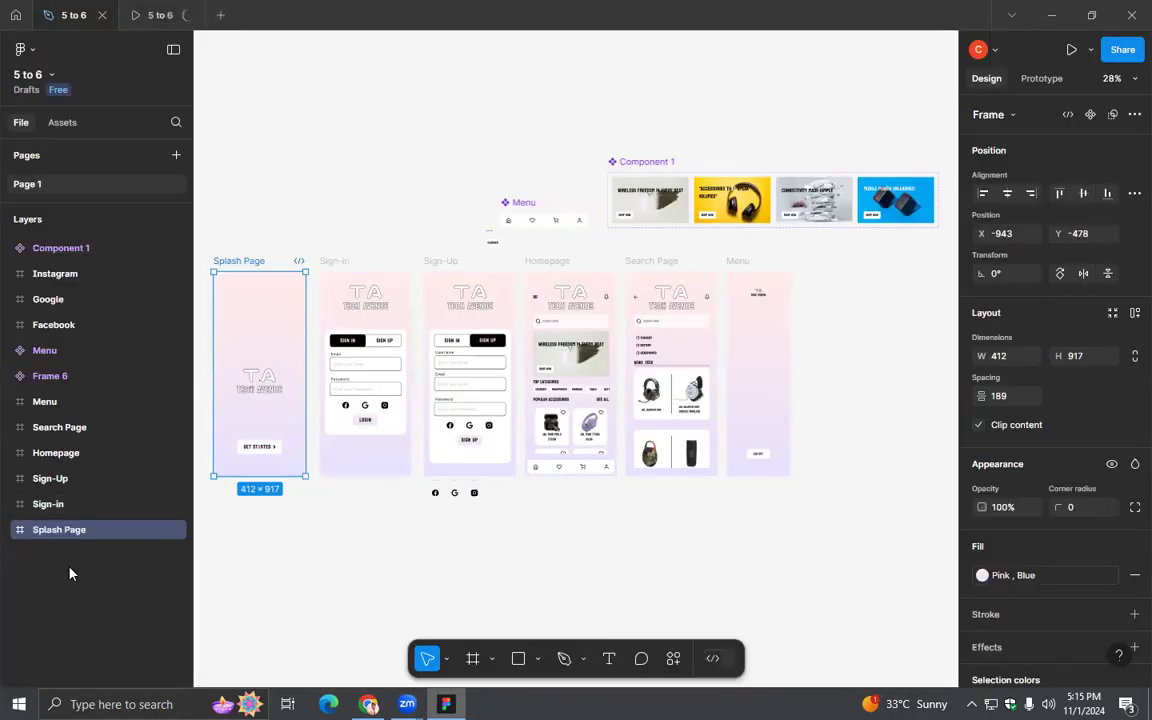
left_click(162, 15)
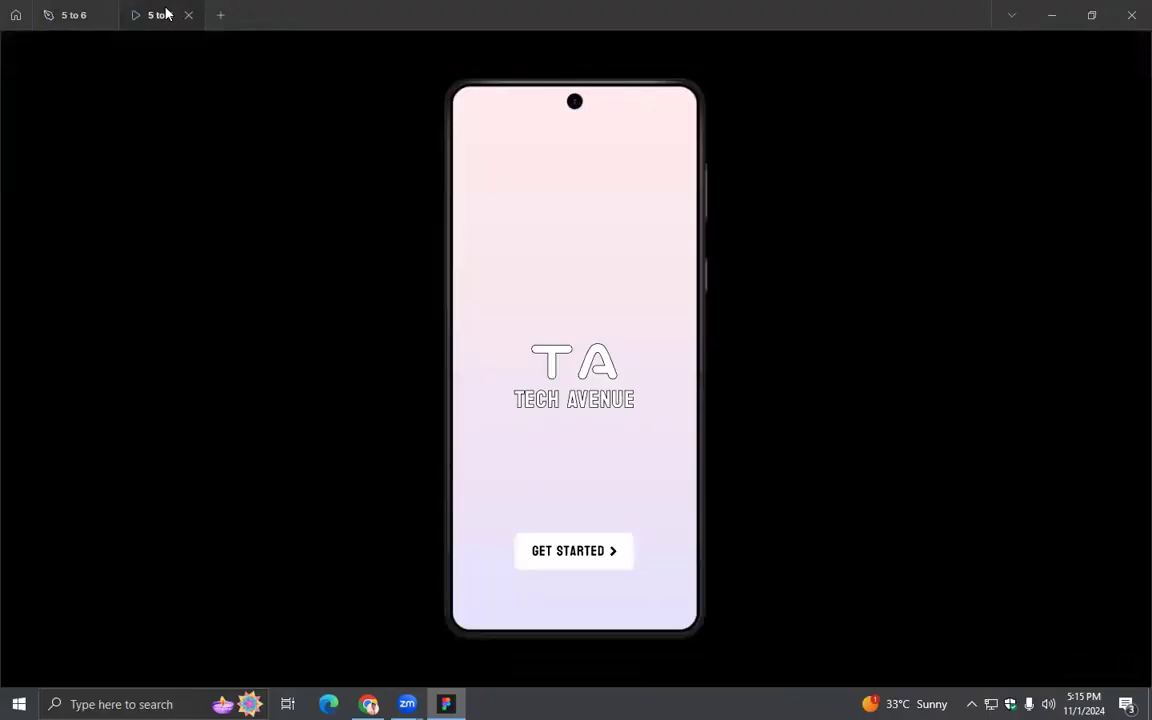
- Run the prototype from the splash page through the sign-in and sign-up screens to the homepage
left_click(563, 545)
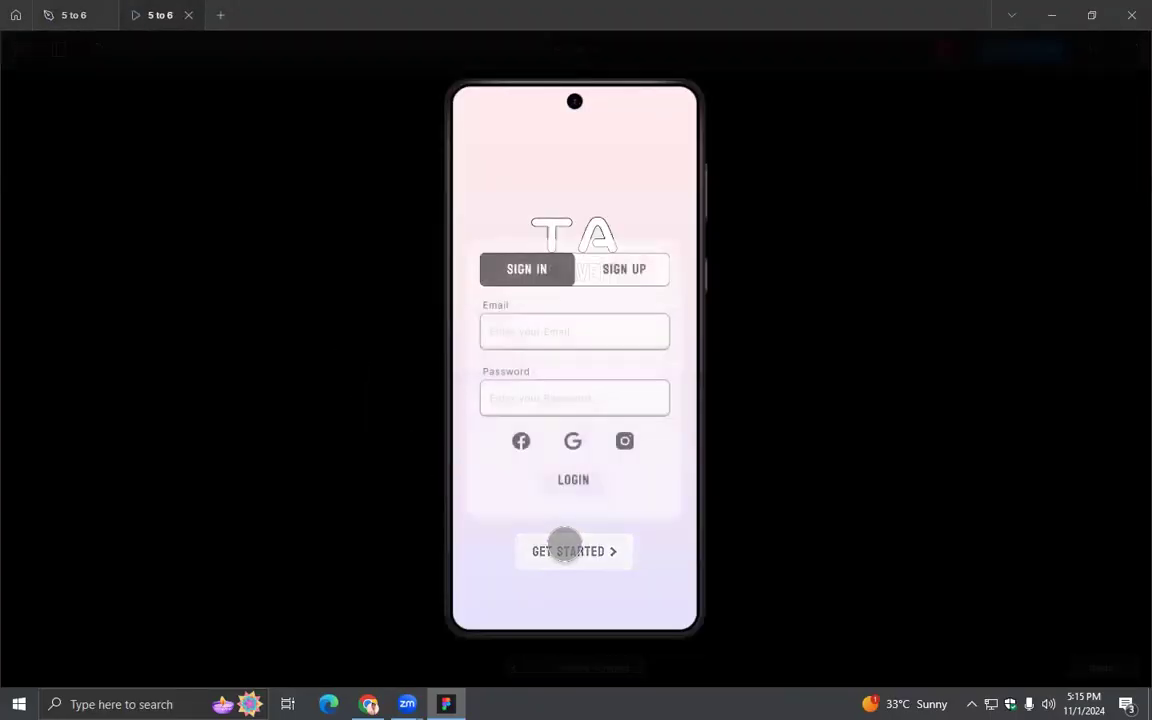
left_click(614, 270)
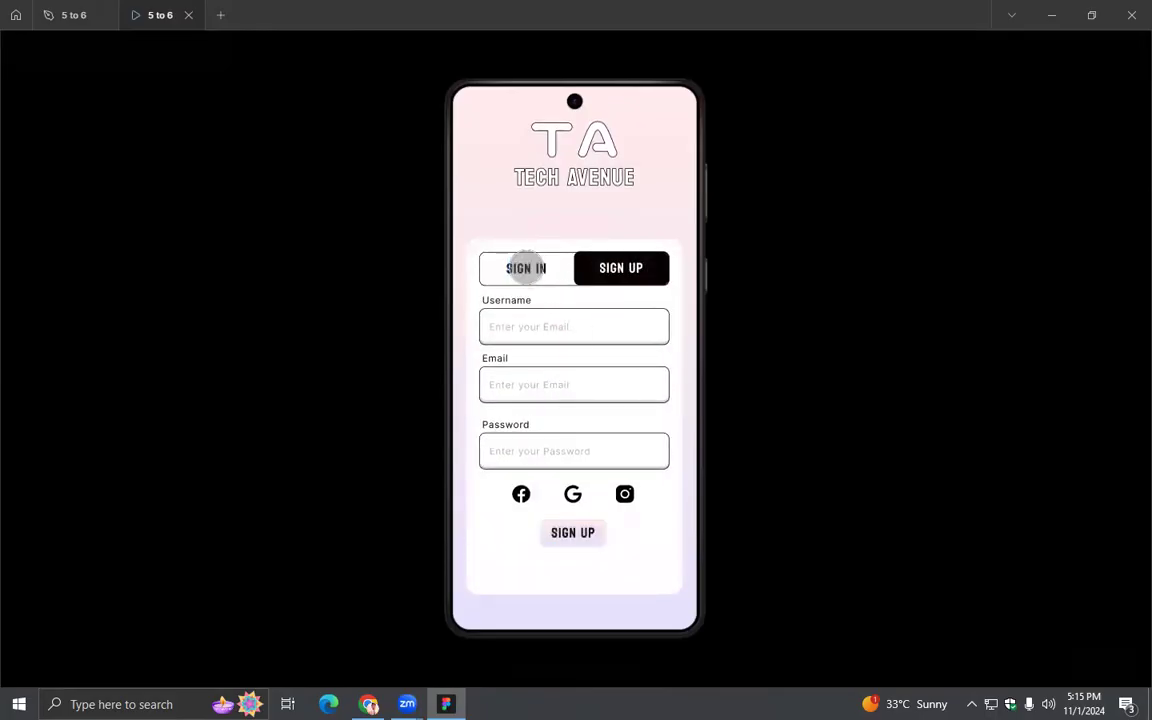
left_click(526, 268)
left_click(573, 481)
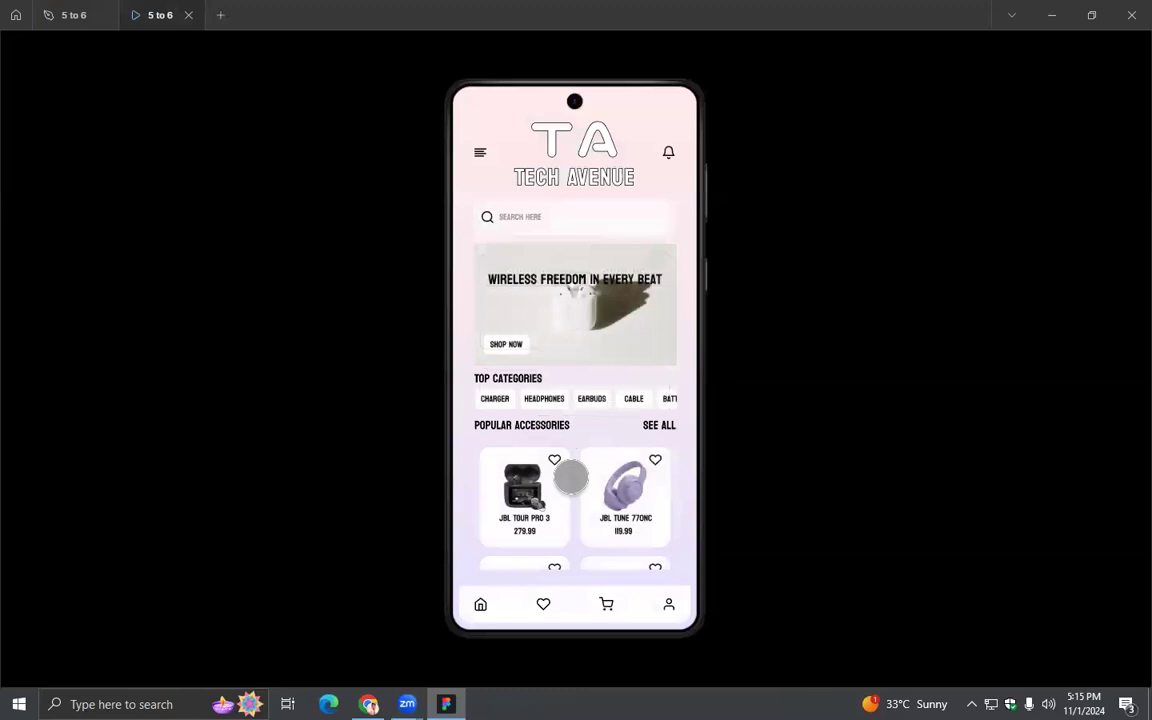
- Test the homepage's category row, menu icon and search bar, check the search page's news feed, and return to the homepage
left_click_drag(585, 400, 650, 408)
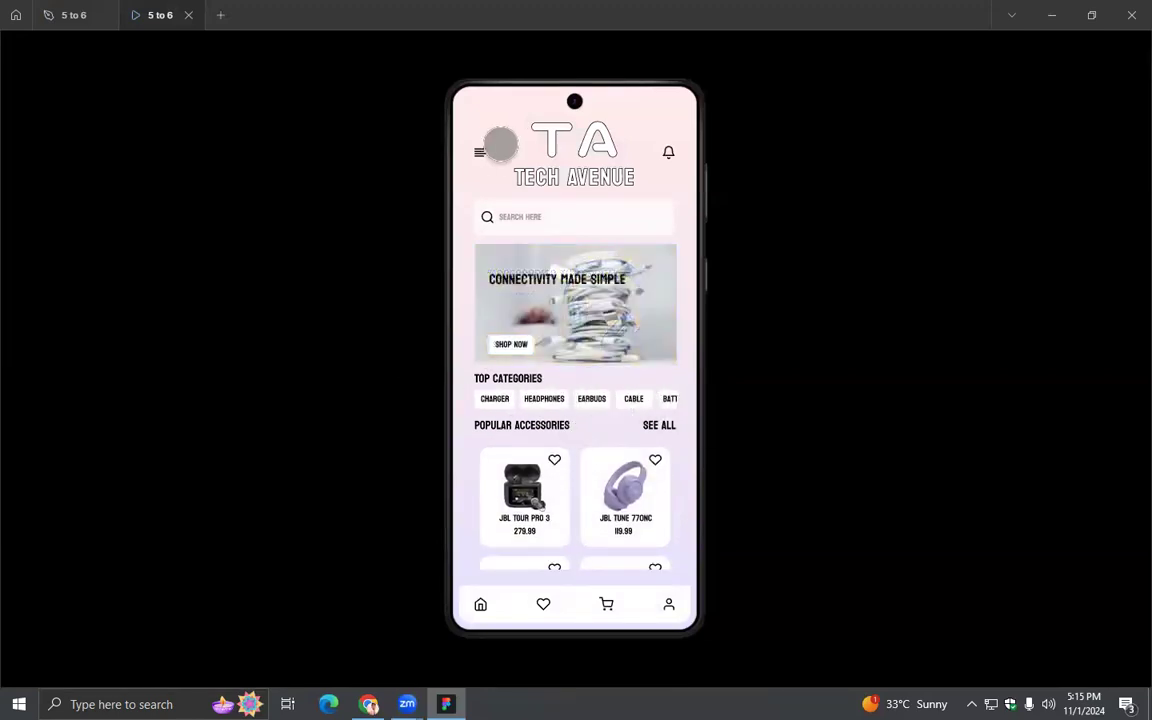
left_click(486, 147)
left_click(550, 216)
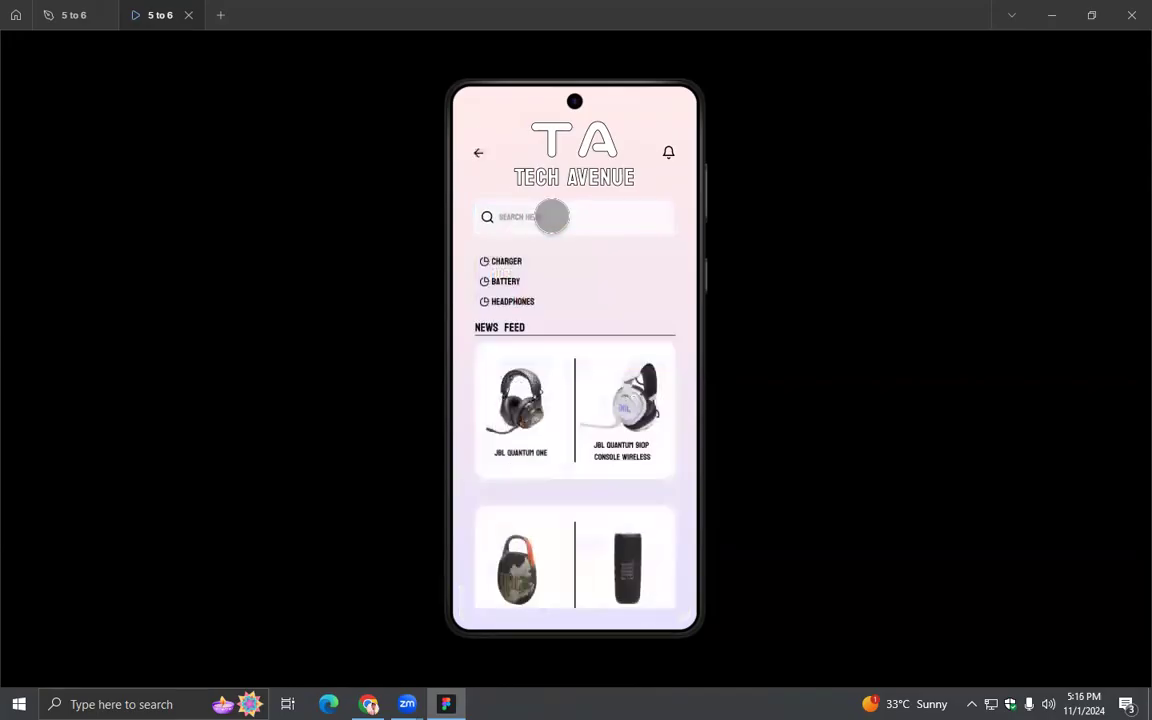
left_click_drag(606, 411, 599, 496)
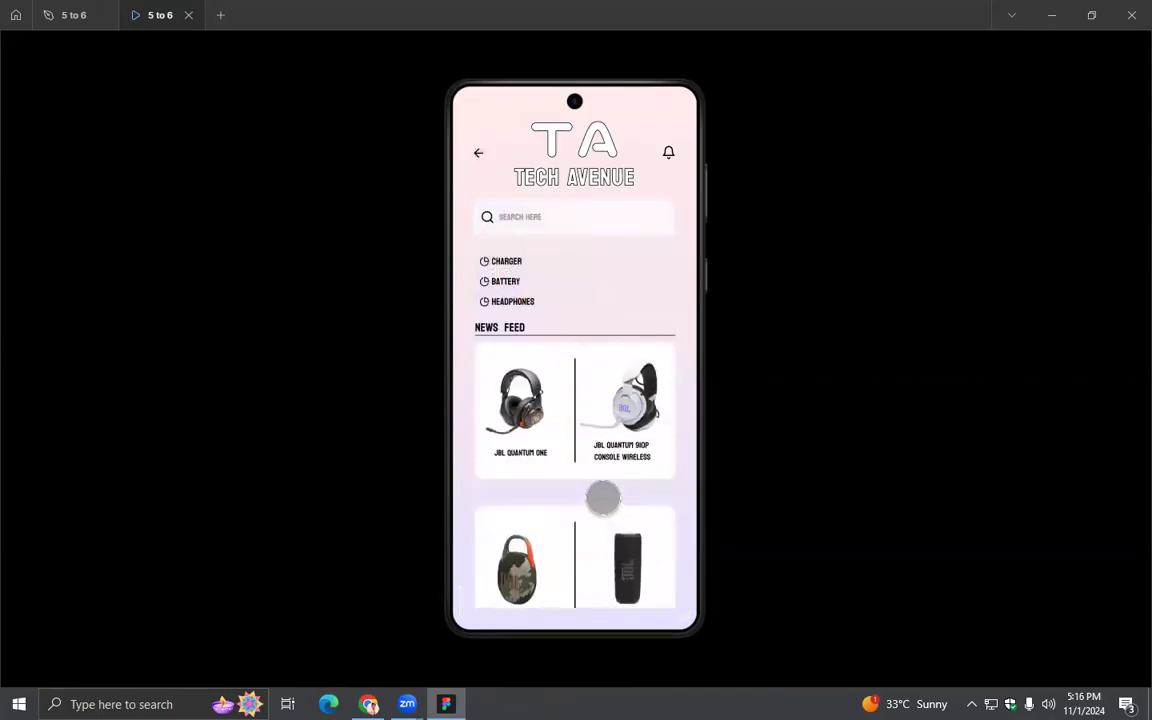
left_click(477, 152)
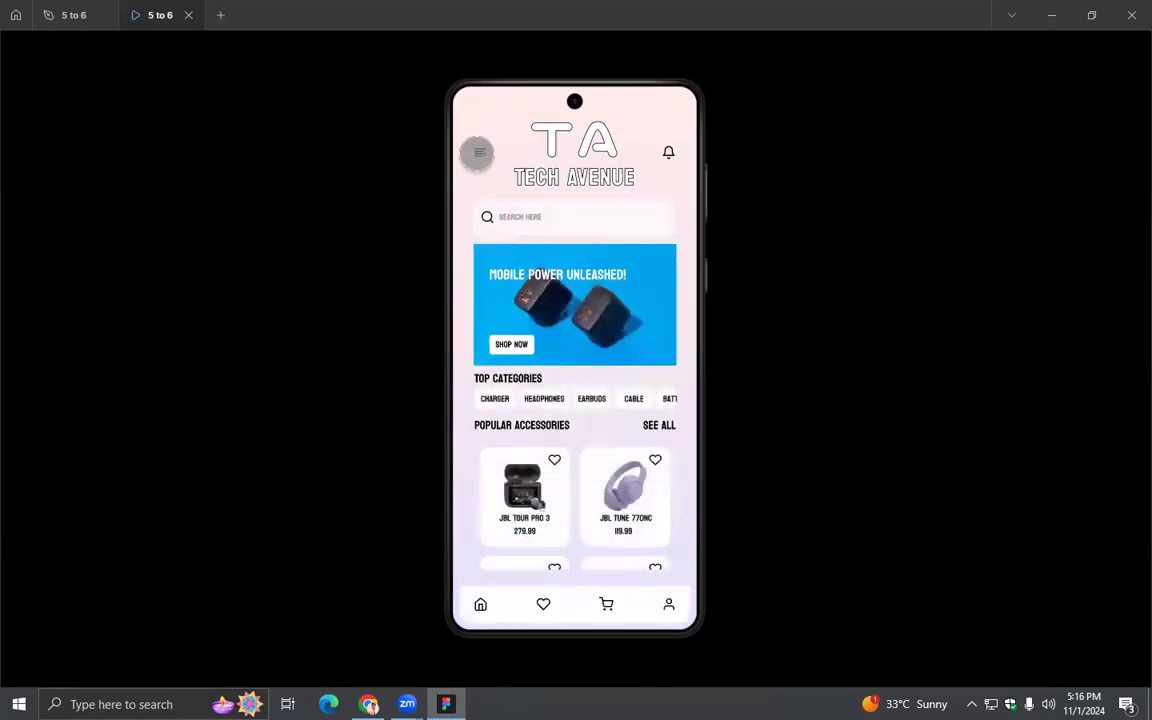
- Return to the design file and add the text "About" on the canvas beside the Menu frame
left_click(70, 15)
left_click(838, 425)
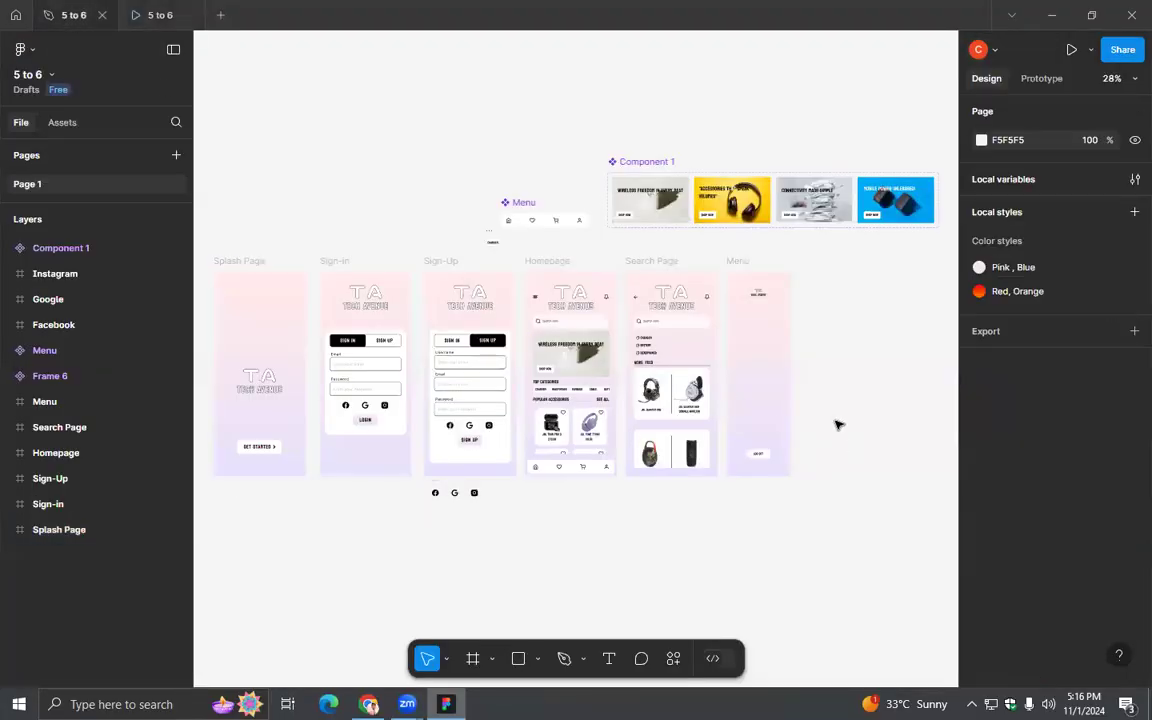
scroll(838, 425, "up", 5)
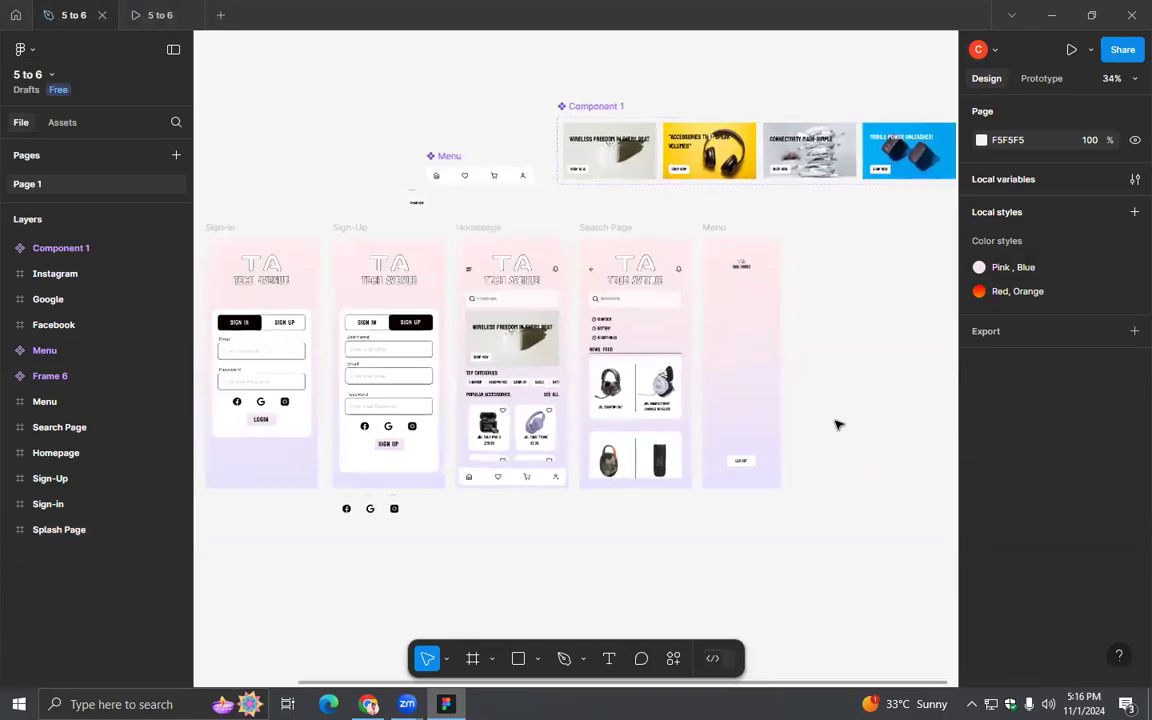
scroll(838, 425, "up", 4)
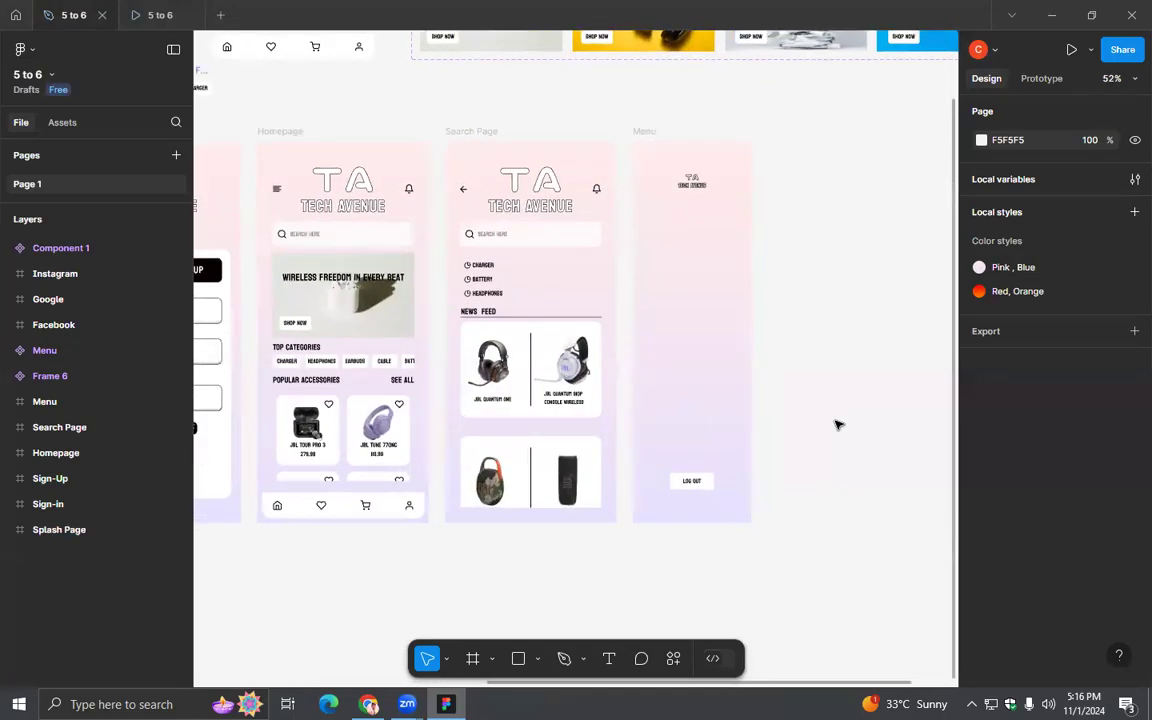
scroll(838, 425, "up", 1)
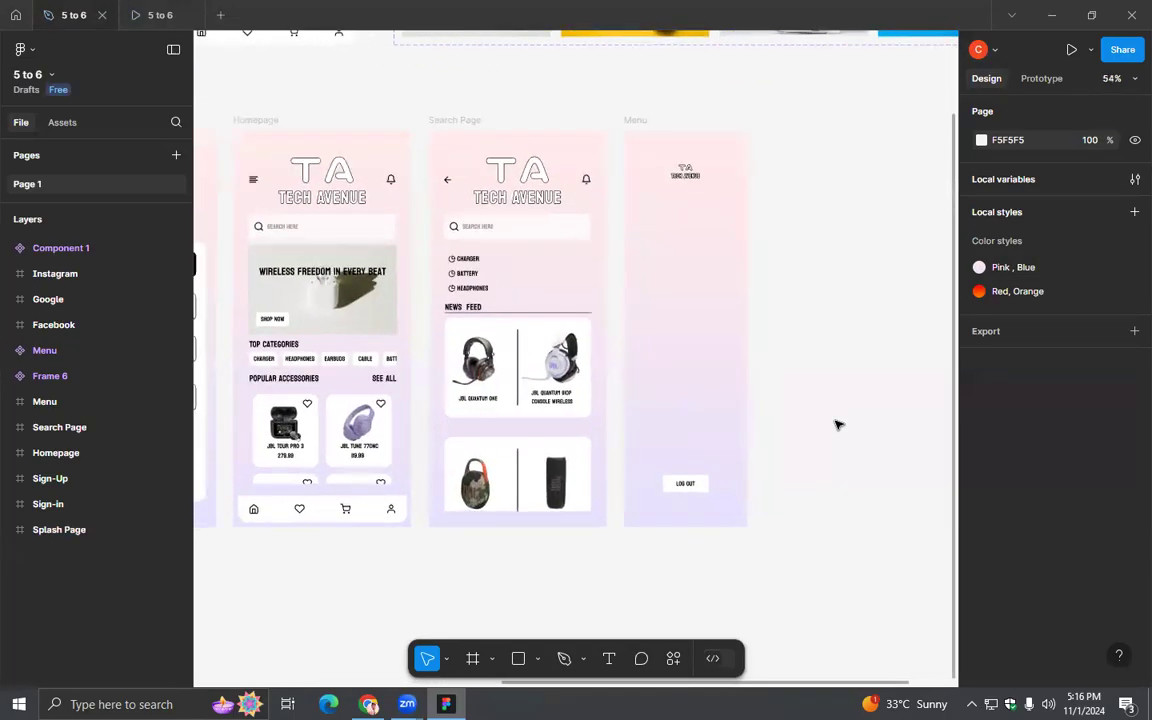
scroll(838, 425, "up", 1)
scroll(838, 425, "up", 1)
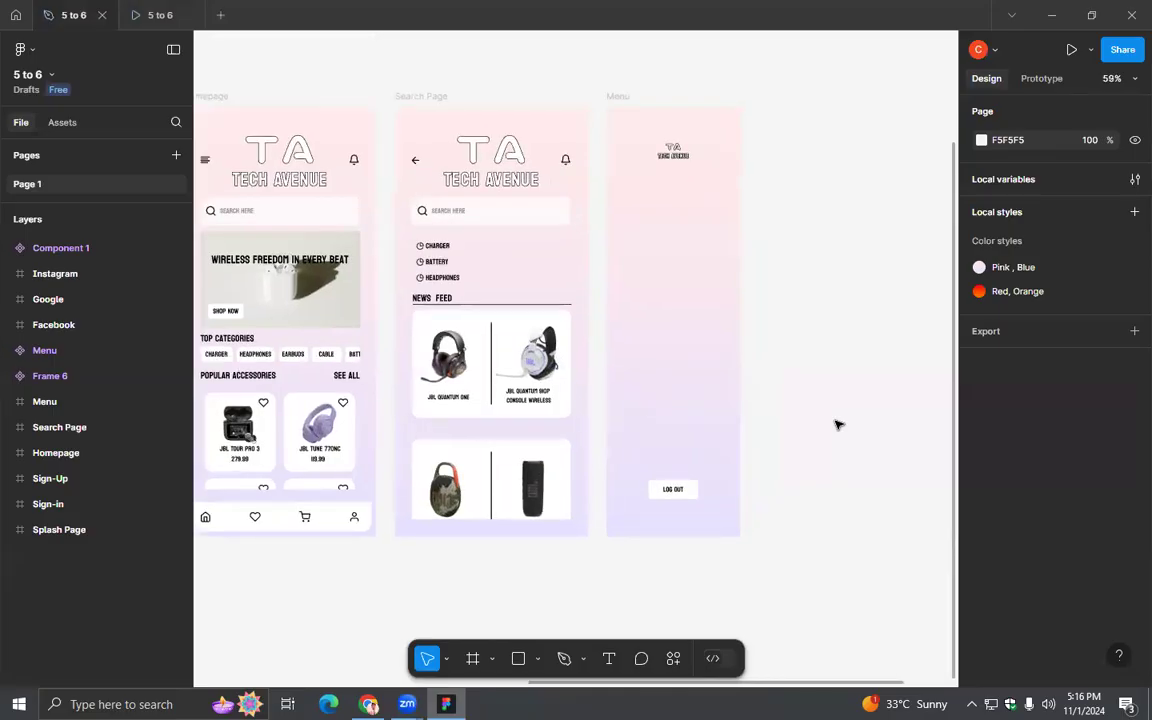
scroll(838, 425, "up", 1)
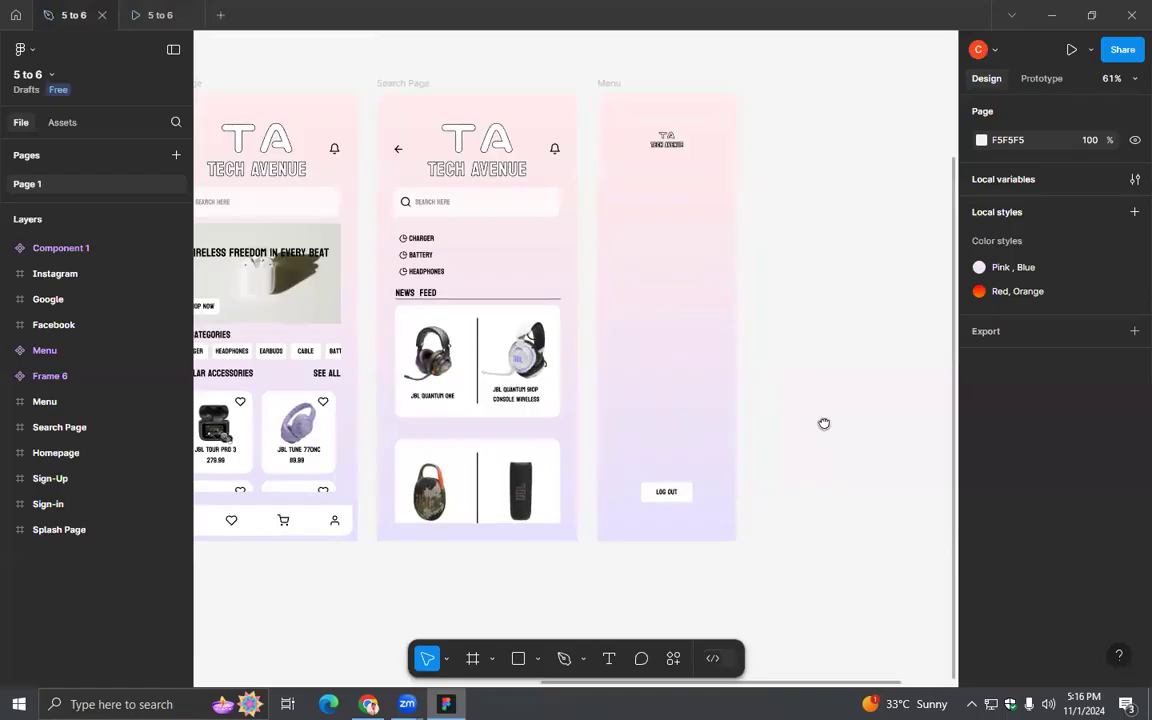
left_click_drag(815, 422, 875, 418)
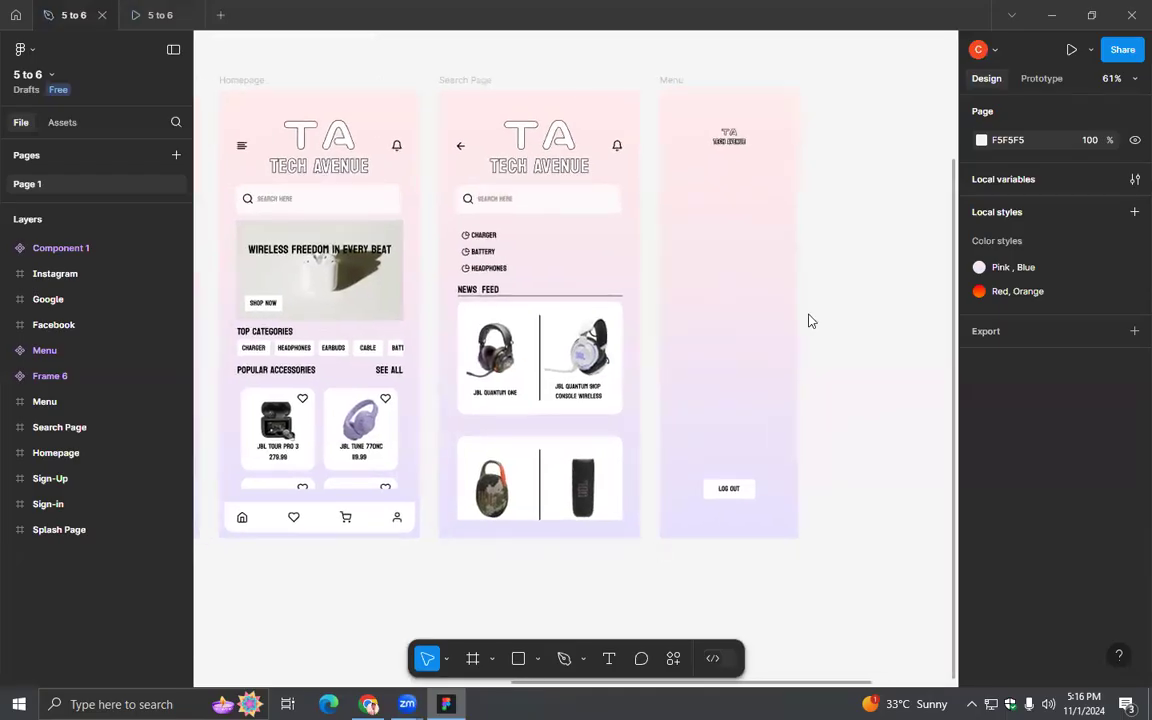
left_click(605, 662)
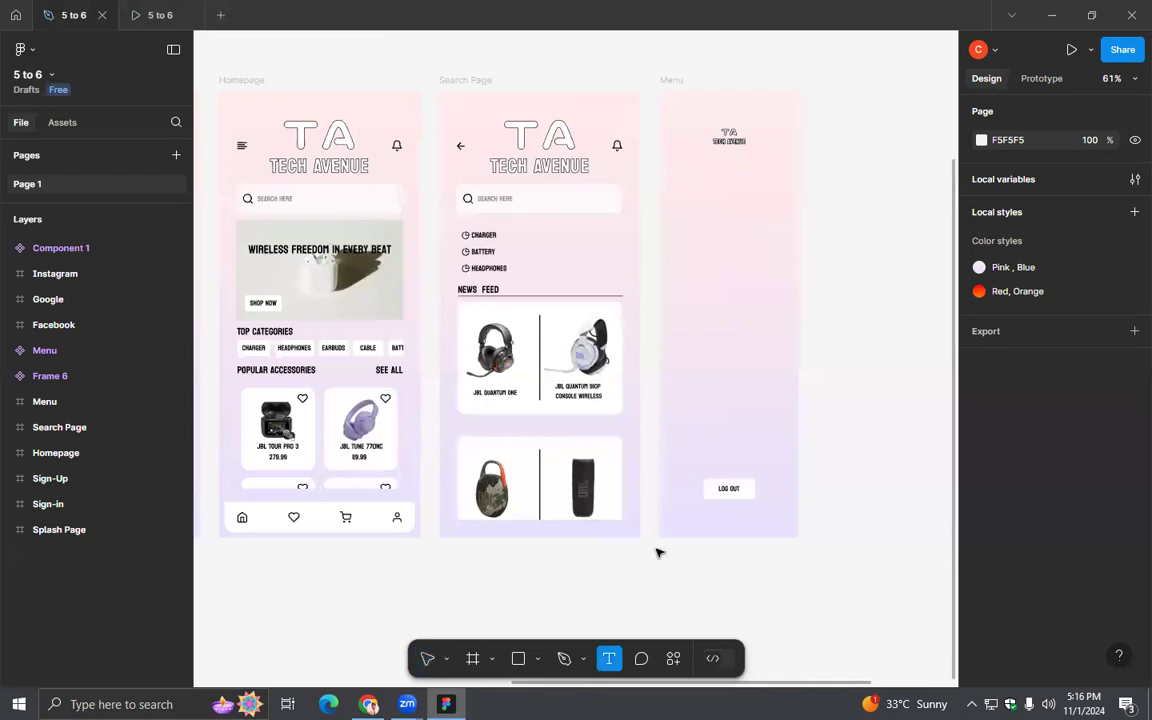
left_click(873, 235)
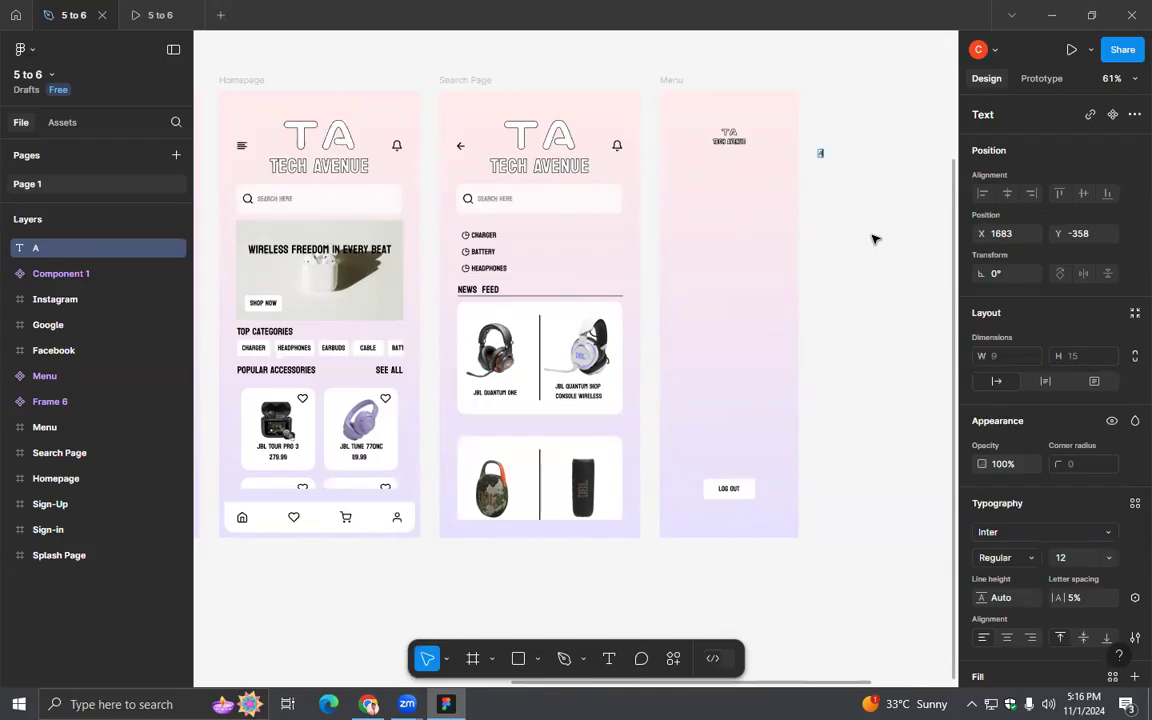
left_click(875, 240)
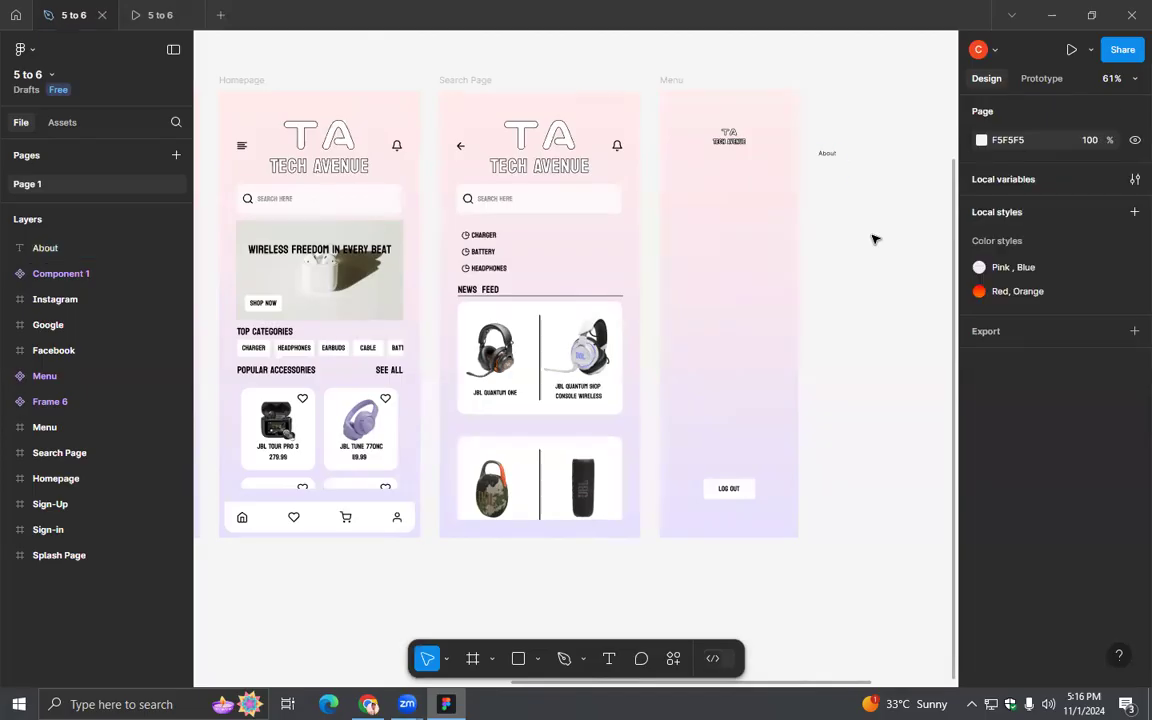
- Check the font of the Search Page's Charger label and set the About text to Koulen
scroll(875, 240, "up", 2)
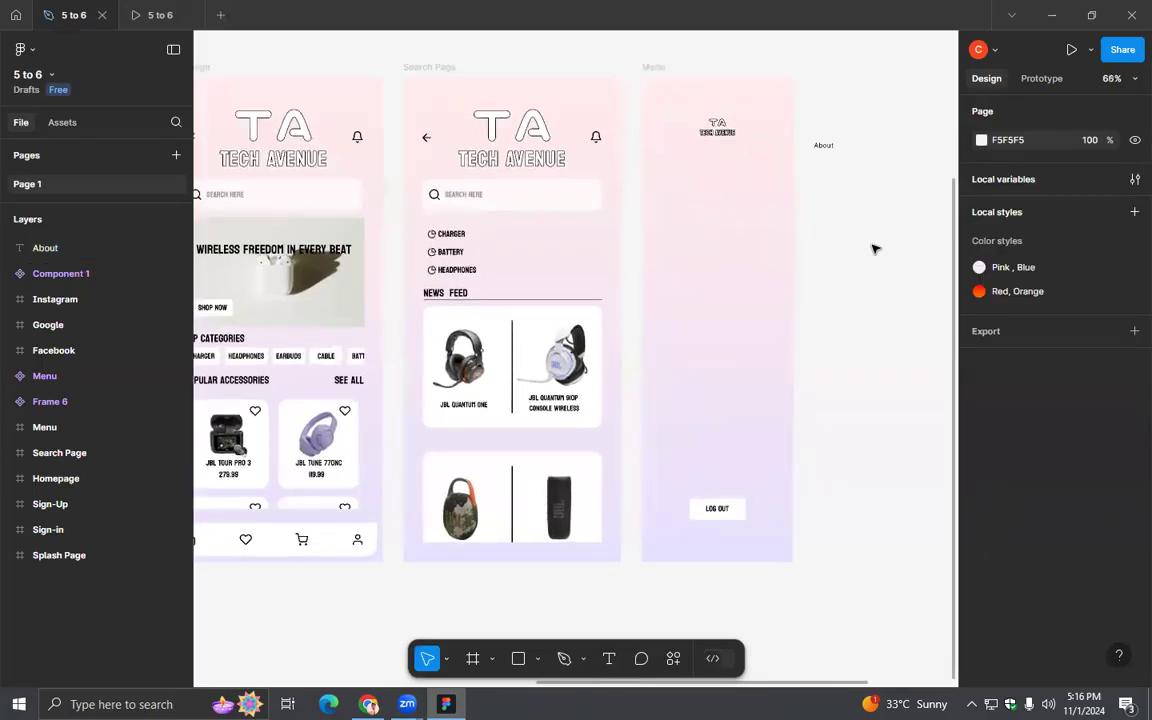
left_click(455, 237)
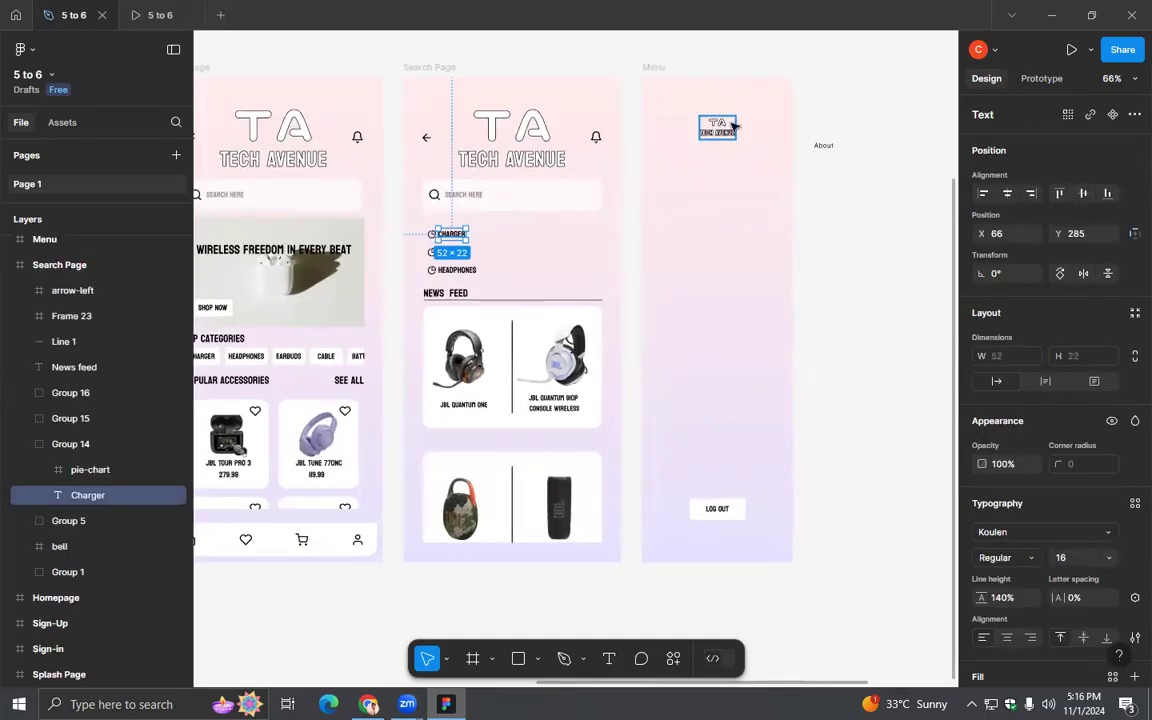
left_click(823, 147)
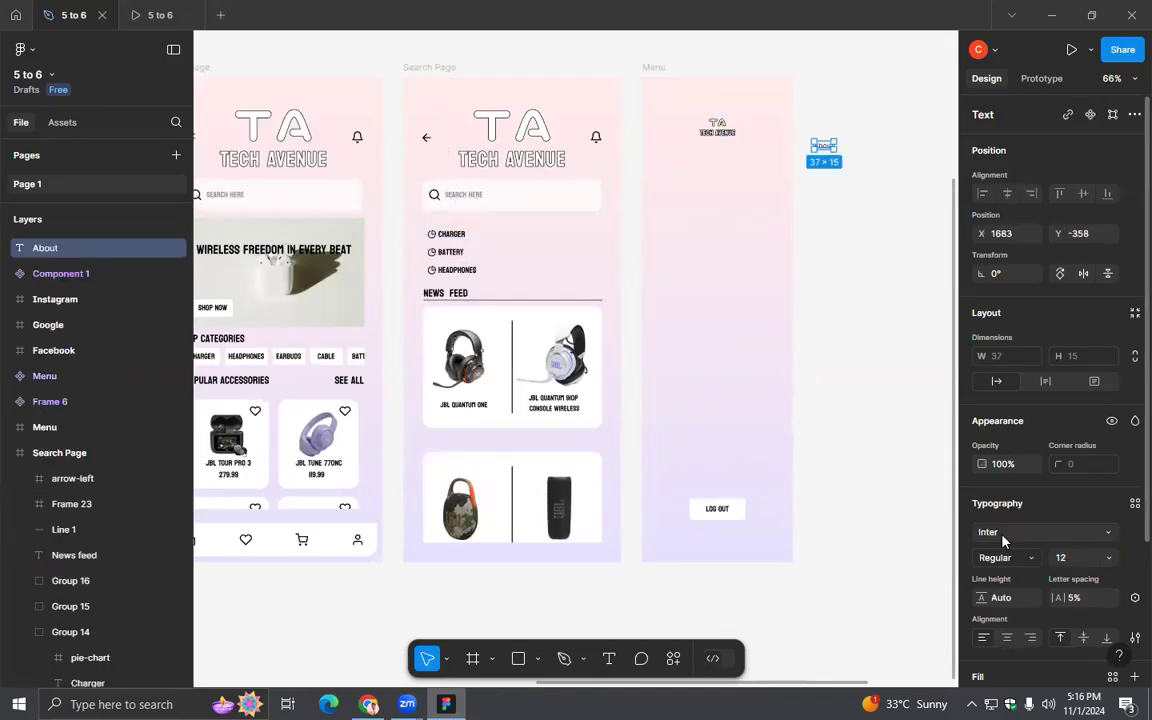
left_click(1040, 532)
type("koulen")
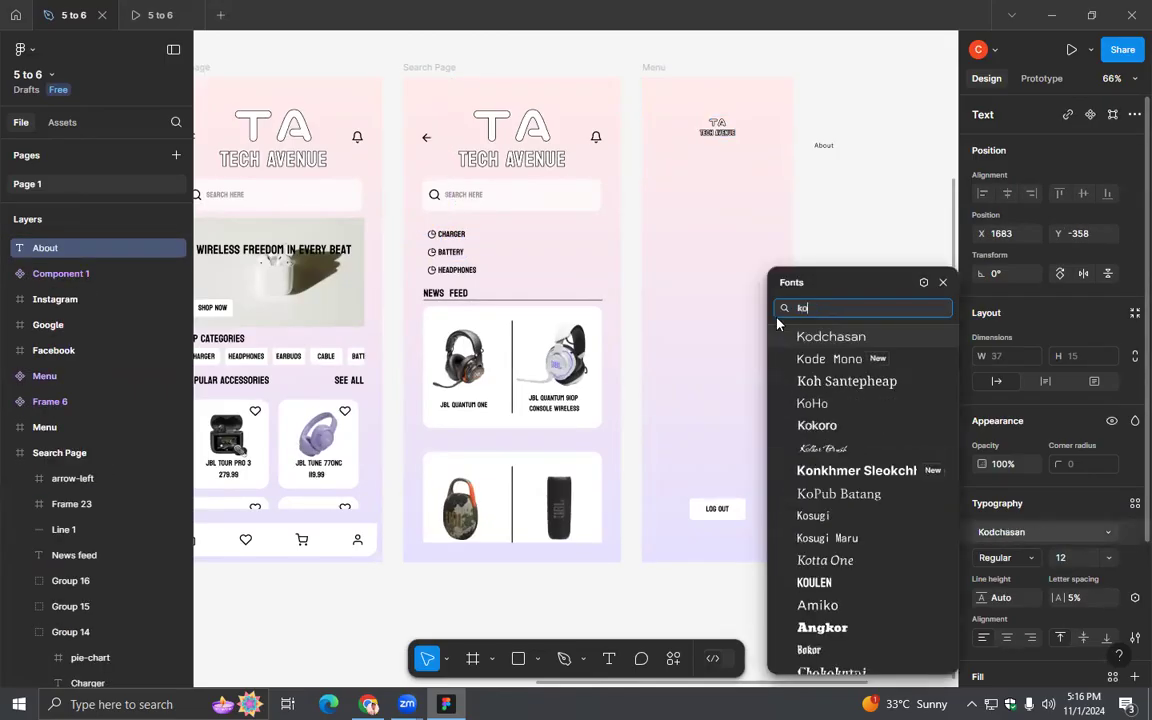
key("Return")
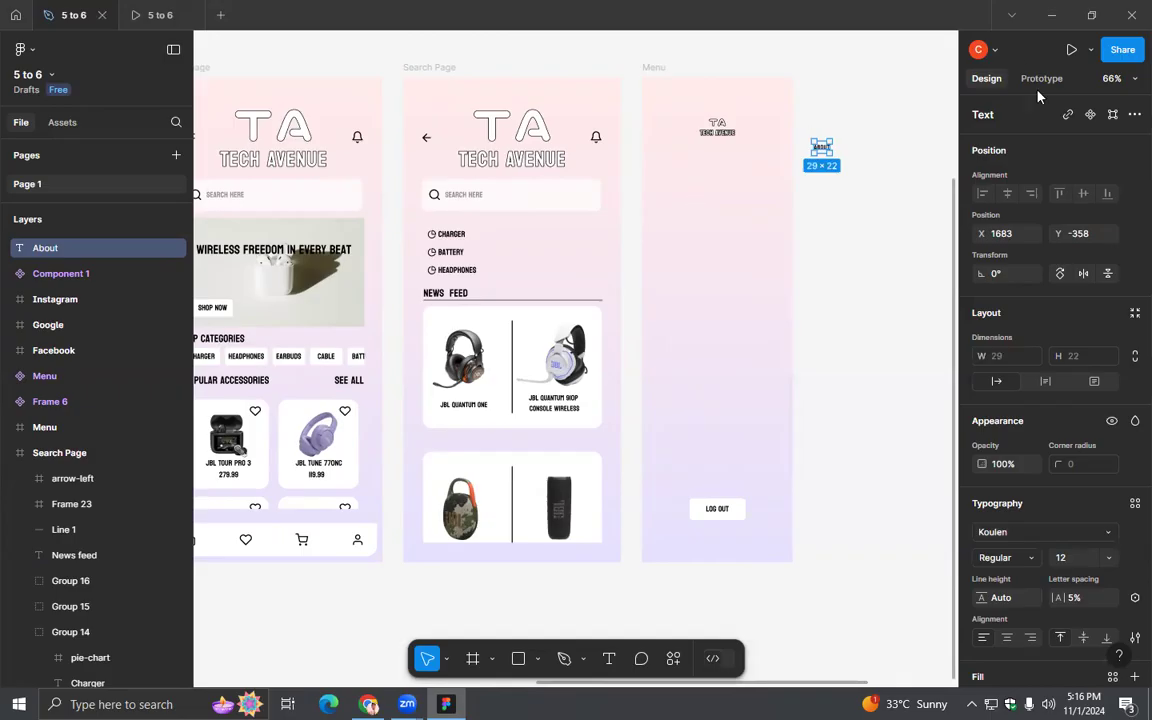
- Set the About text's font size to 16 and place it below the logo inside the Menu frame
scroll(820, 298, "right", 3)
scroll(820, 226, "up", 3)
scroll(825, 315, "up", 3)
left_click(827, 270)
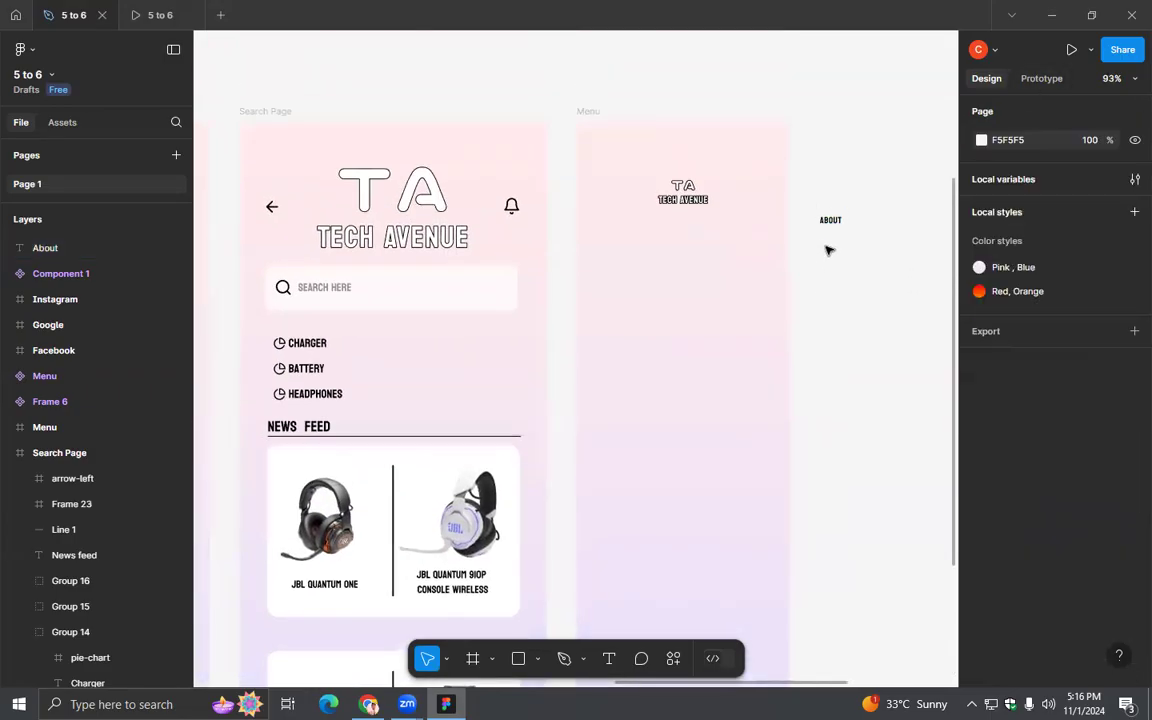
left_click(830, 218)
scroll(1085, 535, "down", 1)
scroll(1085, 535, "down", 1)
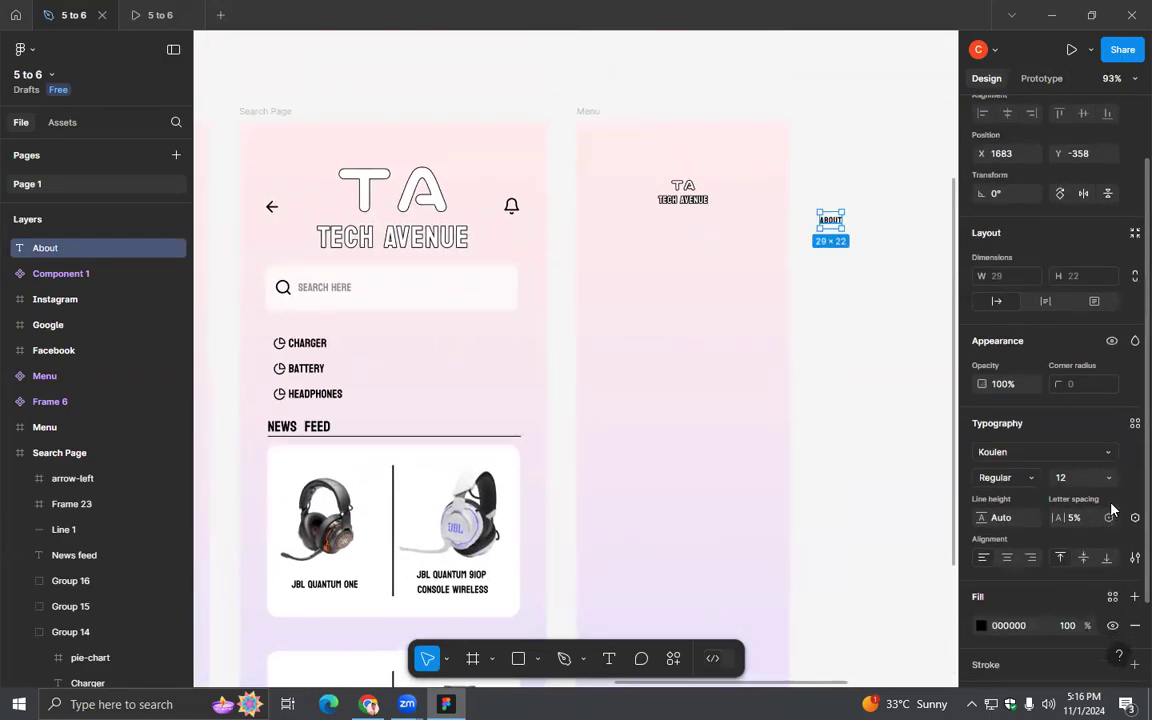
double_click(326, 342)
left_click(836, 222)
left_click(1106, 478)
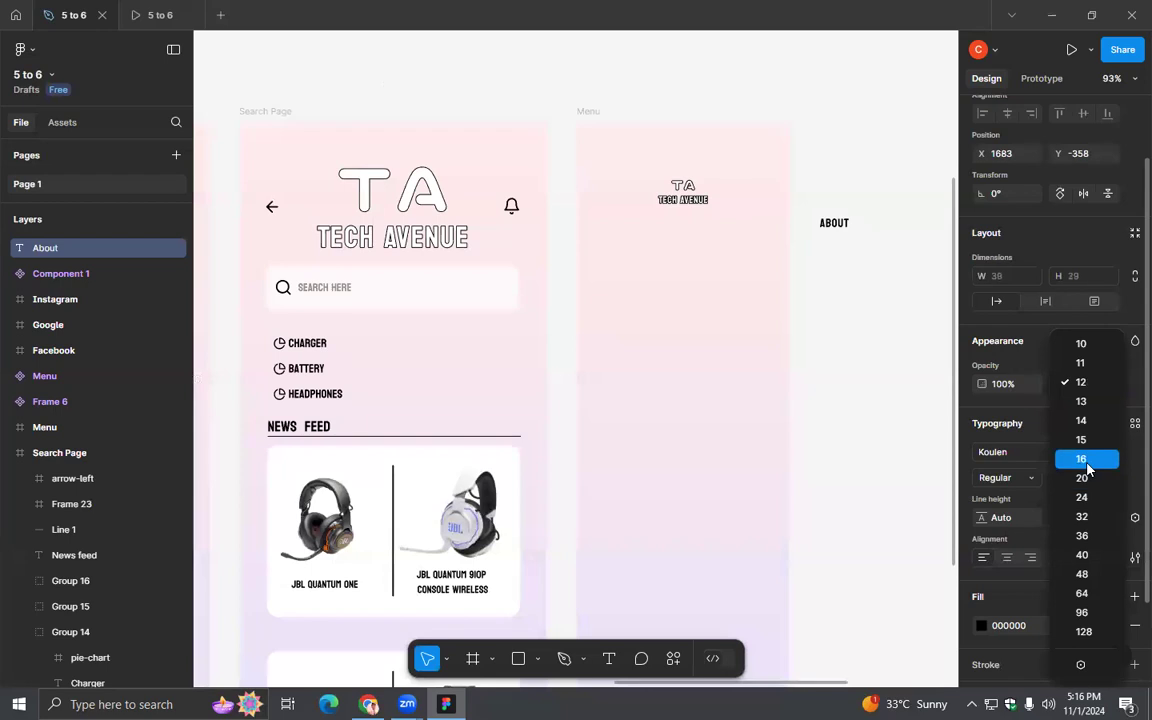
left_click(1087, 464)
left_click_drag(838, 225, 625, 265)
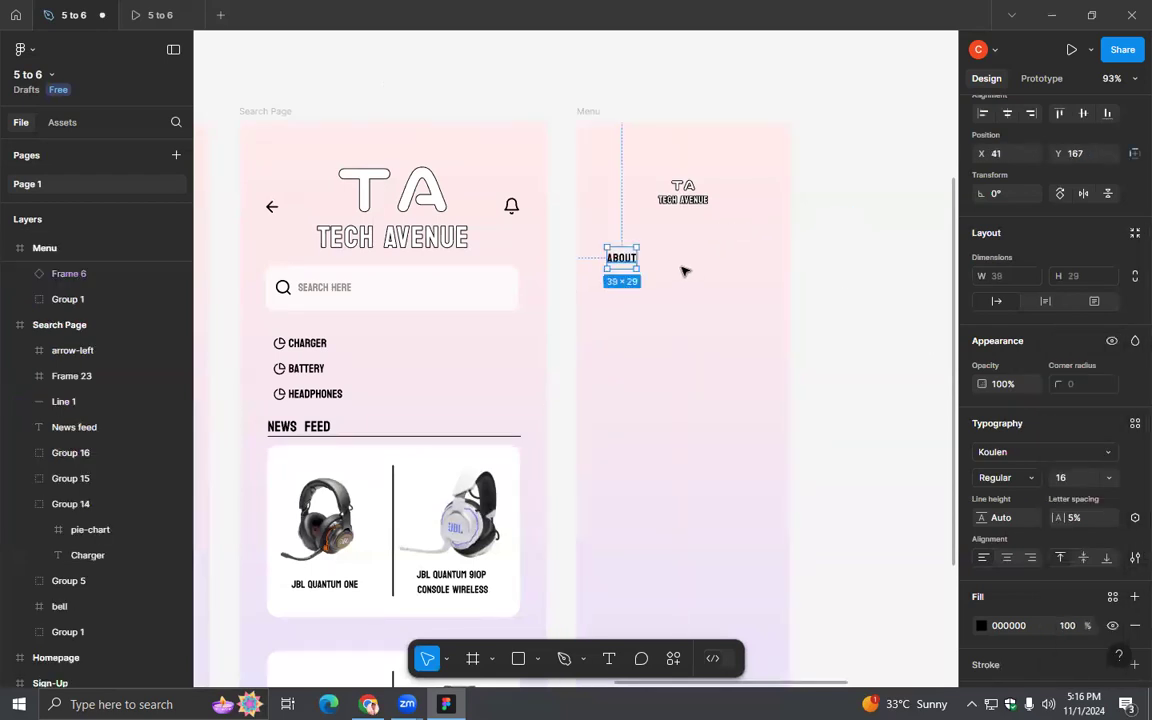
- Narrow the Menu frame to about 236 wide from its right edge
left_click(588, 111)
left_click_drag(789, 270, 748, 274)
left_click(836, 290)
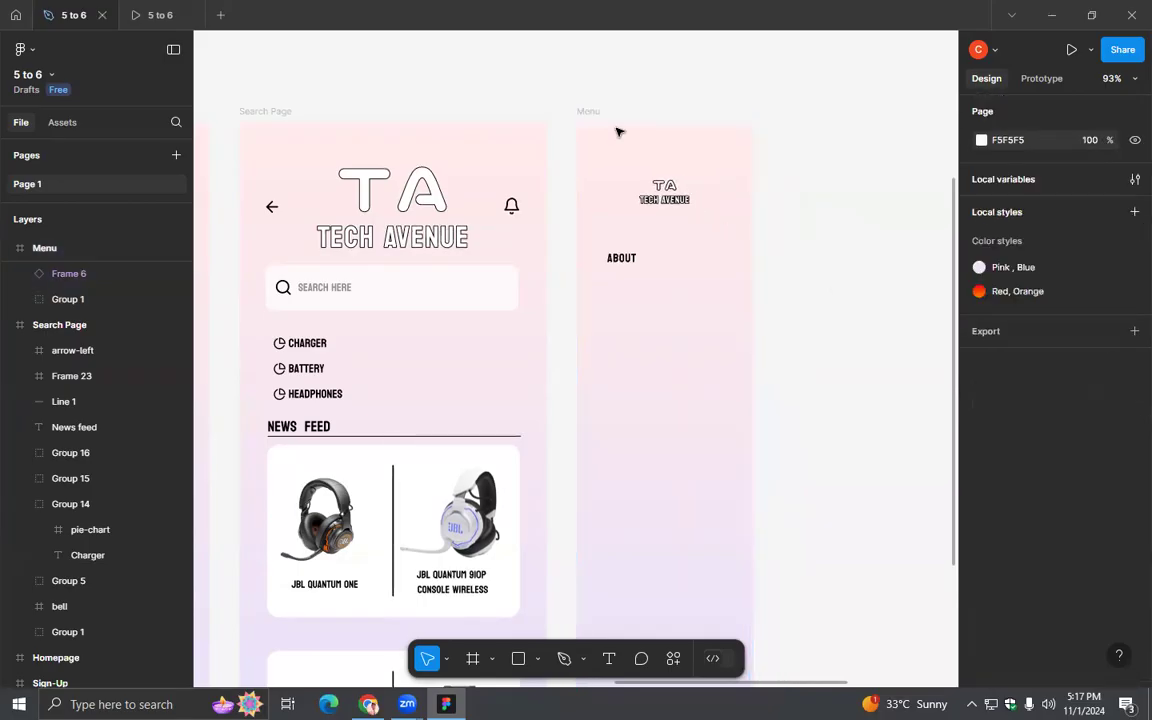
- Remove the linear gradient and hidden image fills from the Menu frame, keeping only the FFFFFF fill
left_click(599, 113)
scroll(1000, 442, "down", 3)
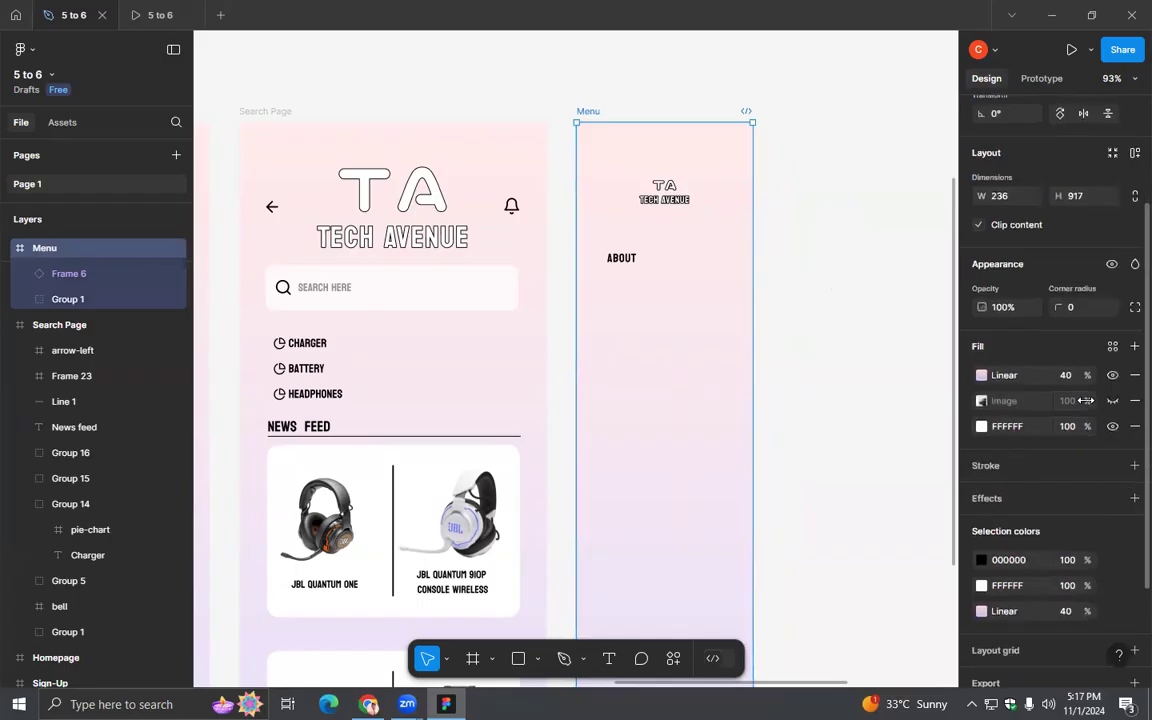
left_click(1133, 376)
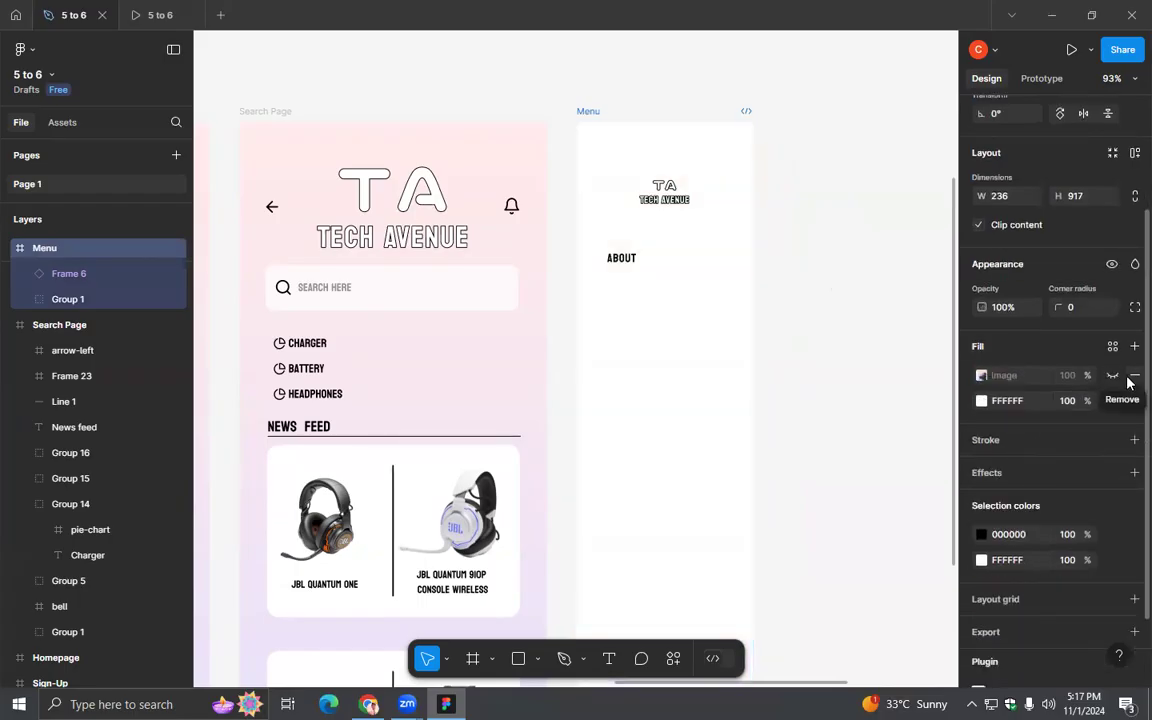
left_click(1133, 376)
left_click(570, 240)
scroll(635, 265, "down", 3)
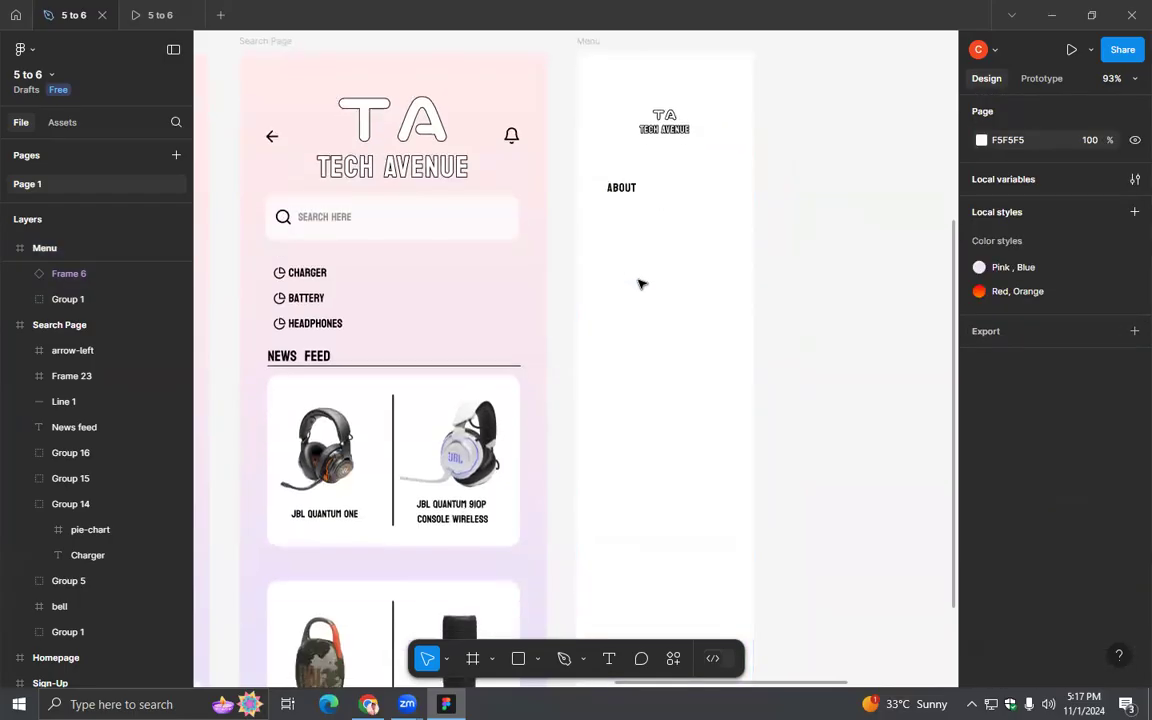
scroll(640, 283, "up", 7)
scroll(643, 295, "down", 2)
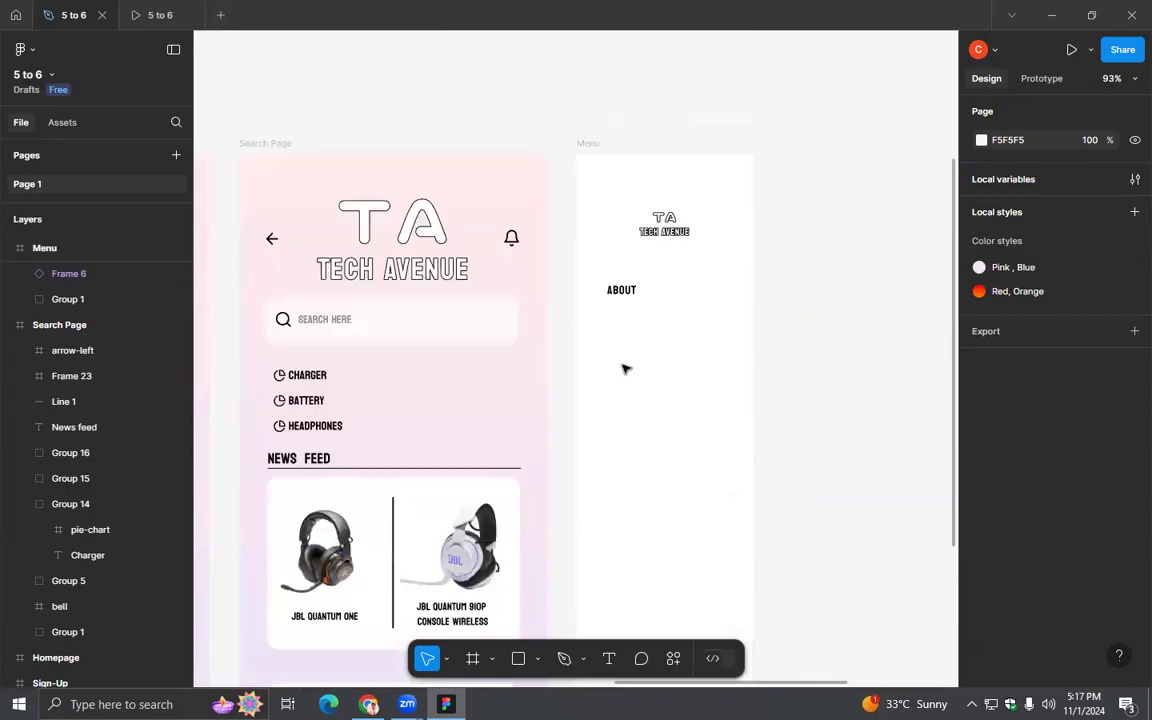
- Duplicate the About label just below itself in the Menu frame and change the copy's text to Services
left_click(621, 299)
left_click_drag(621, 300, 624, 320)
key("ctrl+d")
double_click(623, 320)
type("Se")
key("BackSpace")
type("ervices")
key("Escape")
left_click(691, 398)
- Duplicate the Services label below itself in the Menu frame and change the copy's text to Help
left_click(633, 323)
mouse_move(633, 323)
left_mouse_down()
mouse_move(625, 362)
mouse_move(630, 348)
left_mouse_up()
type("Hek")
type("lp")
key("Return")
key("Escape")
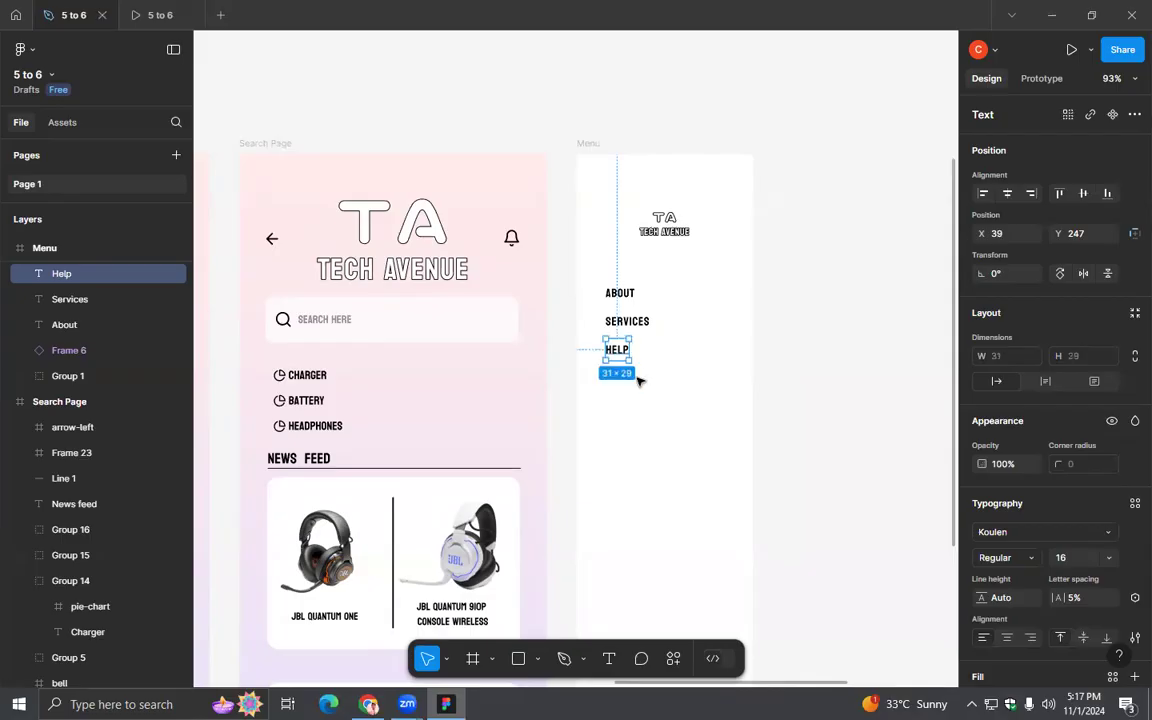
- Duplicate the Help label below itself in the Menu frame and change the copy's text to contact
key("ctrl+d")
left_click_drag(622, 362, 622, 384)
double_click(622, 384)
type("contact")
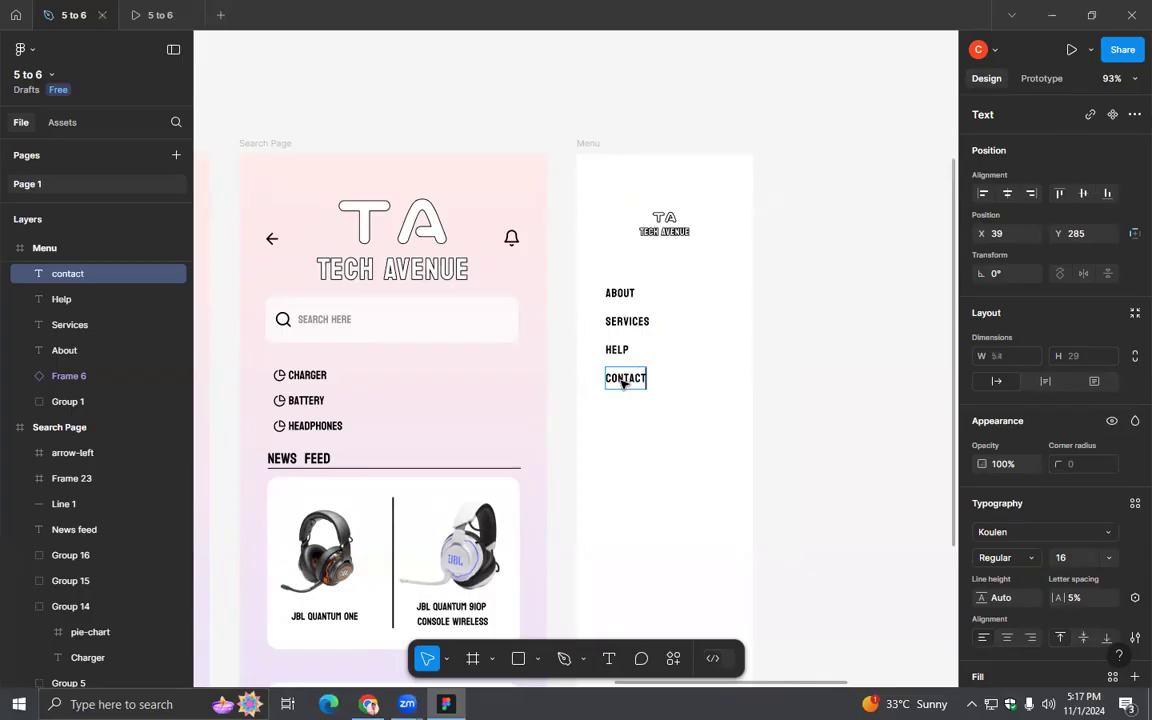
key("Escape")
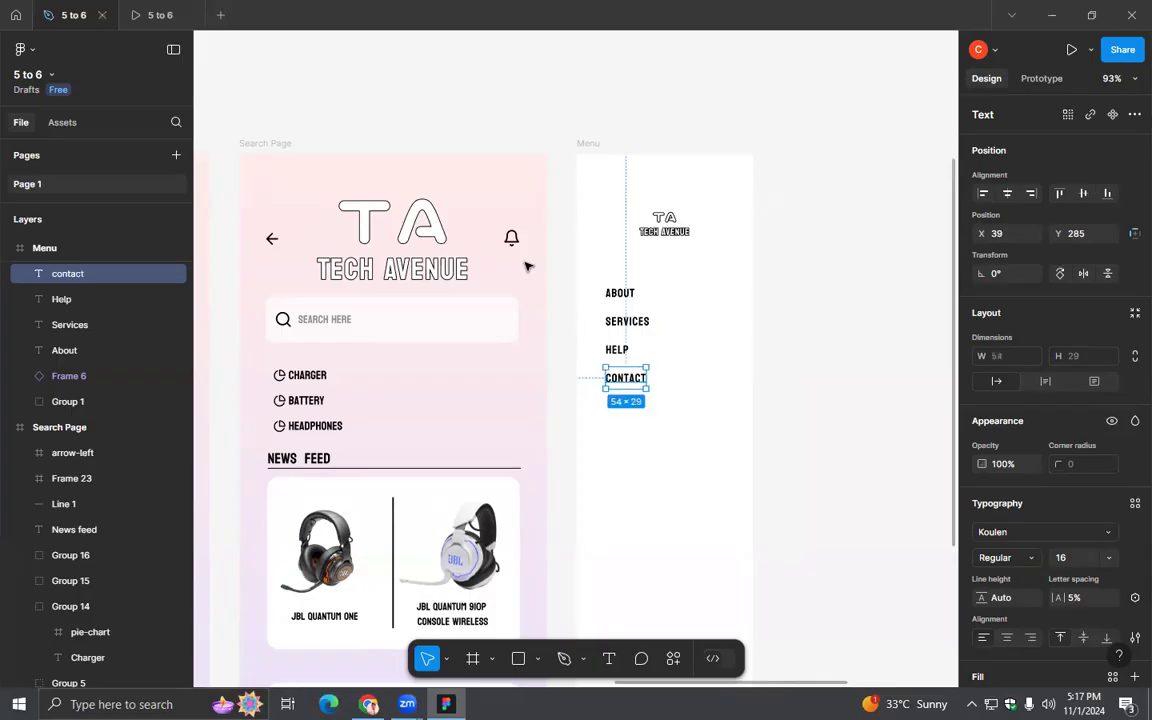
- Space the About, Services, Help and contact labels evenly with a vertical spacing of 17
left_click(650, 408)
left_click_drag(626, 380, 643, 441)
left_click(622, 355, "shift")
left_click(663, 476)
left_click(623, 375)
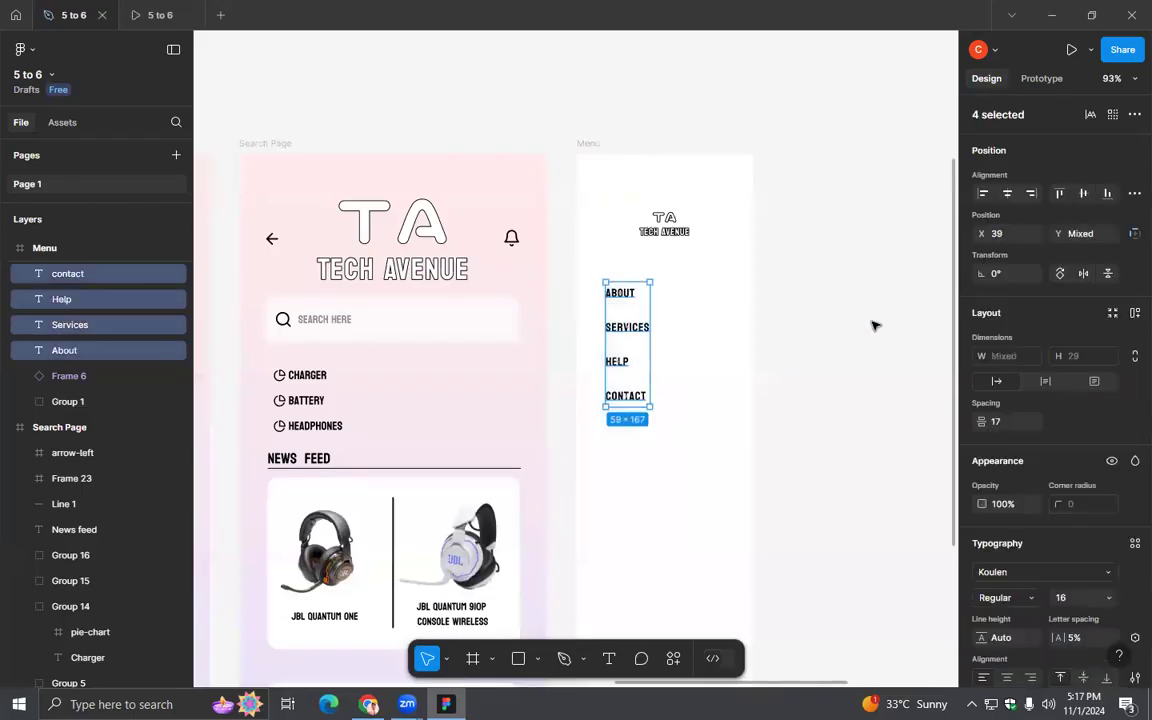
left_click(829, 441)
- Apply the Pink , Blue color style as the fill of the Log Out button in the Menu frame
scroll(824, 444, "down", 3)
left_click_drag(818, 535, 705, 348)
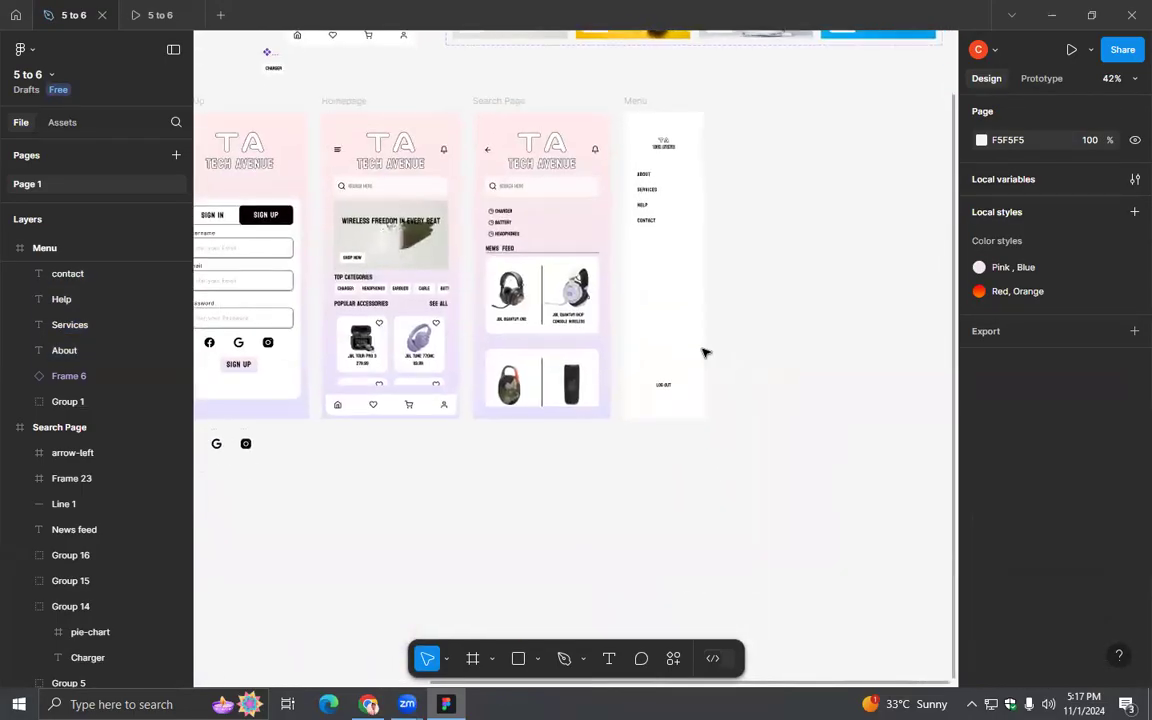
scroll(705, 348, "up", 5)
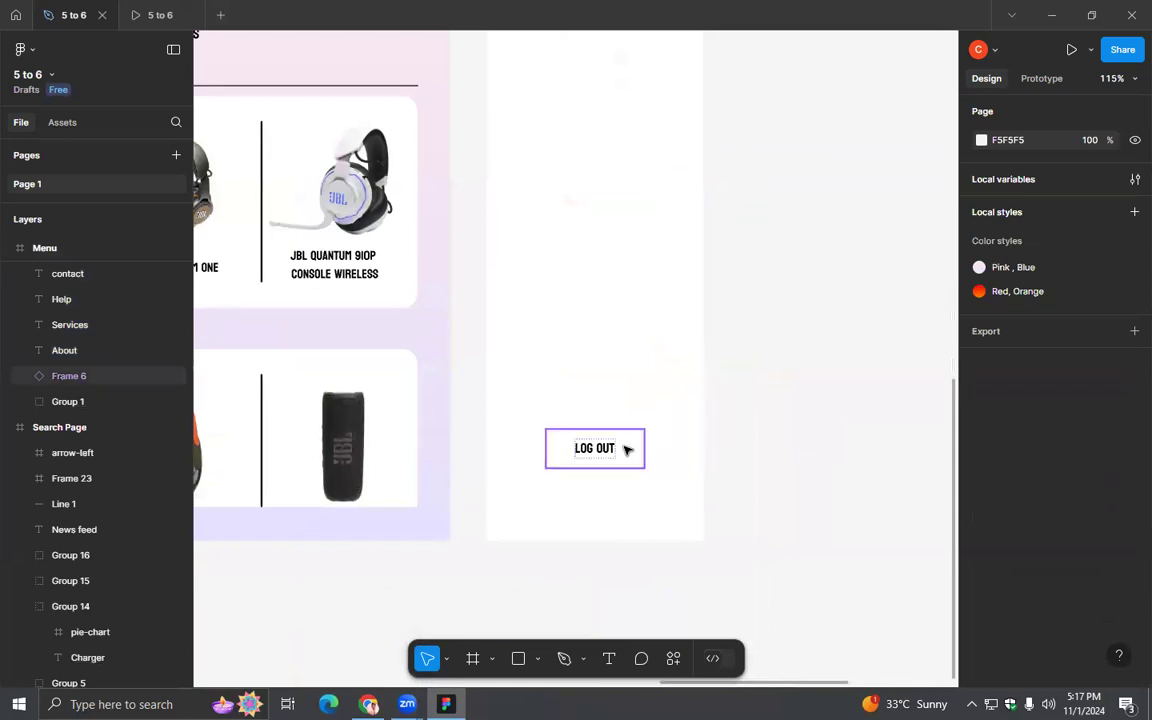
left_click(627, 450)
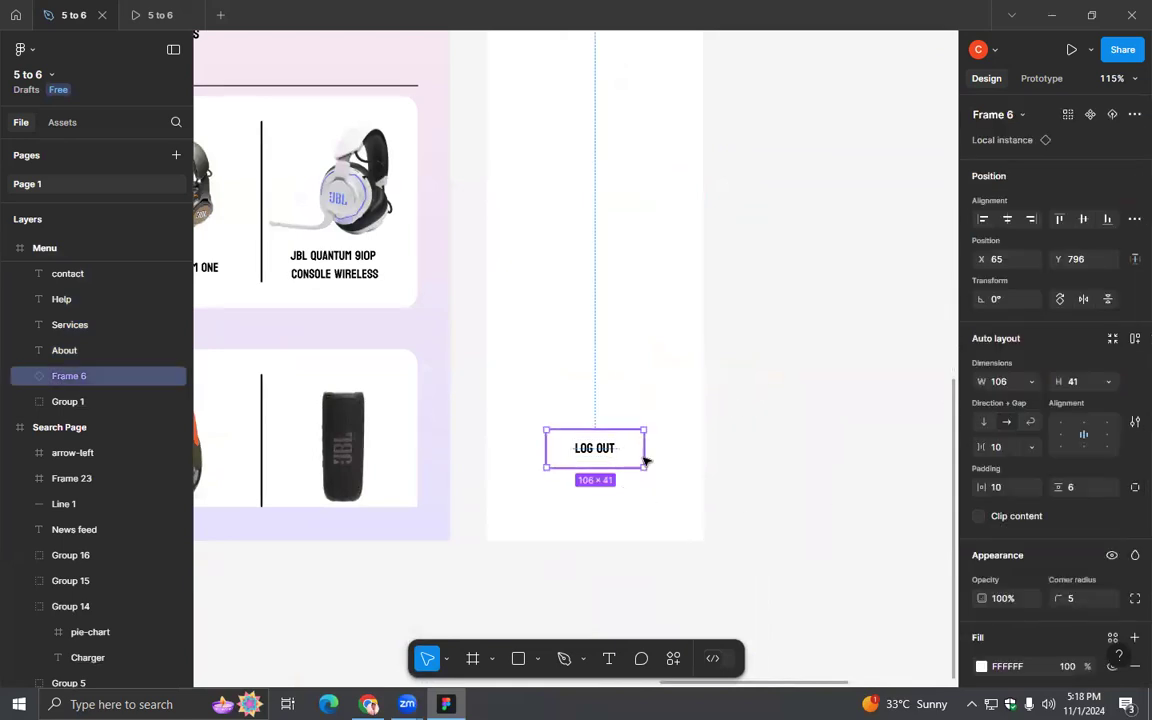
scroll(1016, 430, "down", 3)
left_click(982, 400)
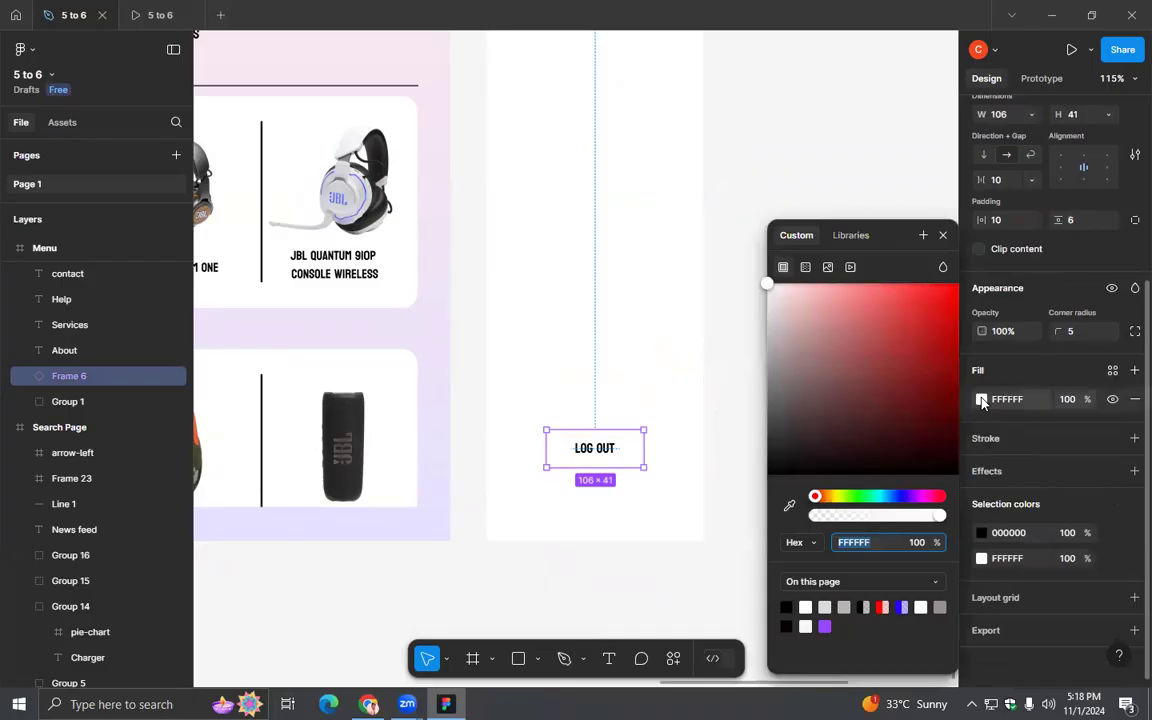
left_click(851, 236)
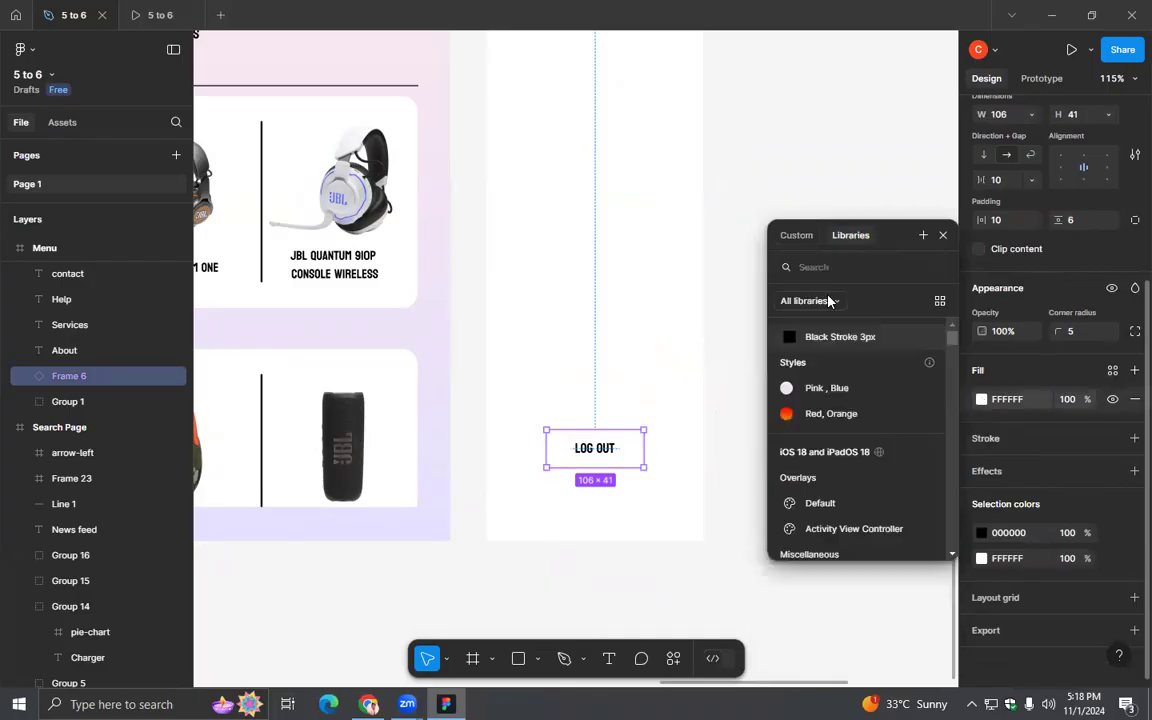
left_click(800, 388)
left_click(662, 390)
- Connect the Homepage's hamburger menu icon to the Menu frame with an On tap prototype interaction
scroll(660, 390, "down", 3)
scroll(660, 390, "down", 5)
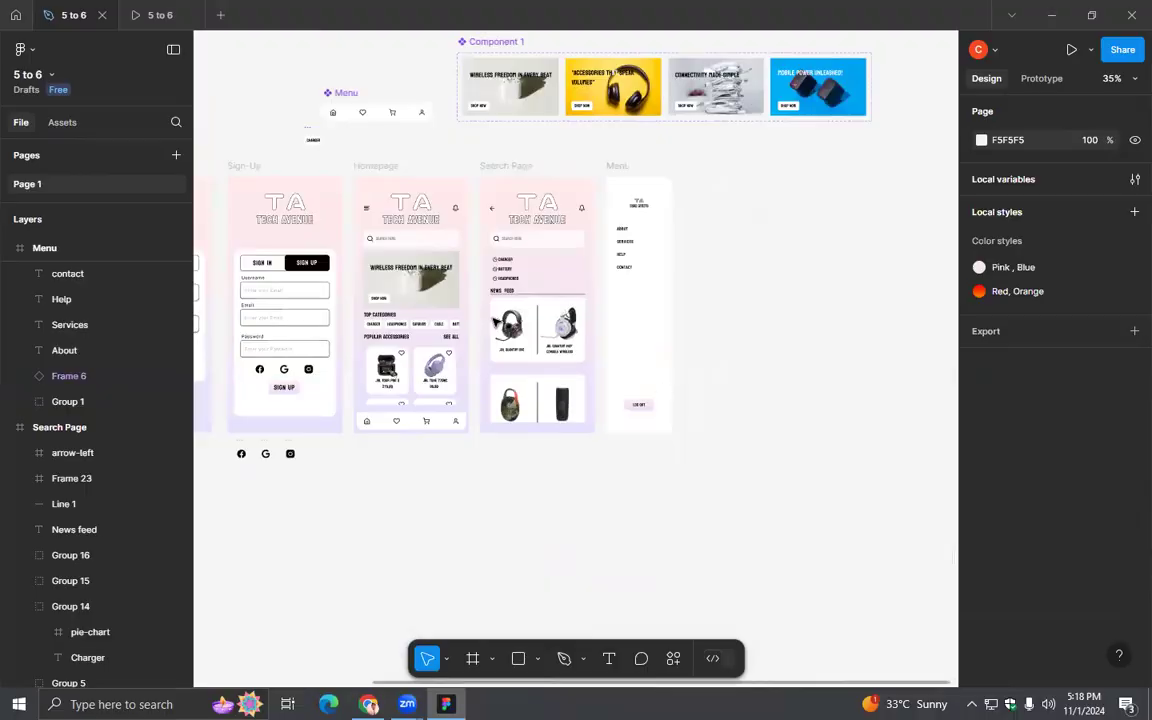
scroll(415, 250, "up", 5)
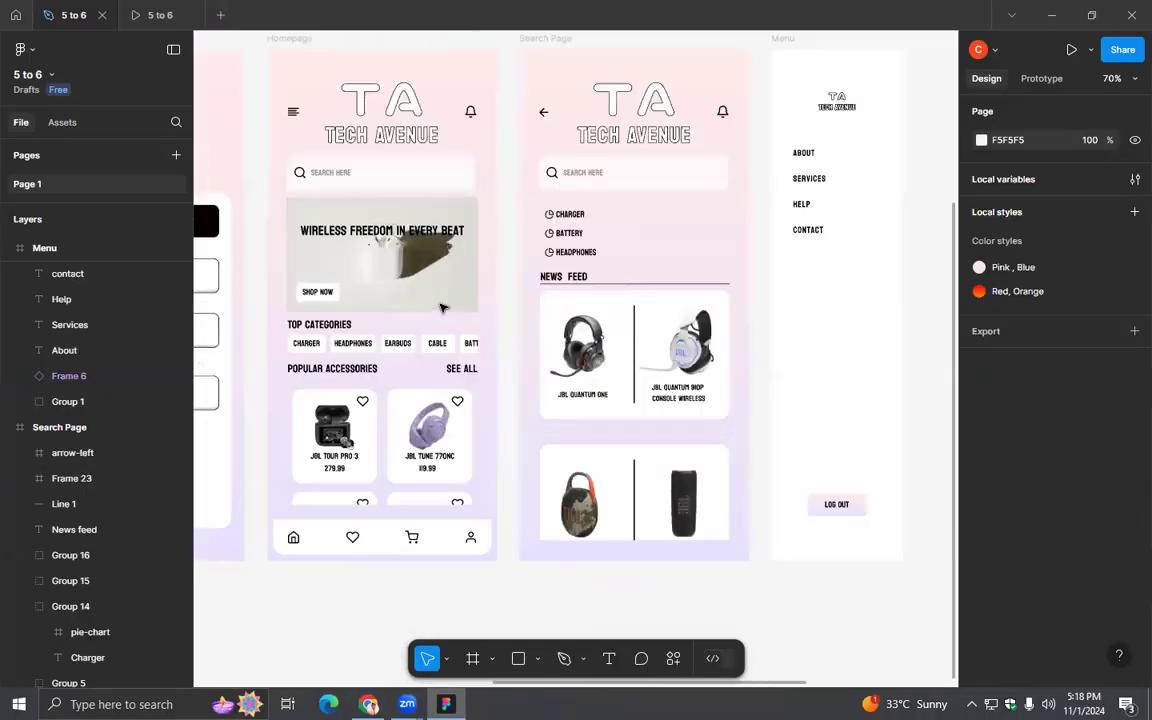
left_click_drag(469, 396, 475, 420)
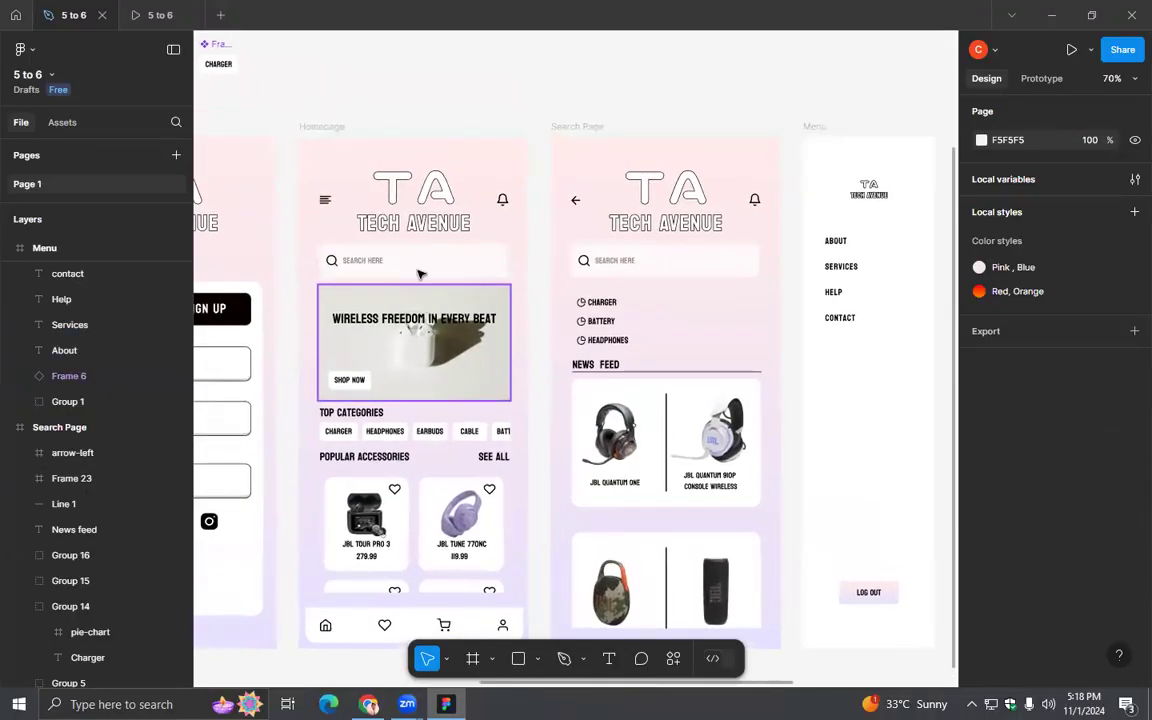
left_click(330, 201)
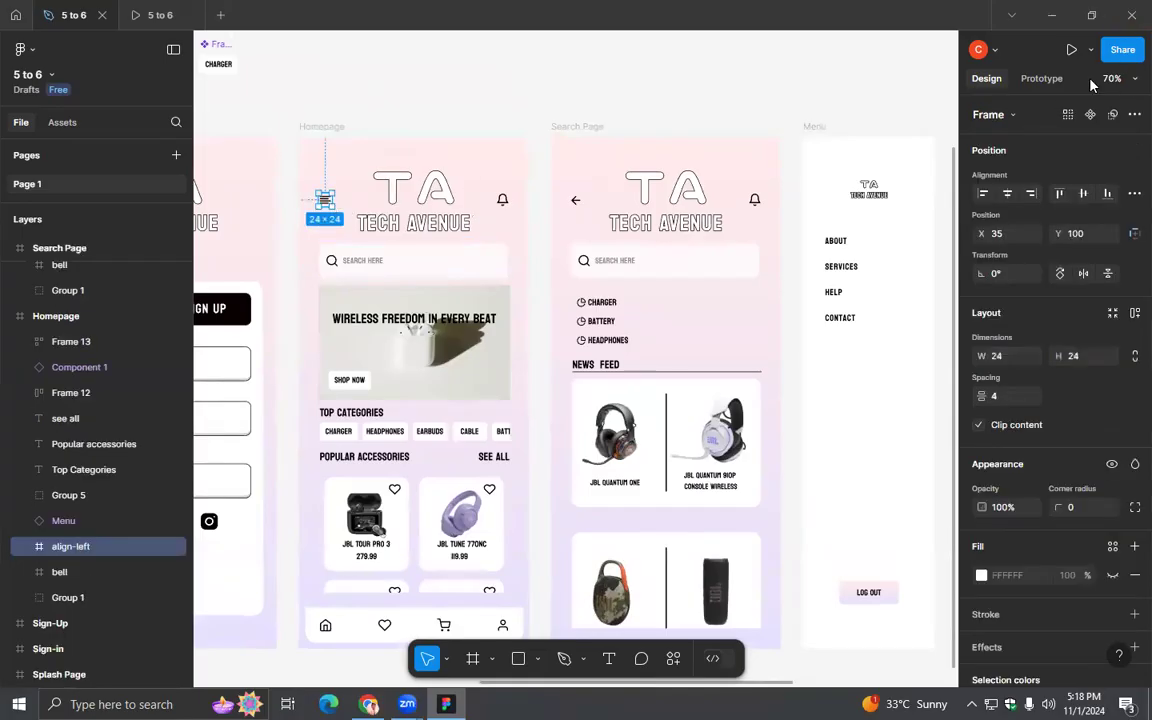
left_click(1038, 80)
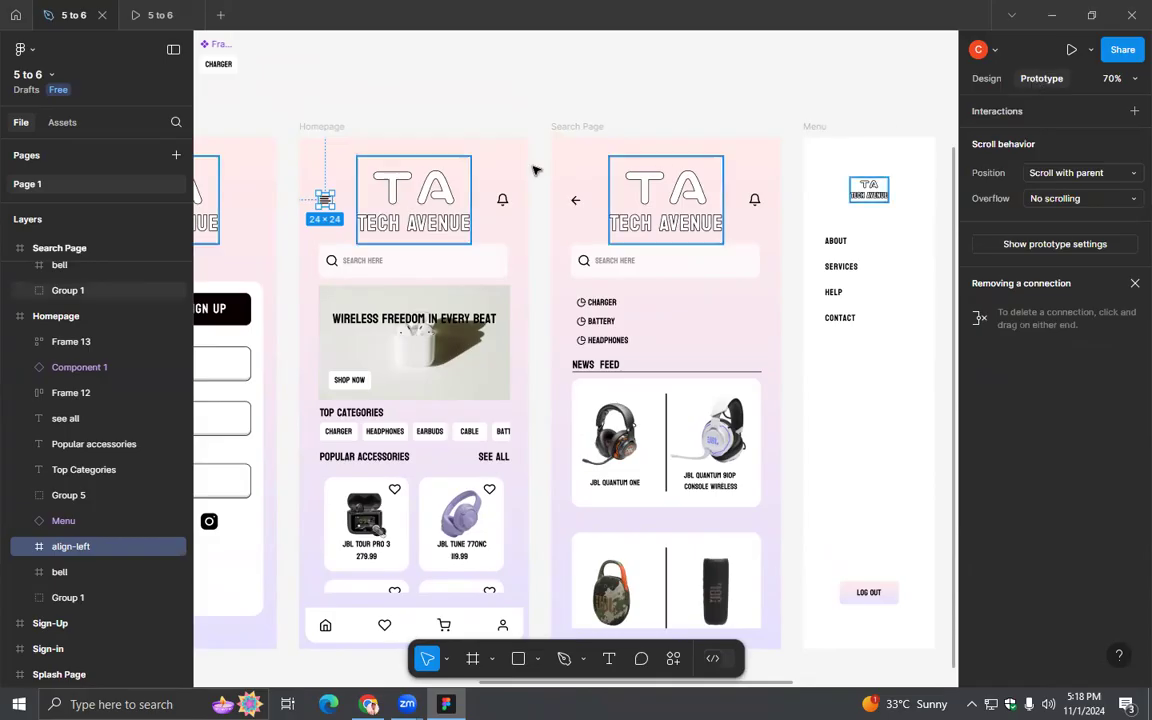
mouse_move(335, 204)
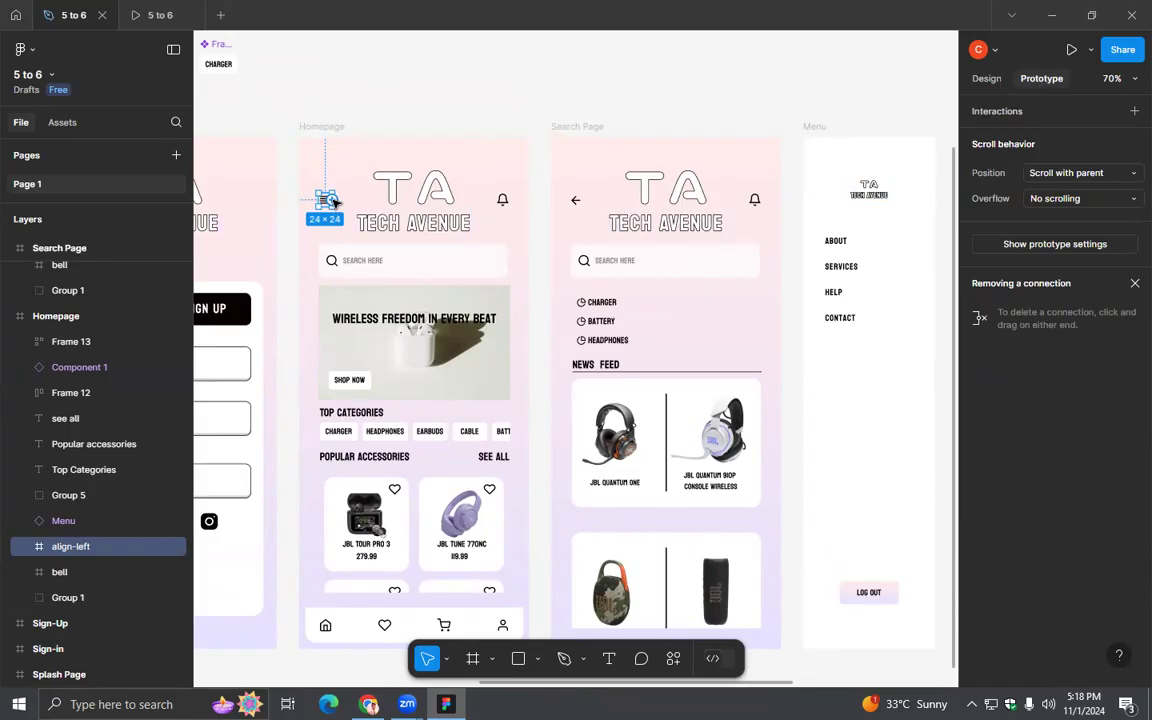
left_click_drag(338, 202, 812, 323)
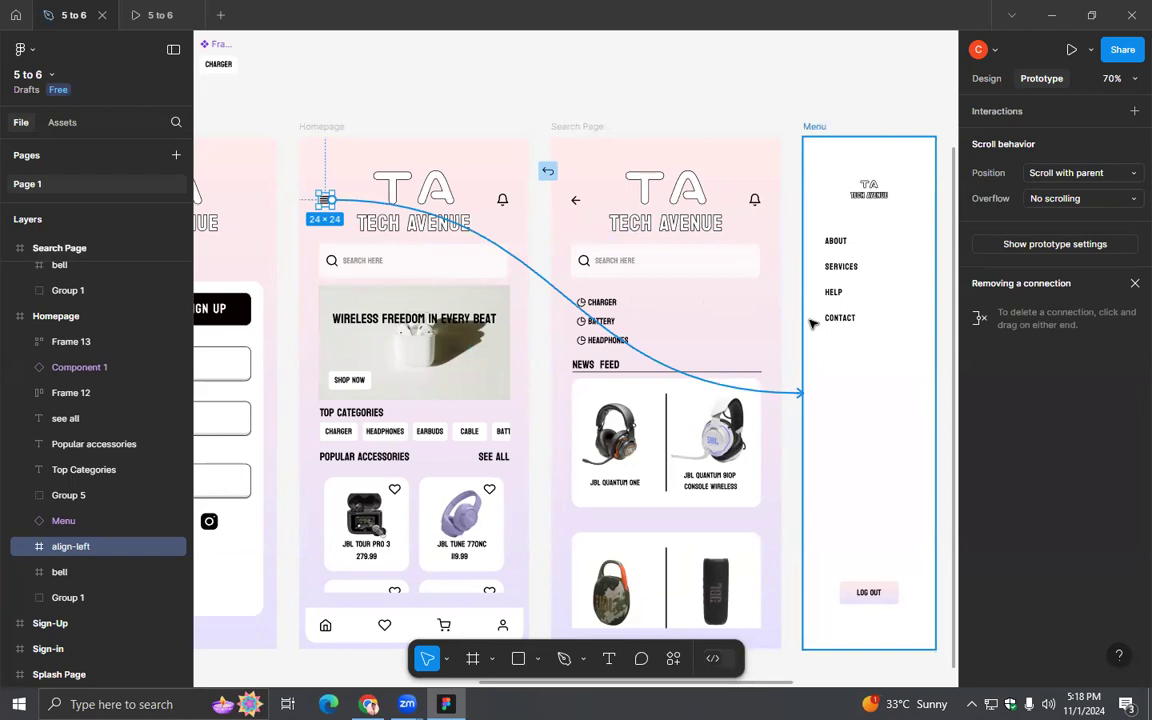
left_click_drag(812, 323, 812, 323)
left_click_drag(787, 433, 409, 285)
left_click(458, 322)
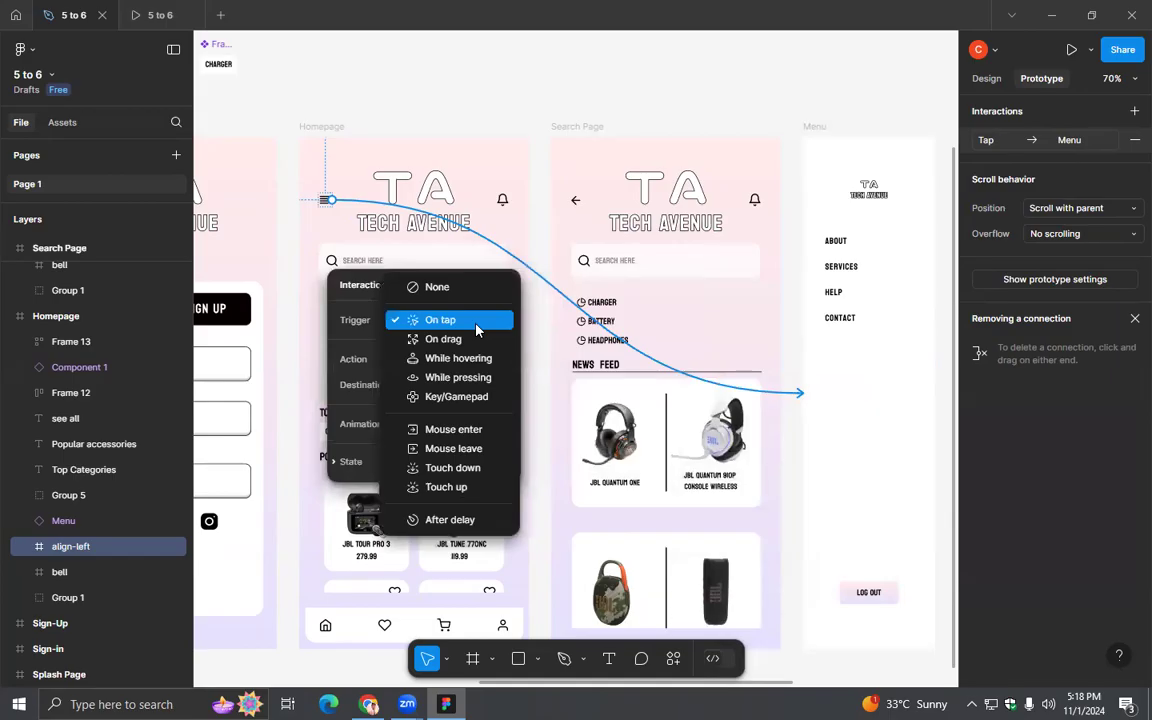
left_click(476, 322)
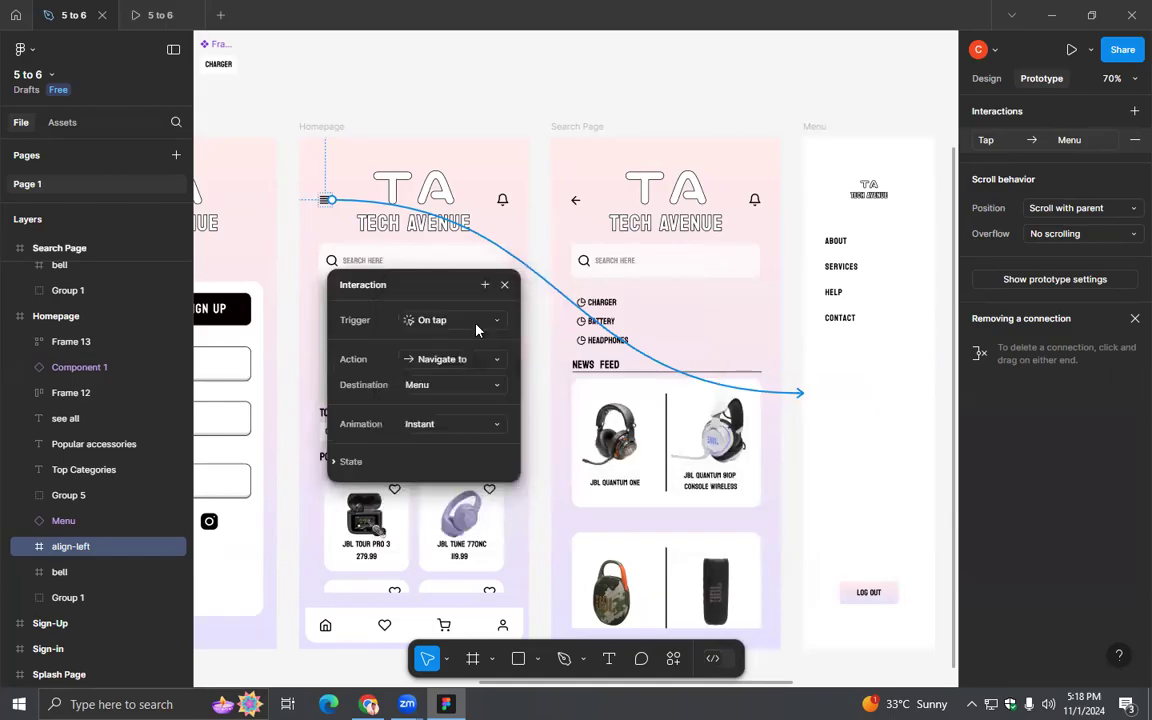
- Change the menu icon interaction's action to Open overlay
left_click_drag(440, 292, 689, 113)
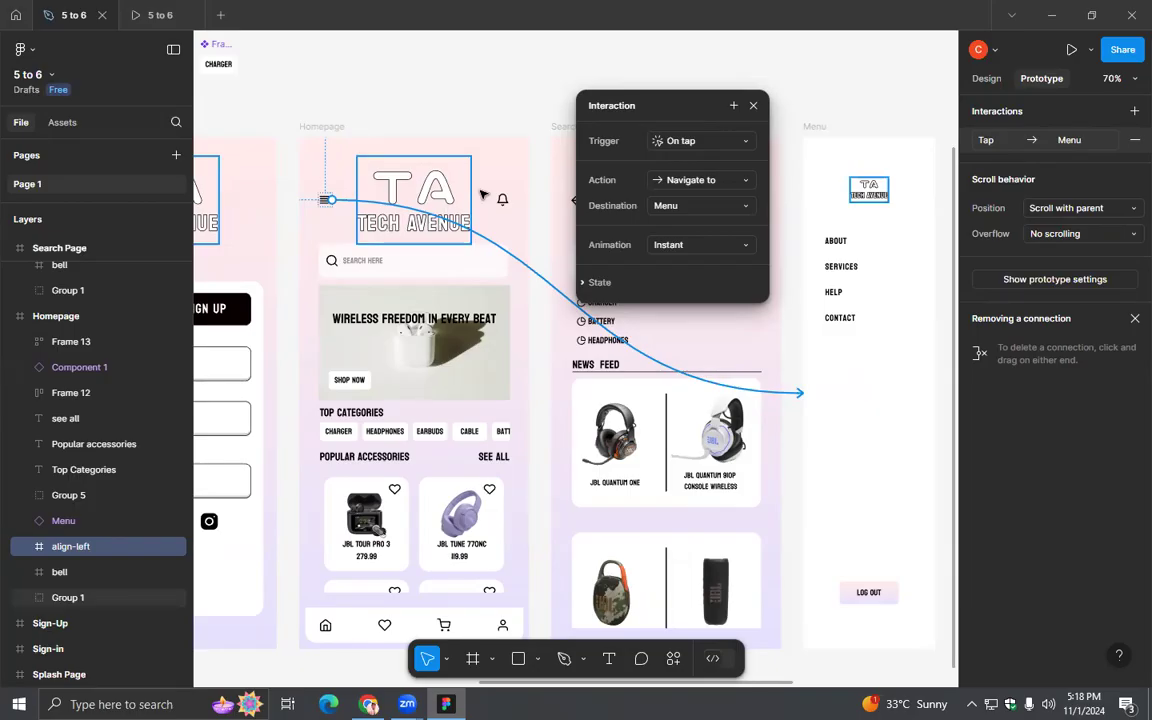
left_click(713, 185)
left_click(711, 182)
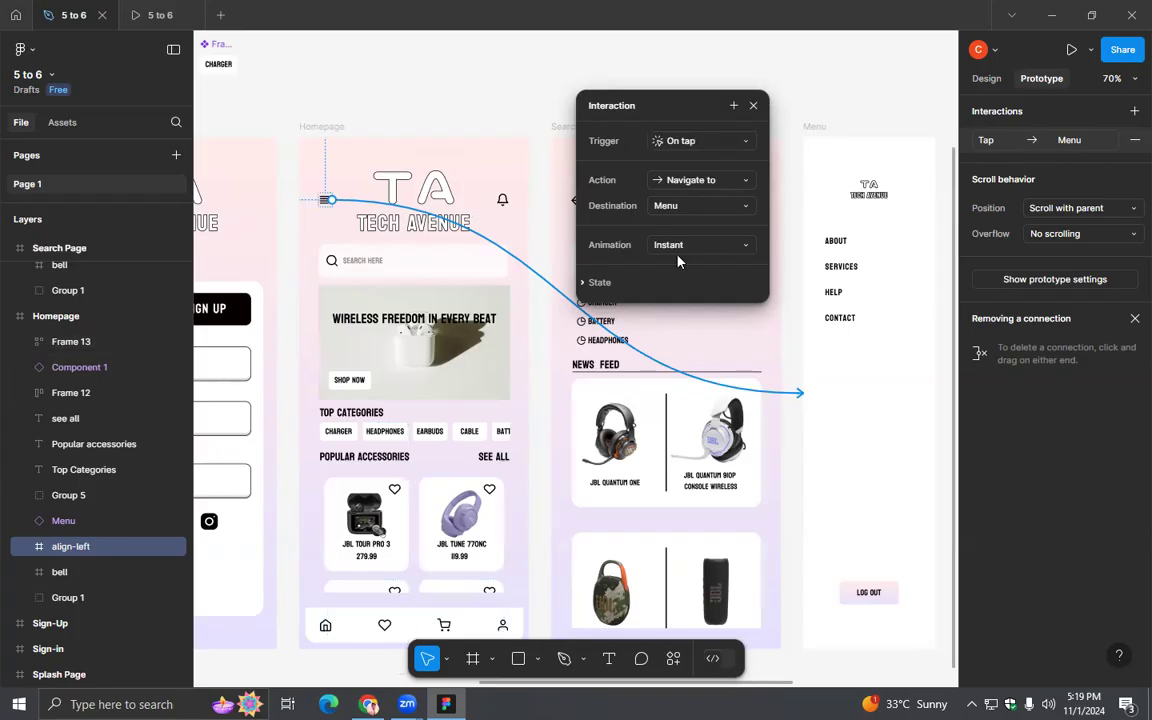
left_click(698, 184)
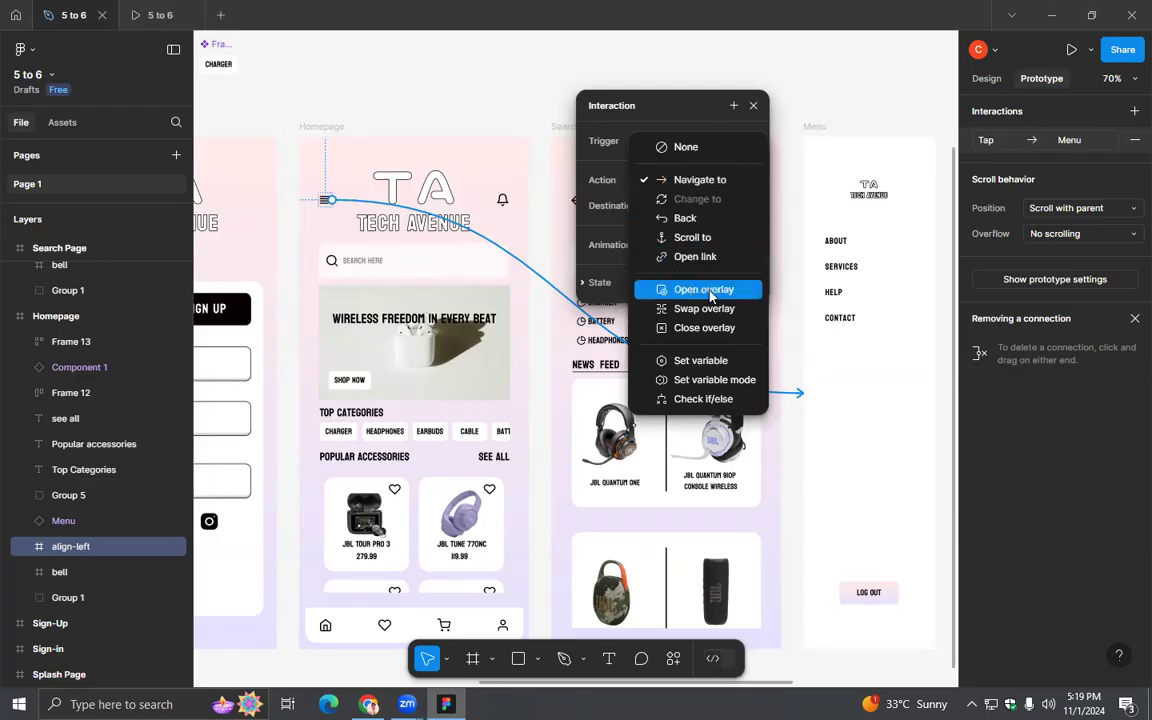
left_click(704, 289)
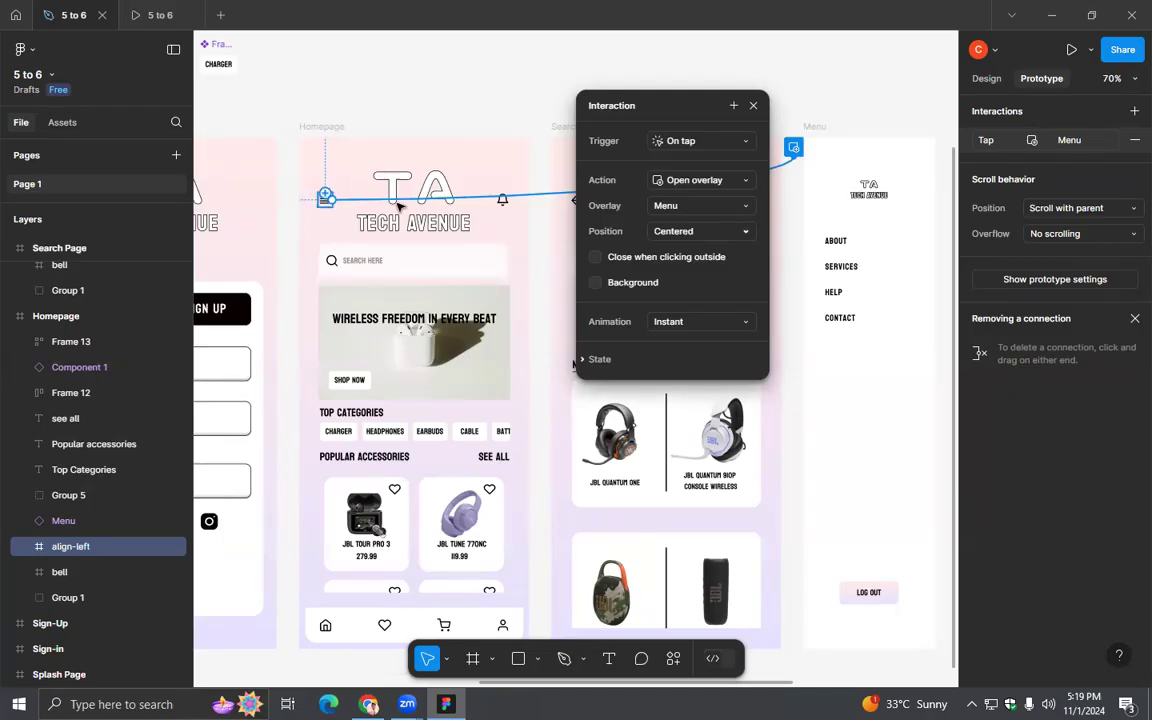
- Position the Menu overlay manually against the Homepage's top-left corner, adding a background and closing when clicking outside
left_click(660, 232)
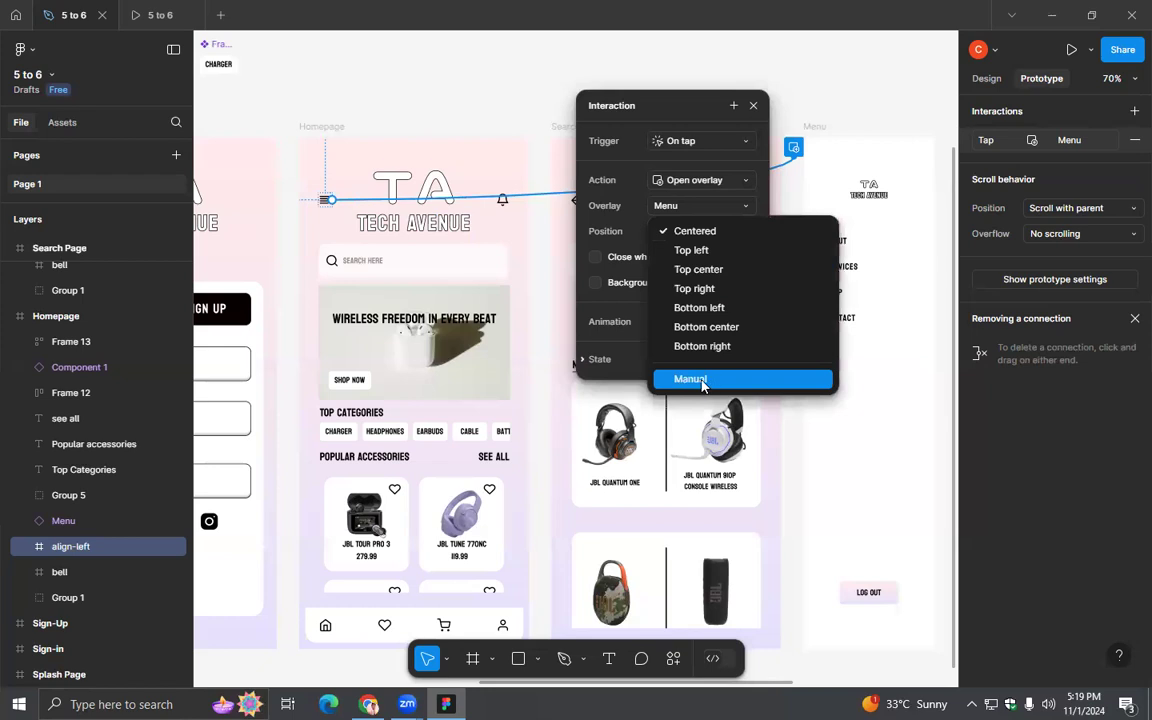
left_click(702, 381)
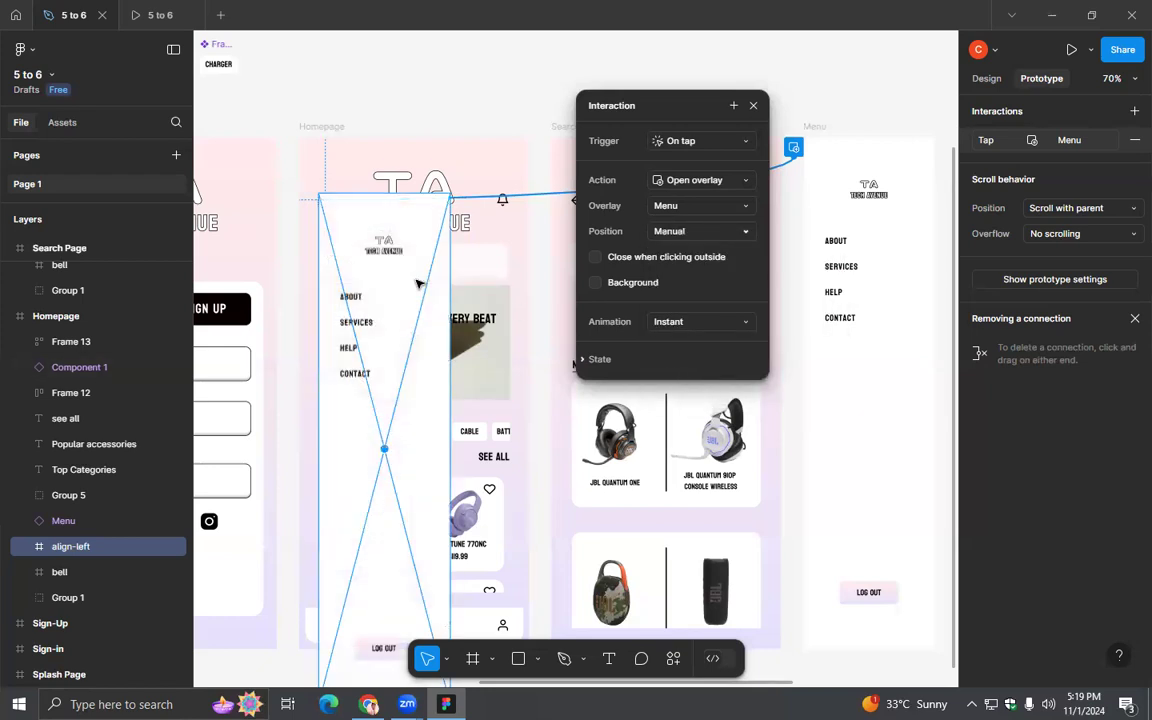
left_click_drag(399, 293, 386, 240)
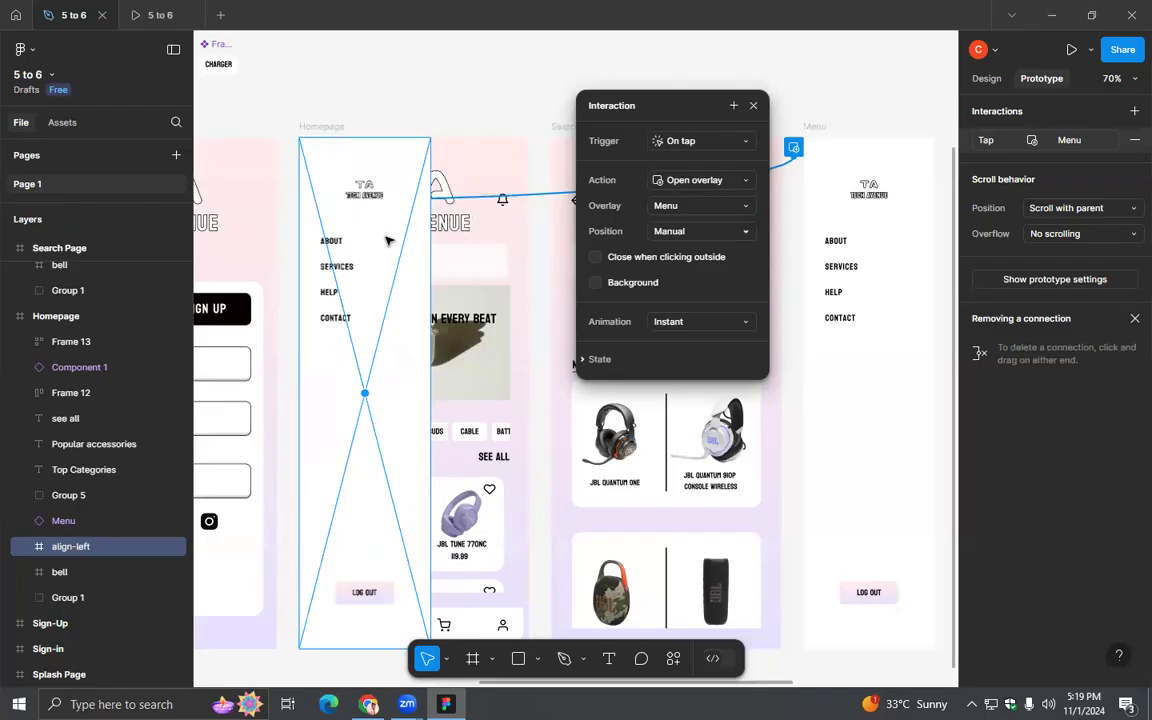
left_click(595, 283)
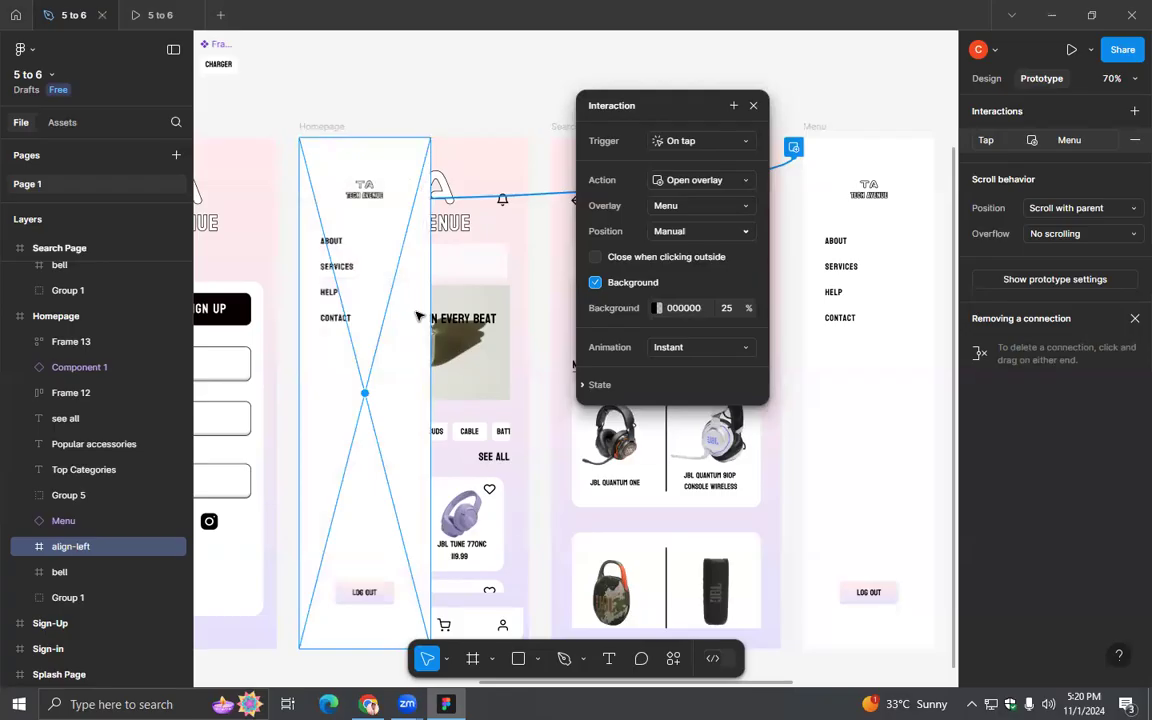
left_click(595, 258)
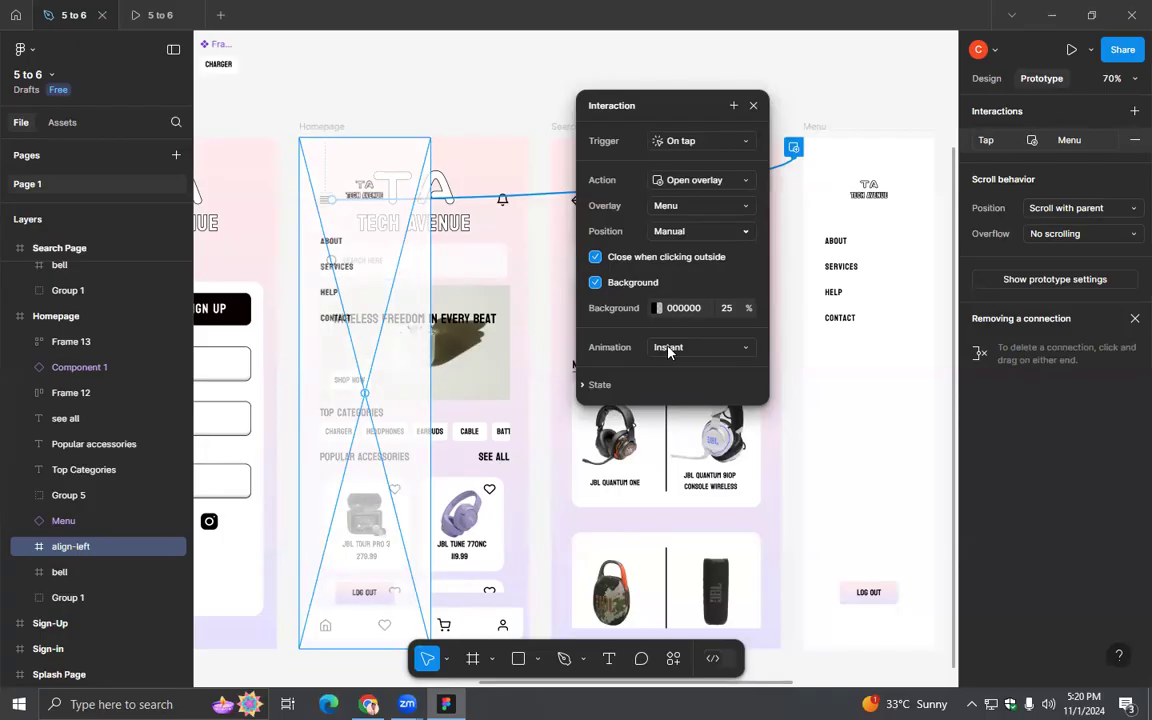
- Test the prototype preview by repeatedly opening the menu overlay from the Homepage and closing it by tapping outside
left_click(155, 16)
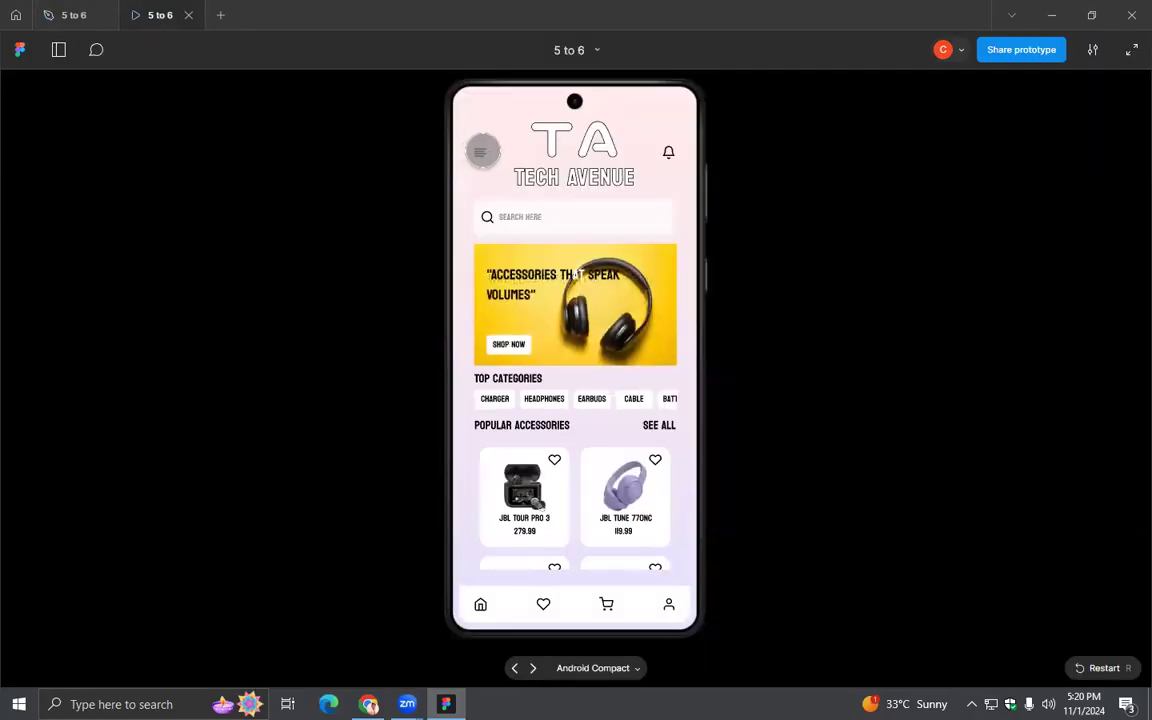
left_click(482, 151)
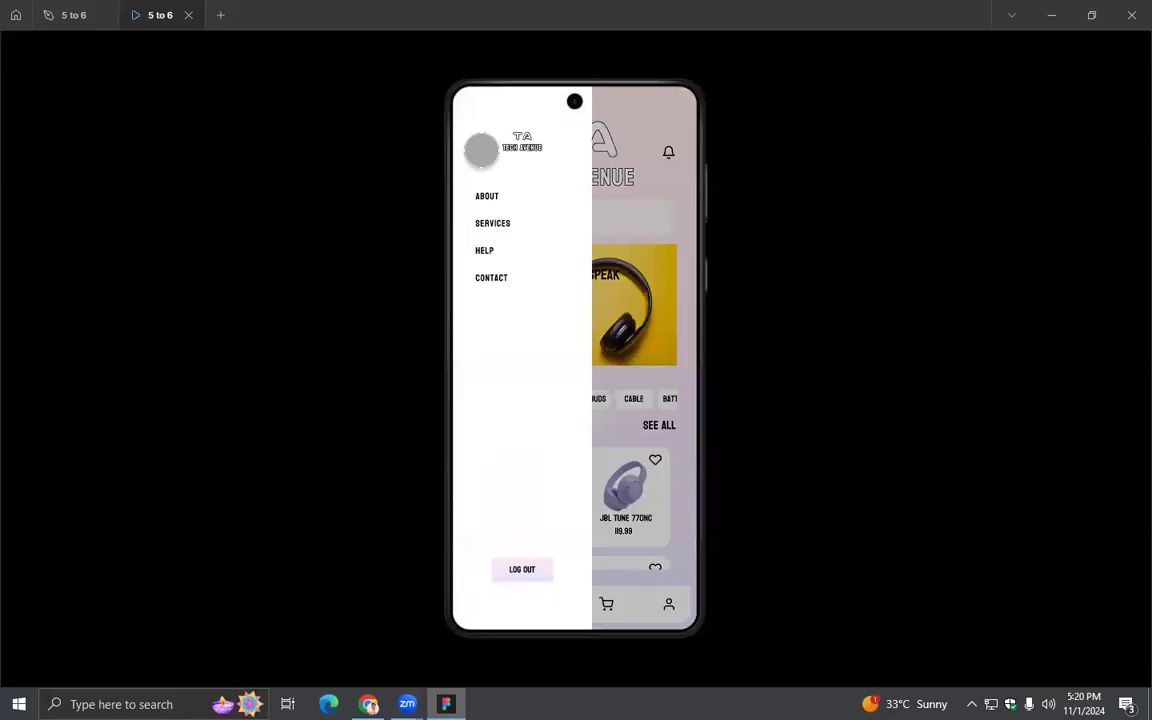
left_click(600, 180)
left_click(479, 151)
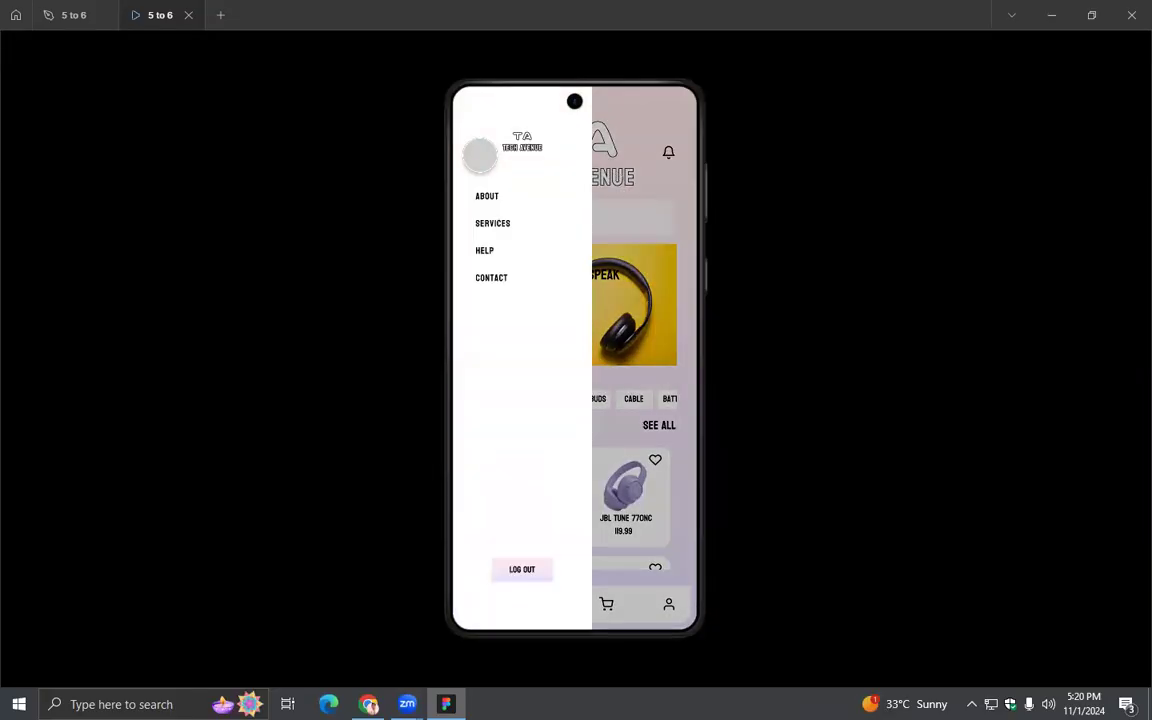
left_click(584, 172)
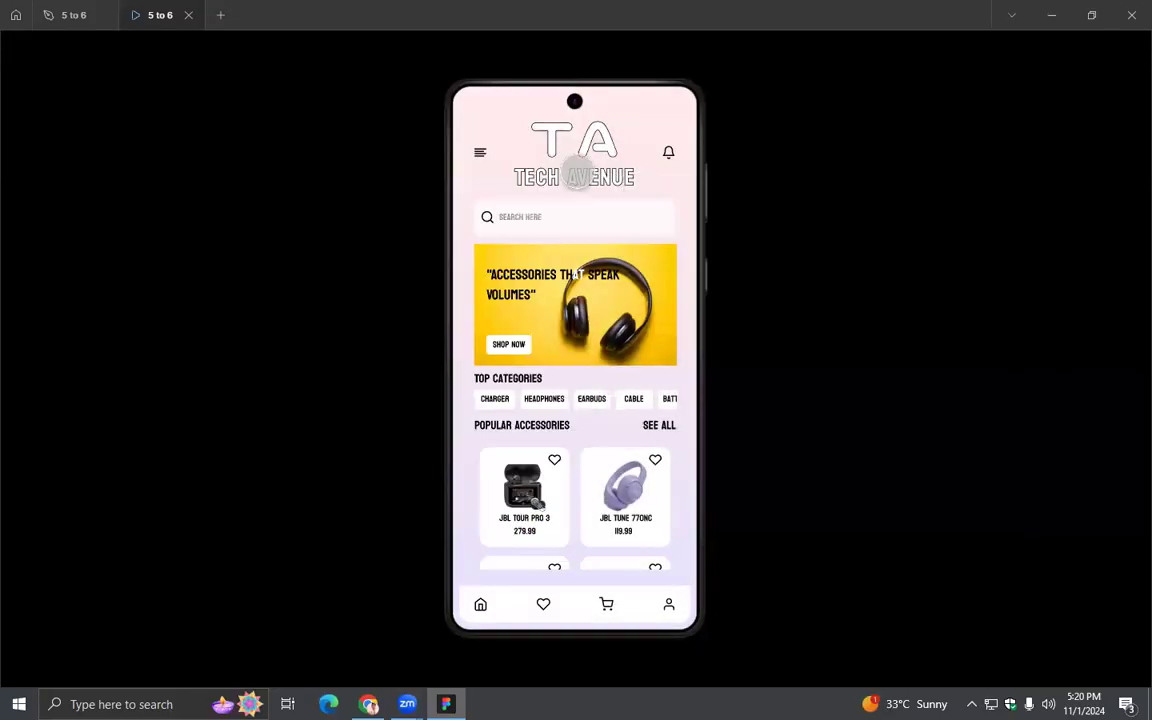
left_click(482, 151)
left_click(590, 178)
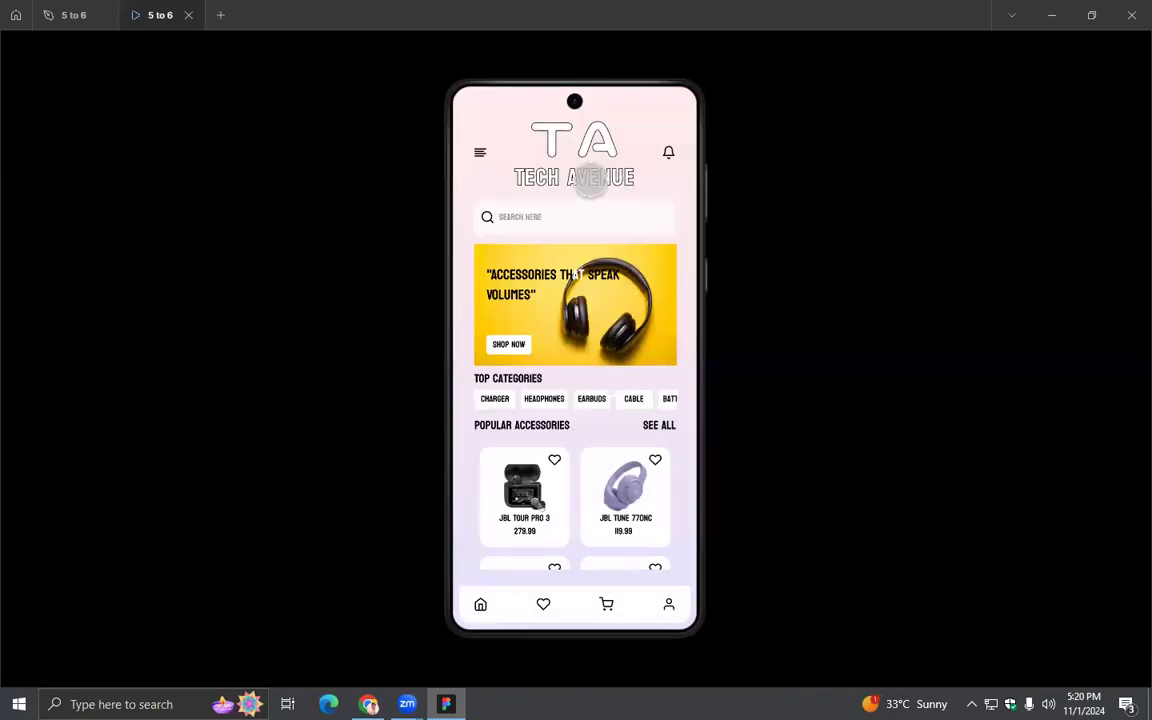
left_click(479, 151)
left_click(602, 182)
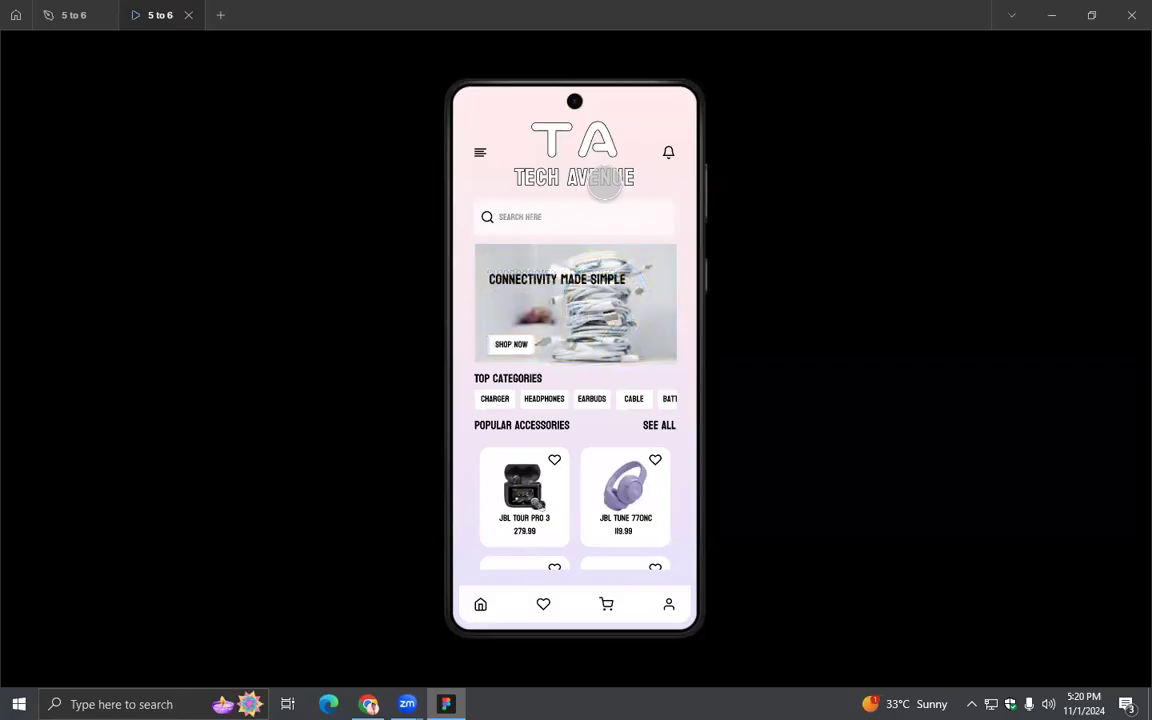
- Return to the design file and set the Menu overlay's animation to Move in
left_click(65, 15)
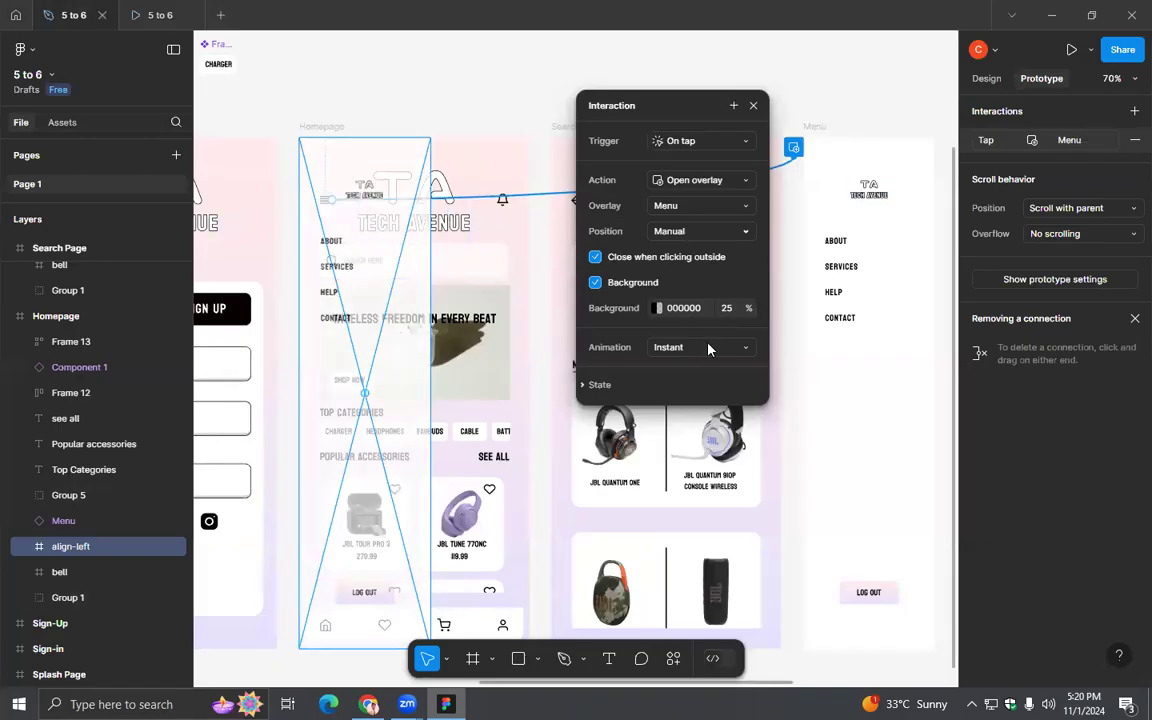
left_click(708, 348)
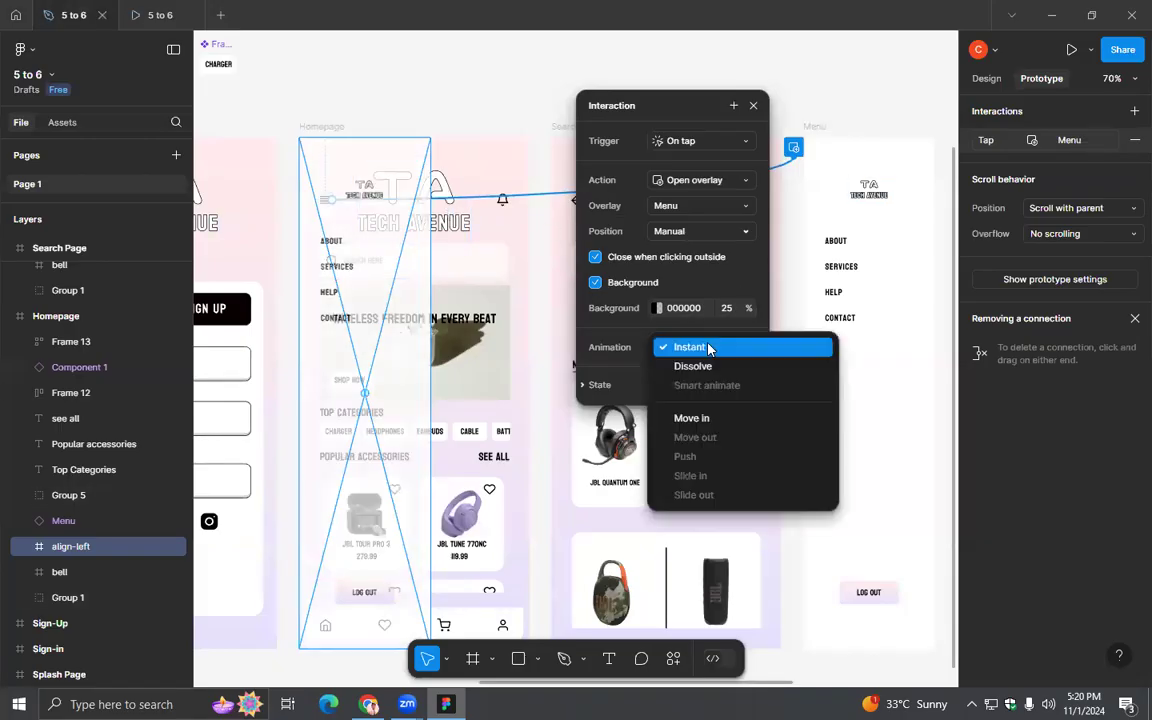
left_click(703, 420)
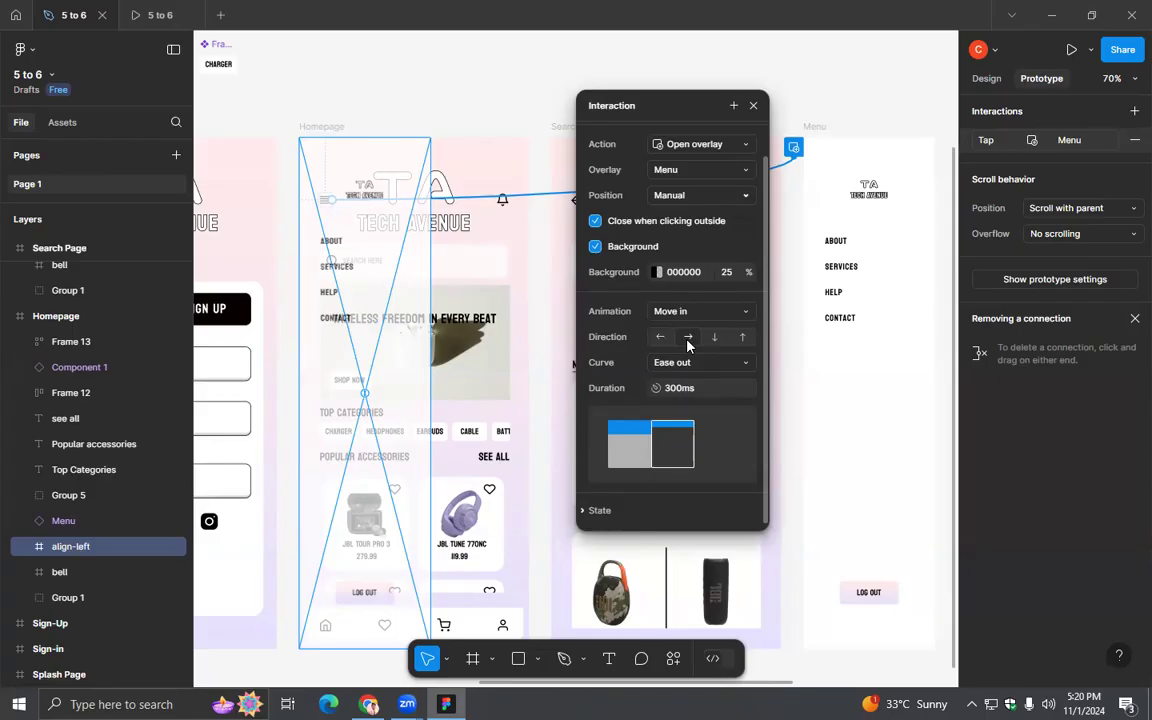
- Test the Menu overlay's move-in animation in the prototype preview by repeatedly opening it from the Homepage and closing it by tapping outside
left_click(142, 17)
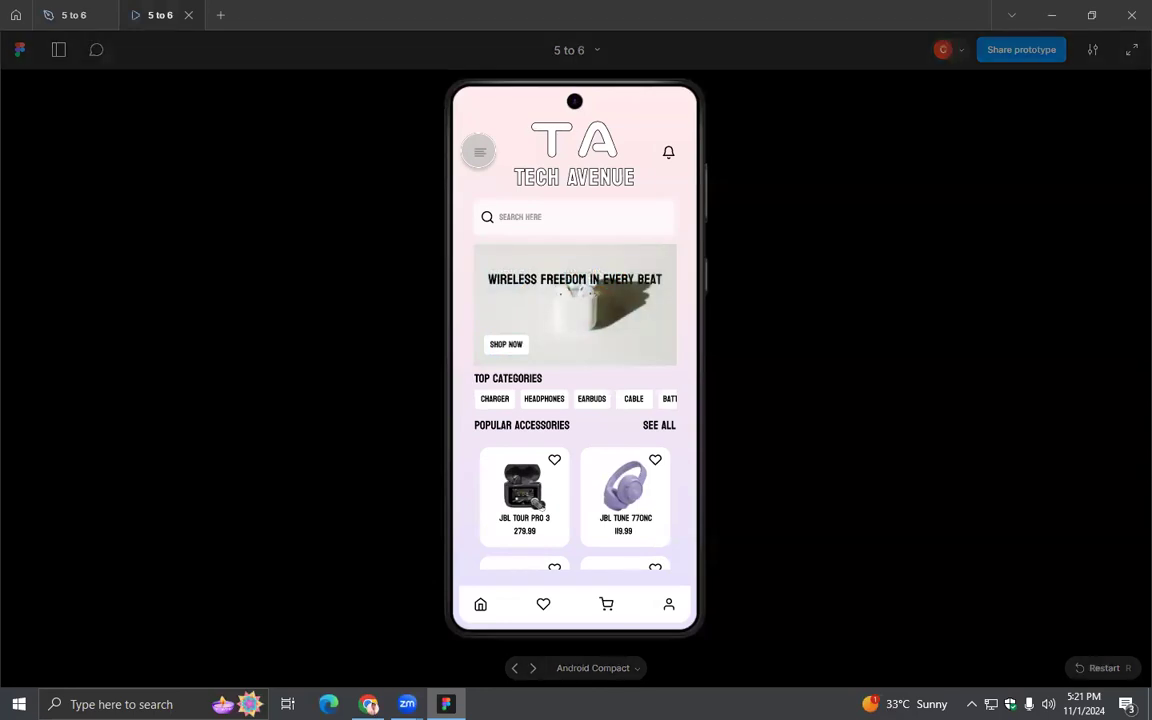
left_click(479, 151)
left_click(618, 160)
left_click(483, 148)
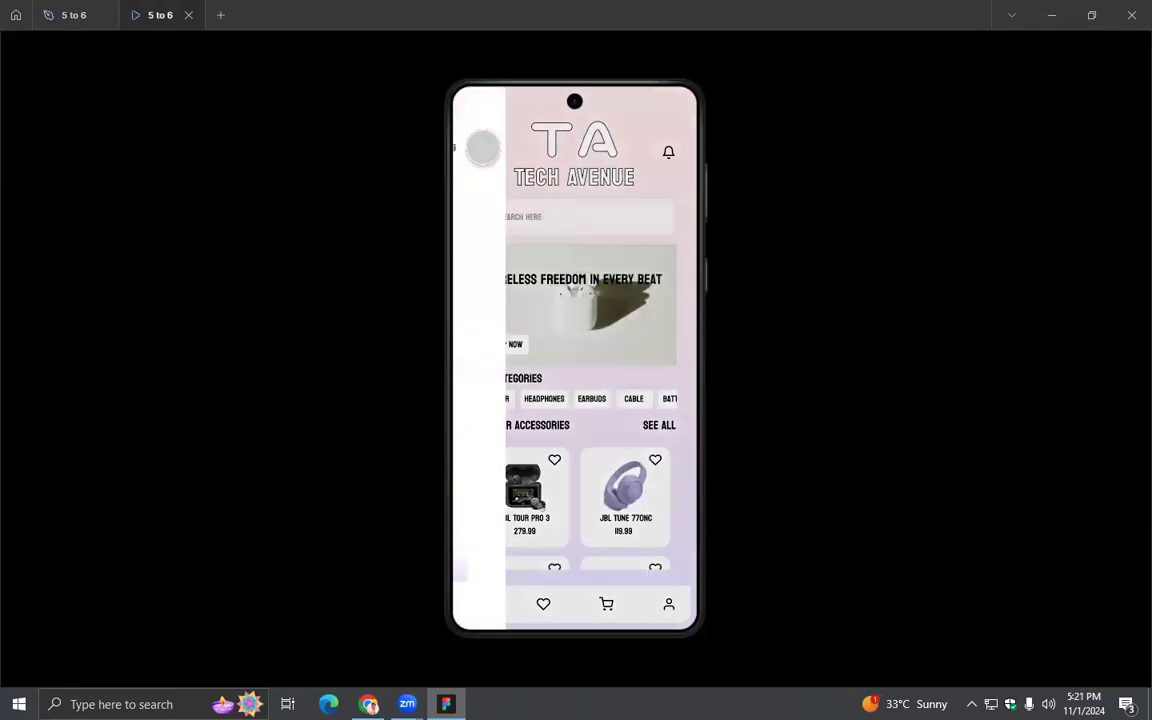
left_click(606, 180)
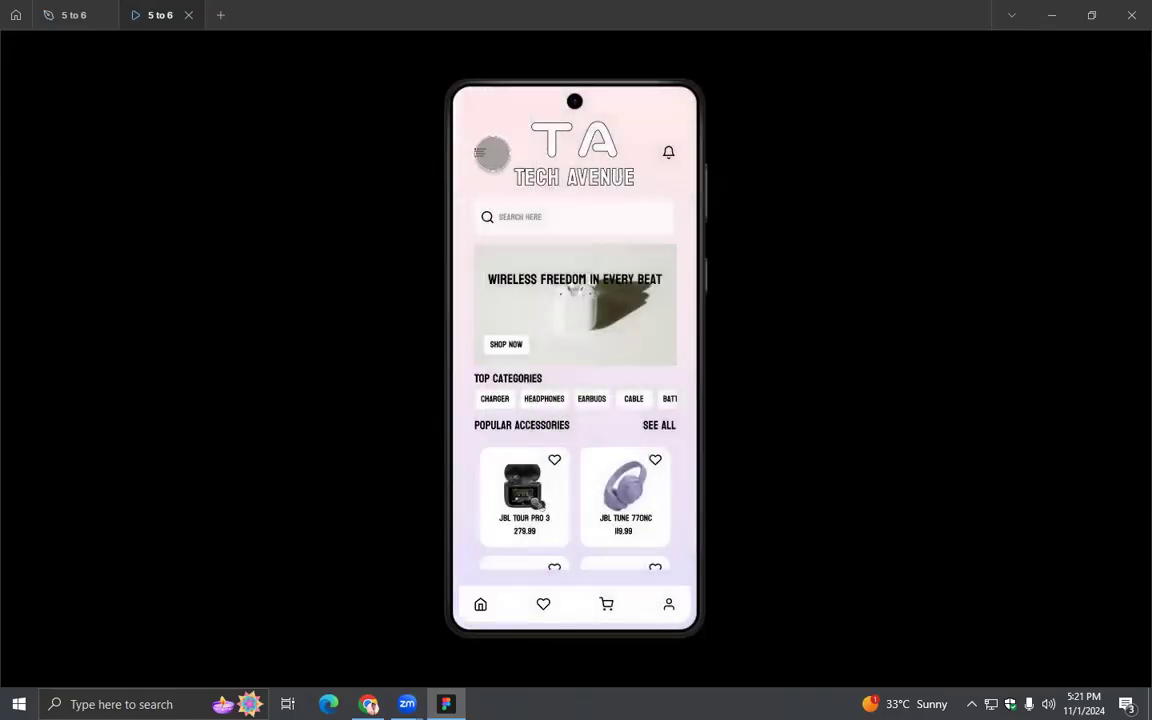
left_click(479, 150)
left_click(590, 168)
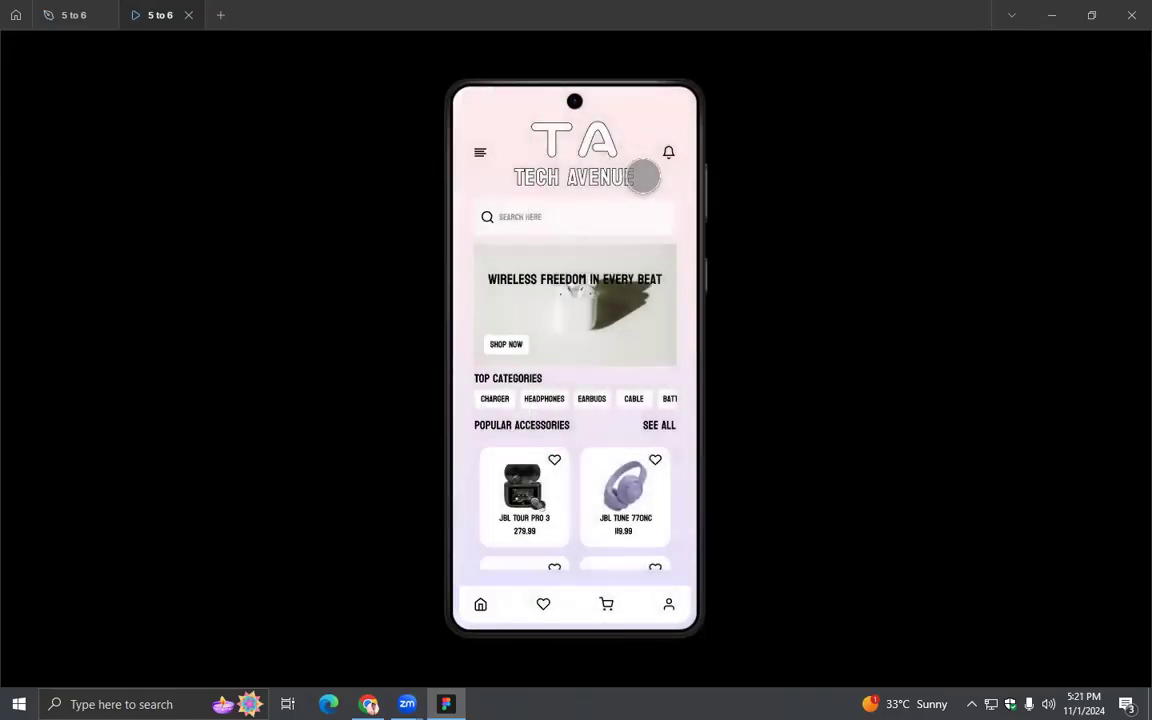
left_click(477, 150)
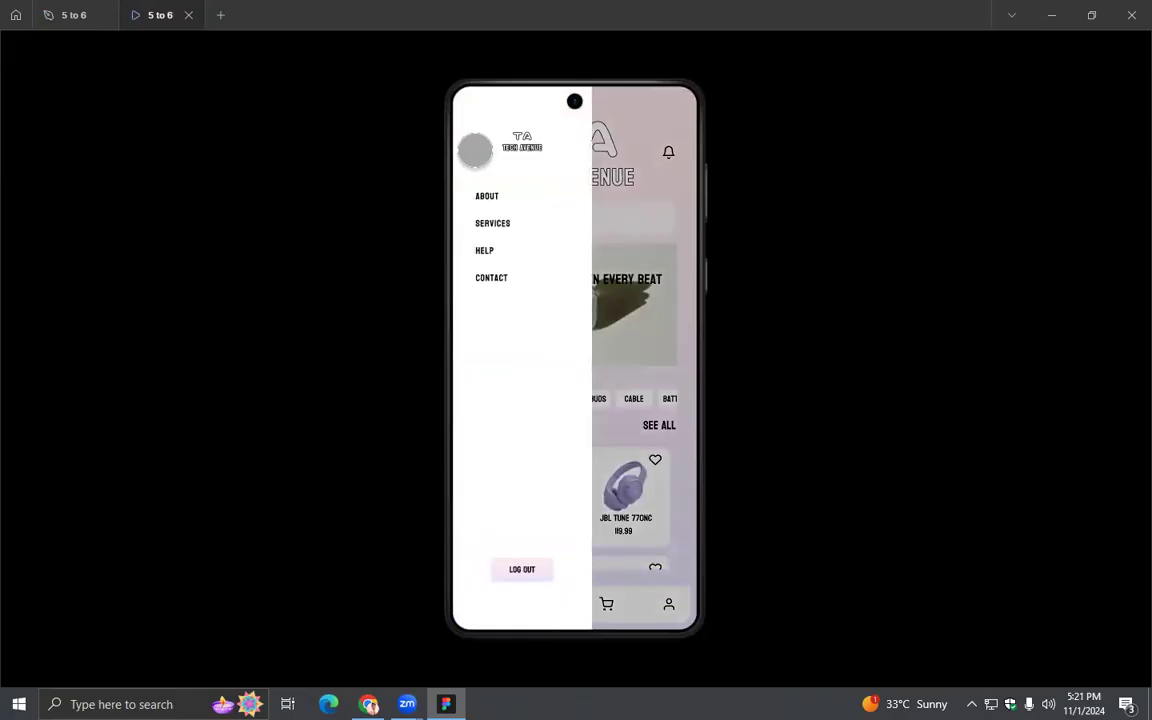
- Return to the design file and set the Menu overlay's animation curve to Linear
left_click(66, 17)
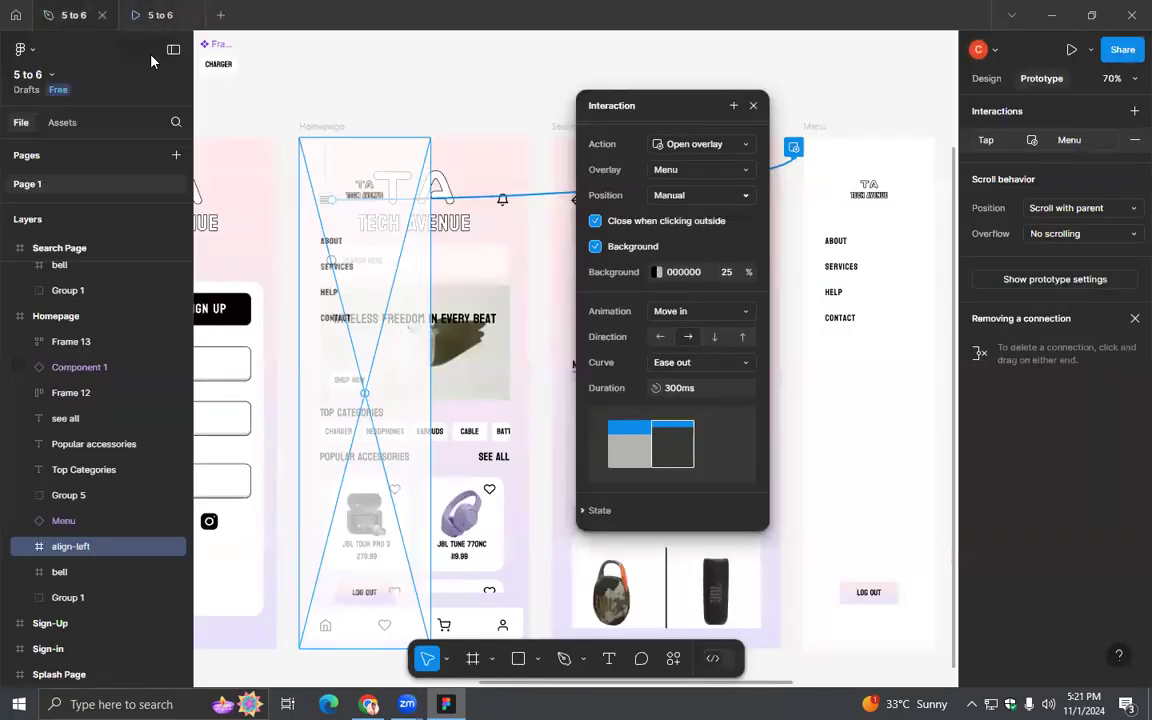
left_click(744, 364)
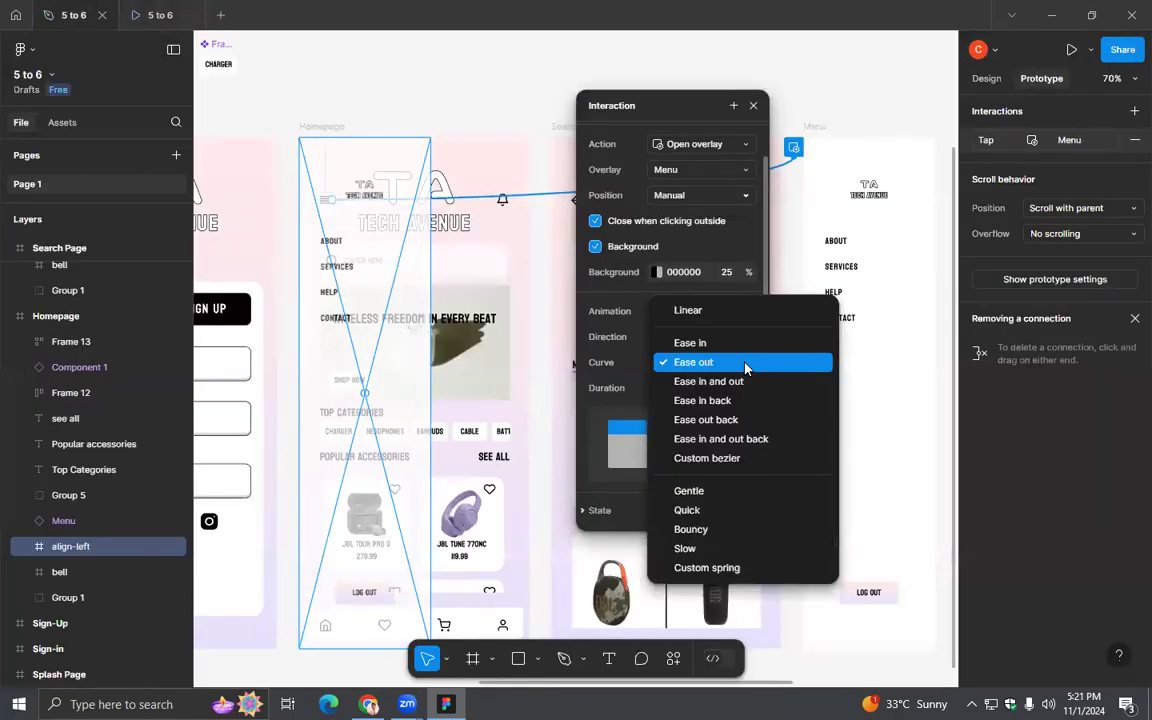
left_click(719, 314)
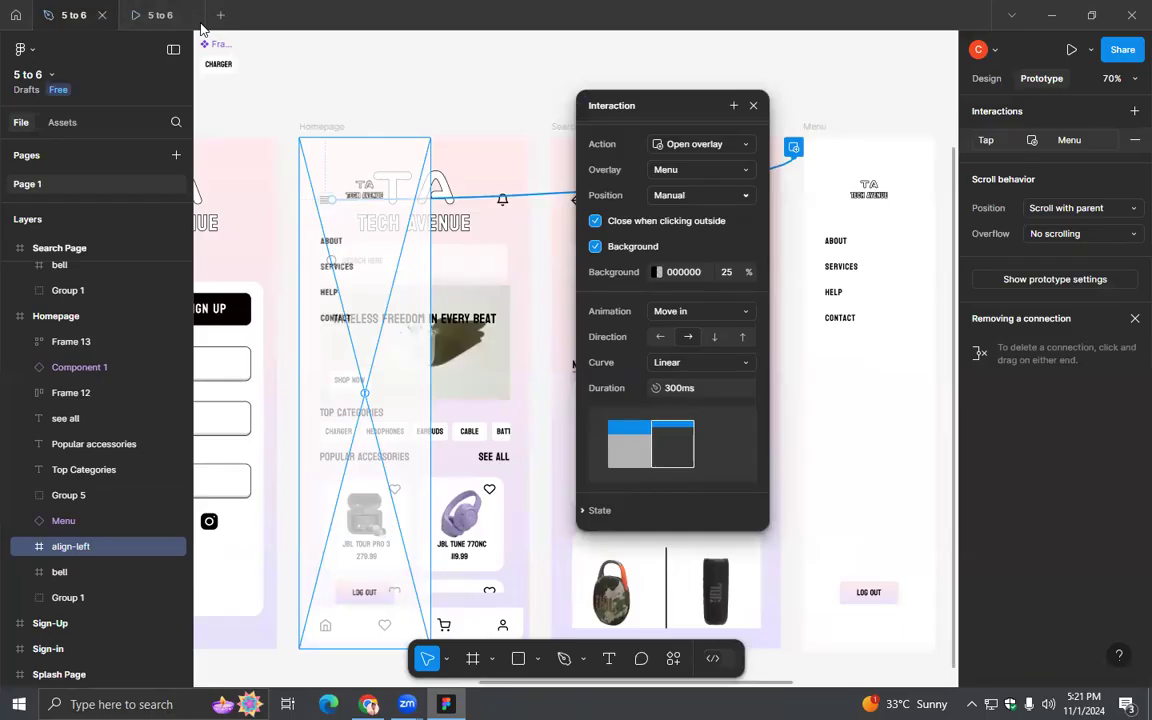
- Check the Menu overlay's linear animation in the prototype preview, returning to the design file to close its interaction settings
left_click(158, 15)
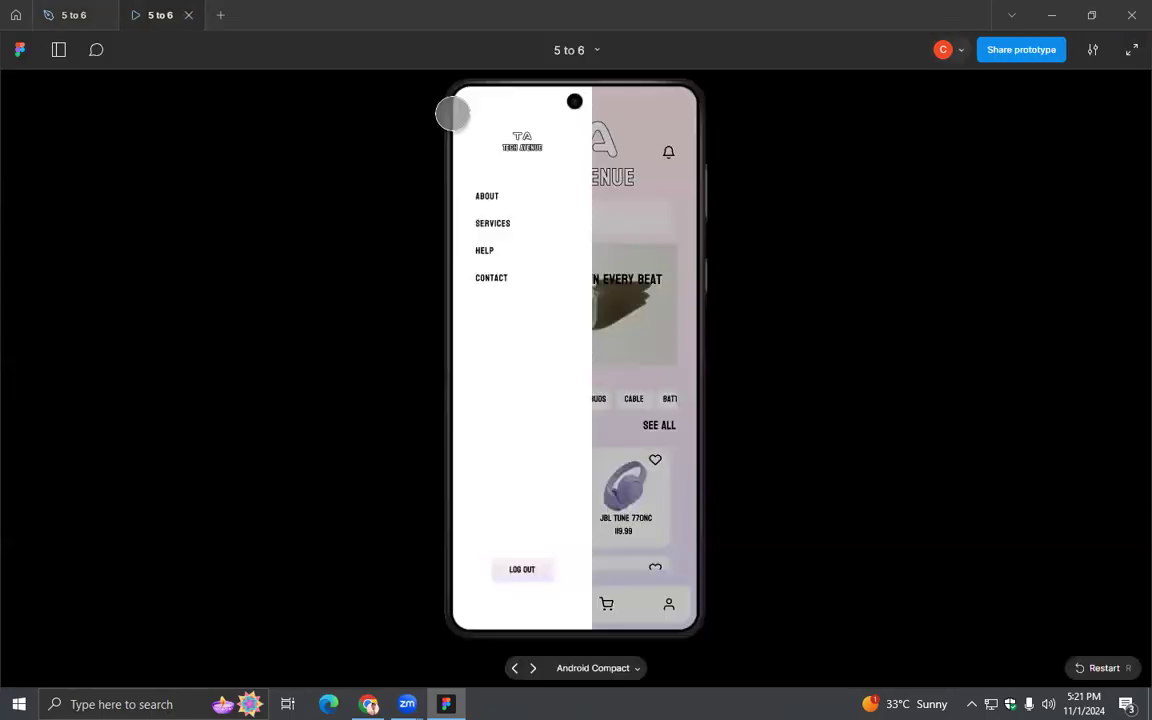
left_click(540, 158)
left_click(481, 152)
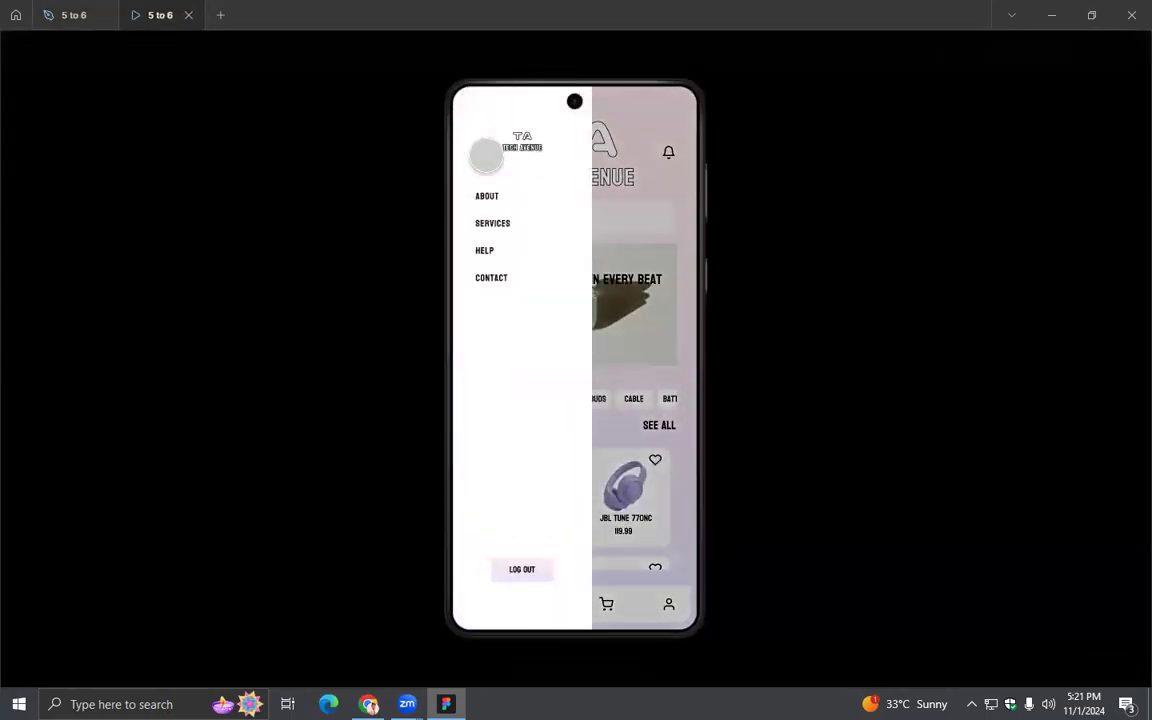
left_click(64, 13)
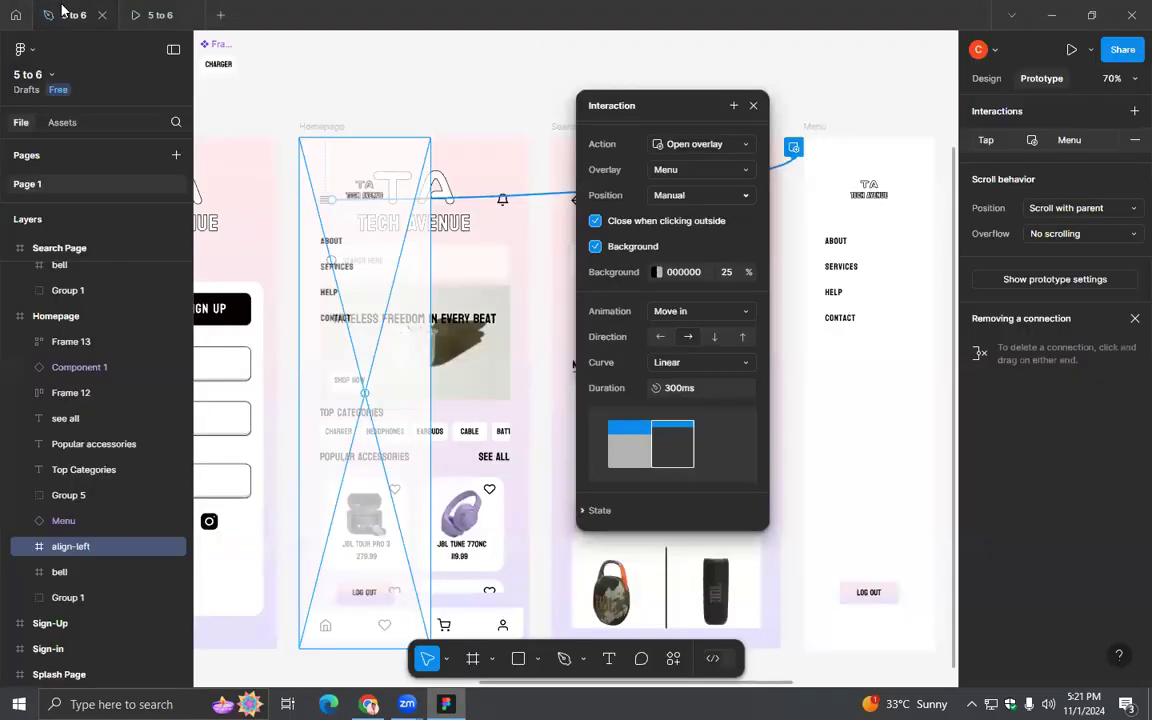
left_click(753, 105)
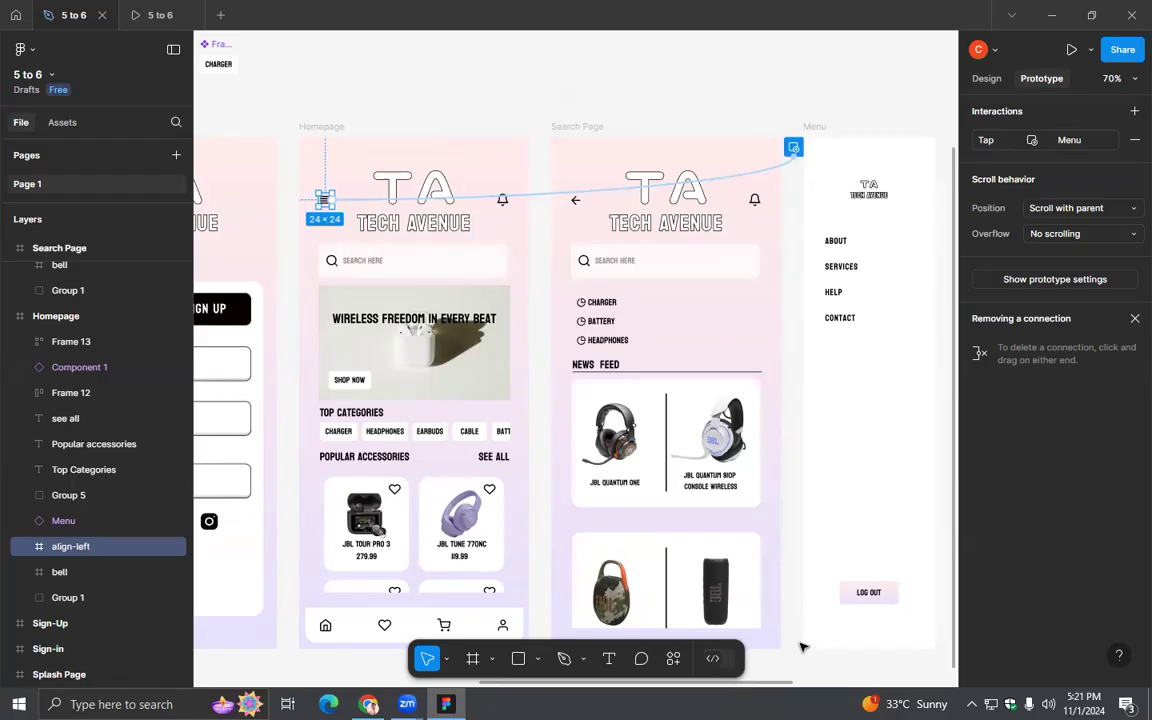
left_click(938, 110)
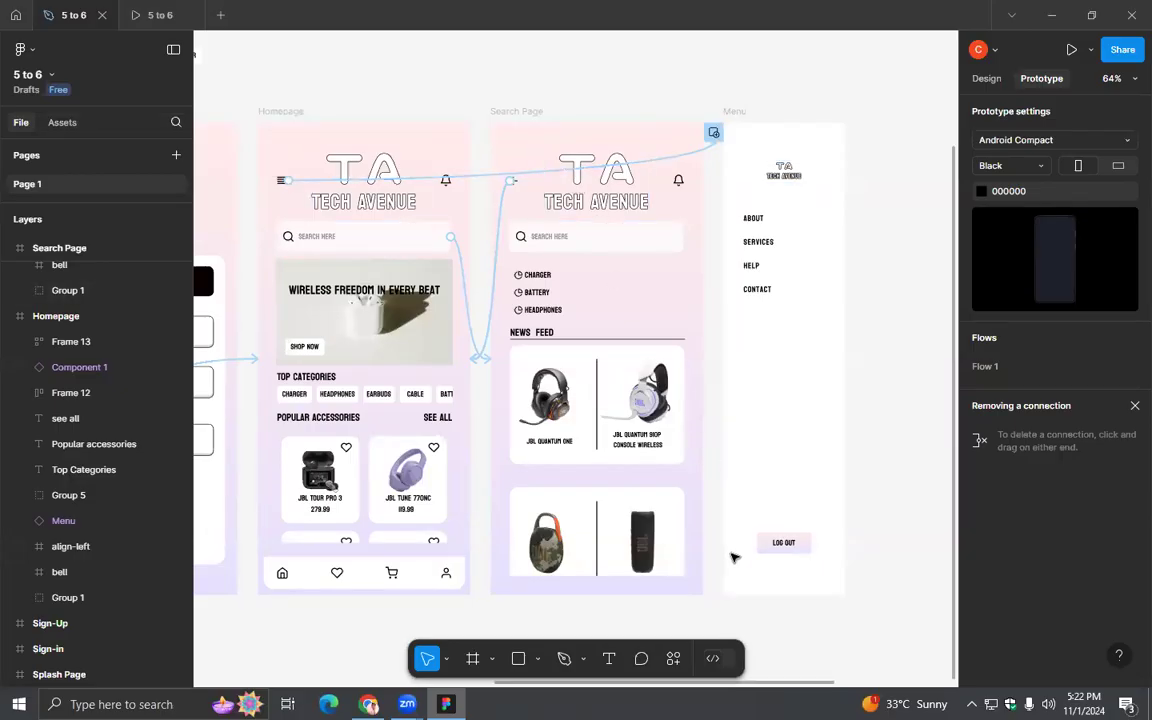
- Connect the Menu frame's Log Out button to the Sign-in frame with an on-tap Navigate to interaction
scroll(823, 519, "down", 3)
scroll(823, 519, "left", 2)
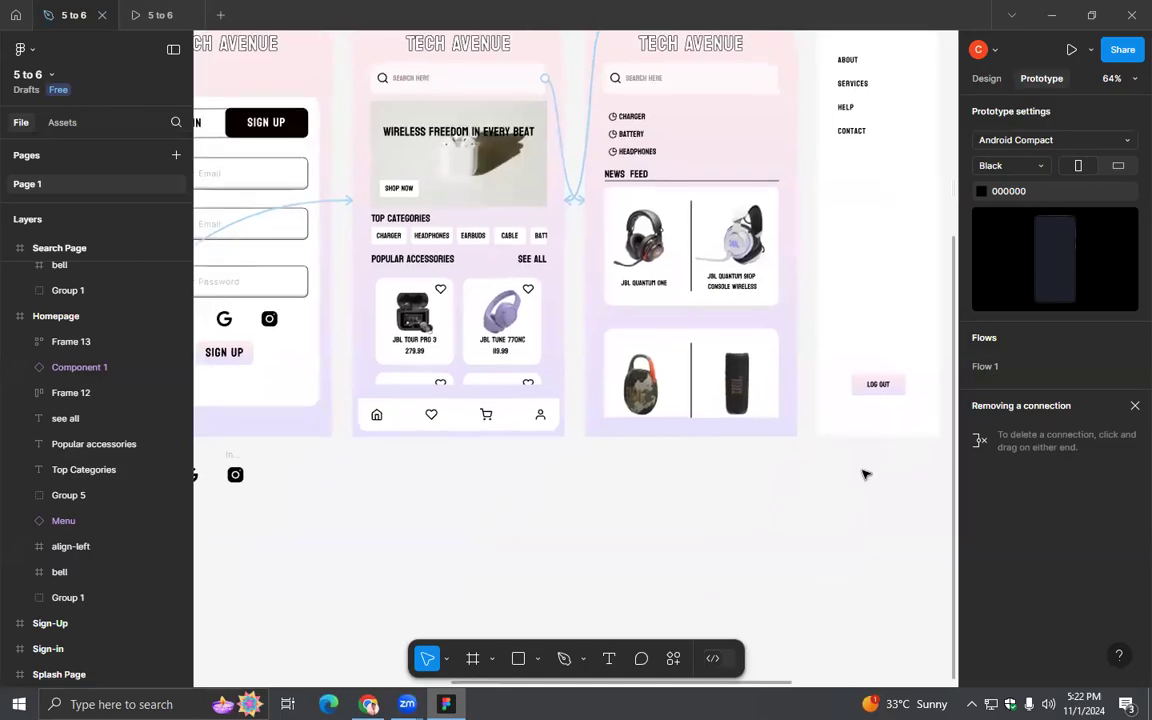
scroll(864, 473, "down", 3)
left_click_drag(489, 499, 547, 462)
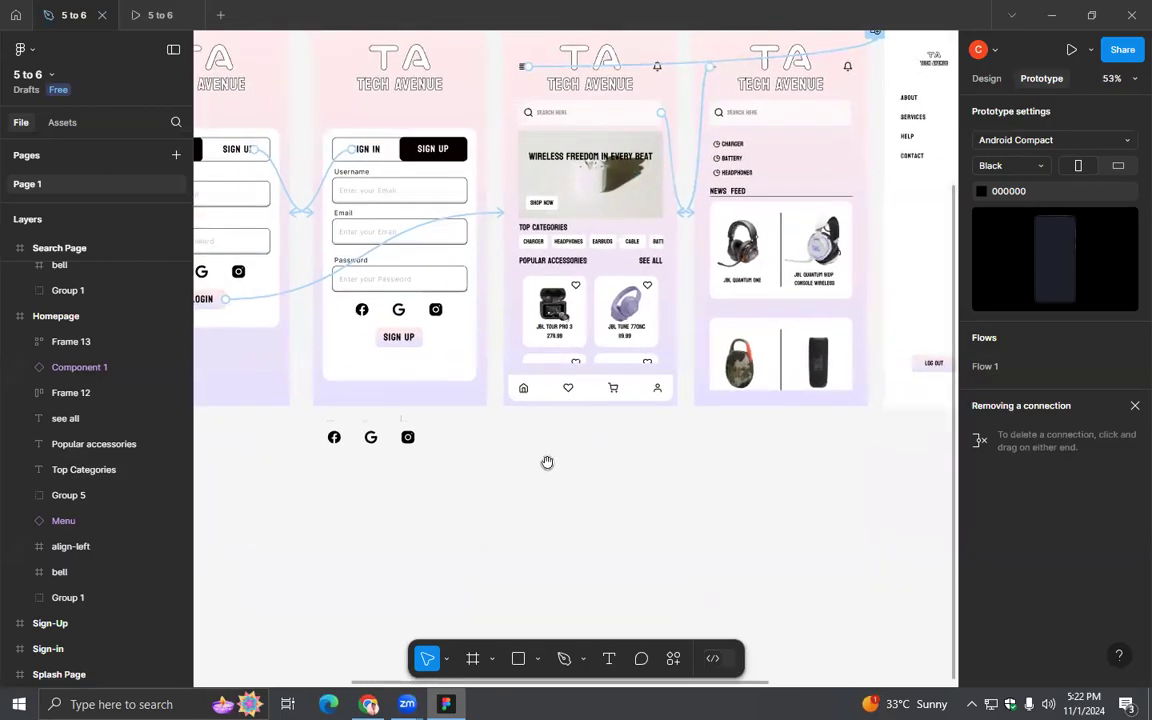
left_click_drag(912, 363, 279, 378)
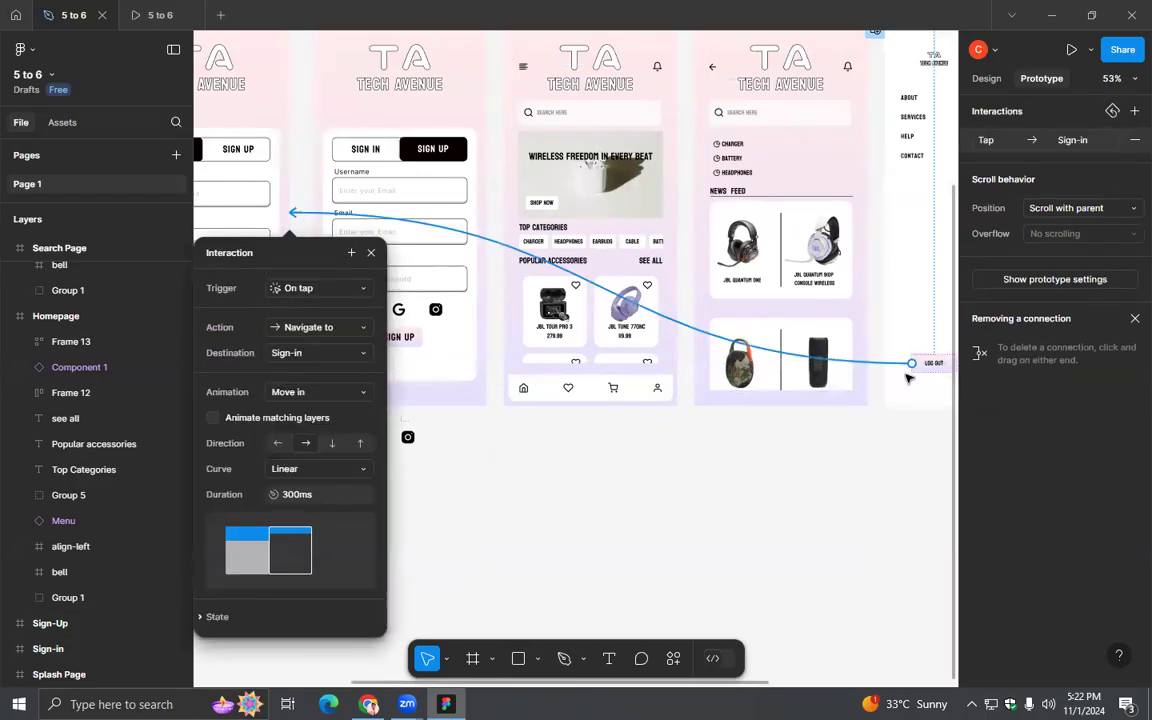
left_click(288, 356)
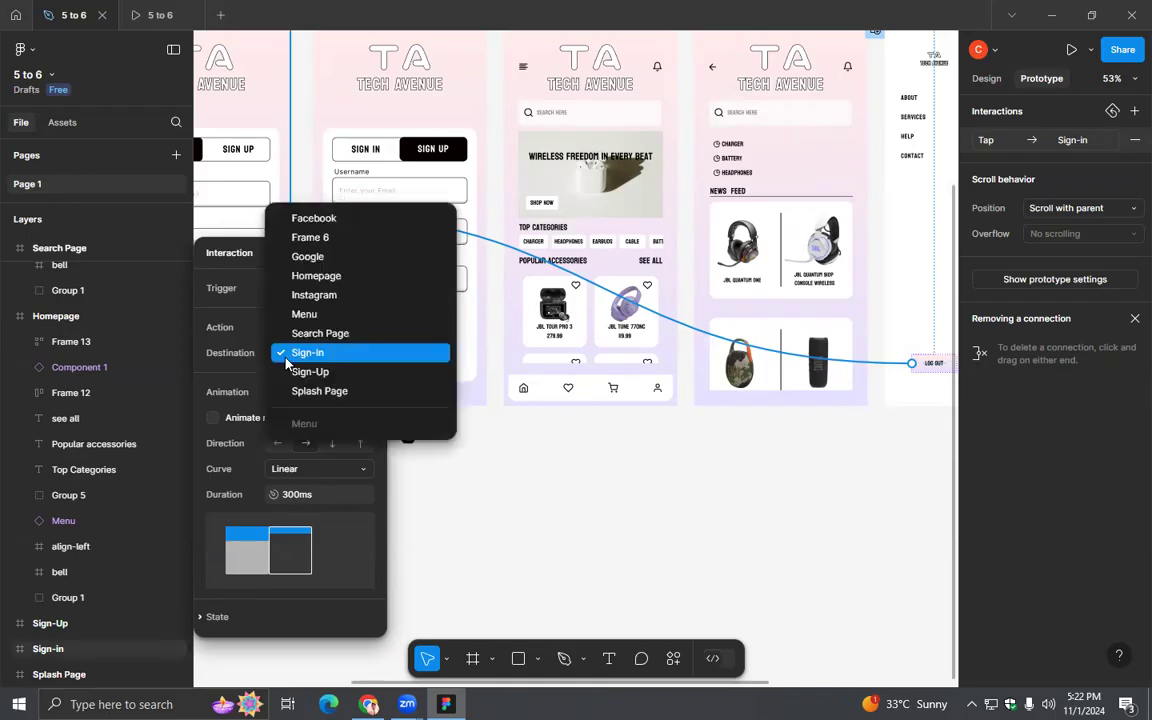
left_click(287, 354)
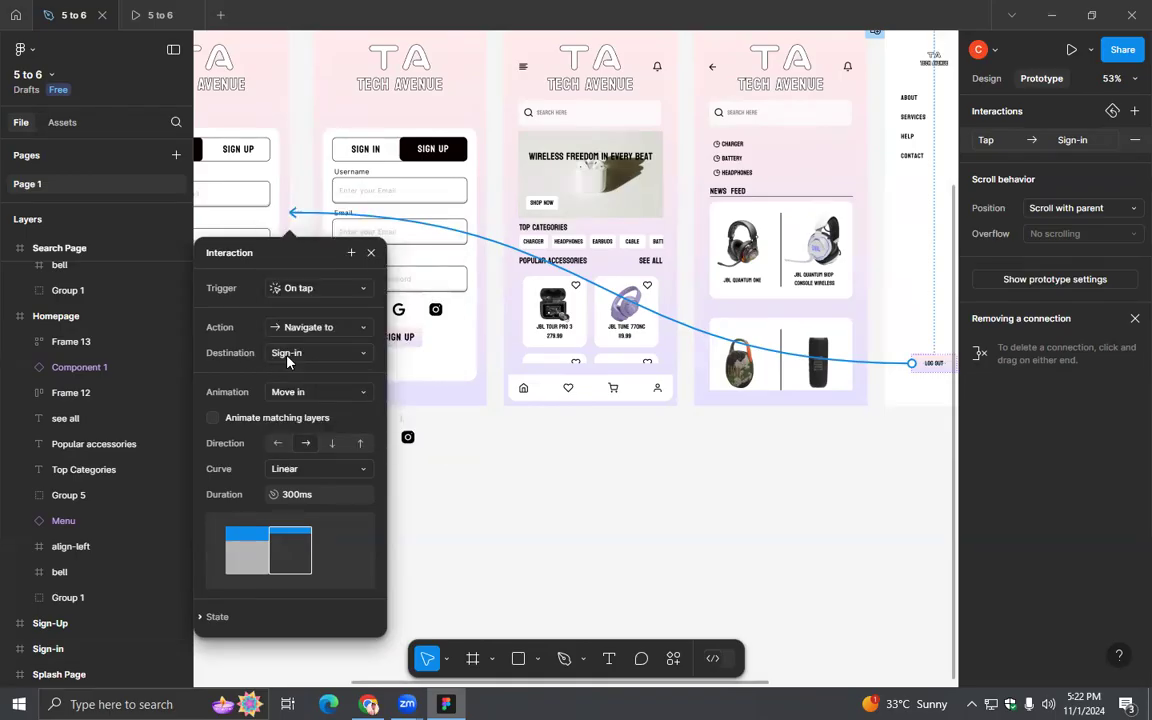
- Set the Log Out interaction's animation to Smart animate and close its settings
left_click(314, 394)
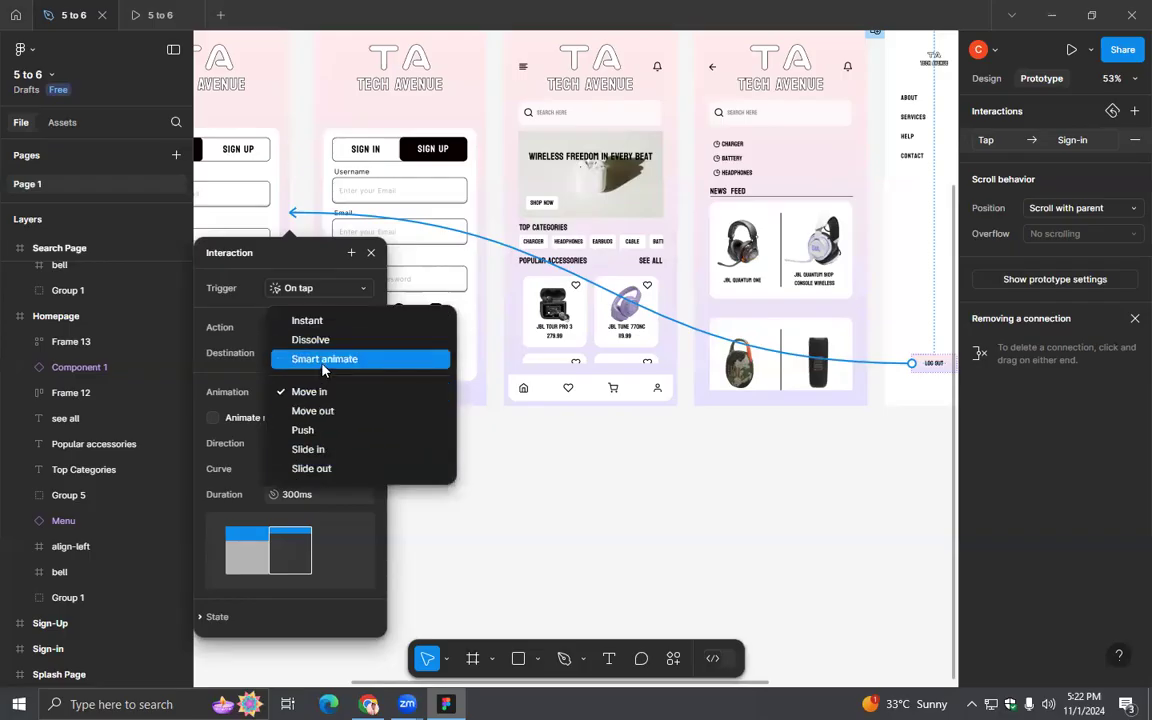
left_click(323, 360)
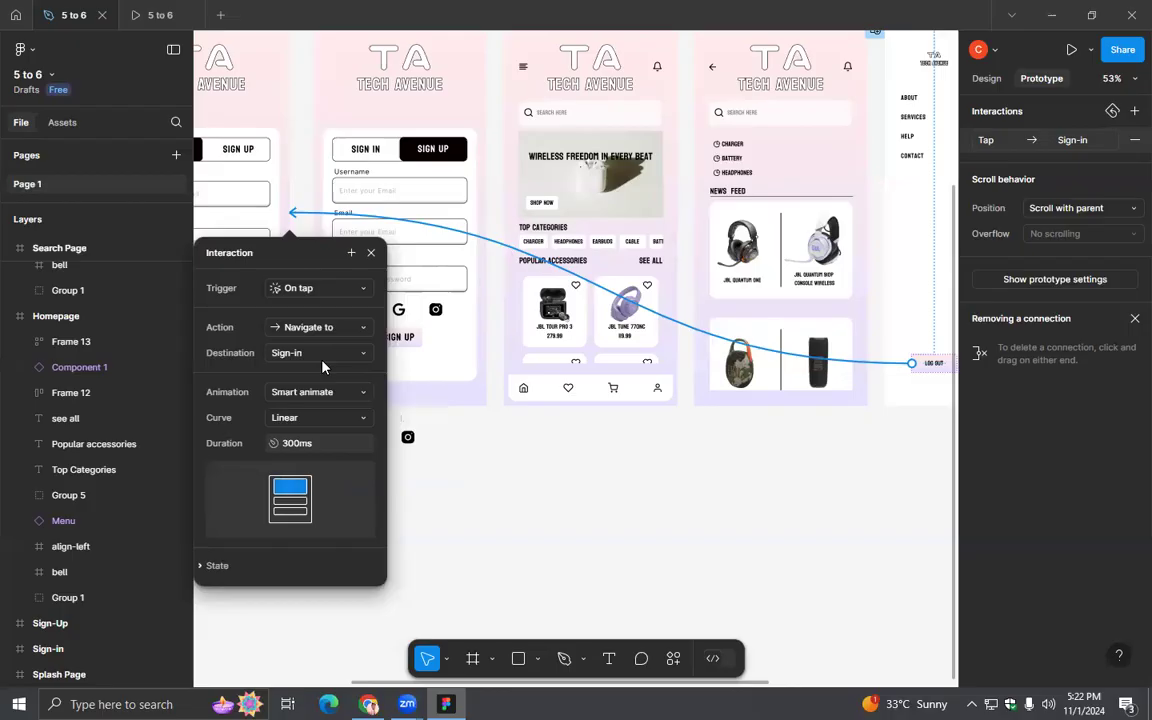
left_click(371, 255)
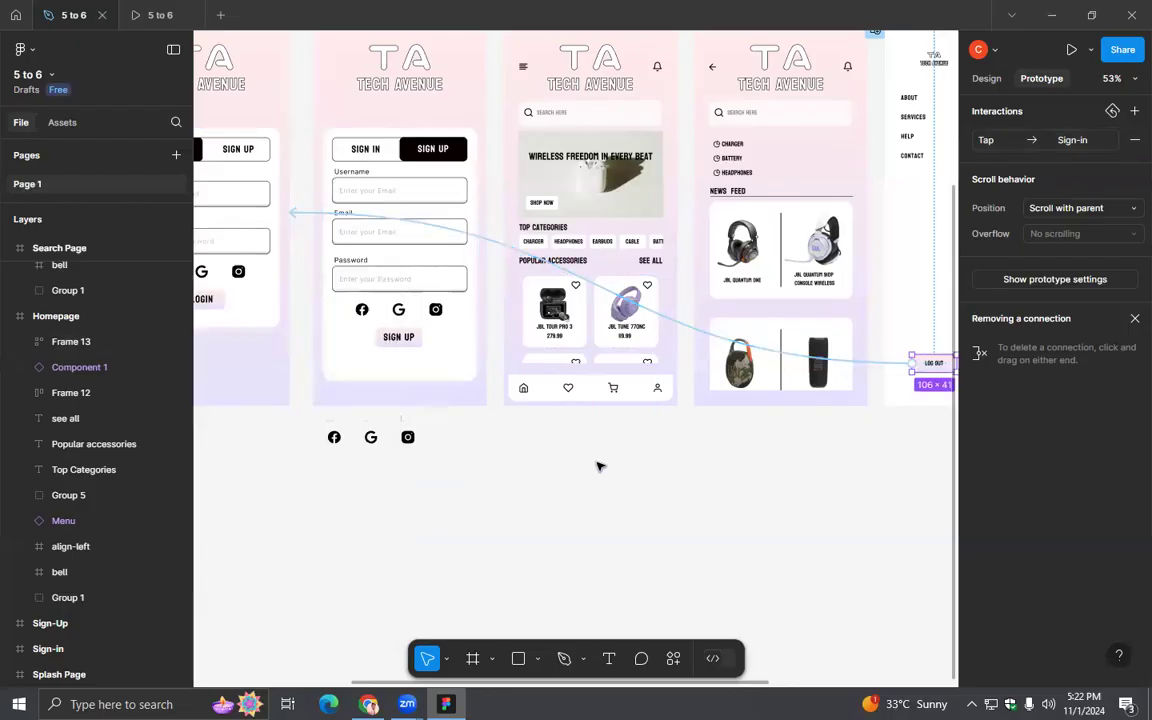
- Test the log-out flow in the prototype preview by opening the menu, logging out and logging in again
left_click(160, 15)
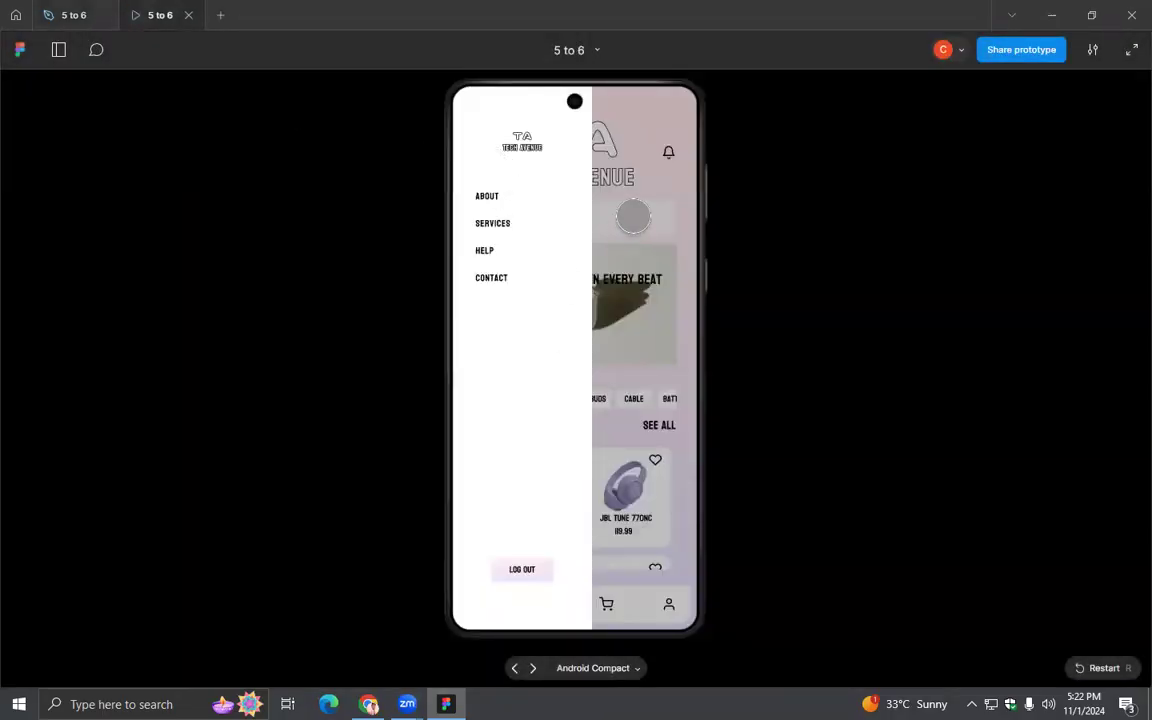
left_click(632, 216)
left_click(477, 155)
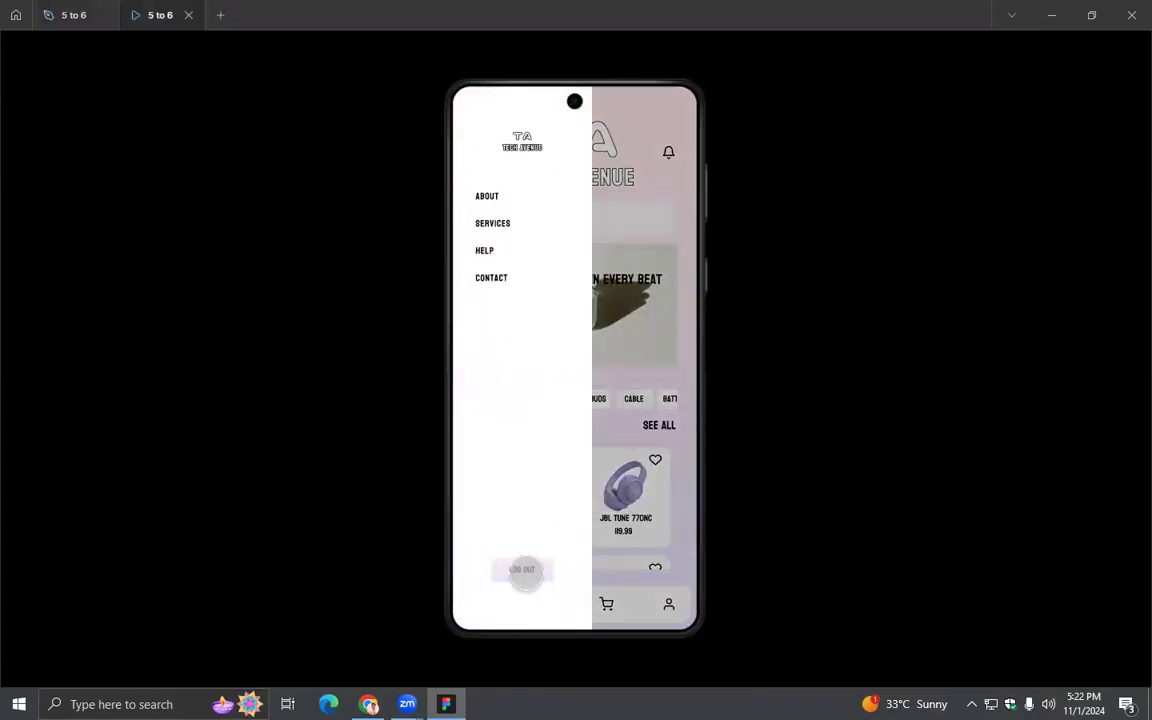
left_click(523, 570)
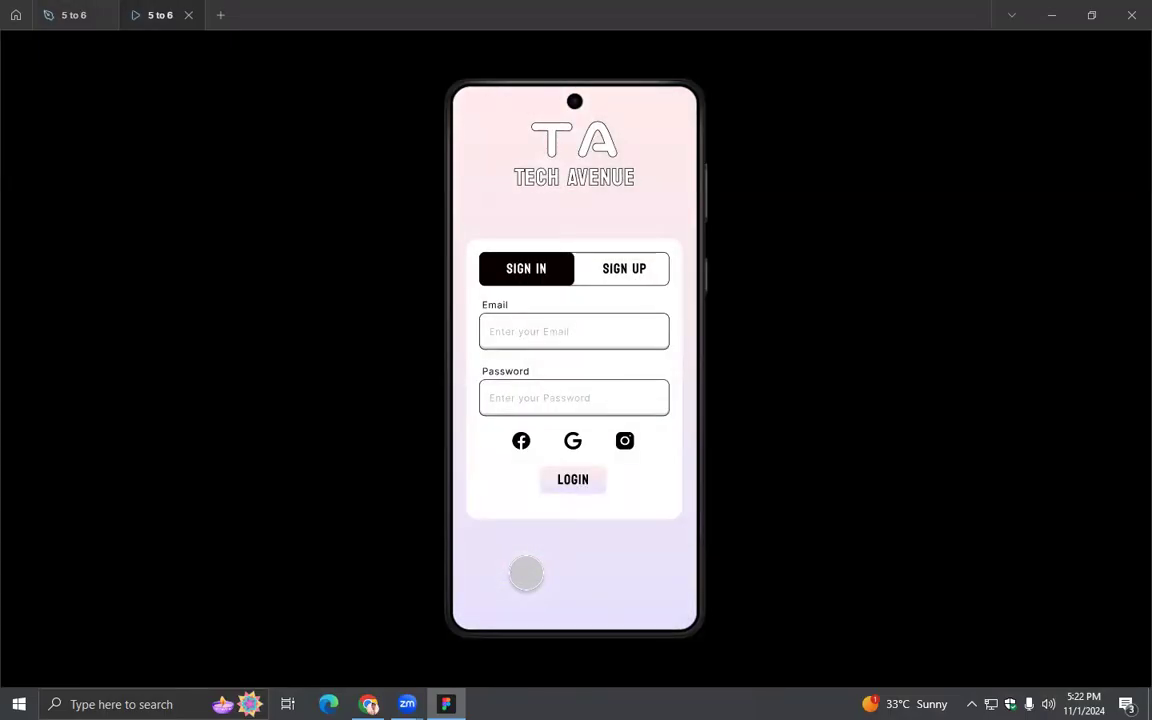
left_click(573, 479)
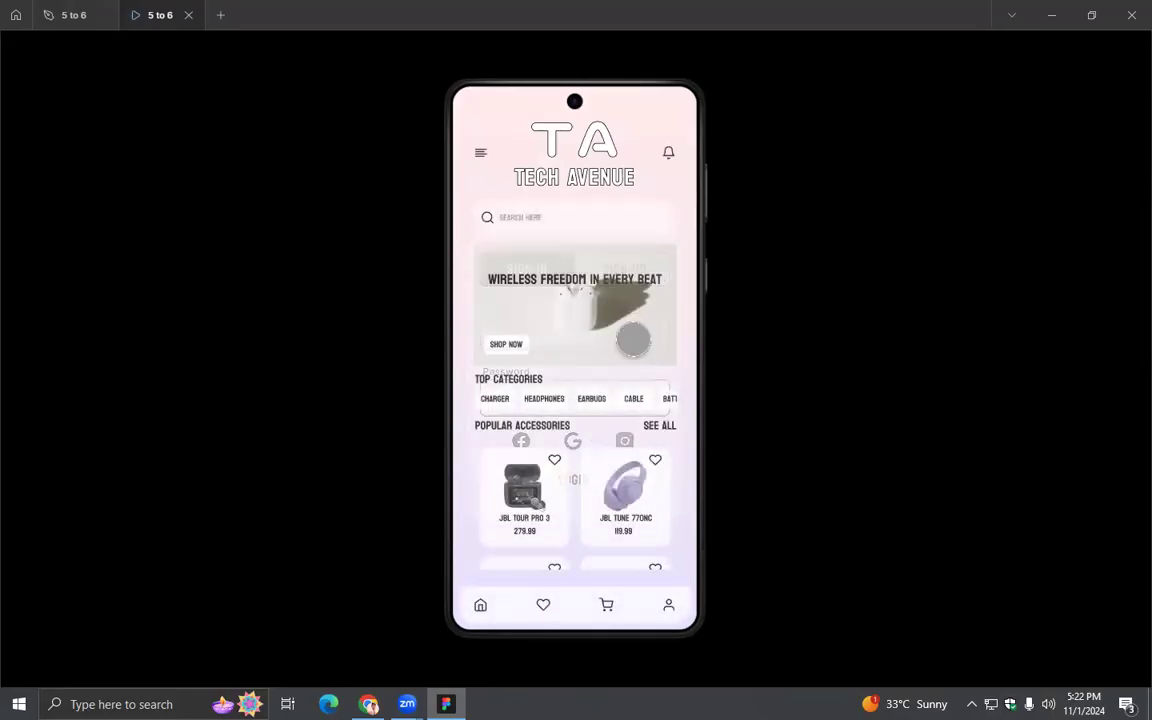
- Return to the design file, bring the empty canvas beside the Menu frame into view and switch from prototyping to design mode
left_click(66, 14)
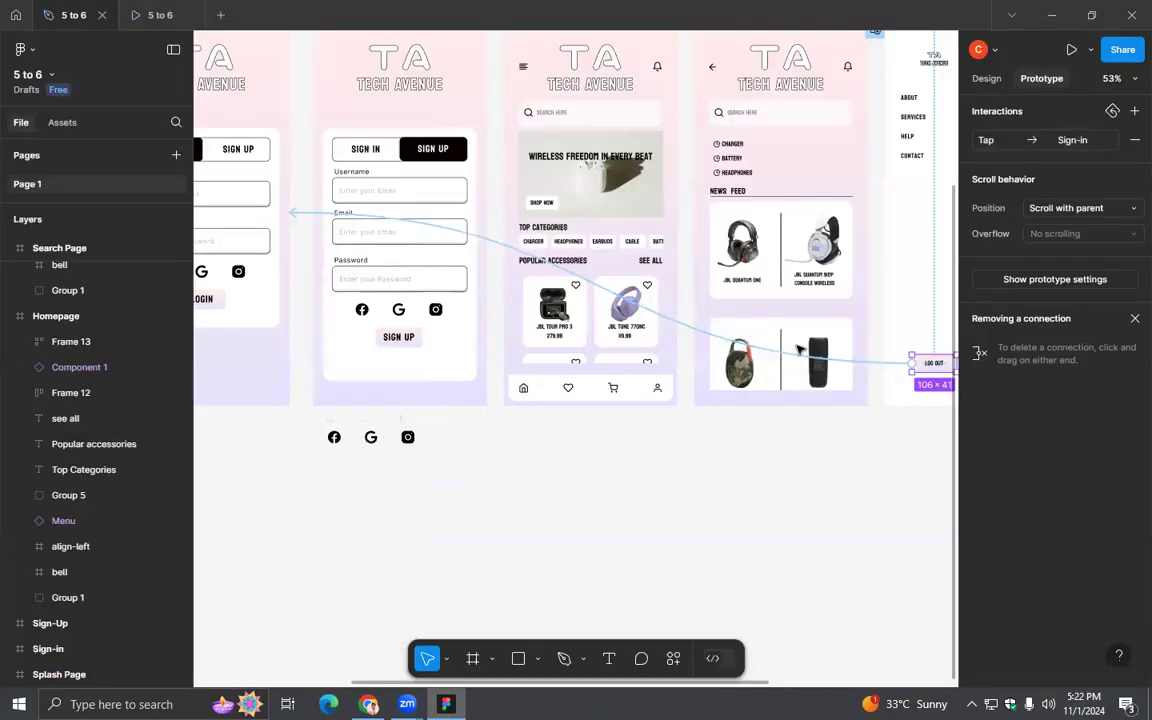
scroll(847, 461, "down", 3)
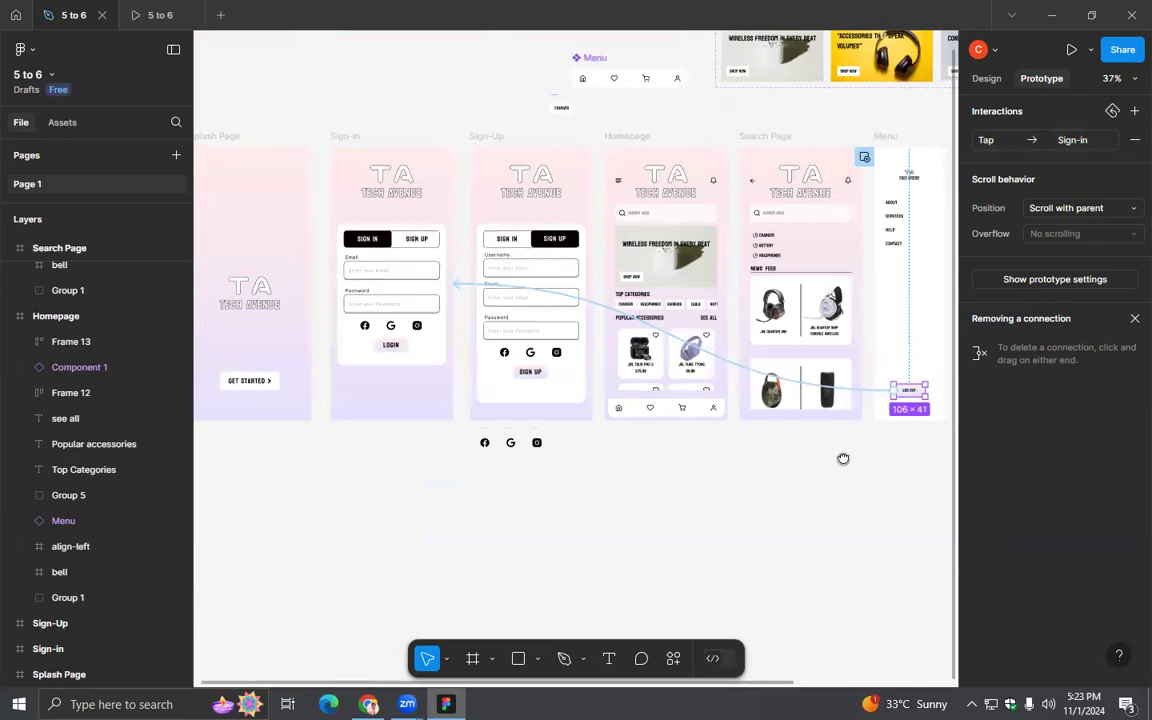
left_click_drag(843, 458, 465, 489)
left_click(986, 78)
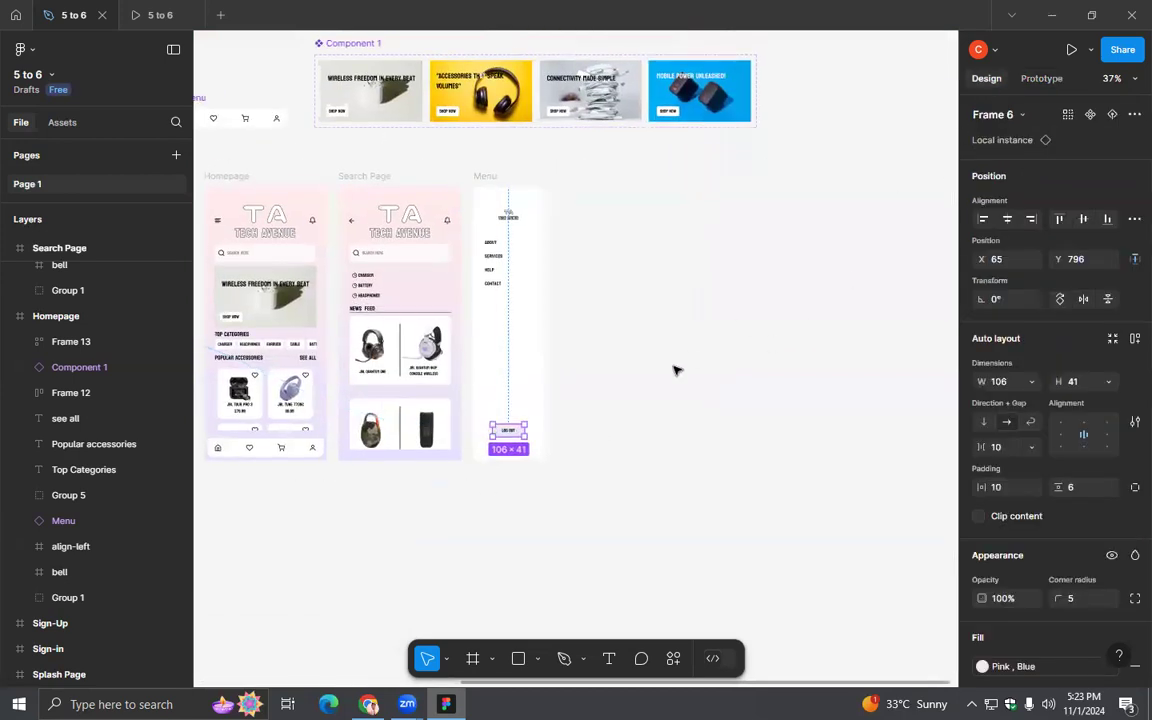
- Examine the Homepage's Top Categories row in the prototype preview by swiping across it
left_click(150, 14)
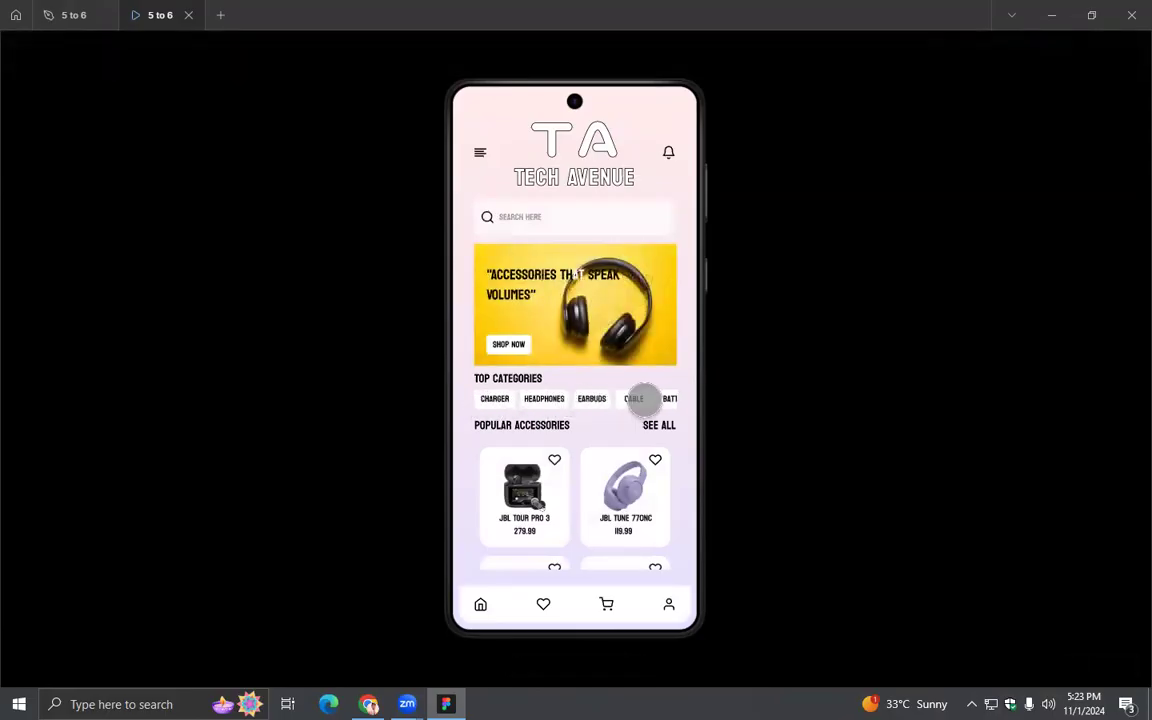
left_click_drag(599, 399, 650, 399)
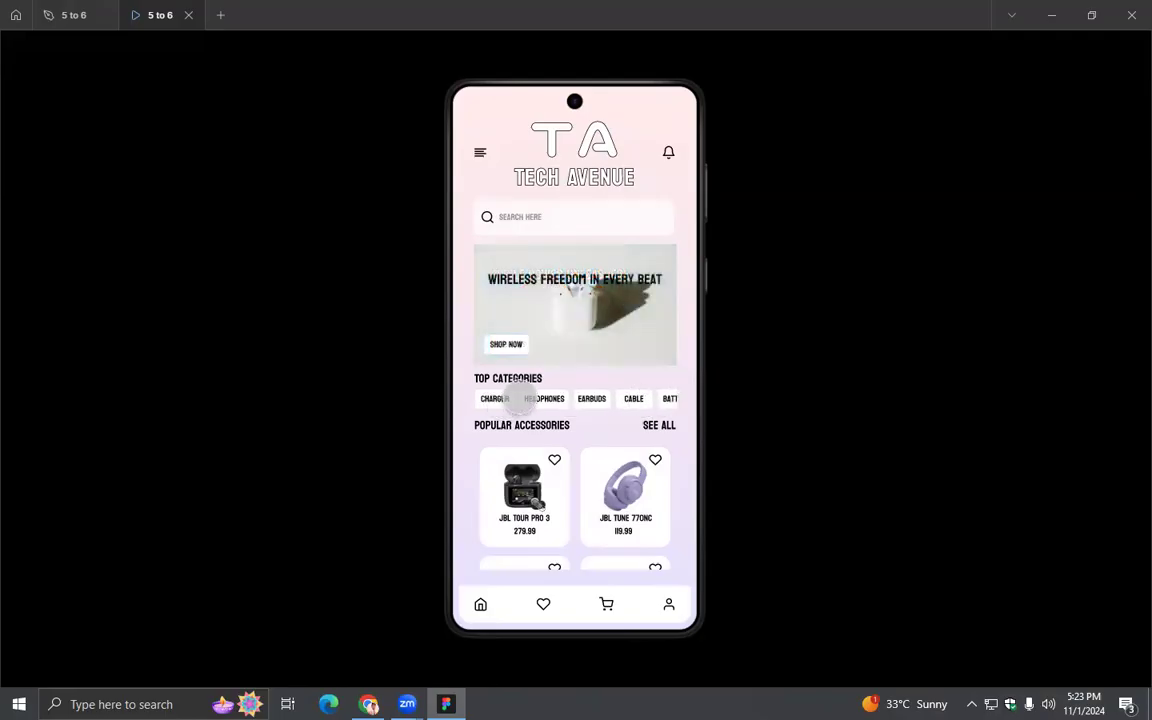
left_click_drag(550, 398, 638, 399)
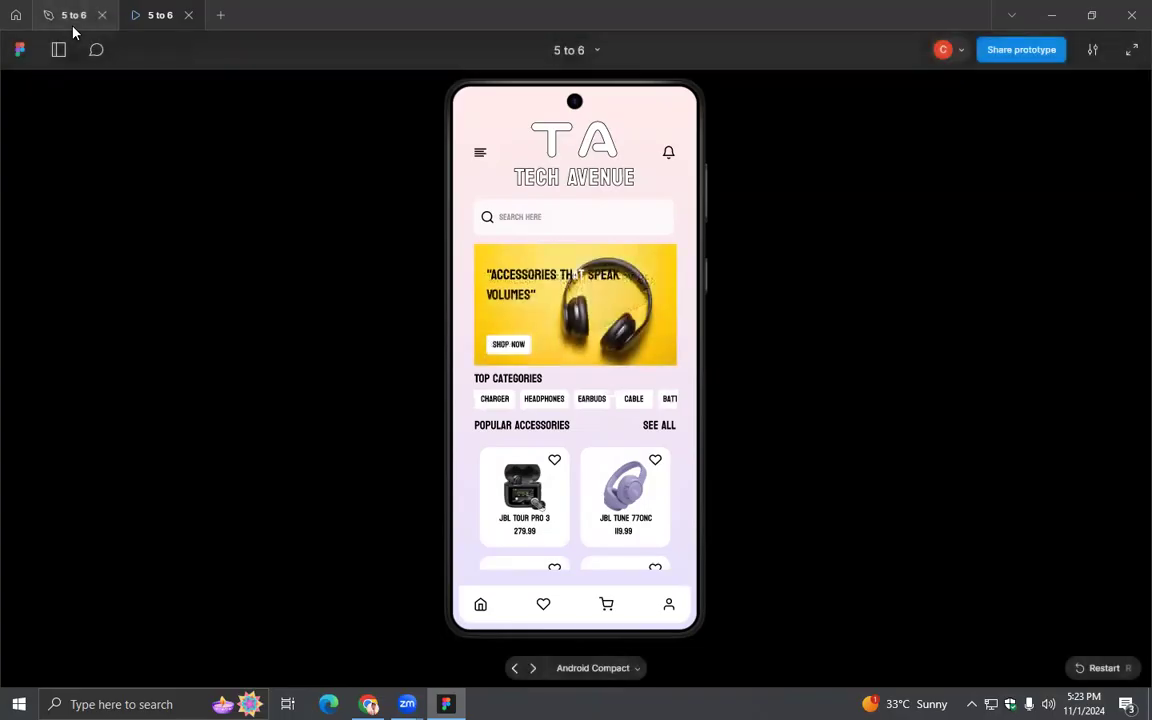
- Return to the design file, duplicate the Homepage frame and rename the copy as Product Page
left_click(72, 16)
left_click(632, 346)
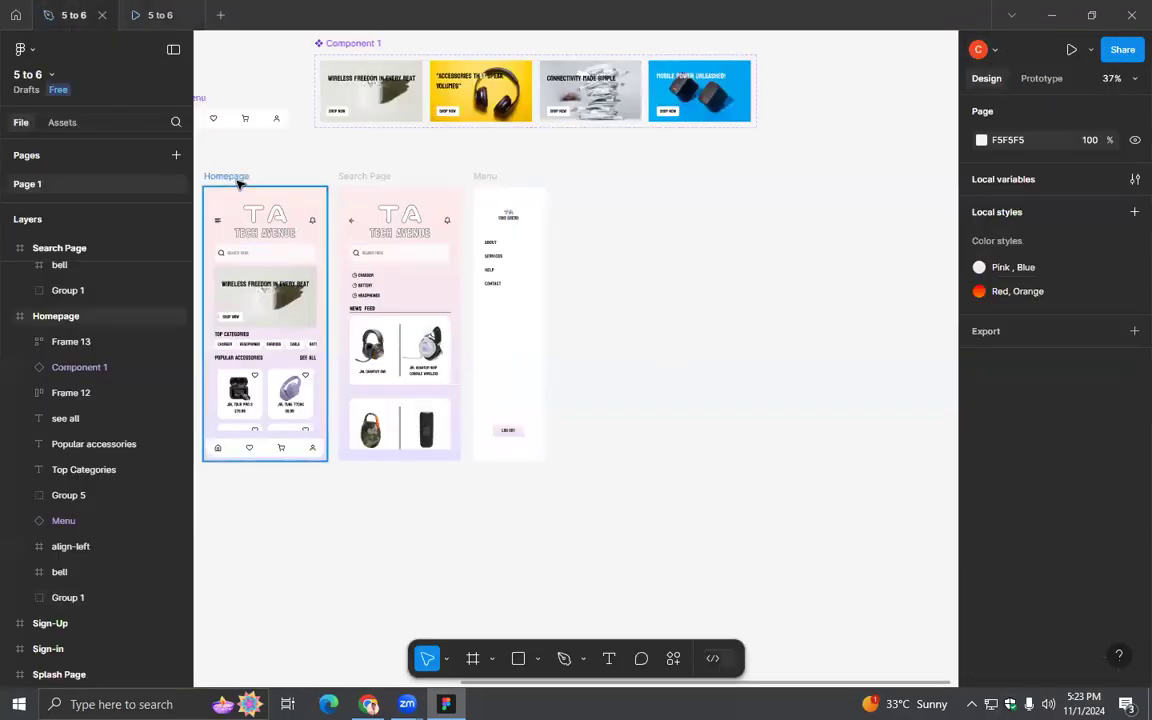
left_click(236, 178)
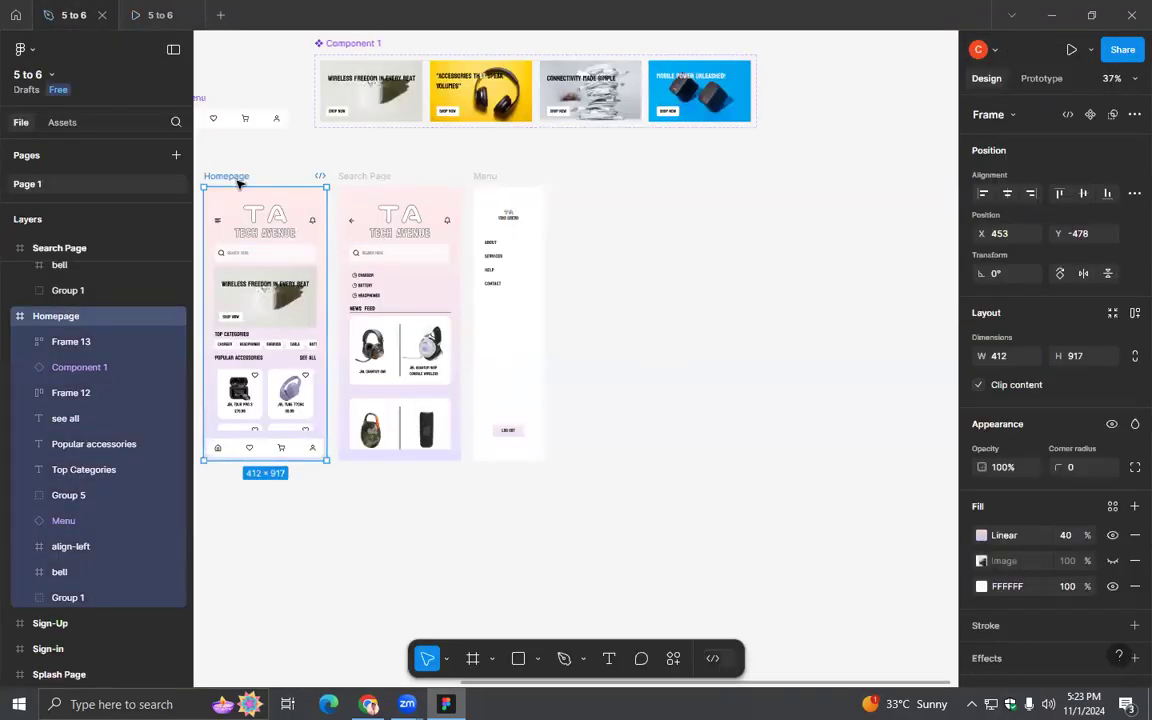
key("ctrl+d")
double_click(583, 176)
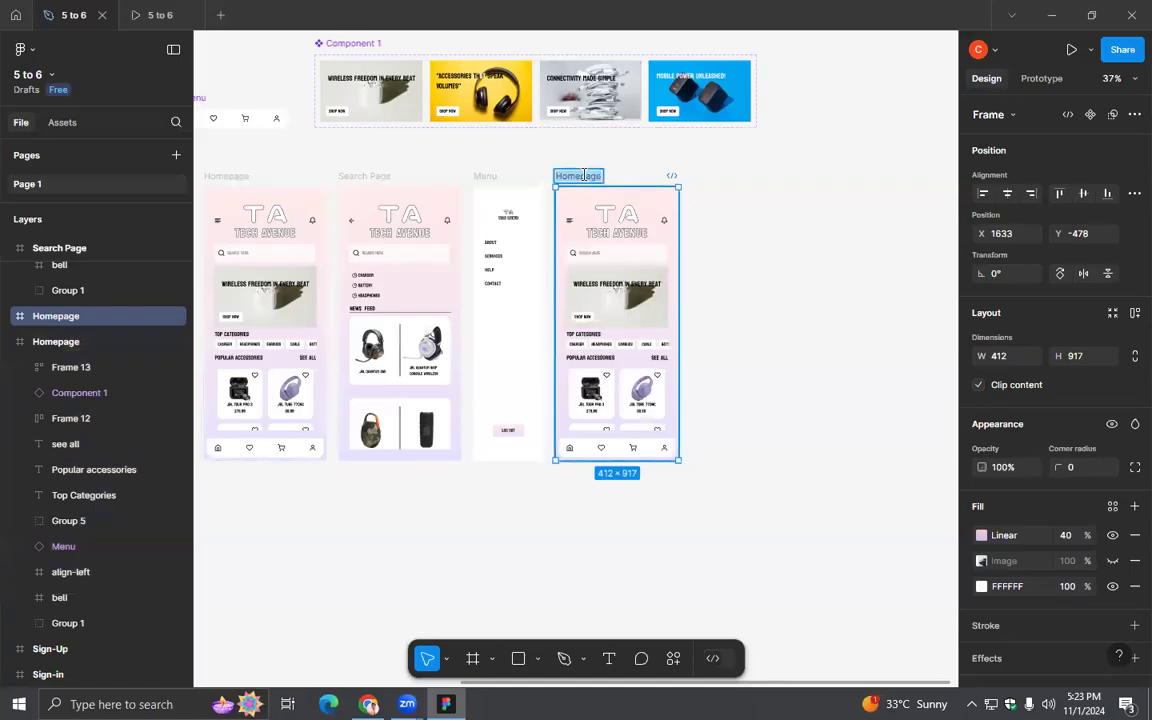
type("Product Pag")
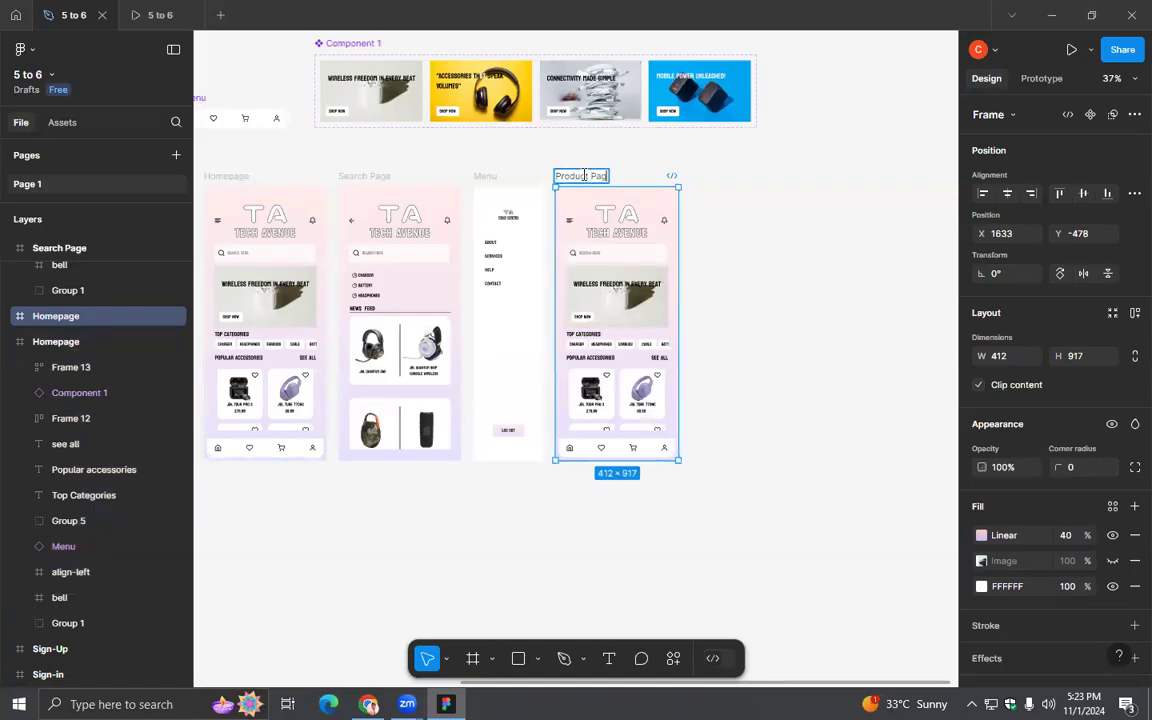
key("Return")
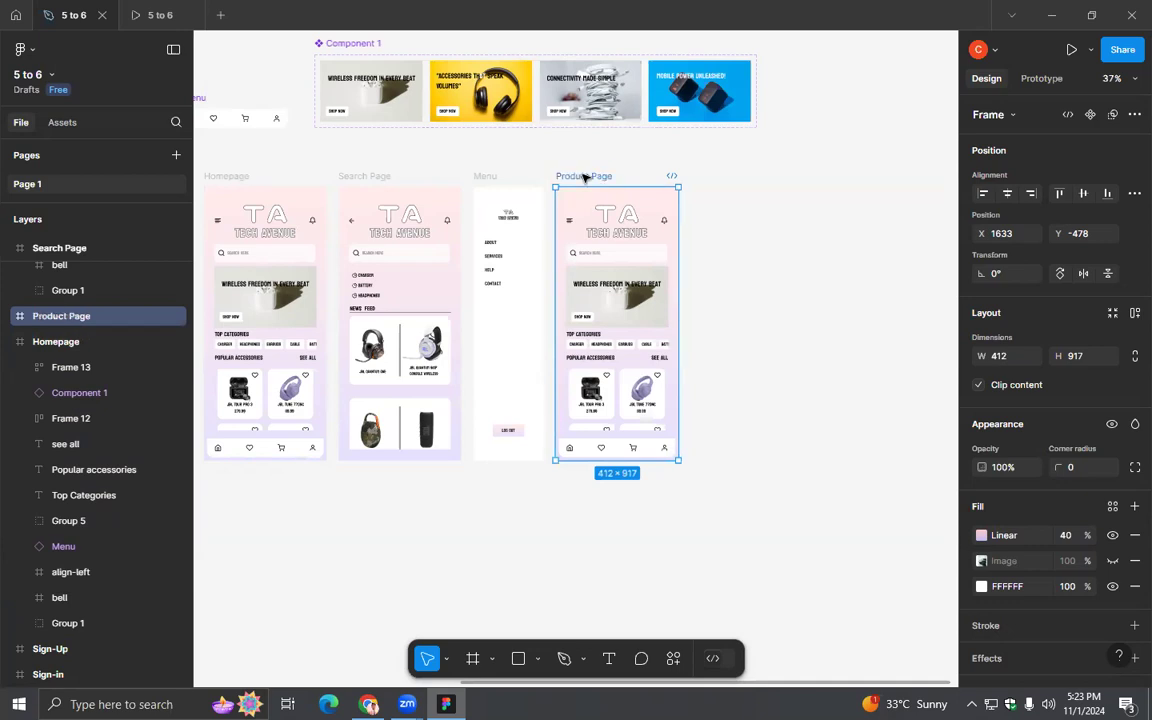
- Delete the banner carousel, the category row, and the Top Categories and Popular Accessories headings from the Product Page
left_click(805, 391)
left_click(608, 321)
key("Delete")
left_click(600, 345)
key("Delete")
left_click(590, 335)
key("Delete")
left_click(590, 358)
key("Delete")
- Move the Product Page's See All text below the search bar and delete the product cards
left_click(657, 358)
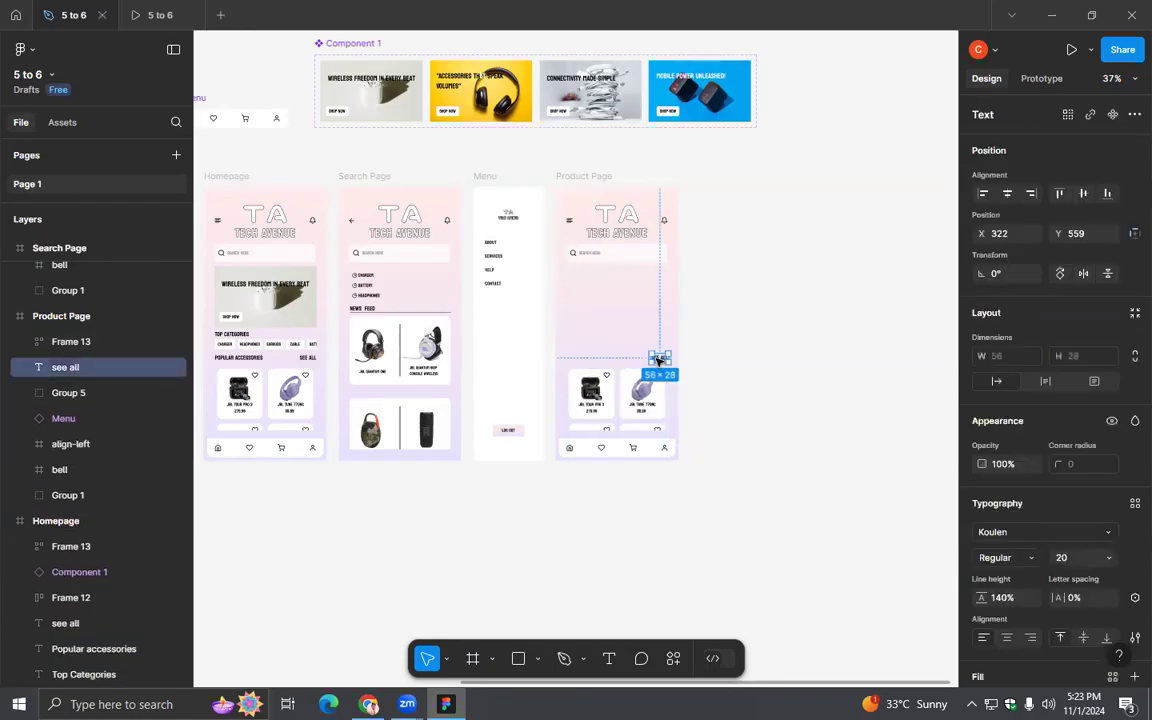
left_click_drag(657, 358, 576, 280)
left_click(612, 392)
key("Delete")
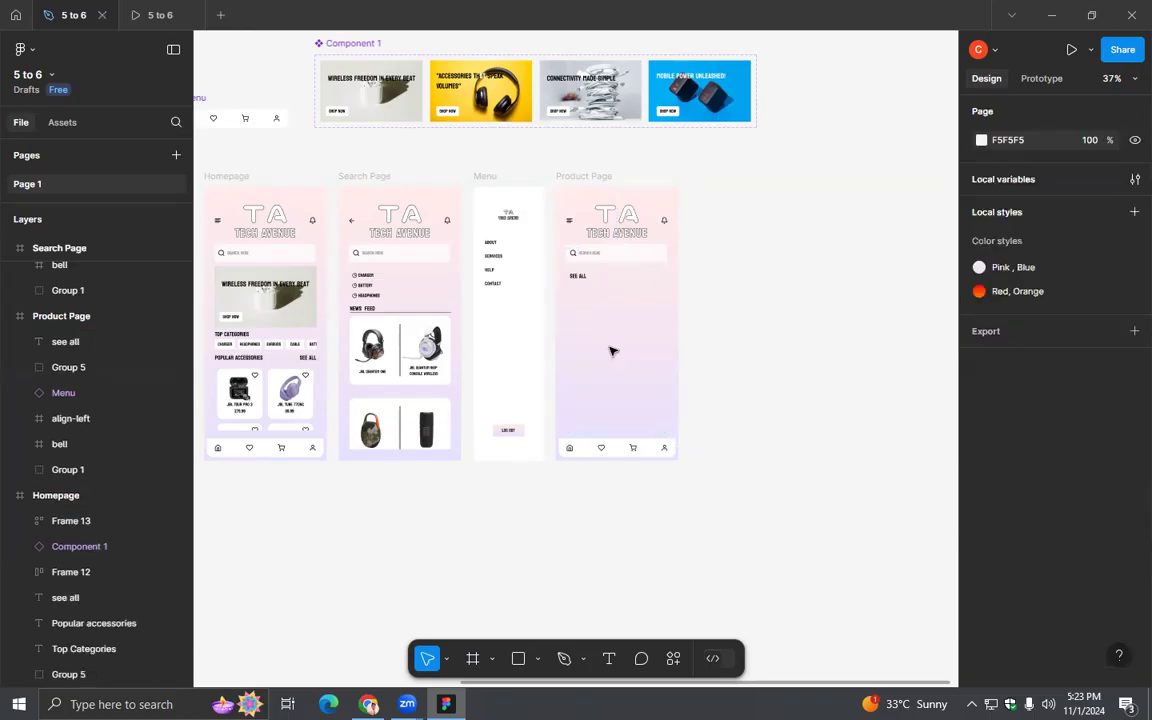
- Align the See All text with the search bar's left edge at X 38, Y 274, and change its wording to headphone
scroll(612, 351, "up", 5)
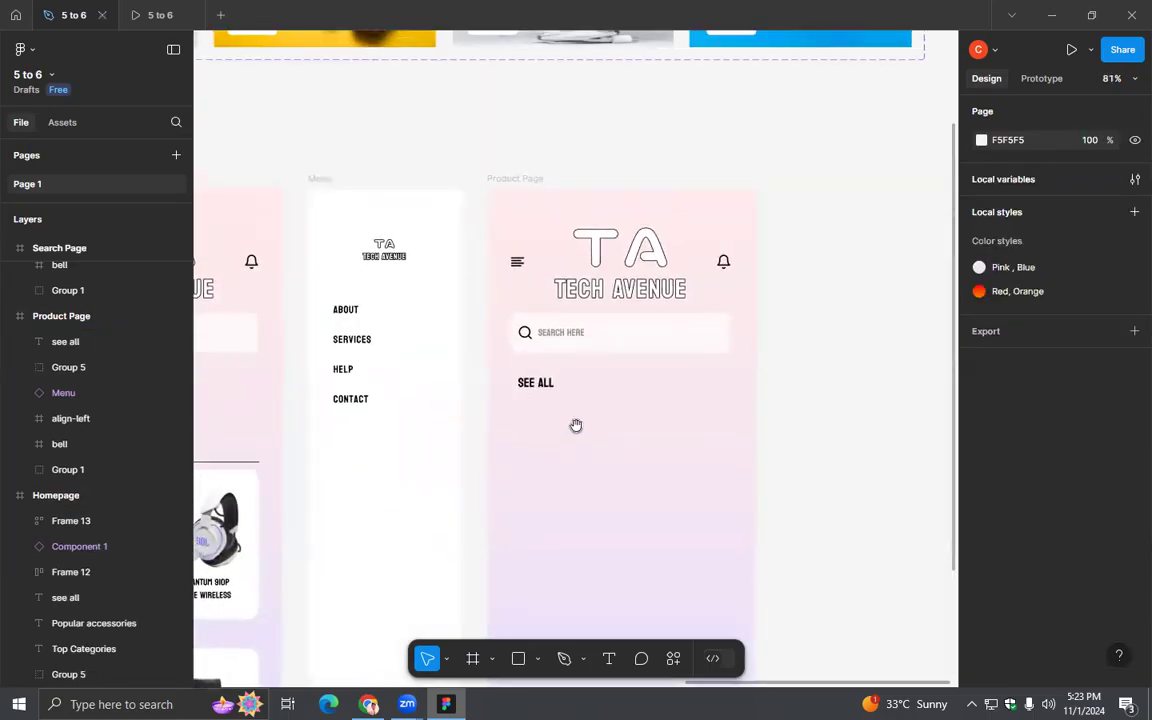
left_click_drag(531, 385, 527, 380)
double_click(526, 379)
type("head")
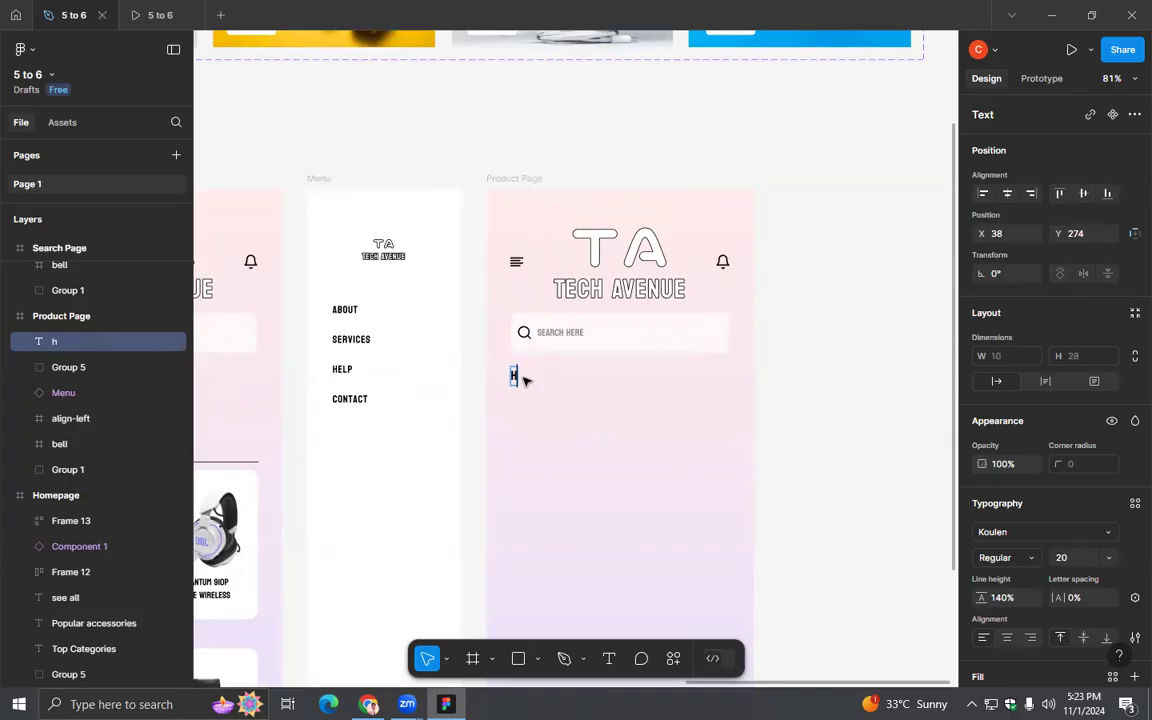
type("phone")
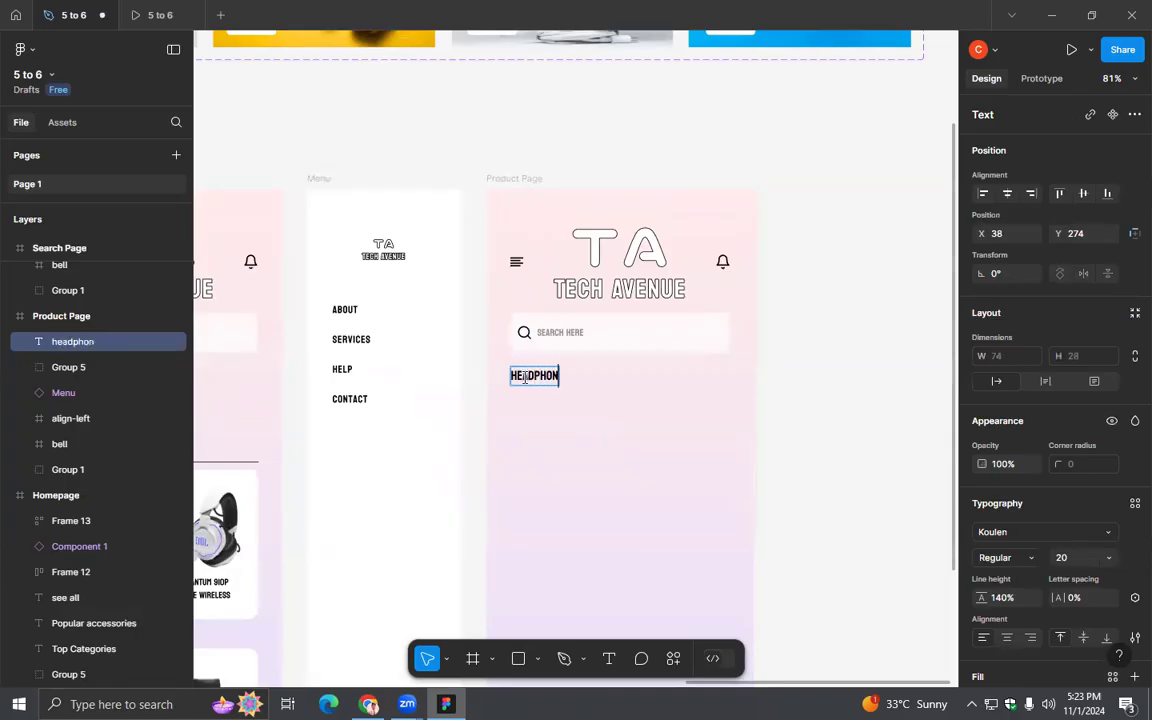
key("Escape")
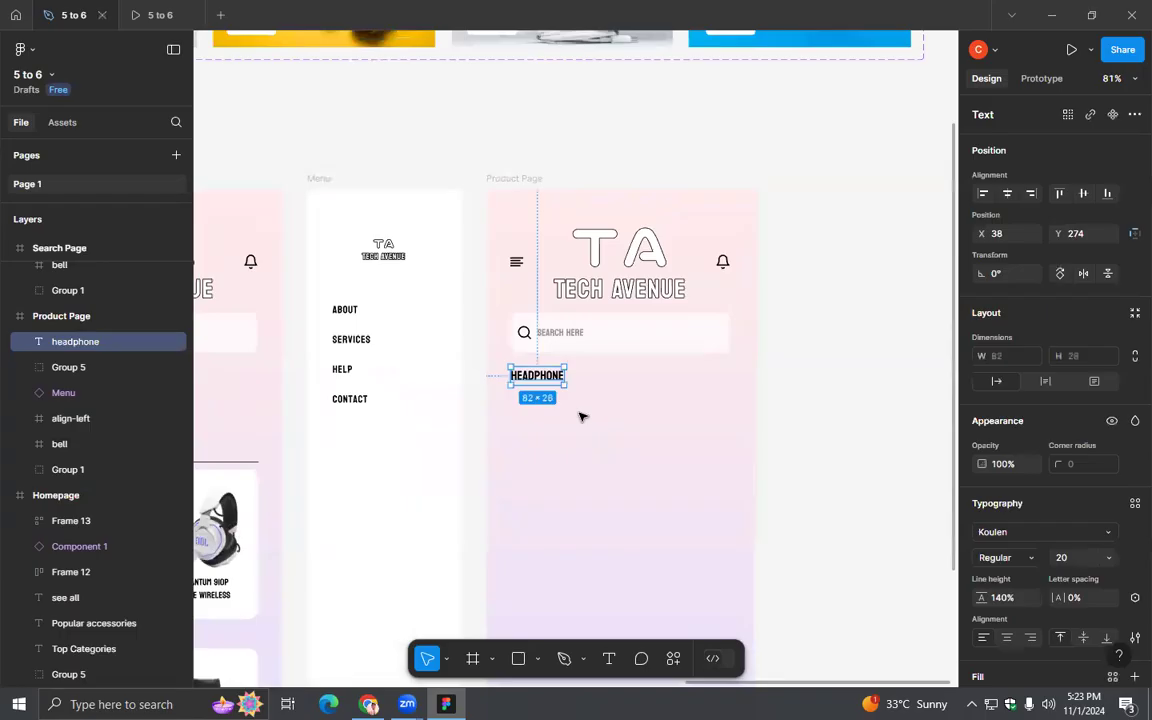
left_click(601, 456)
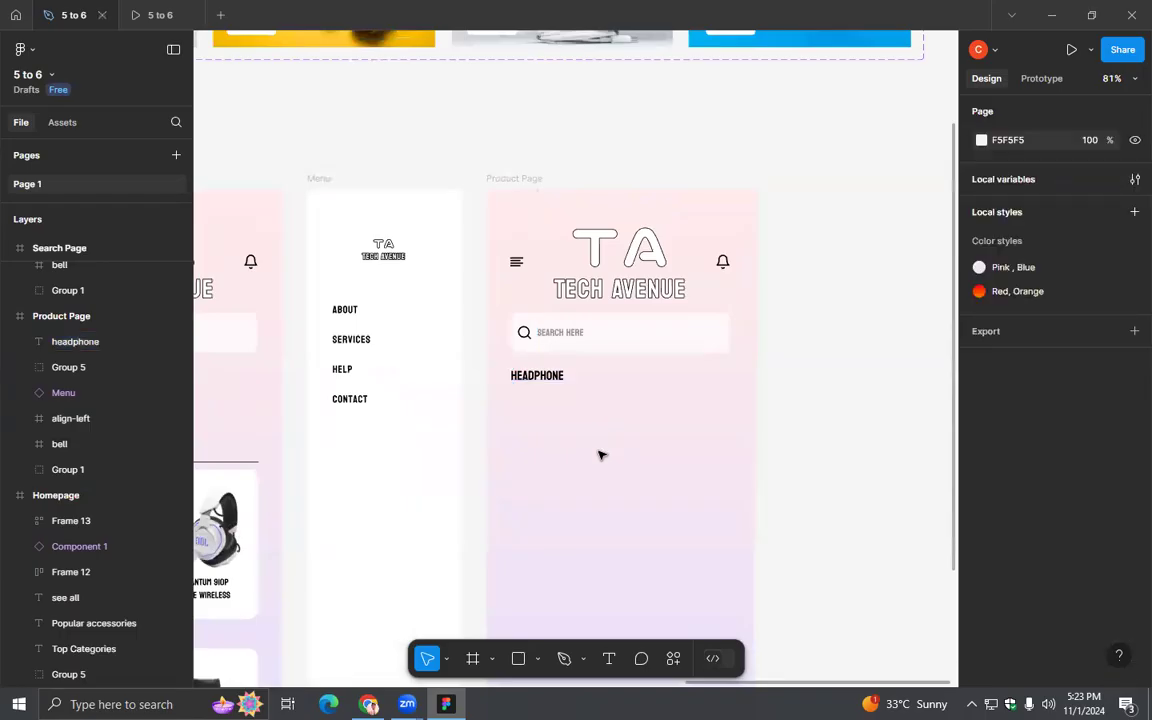
- Check the already open prototype presentation and return to the design file
left_click(148, 14)
left_click(636, 327)
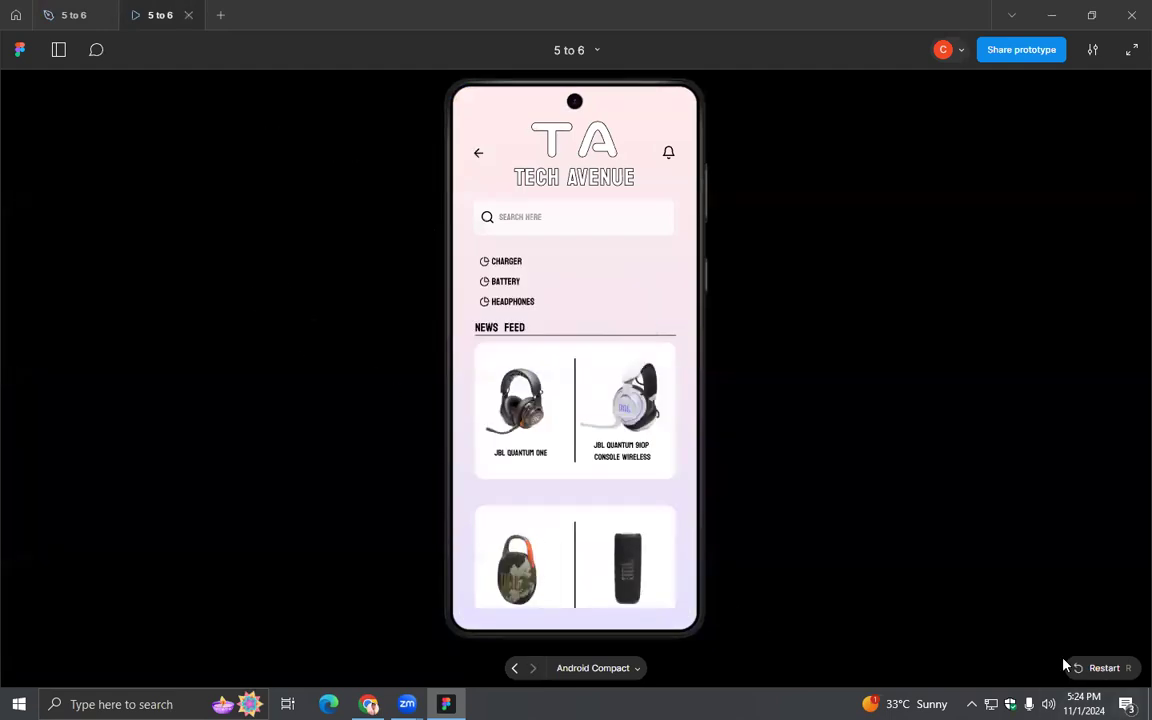
left_click(70, 14)
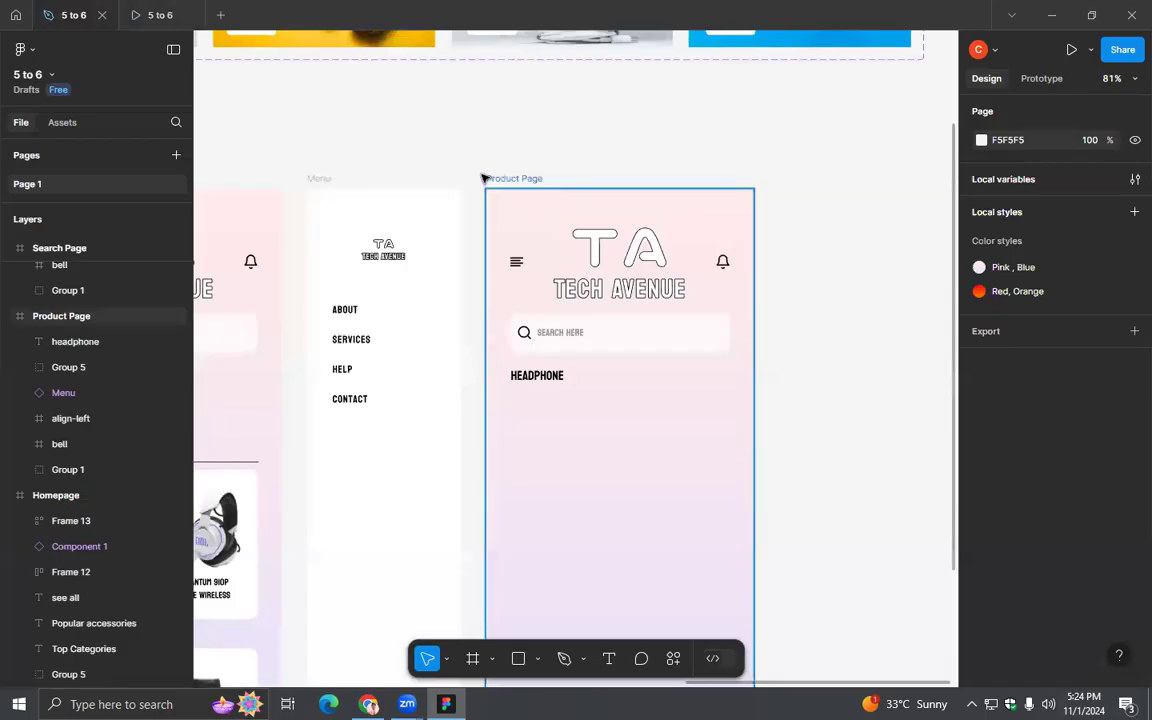
- Try the inline preview of the Product Page, close it and the old presentation, and present the page in a new prototype presentation
left_click(517, 179)
left_click(1090, 49)
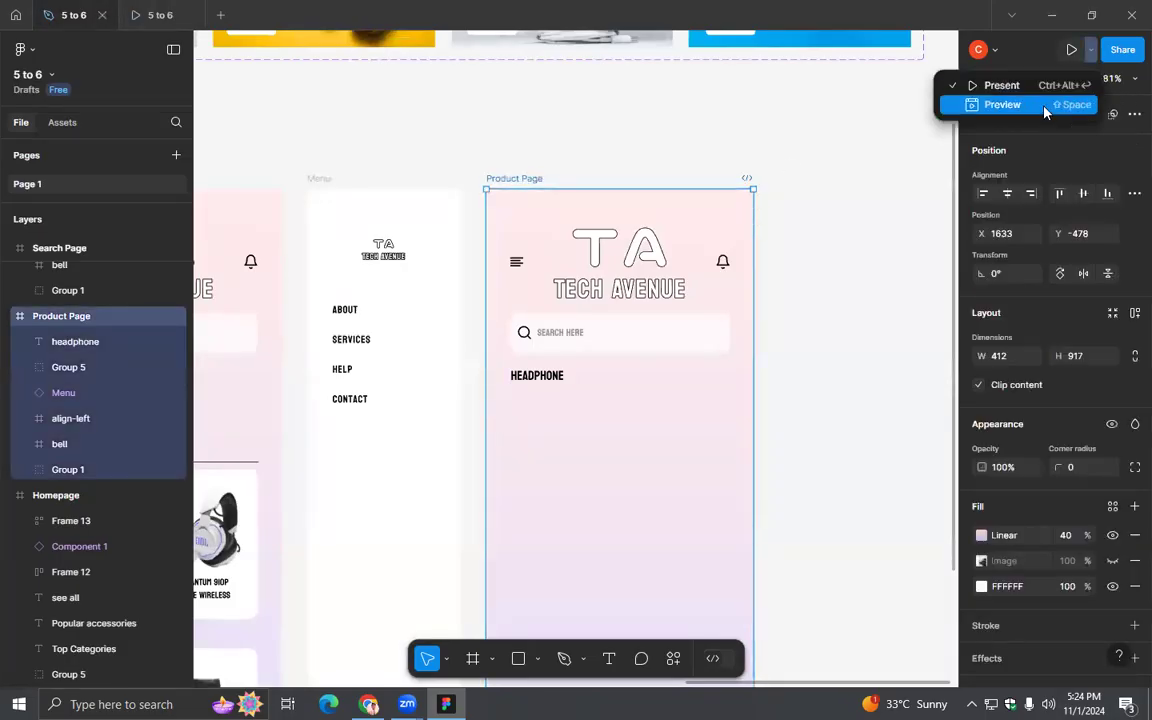
left_click(1005, 104)
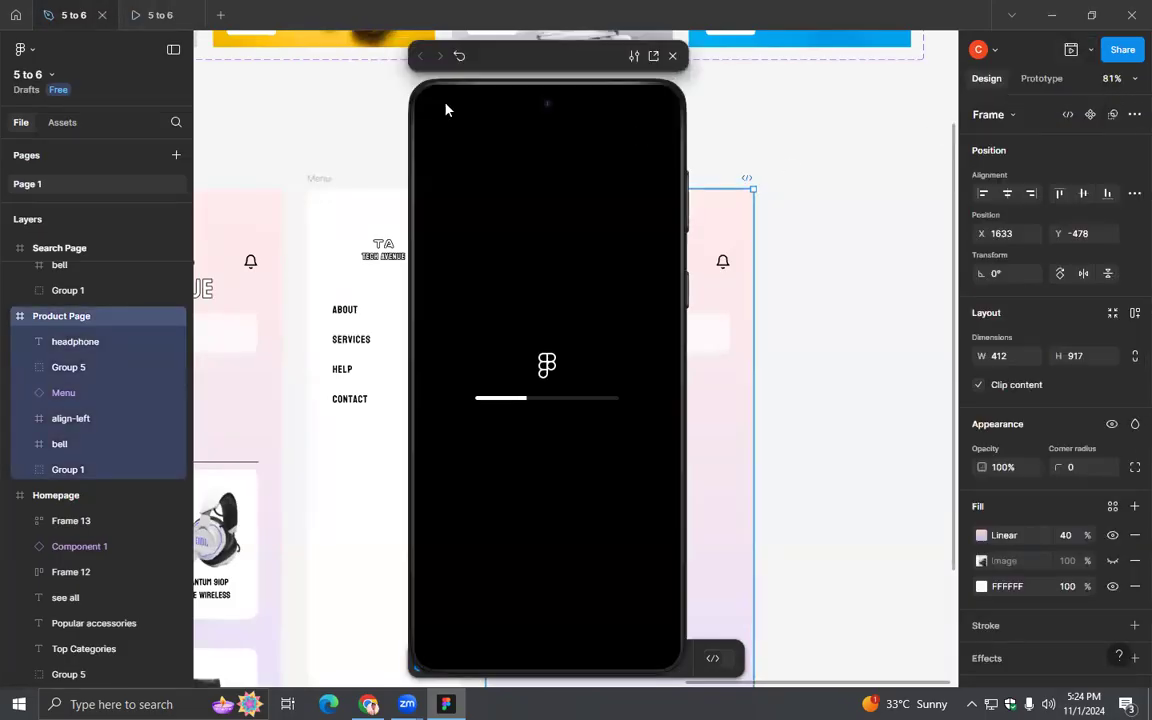
left_click(157, 15)
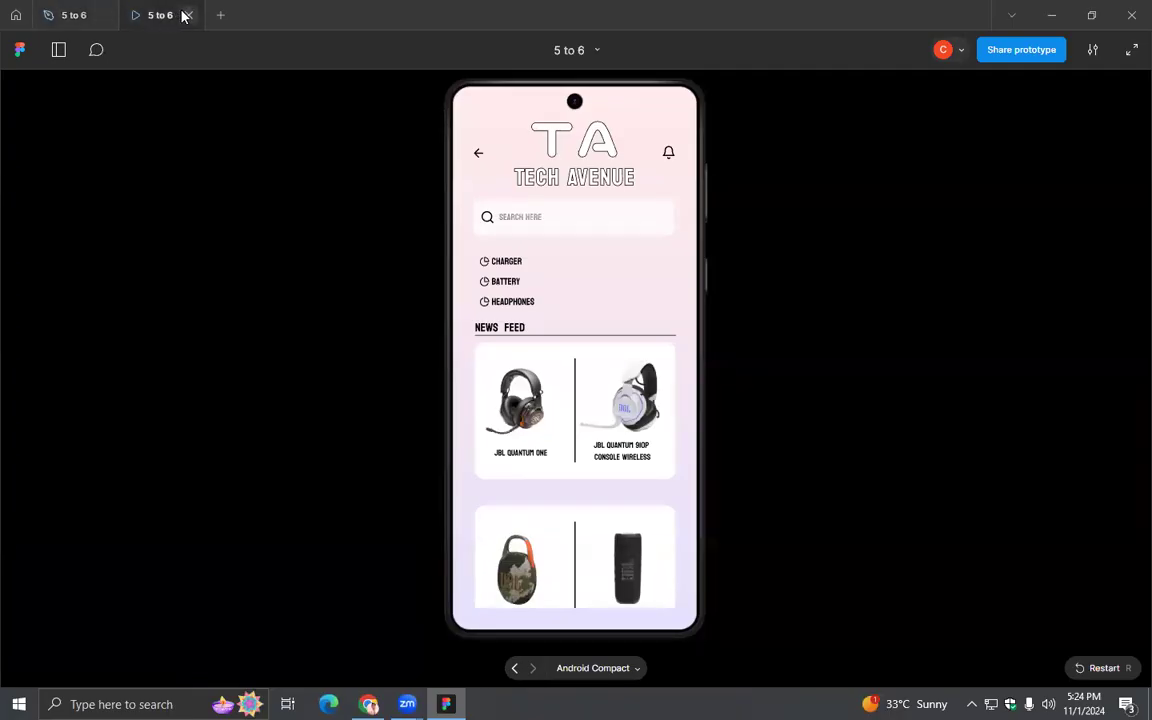
left_click(183, 15)
left_click(672, 56)
left_click(1090, 50)
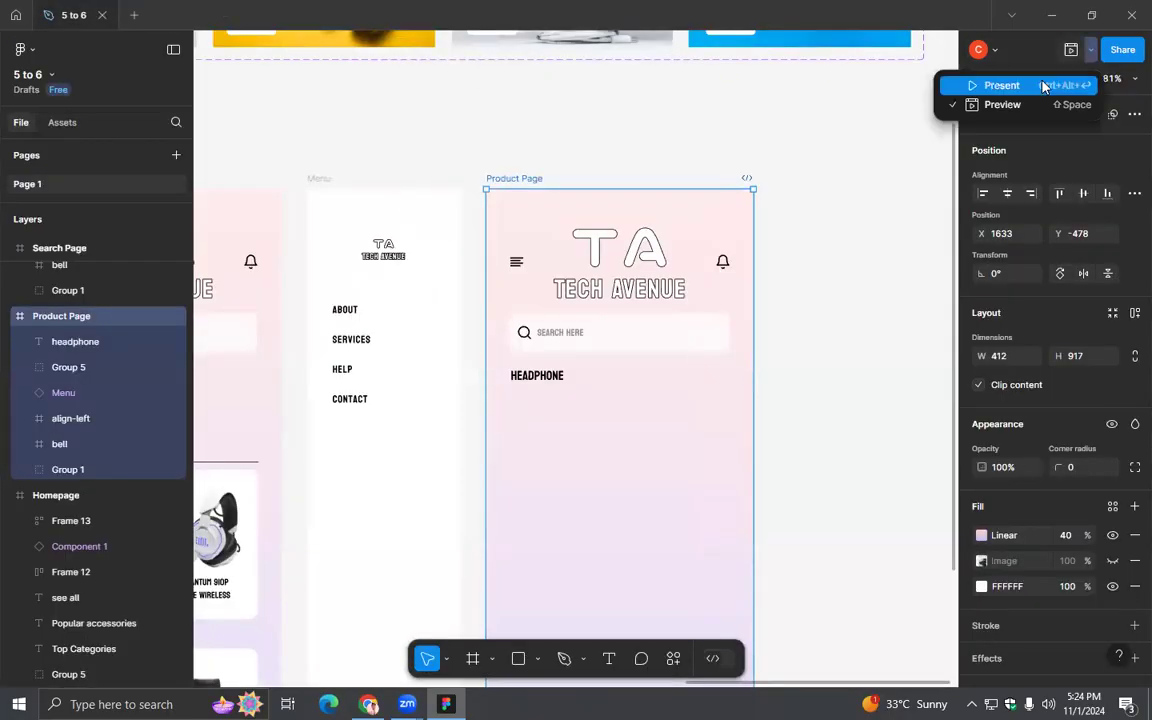
left_click(1060, 82)
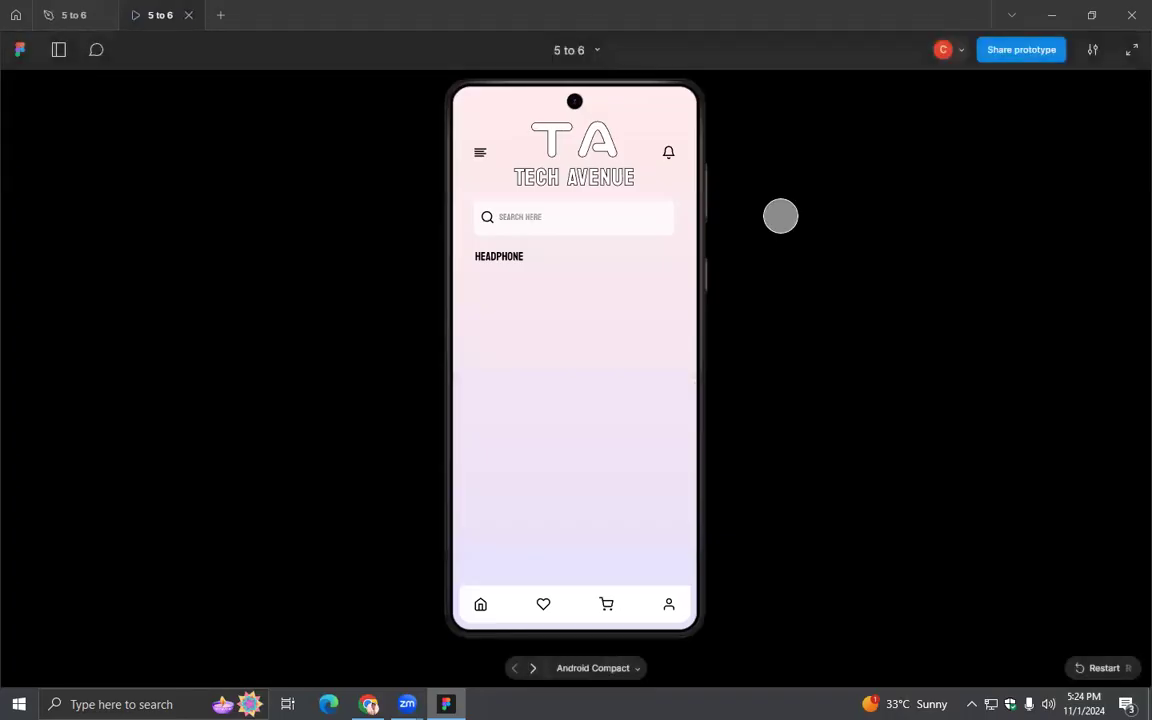
- Test the Product Page's side menu in the prototype by opening and closing it repeatedly, and return to the design file
left_click(480, 152)
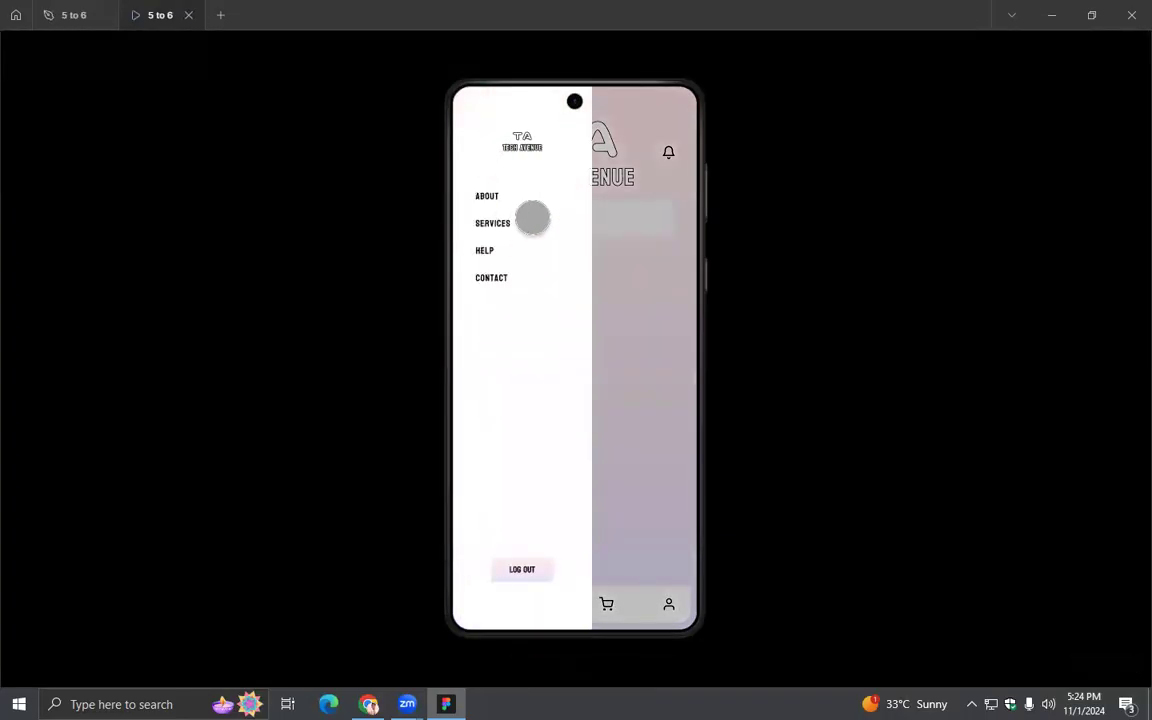
left_click(632, 180)
left_click(478, 150)
left_click(609, 174)
left_click(482, 150)
left_click(93, 77)
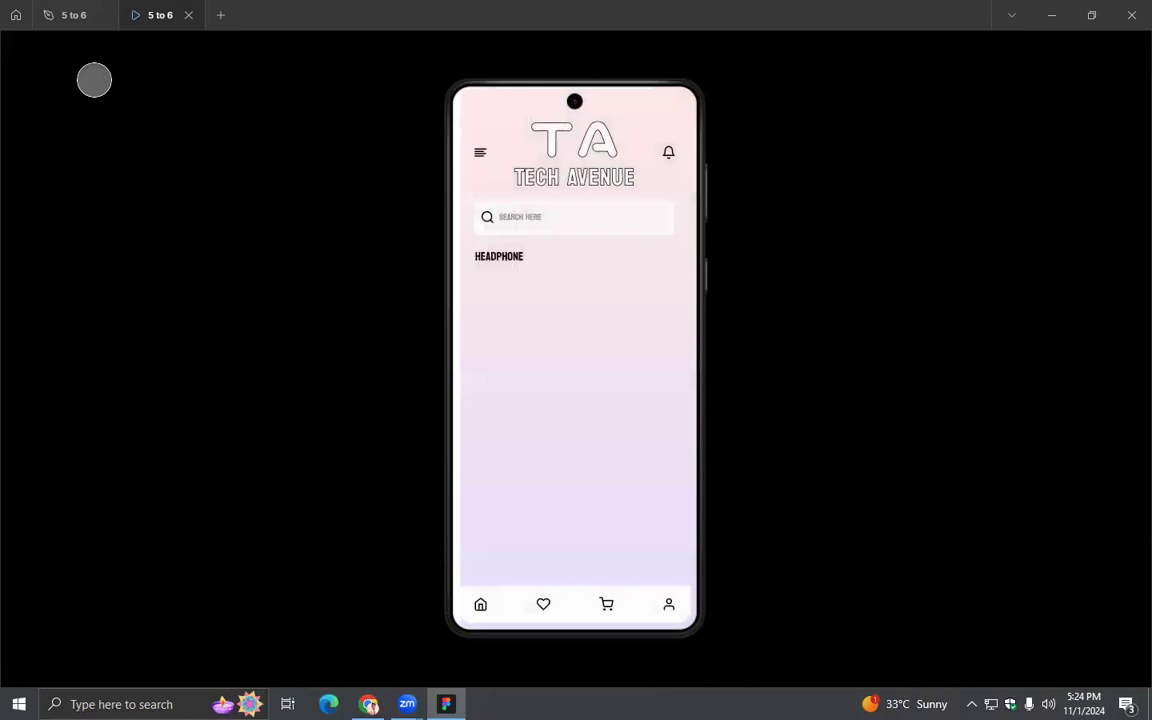
left_click(64, 18)
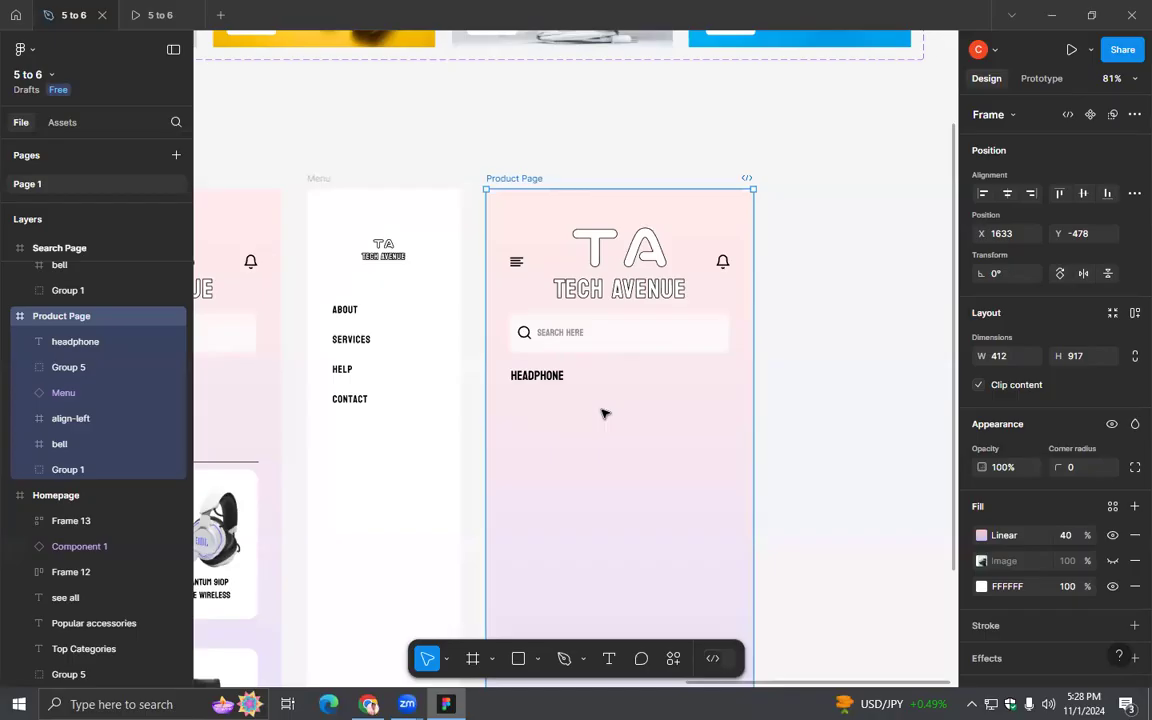
left_click(603, 413)
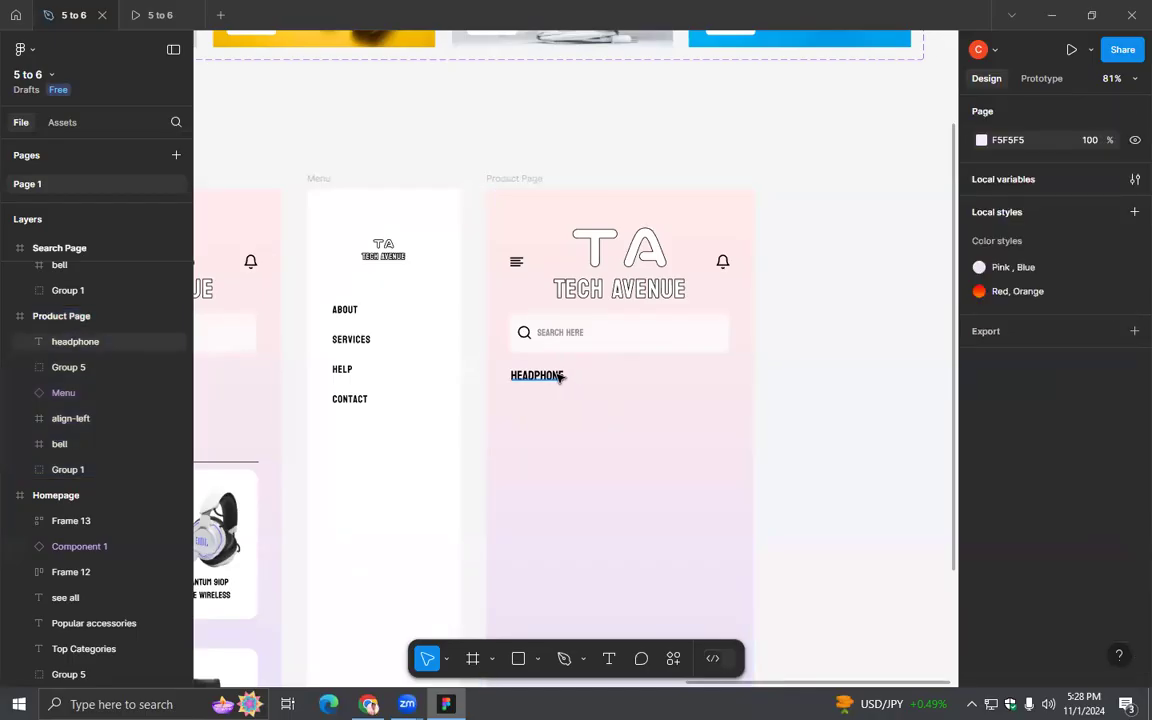
left_click_drag(555, 478, 537, 336)
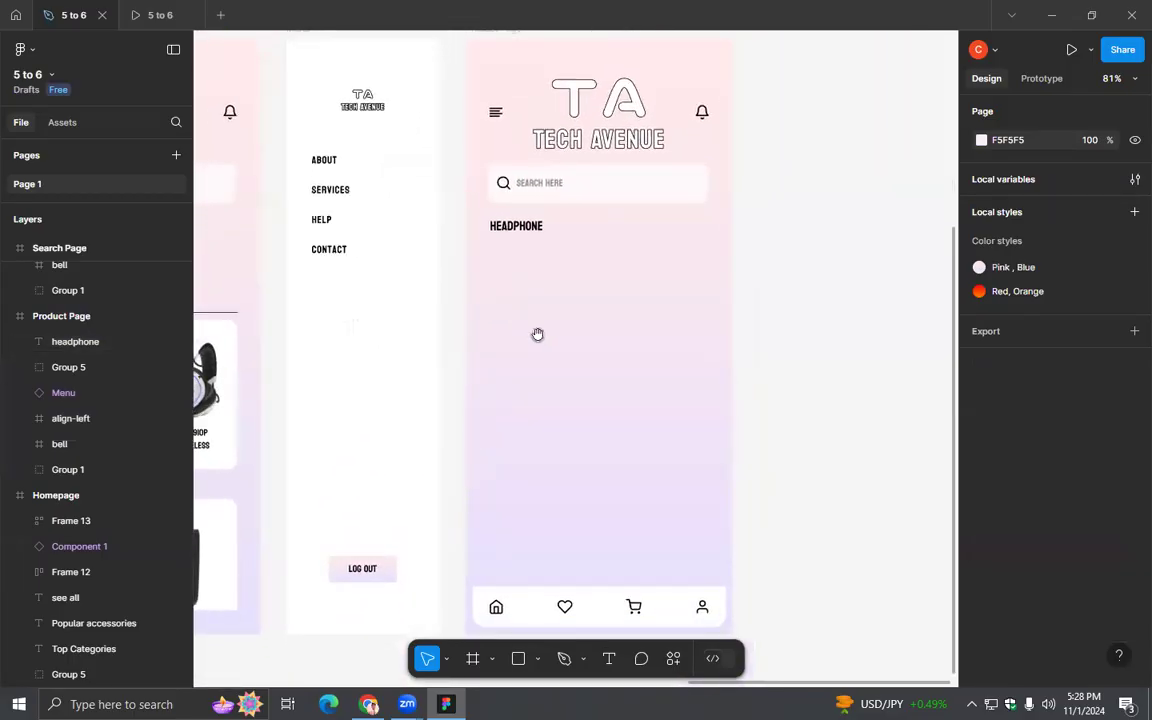
- Switch to Chrome, search Google for jbl and open the official JBL website in a new tab
left_click(369, 704)
left_click(291, 42)
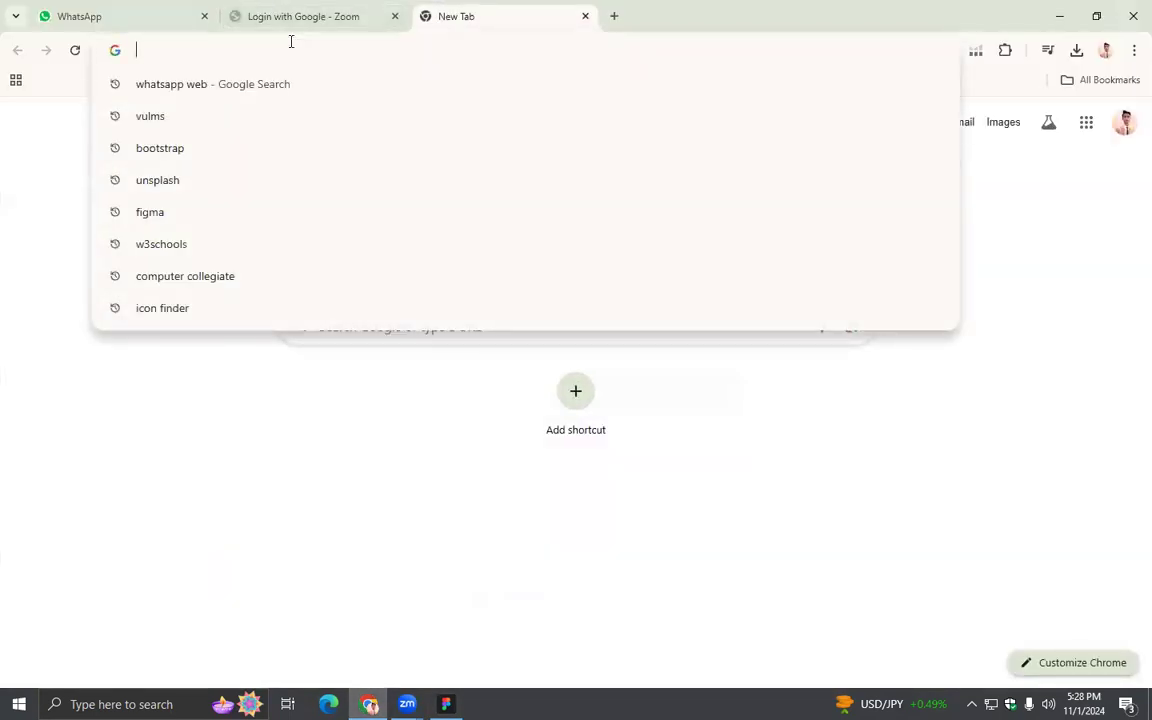
type("jbl")
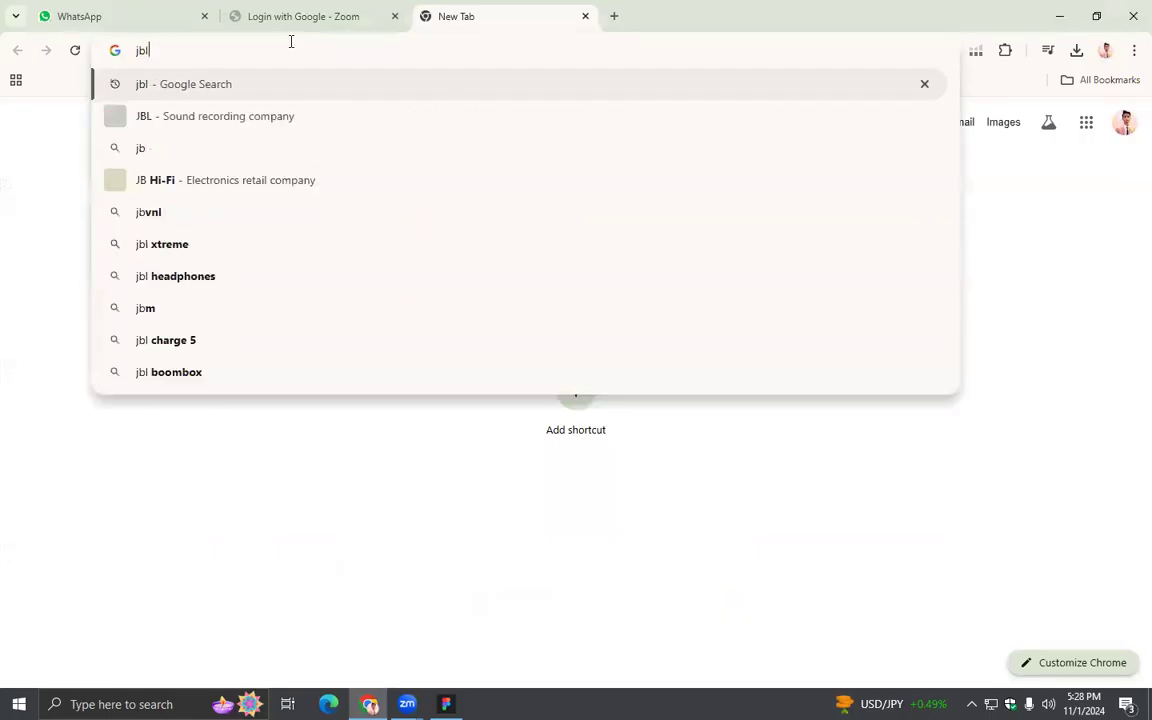
key("Return")
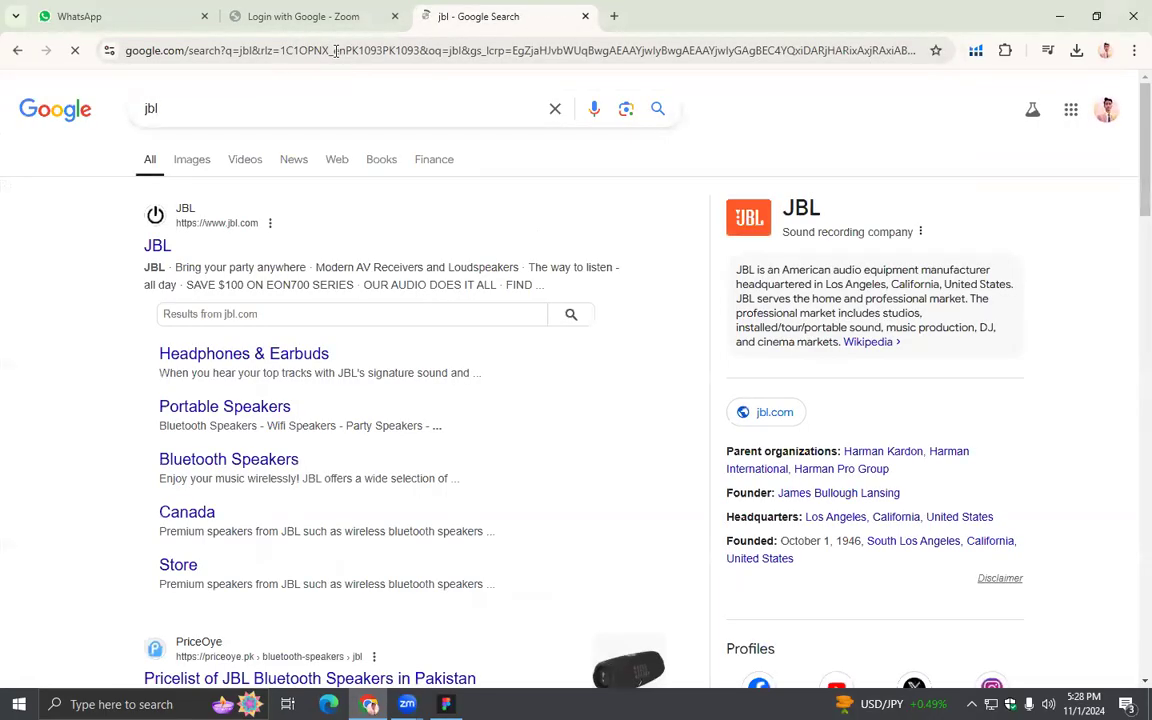
right_click(157, 245)
left_click(210, 270)
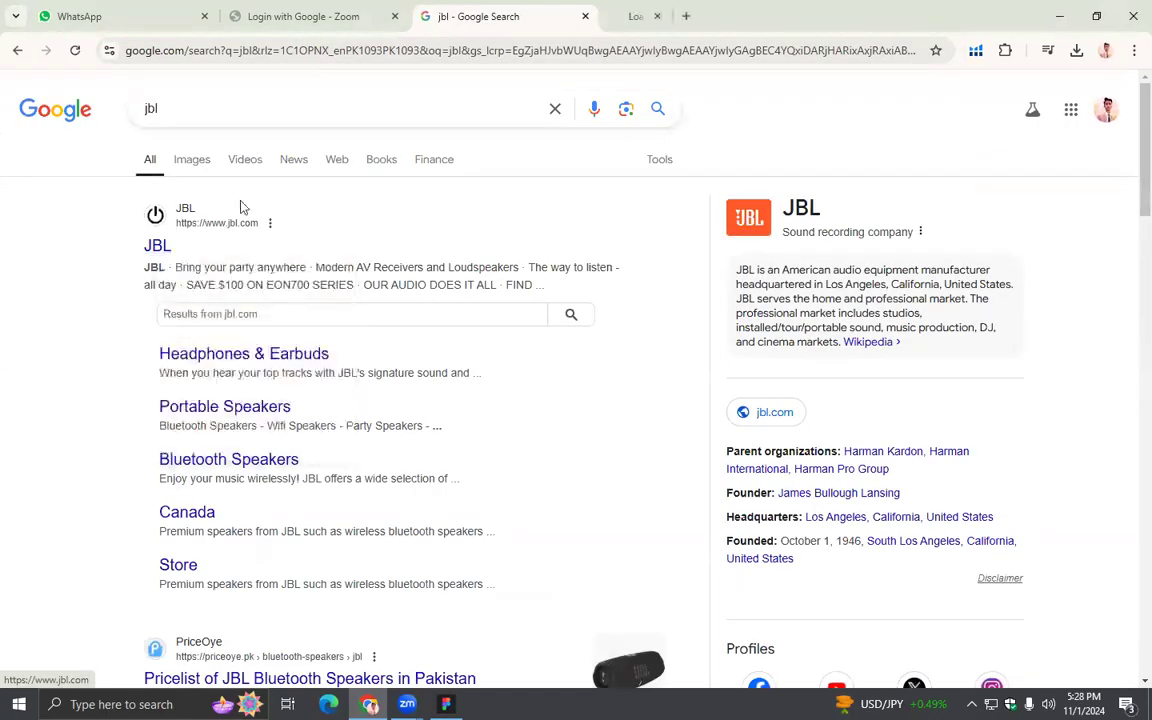
left_click(625, 12)
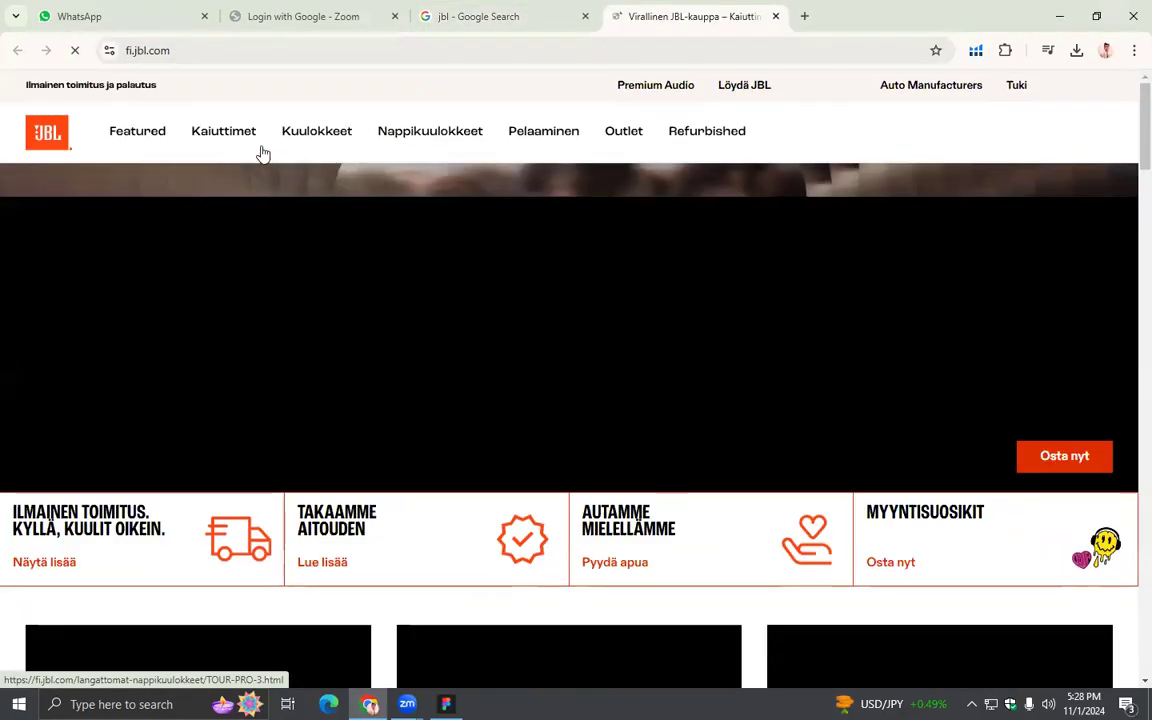
- Open JBL's noise-cancelling headphones listing and examine how its product cards show images, names, descriptions and prices
mouse_move(250, 145)
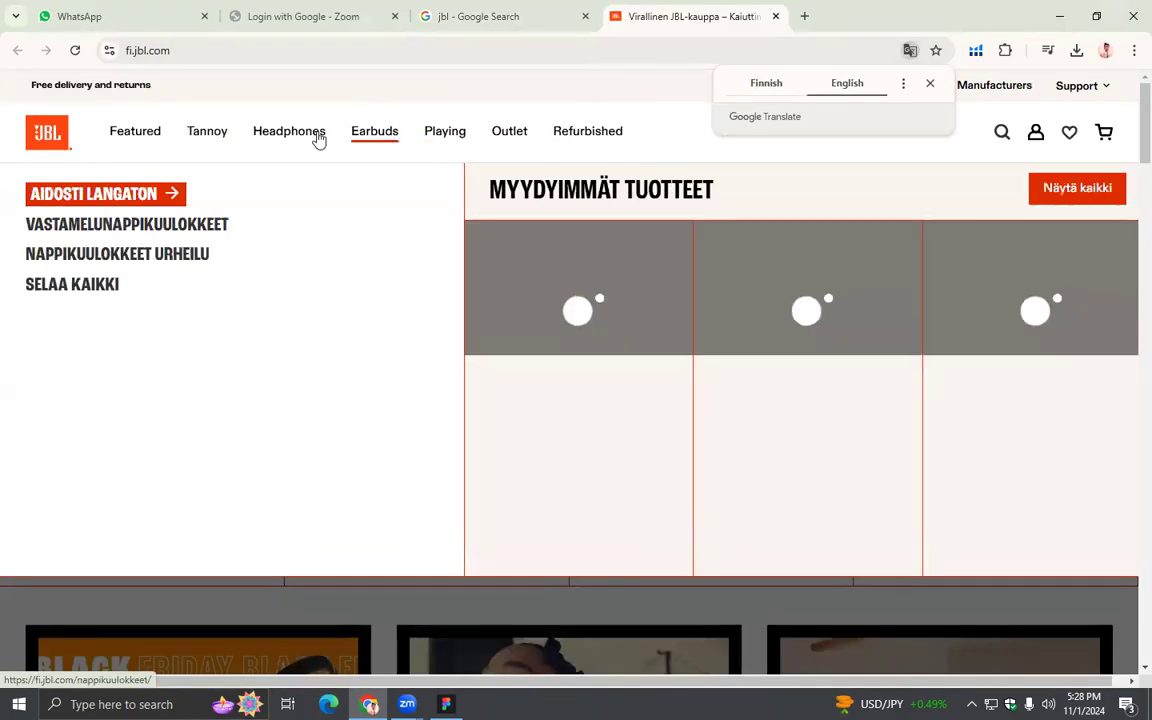
mouse_move(303, 138)
left_click(1067, 190)
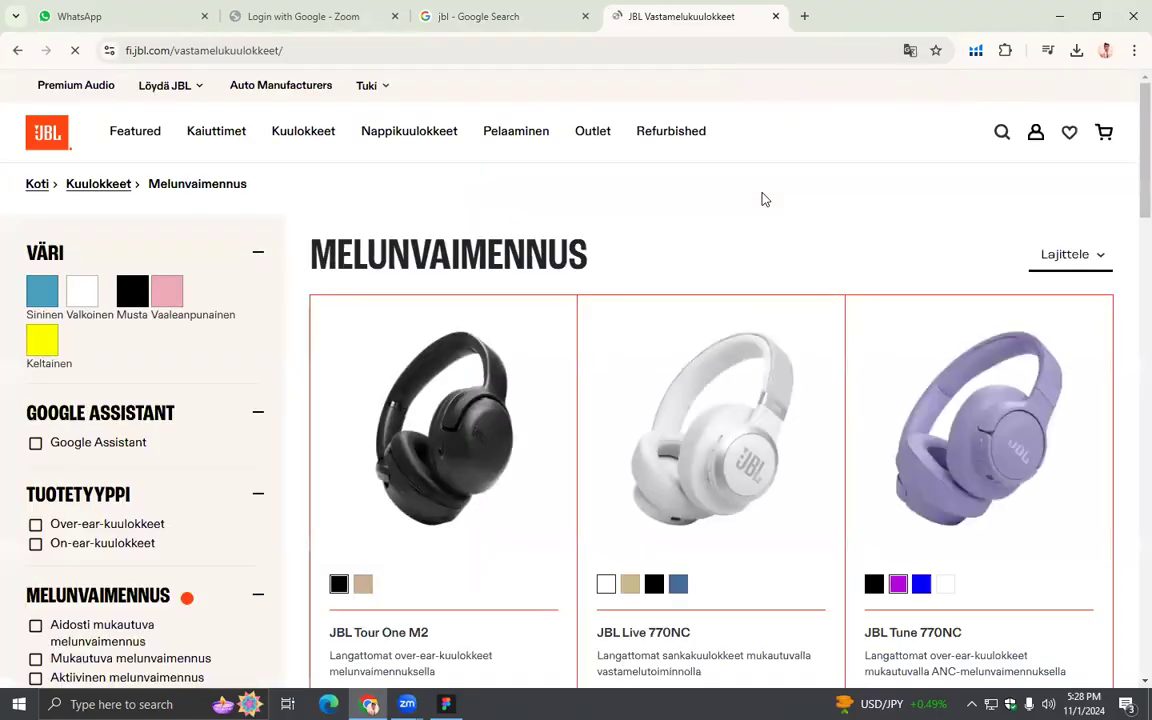
scroll(815, 267, "down", 3)
scroll(815, 267, "up", 3)
scroll(625, 302, "down", 3)
scroll(491, 319, "up", 1)
scroll(493, 319, "down", 1)
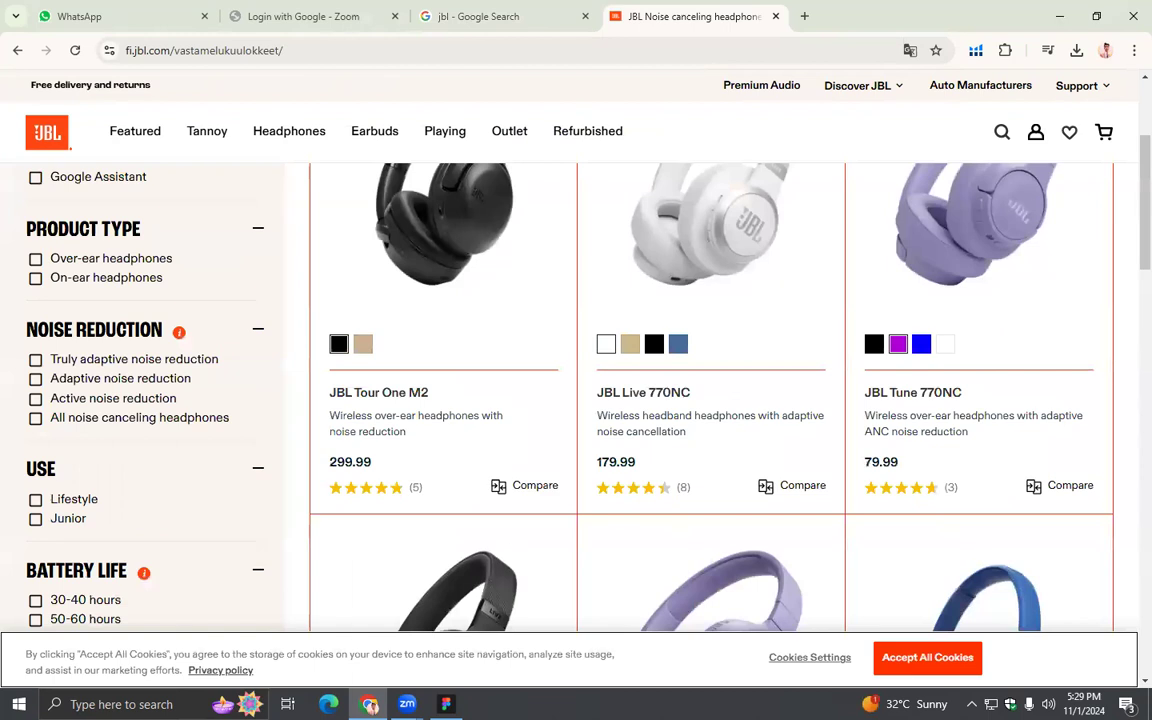
- Switch back to Figma, draw a product card rectangle below the HEADPHONE heading and place a 167 × 210 duplicate beside it at X 207, Y 314
left_click(446, 704)
left_click_drag(776, 401, 710, 291)
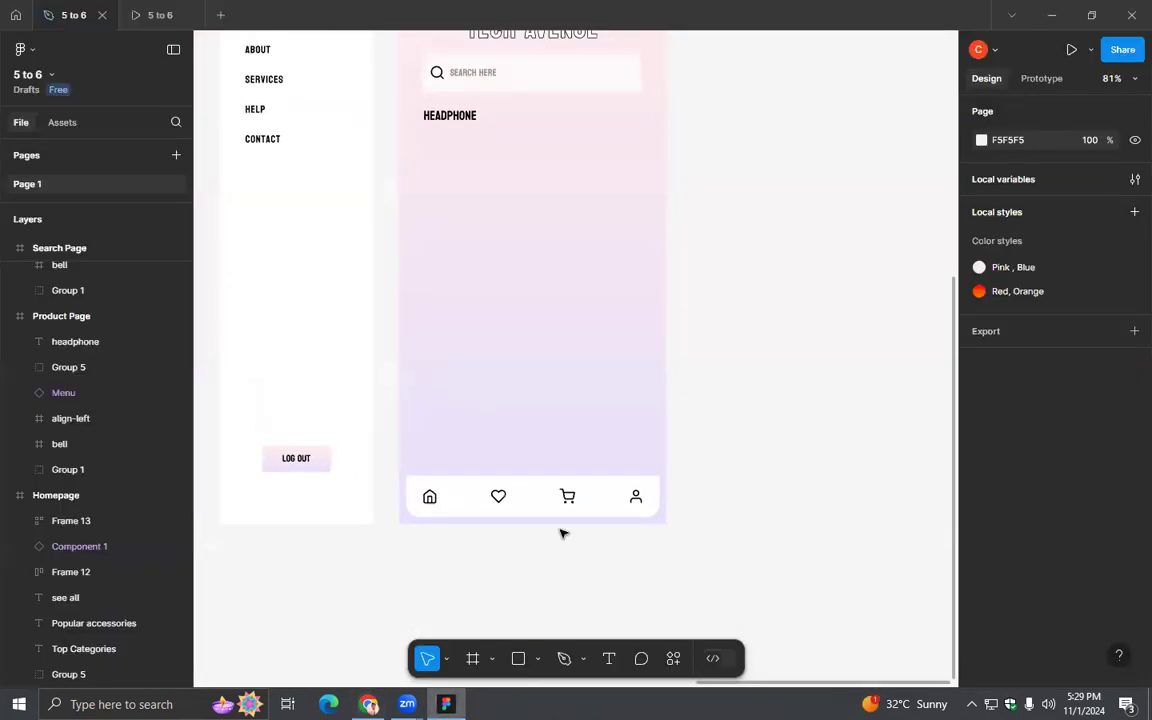
left_click(518, 660)
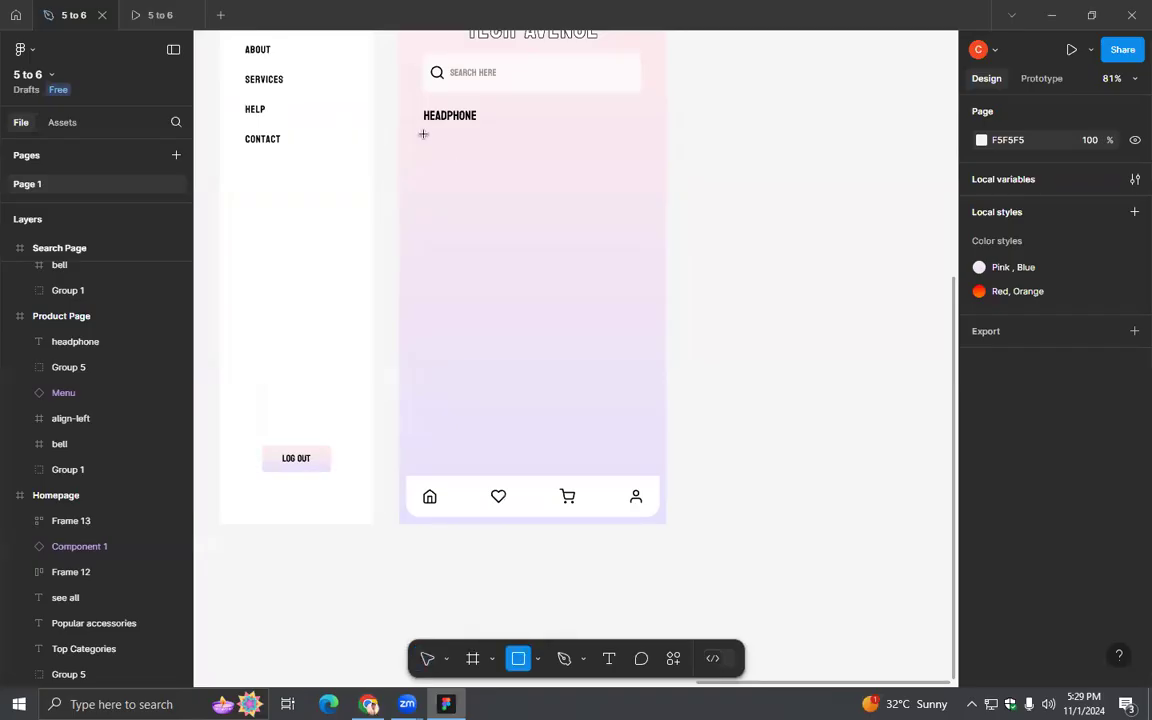
mouse_move(423, 132)
left_mouse_down()
mouse_move(504, 262)
mouse_move(531, 268)
left_mouse_up()
key("ctrl+d")
mouse_move(514, 226)
left_mouse_down()
mouse_move(620, 226)
mouse_move(525, 214)
left_mouse_up()
left_click(694, 249)
left_click(501, 231)
left_click(566, 221)
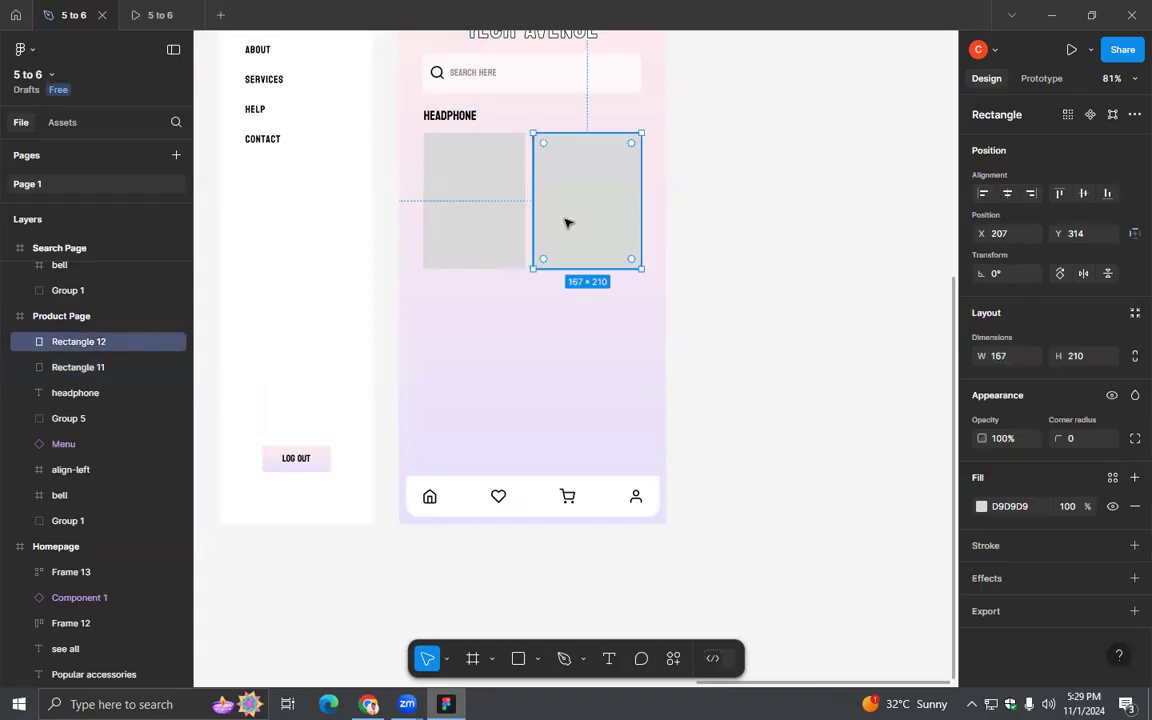
- Delete the duplicate card rectangle and shorten the remaining one below the HEADPHONE heading to 157 × 199
key("Delete")
left_click(443, 210)
left_click_drag(443, 208, 560, 207)
left_click(704, 237)
left_click(614, 224)
left_click(498, 233)
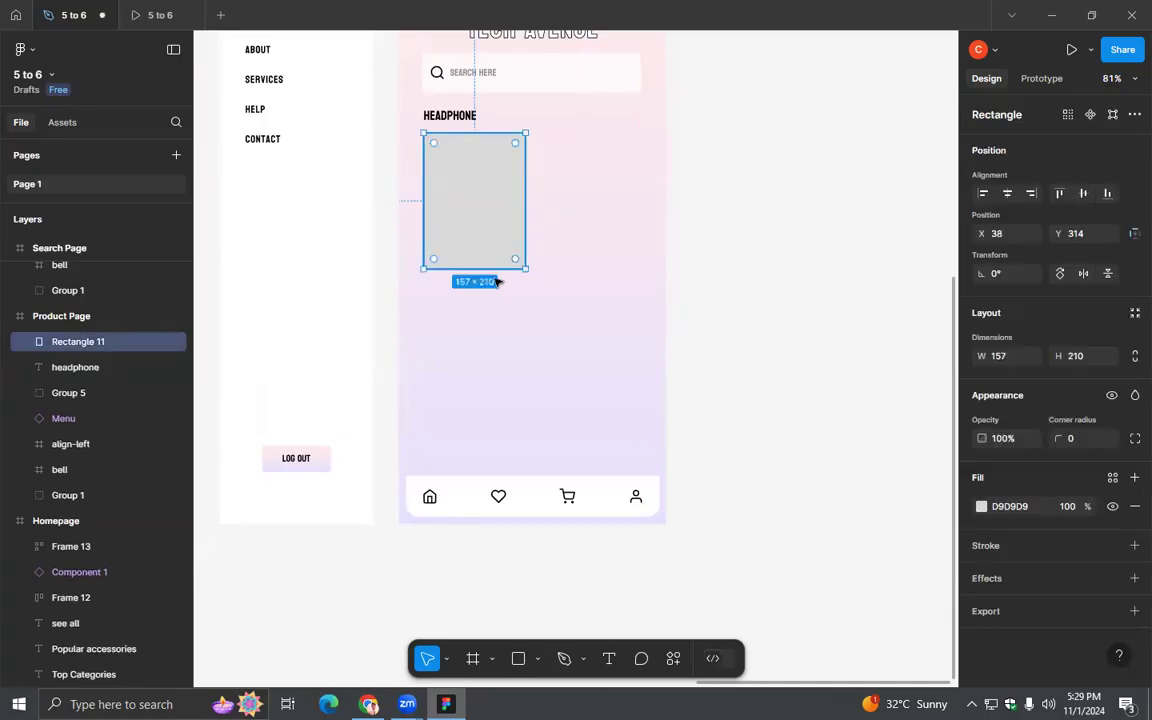
left_click_drag(489, 268, 489, 261)
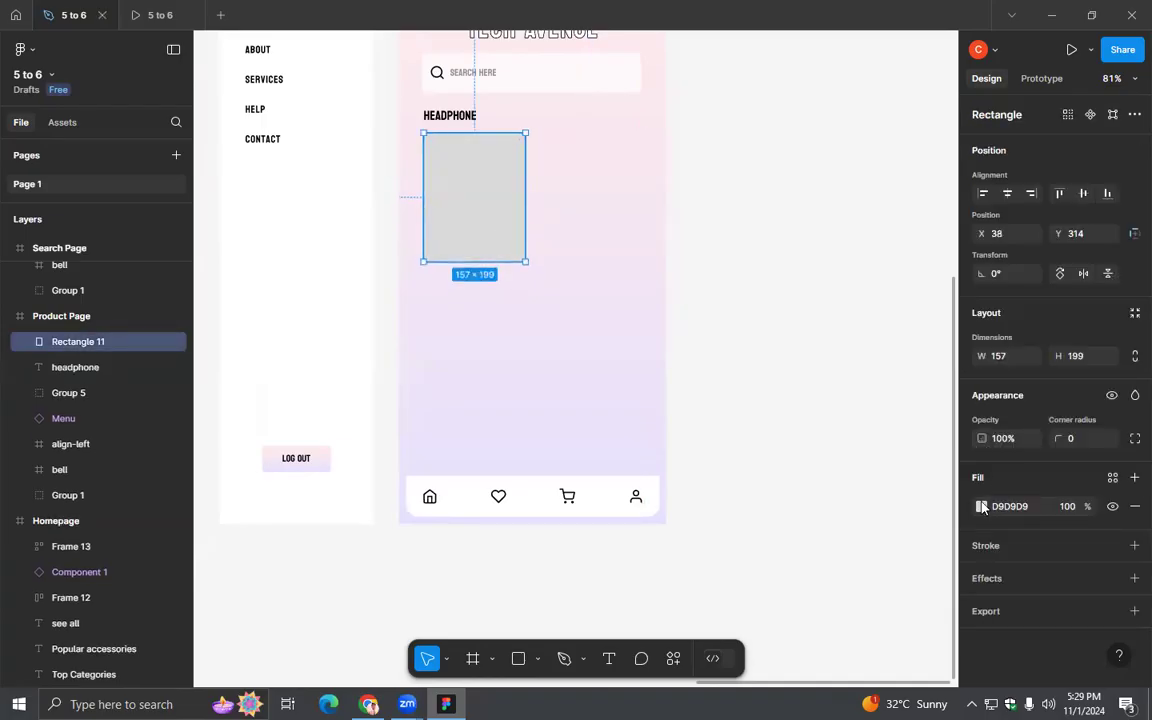
- Fill the product card with white (FFFFFF) and round its corners to a radius of 9
left_click(981, 507)
left_click_drag(846, 324, 726, 270)
left_click(724, 269)
left_click(513, 215)
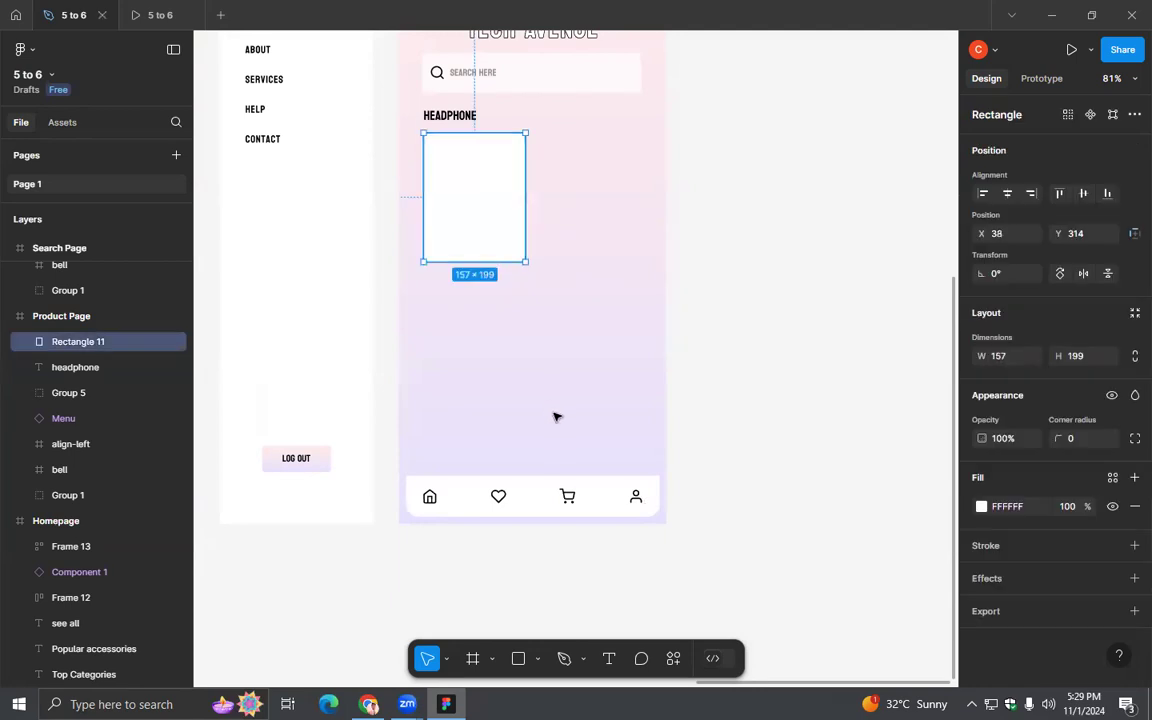
left_click_drag(517, 144, 518, 142)
left_click(548, 175)
left_click(501, 180)
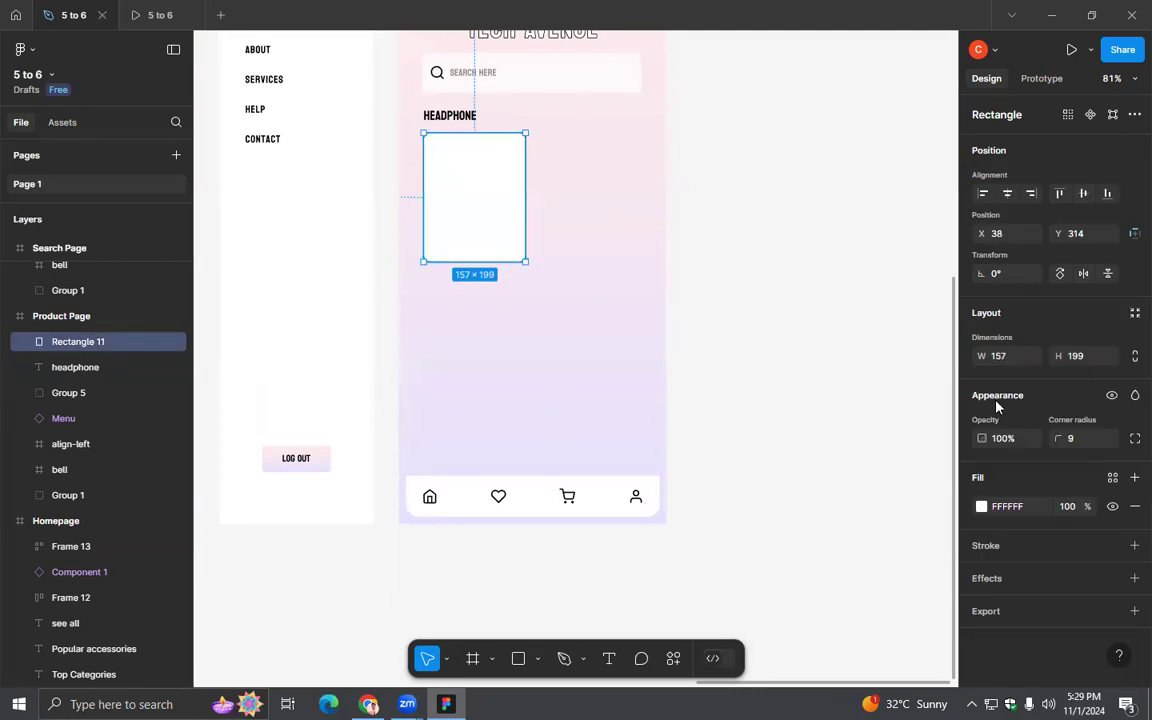
- Add a drop shadow effect to the white product card
left_click(985, 582)
left_click(1008, 609)
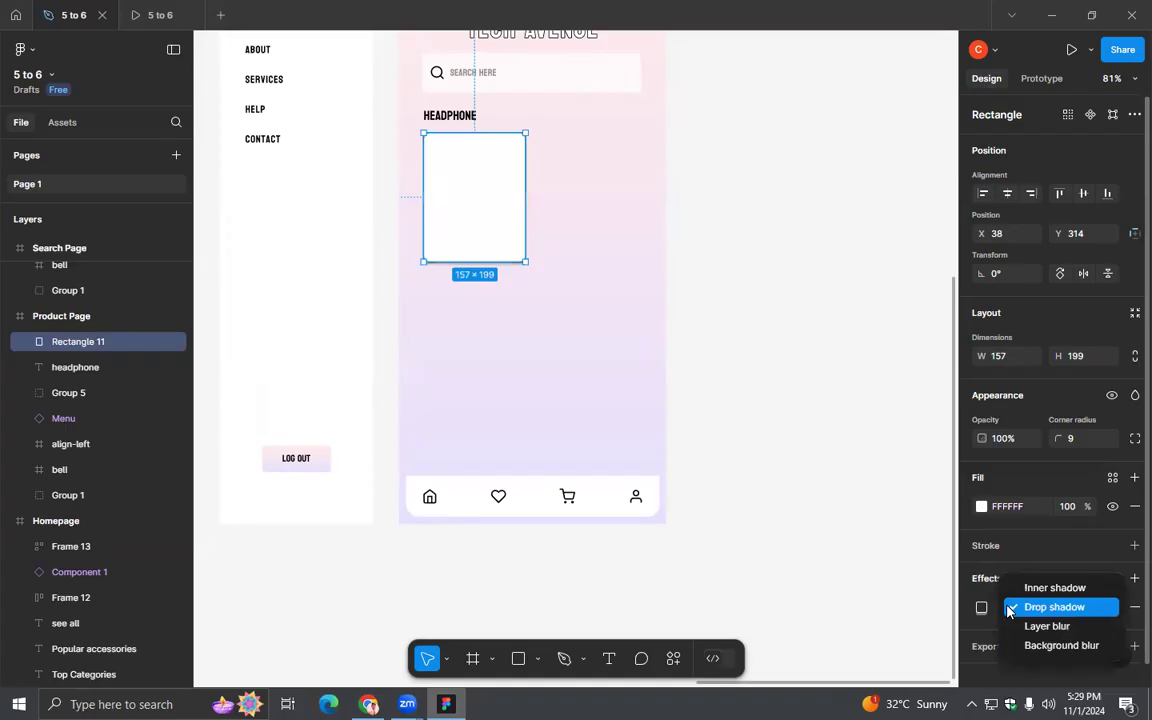
left_click(1008, 609)
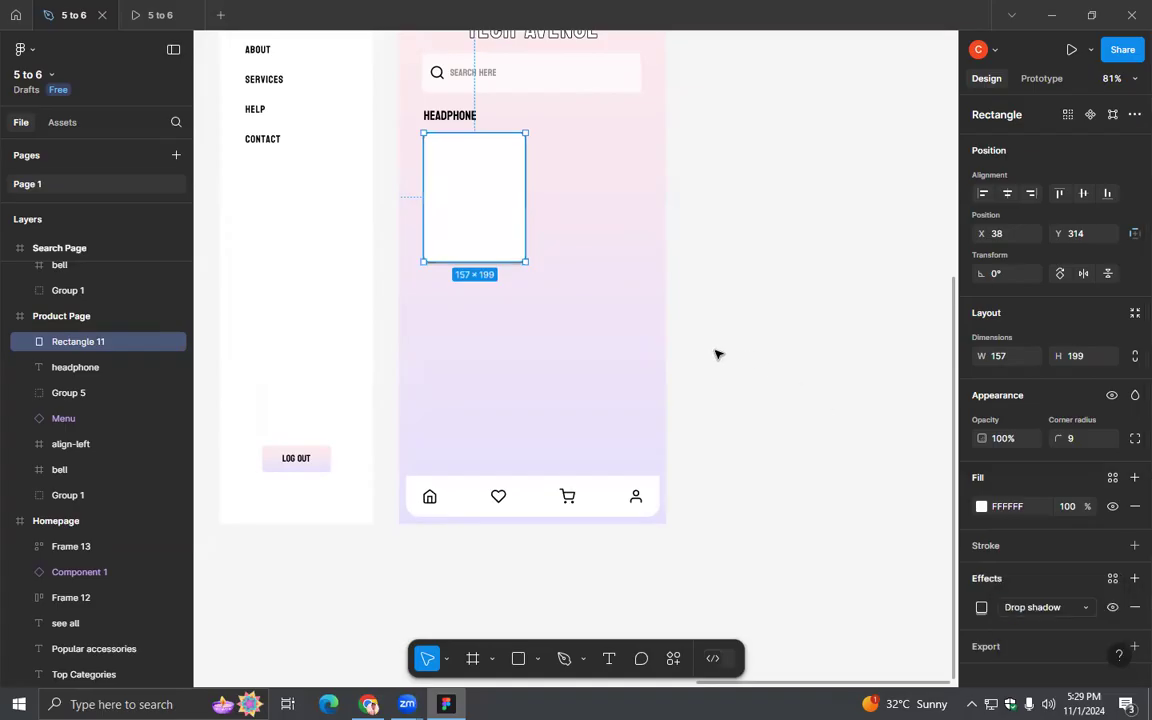
scroll(717, 354, "up", 5)
left_click_drag(481, 283, 1074, 424)
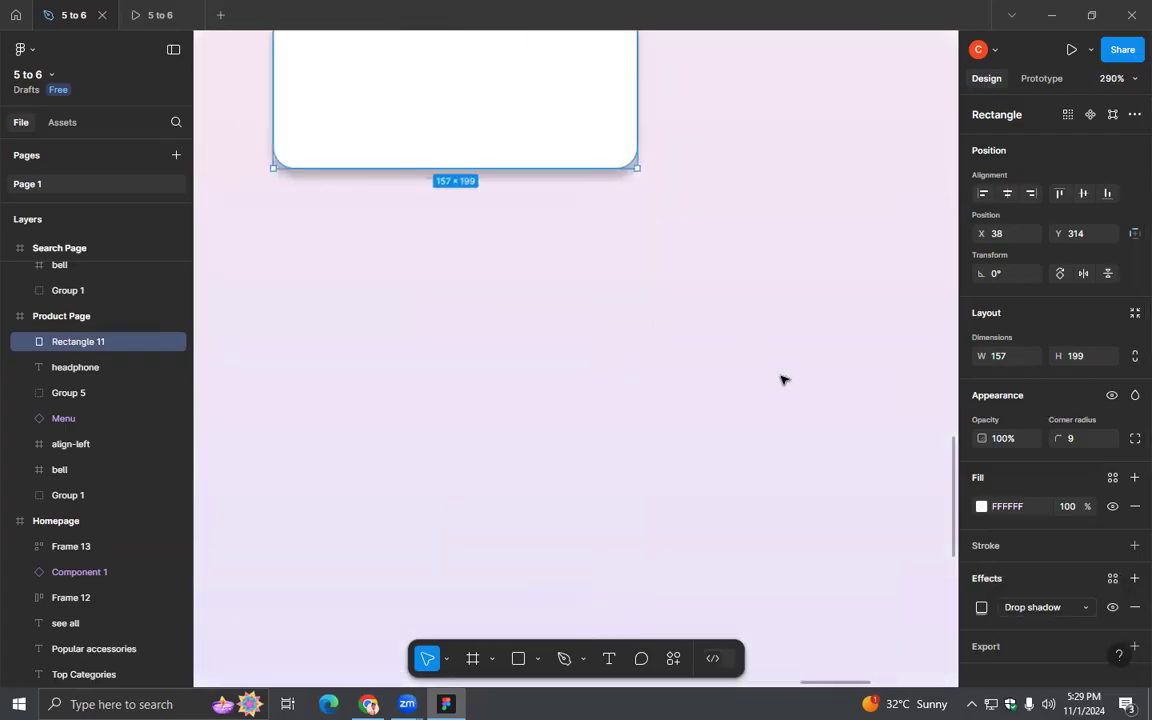
- Compare the card with and without its drop shadow by removing the effect, restoring it and adding it again
left_click(1128, 610)
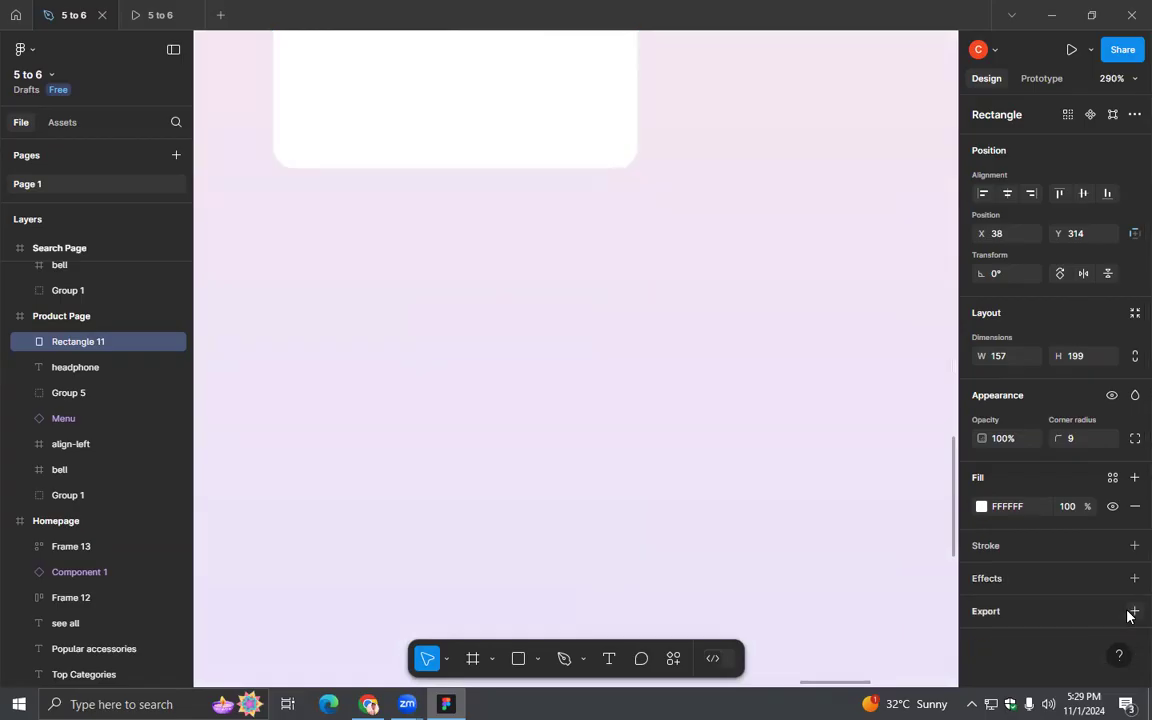
left_click(1128, 612)
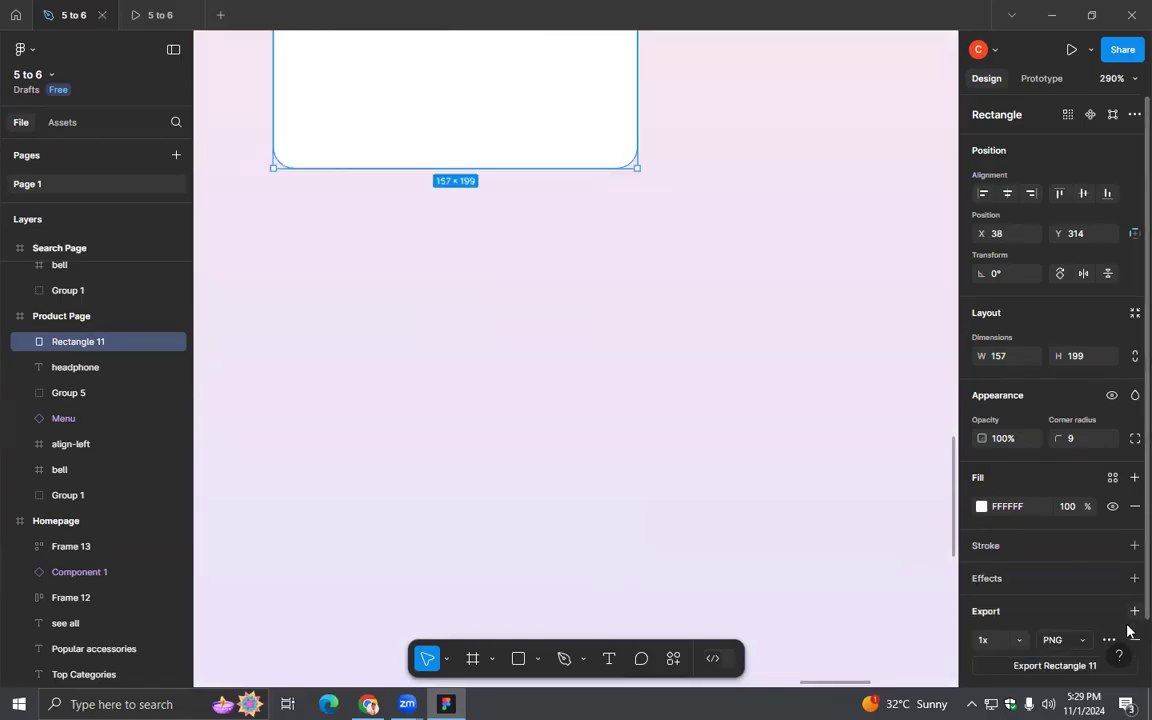
key("ctrl+z")
key("ctrl+z")
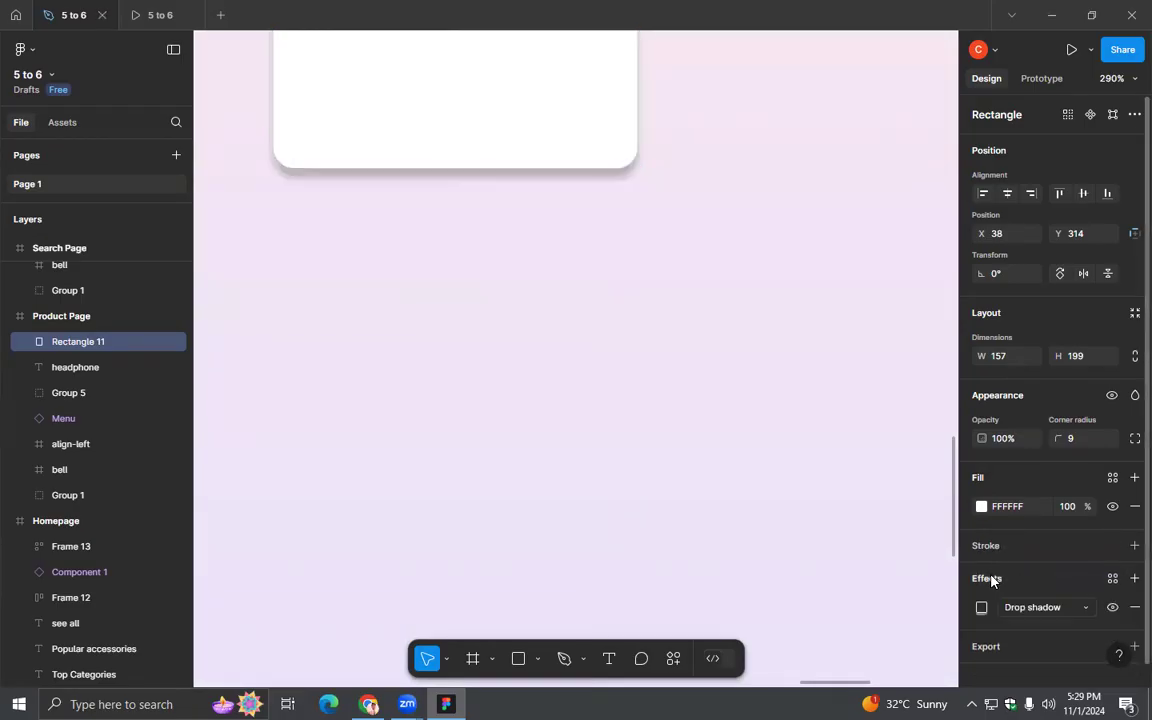
left_click(1133, 607)
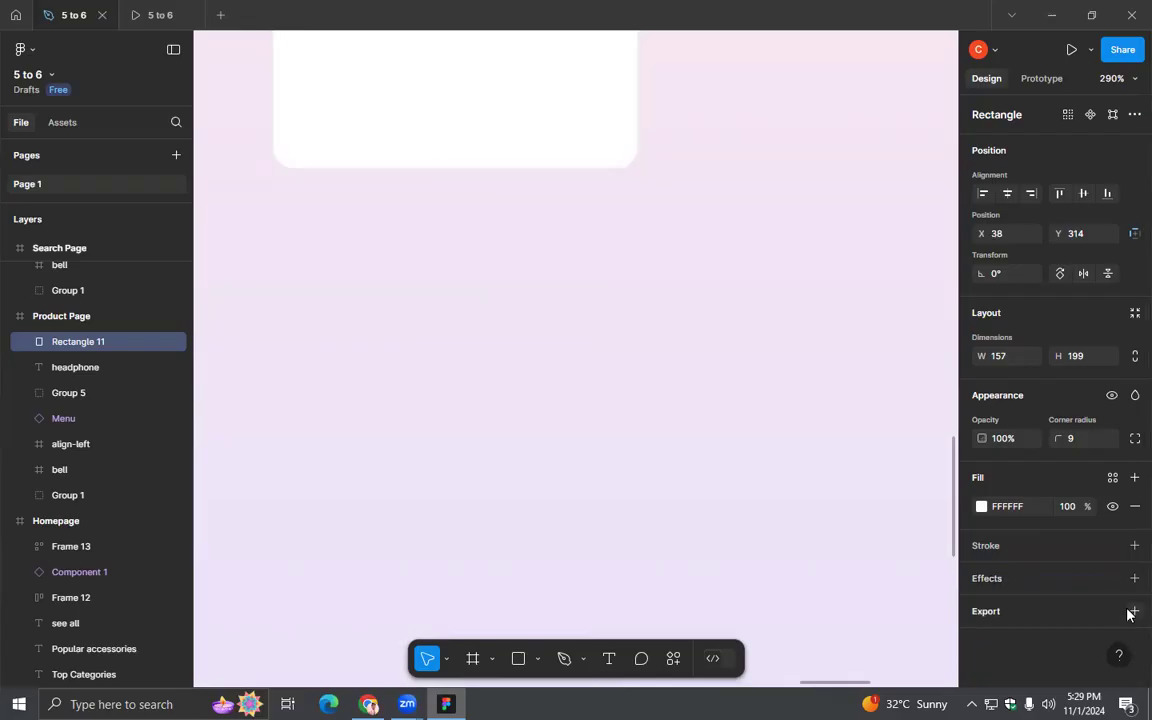
left_click(996, 579)
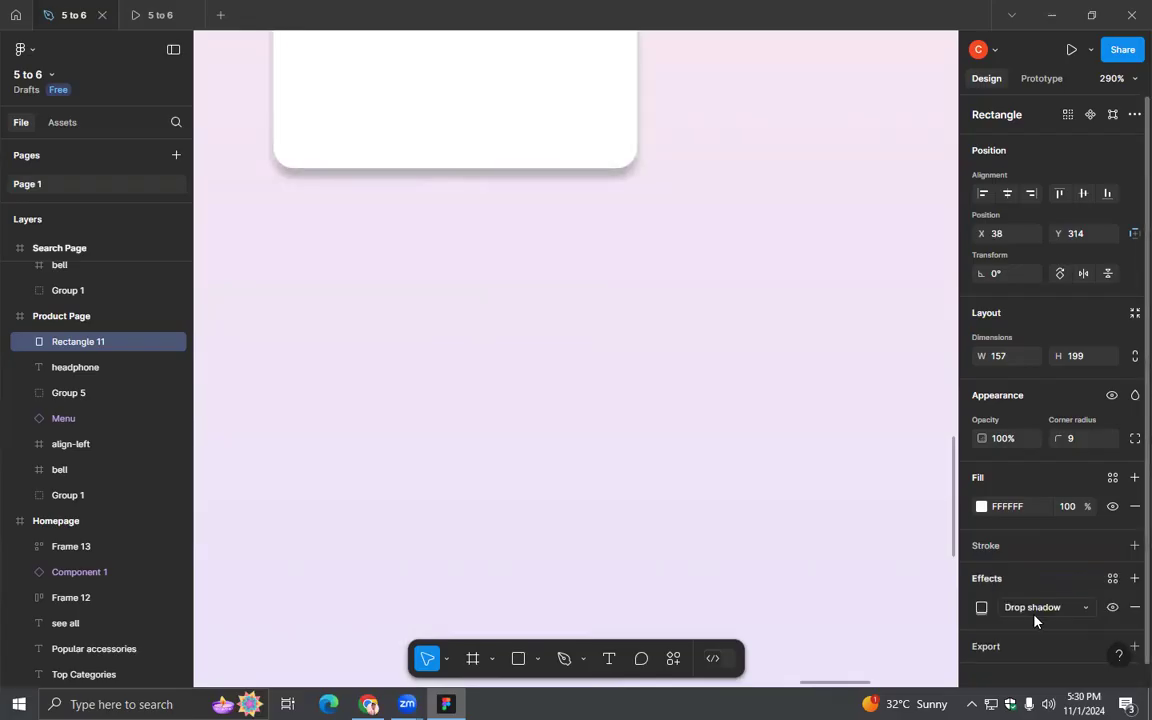
- Check the position, blur, spread and color settings of the card's drop shadow, close them and deselect the card
left_click(981, 607)
left_click_drag(866, 512, 854, 316)
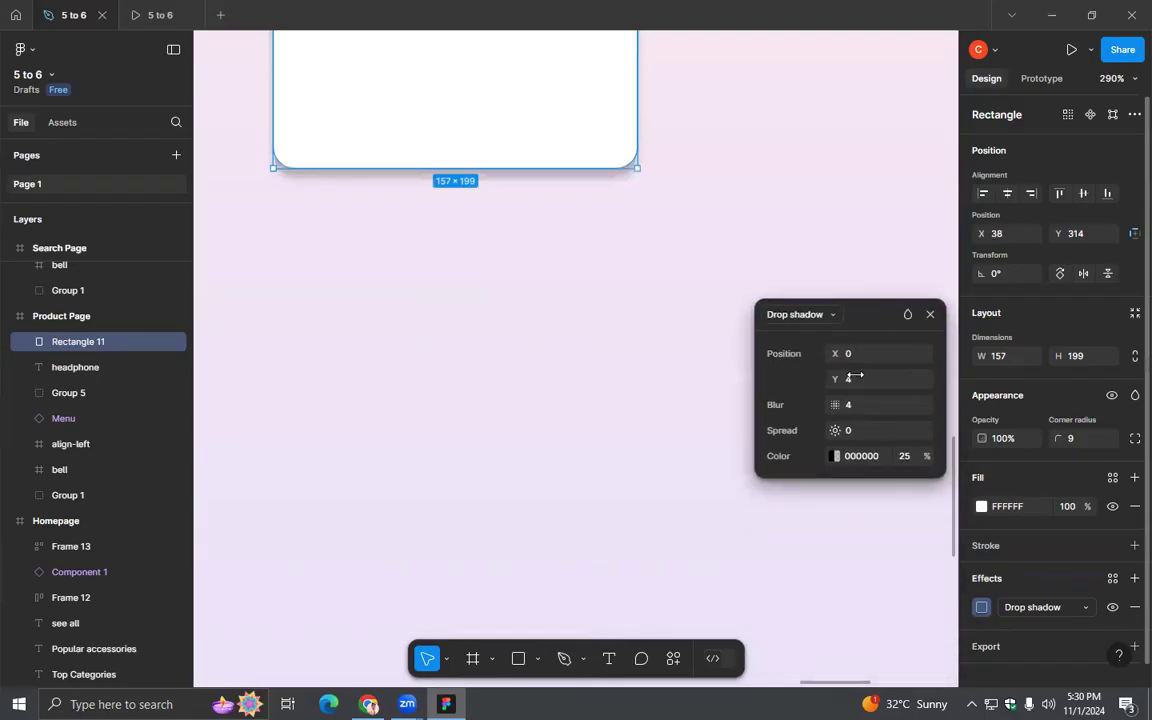
left_click(930, 314)
left_click(823, 313)
scroll(812, 311, "down", 6)
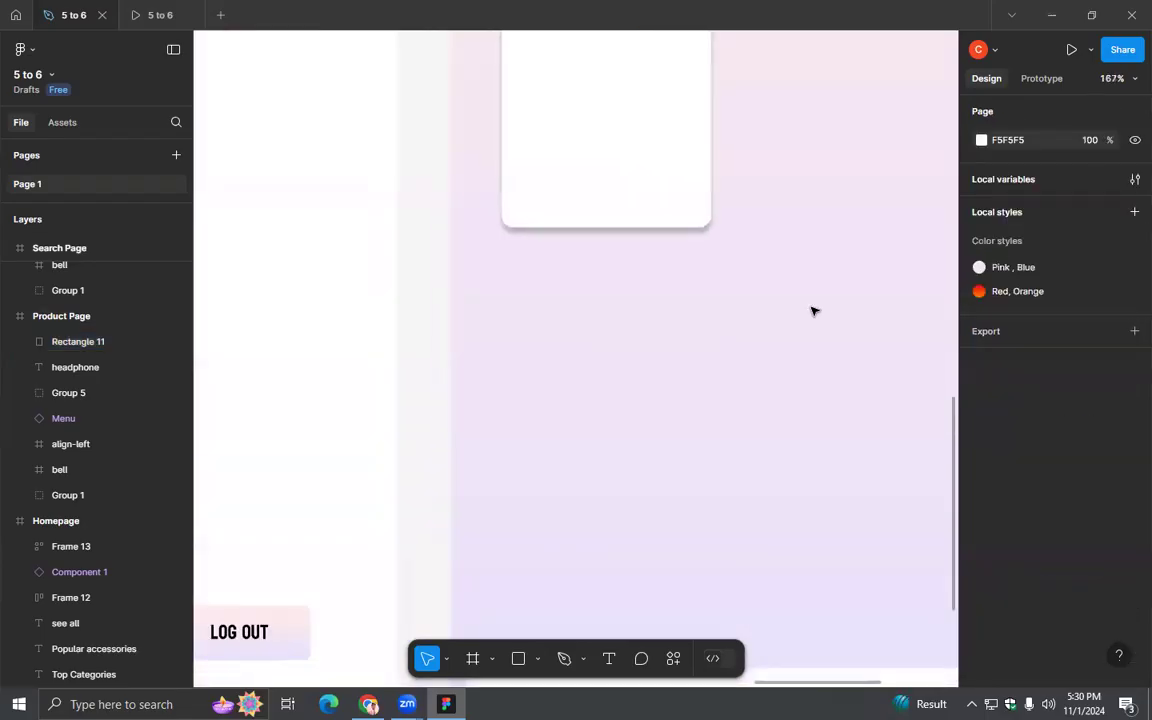
left_click_drag(830, 301, 609, 332)
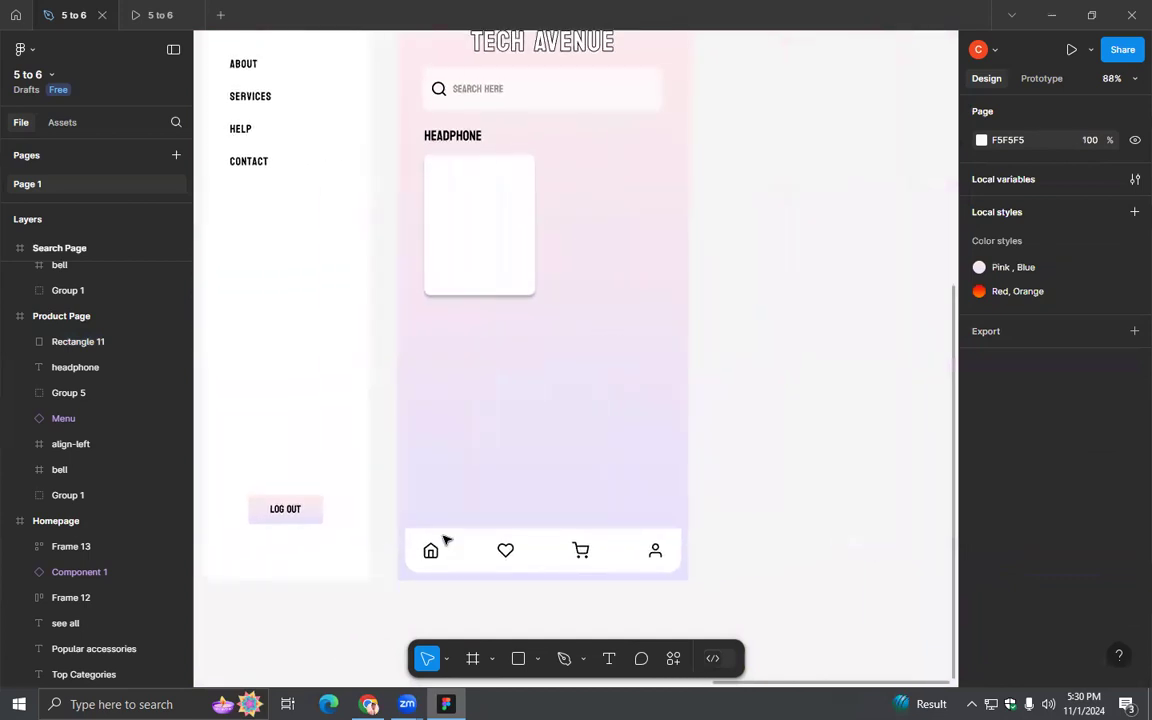
- Switch to Chrome and save the JBL Tour One M2 product image to the Desktop as JBL_TOUR_One M2_Product Image_Hero_Black.png
left_click(369, 704)
right_click(465, 257)
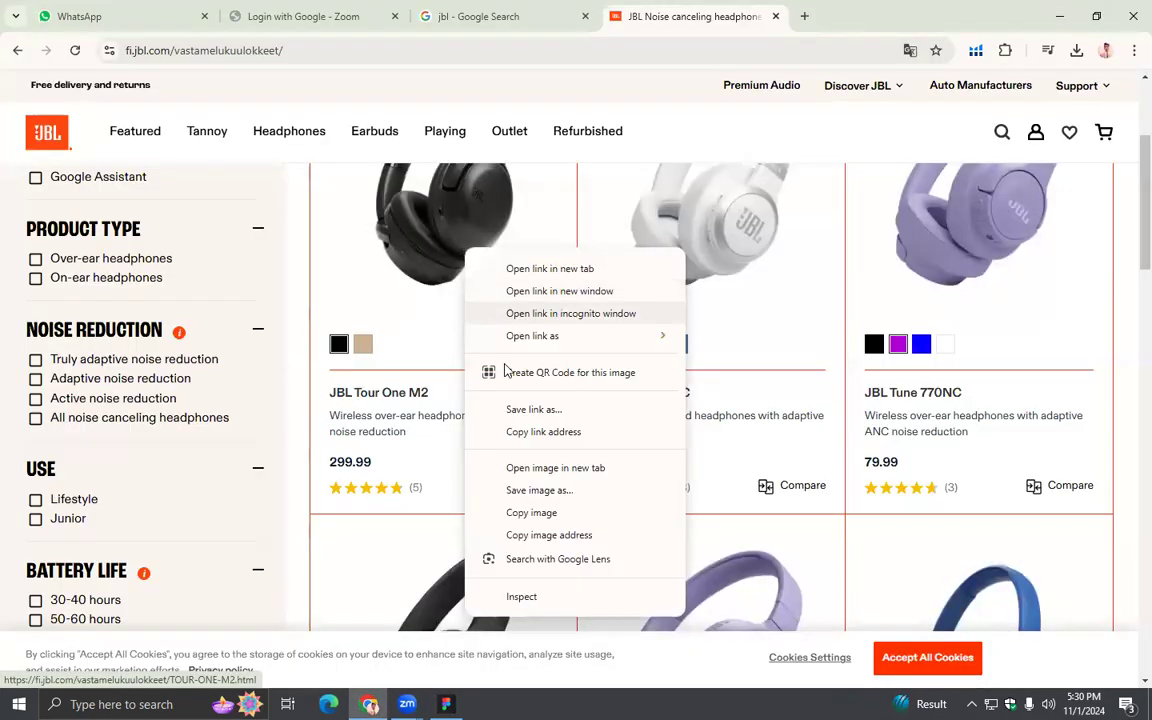
left_click(522, 490)
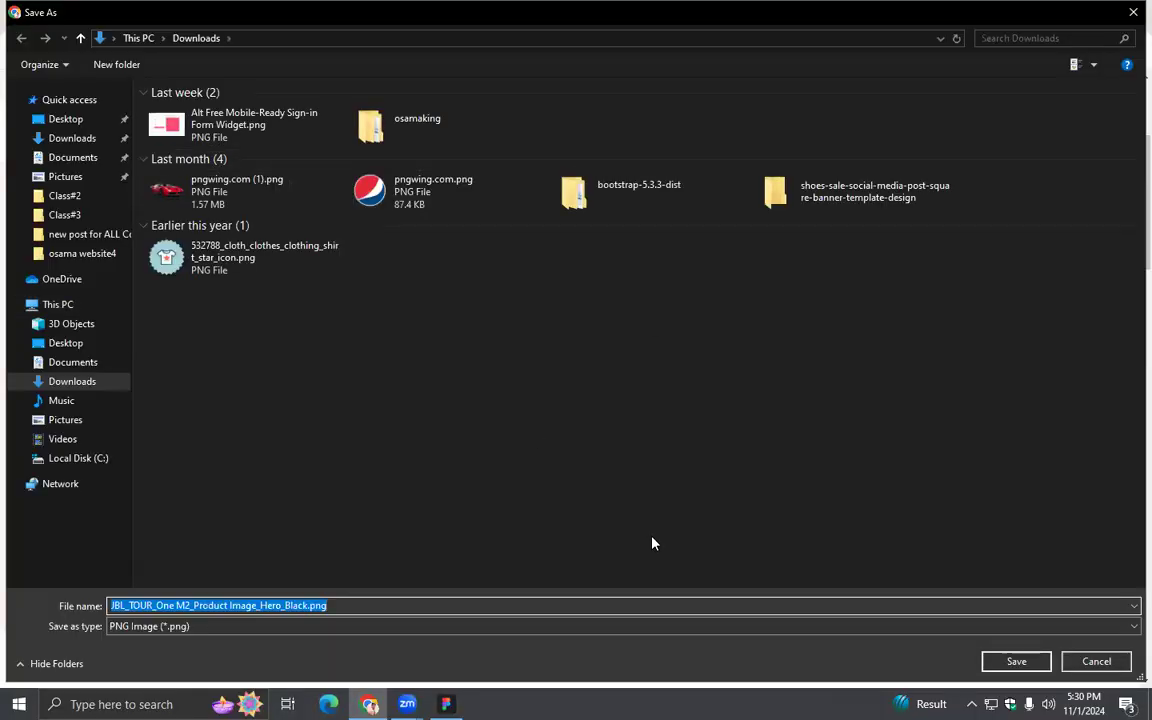
left_click(662, 324)
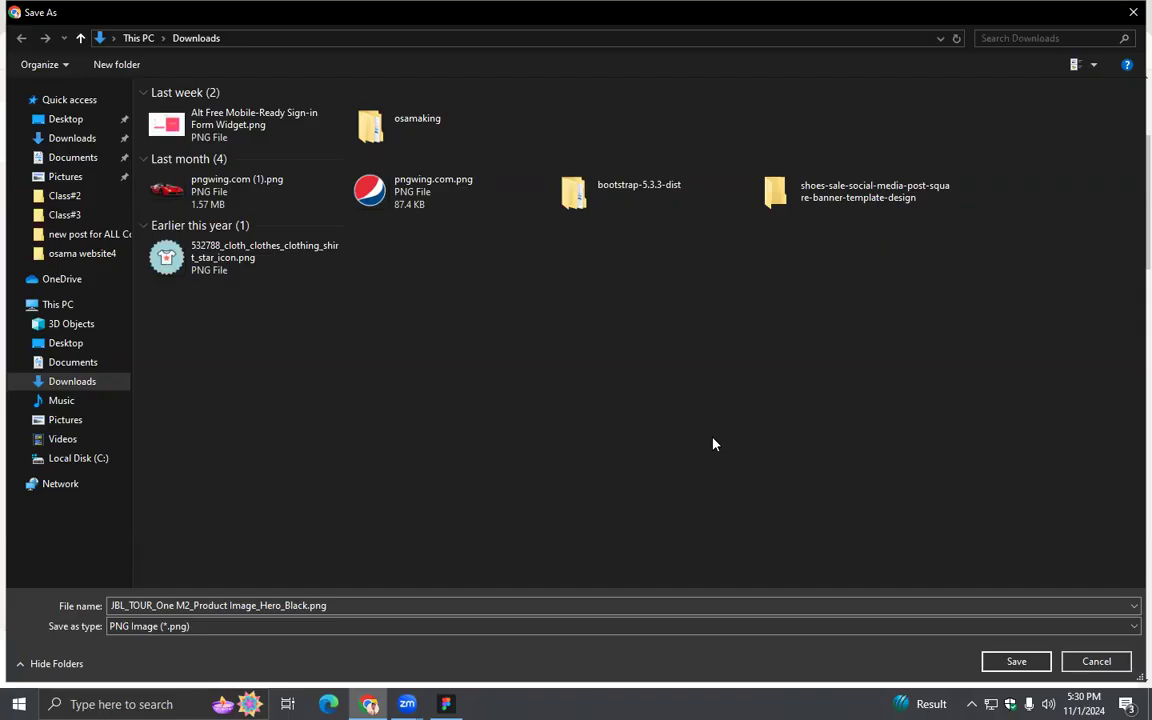
left_click(65, 342)
left_click(1000, 661)
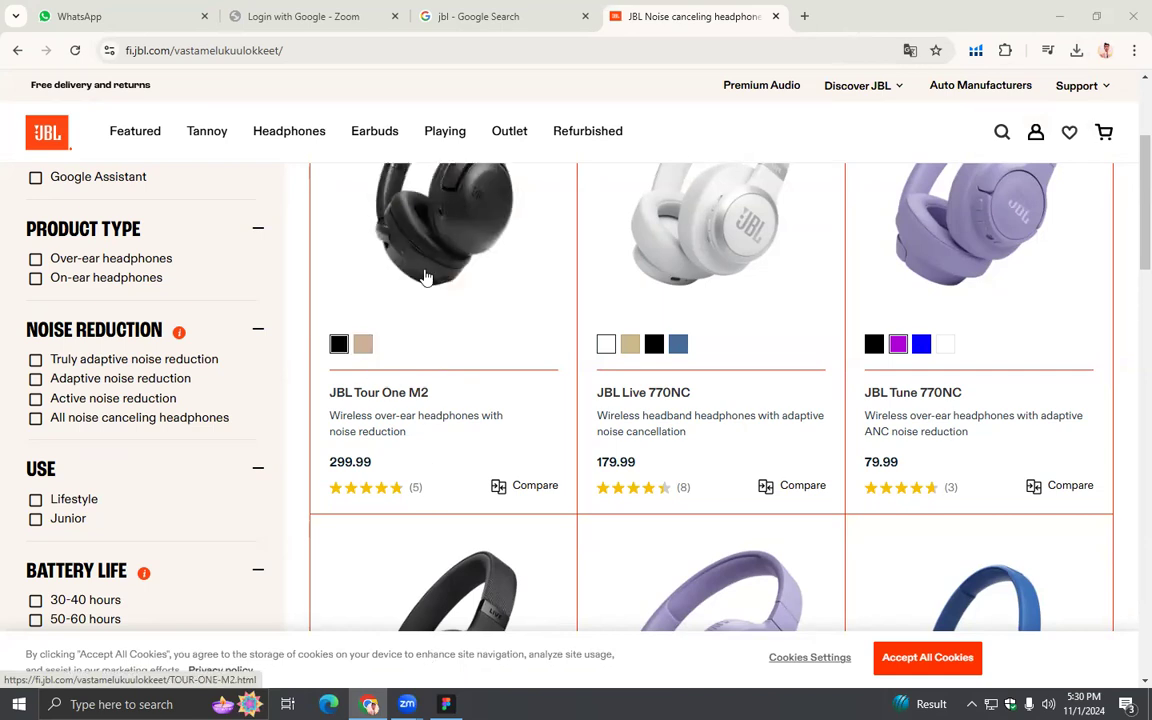
- Minimize Chrome, bring the saved headphone image from the desktop into Figma and place it over the product card
left_click(1047, 12)
left_click(1048, 18)
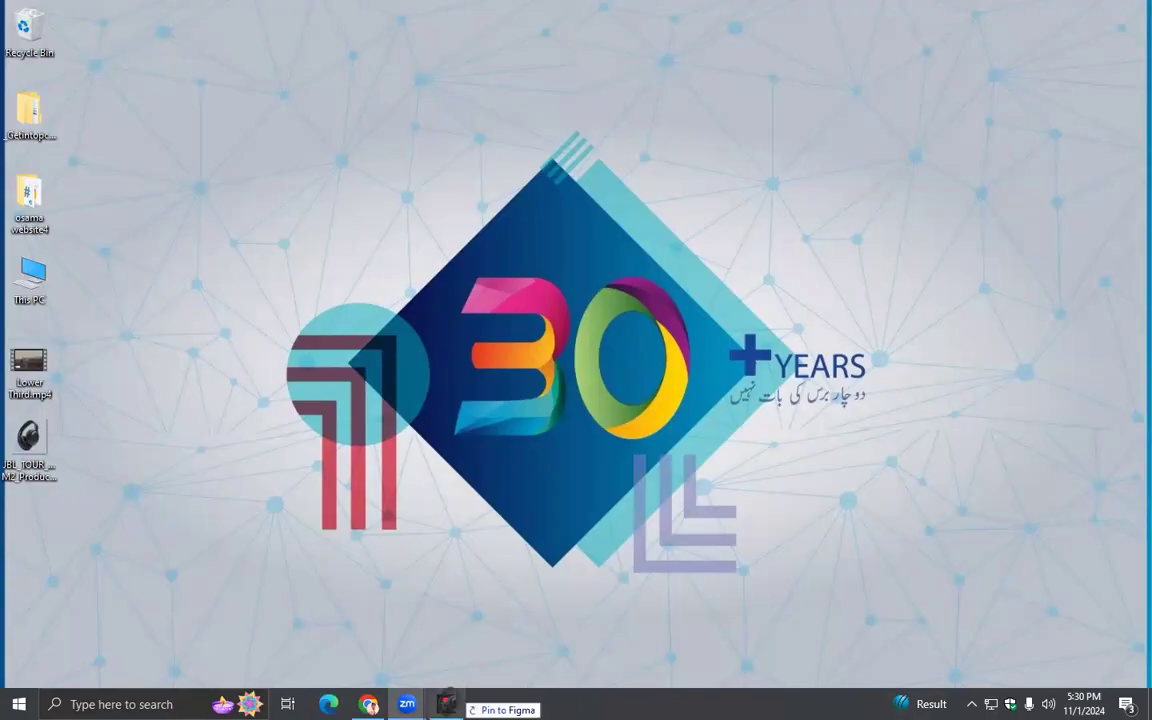
left_click(446, 704)
key("ctrl+v")
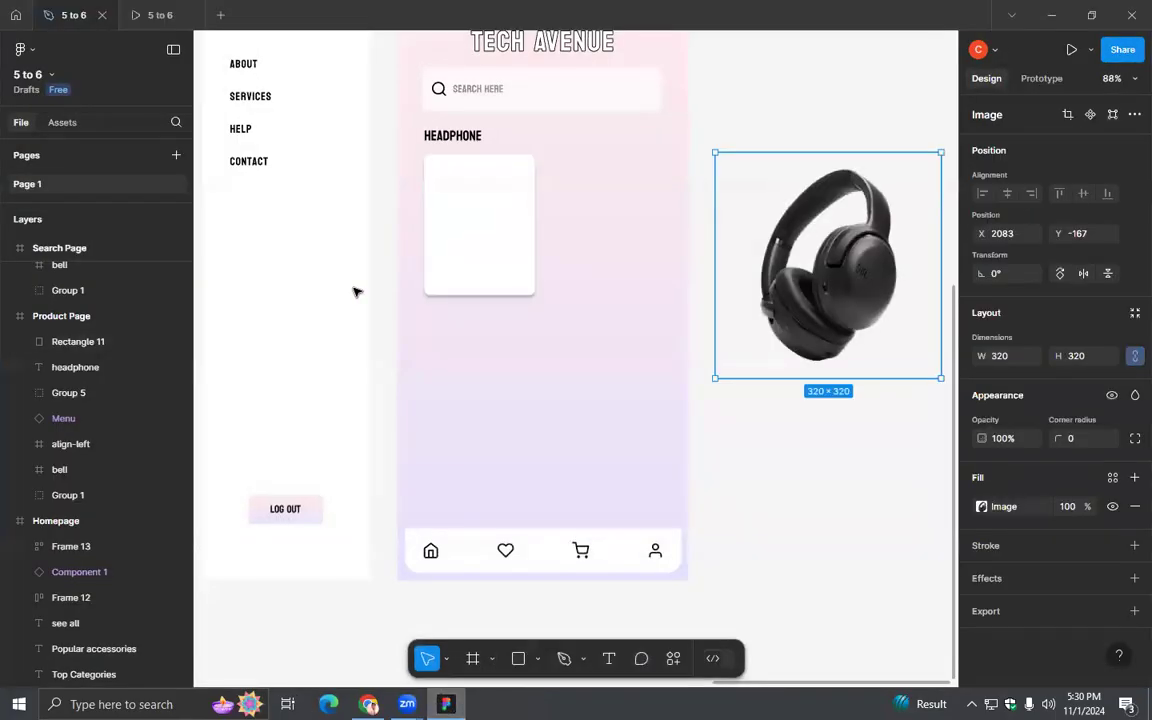
left_click_drag(812, 297, 511, 307)
- Crop the headphone image to 236 × 284 and scale it down to fit the upper part of the card
double_click(511, 307)
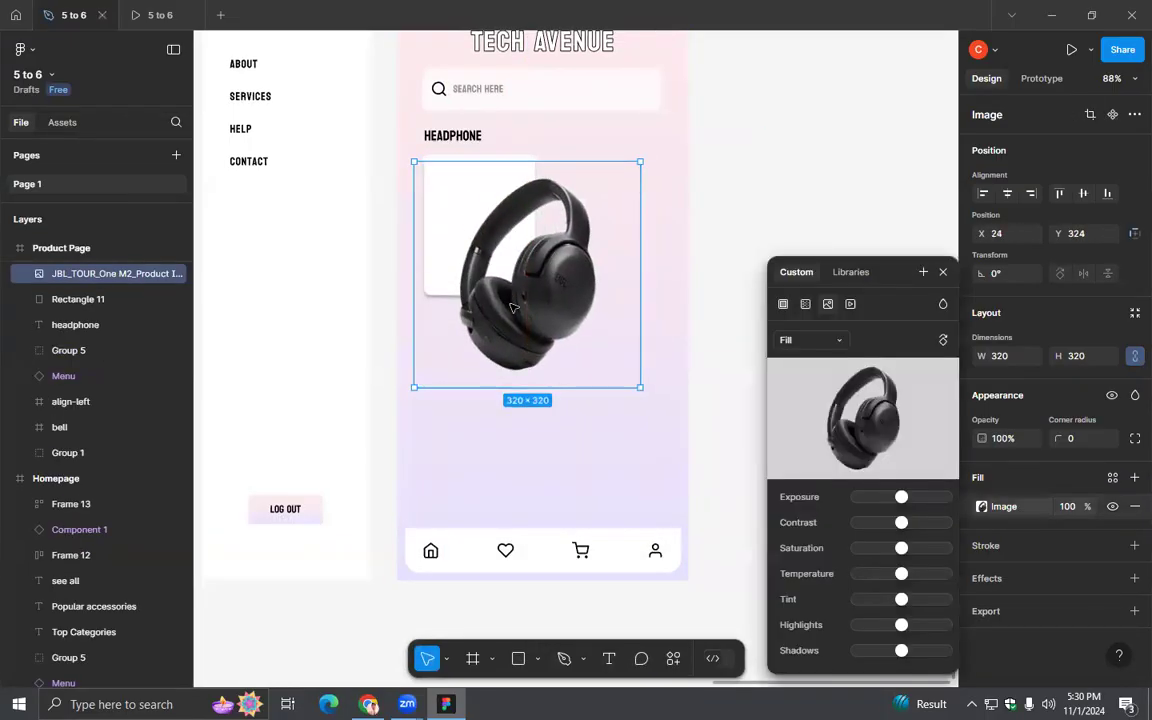
left_click(803, 341)
left_click(810, 378)
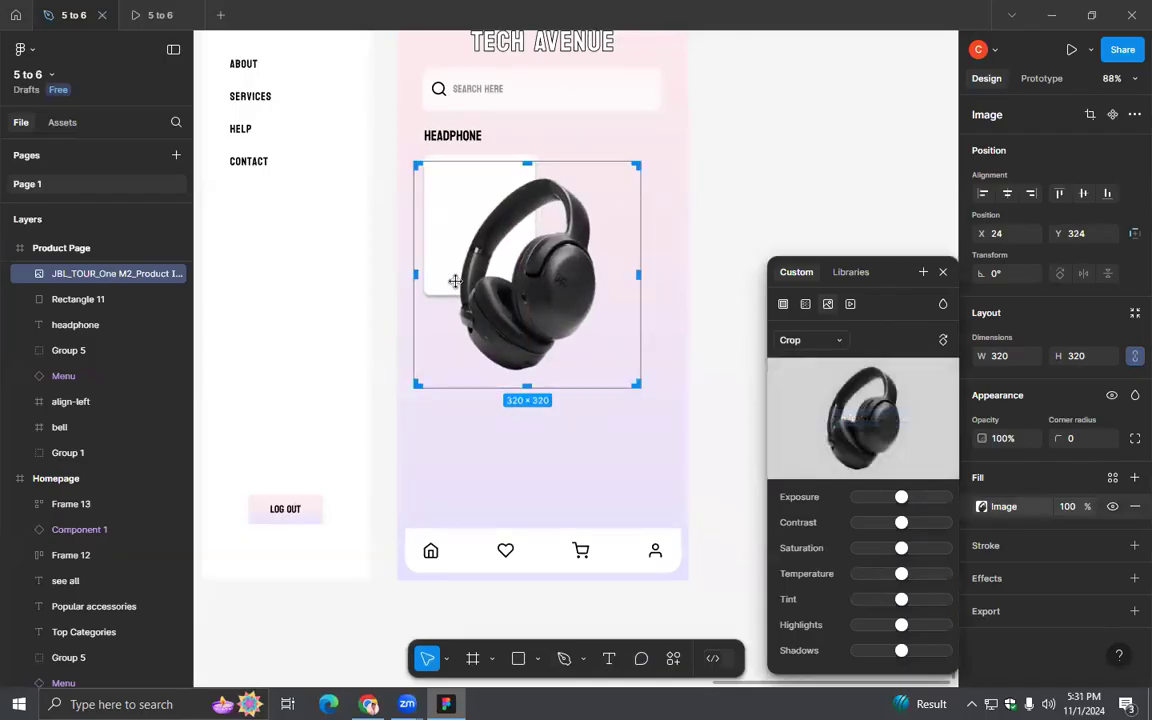
left_click_drag(417, 274, 450, 274)
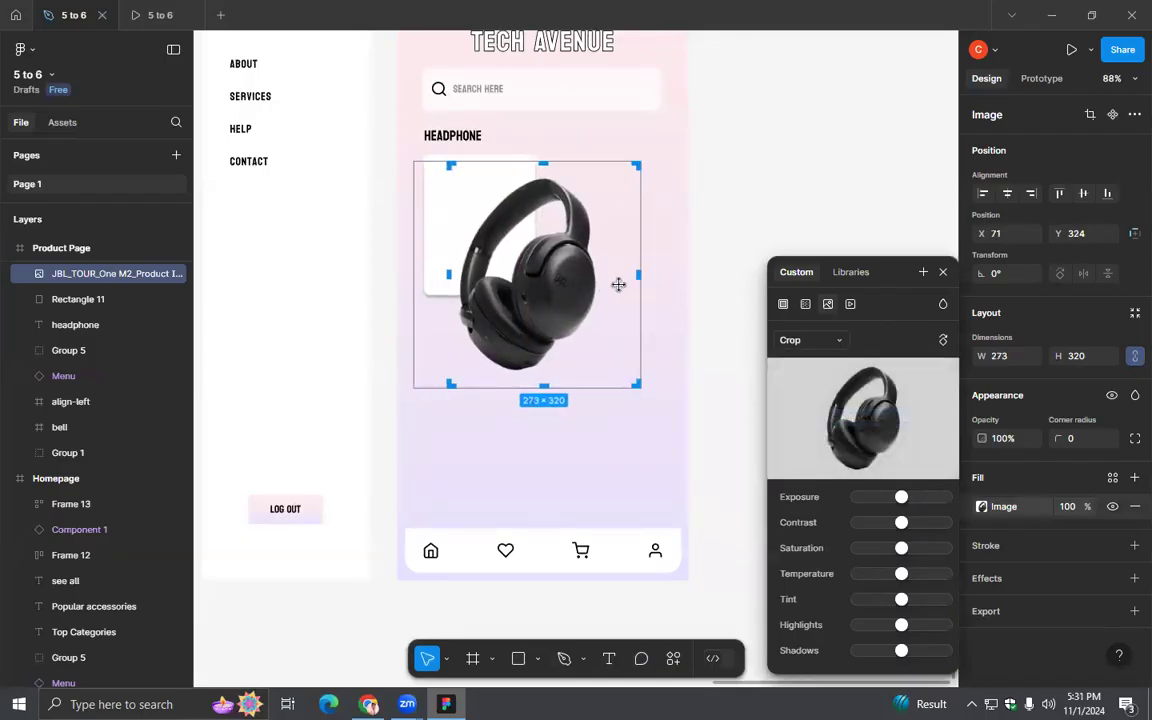
left_click_drag(637, 276, 605, 284)
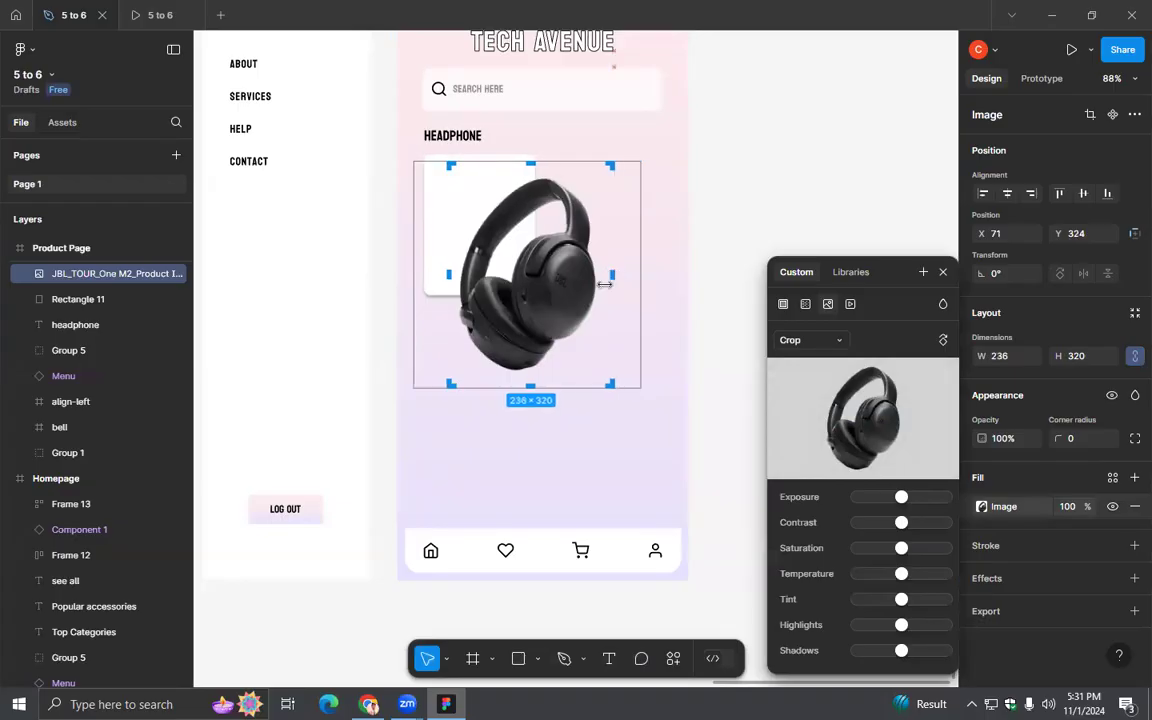
left_click_drag(536, 376, 536, 370)
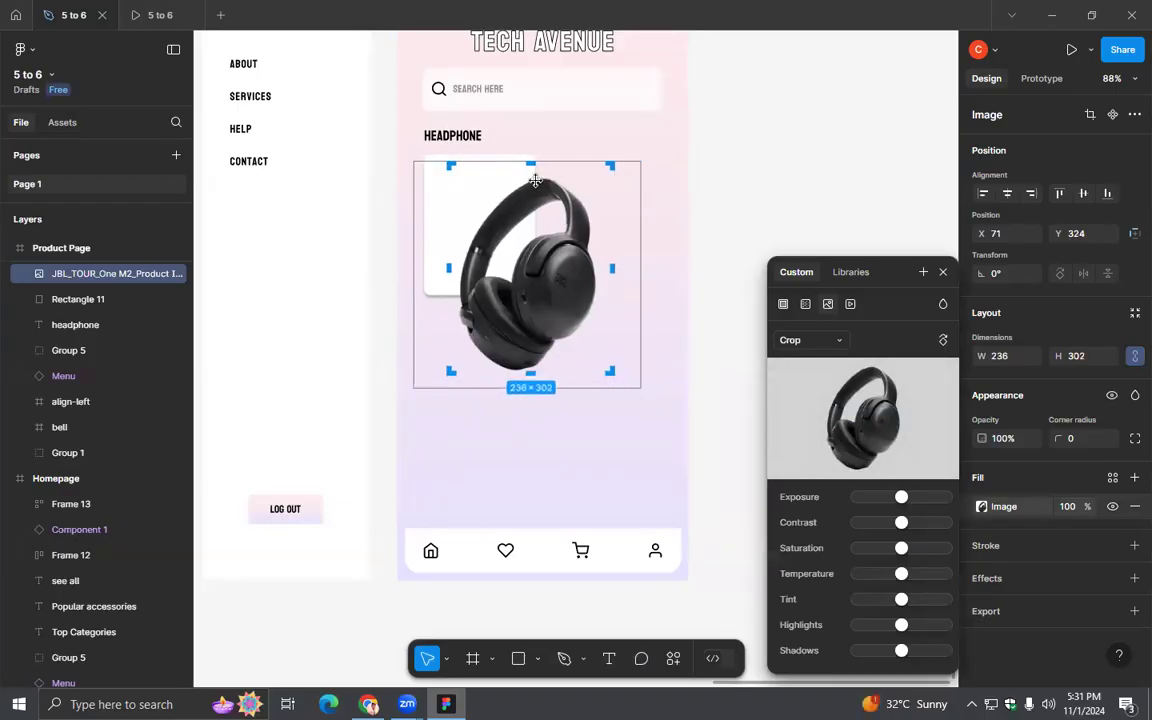
left_click_drag(532, 166, 545, 181)
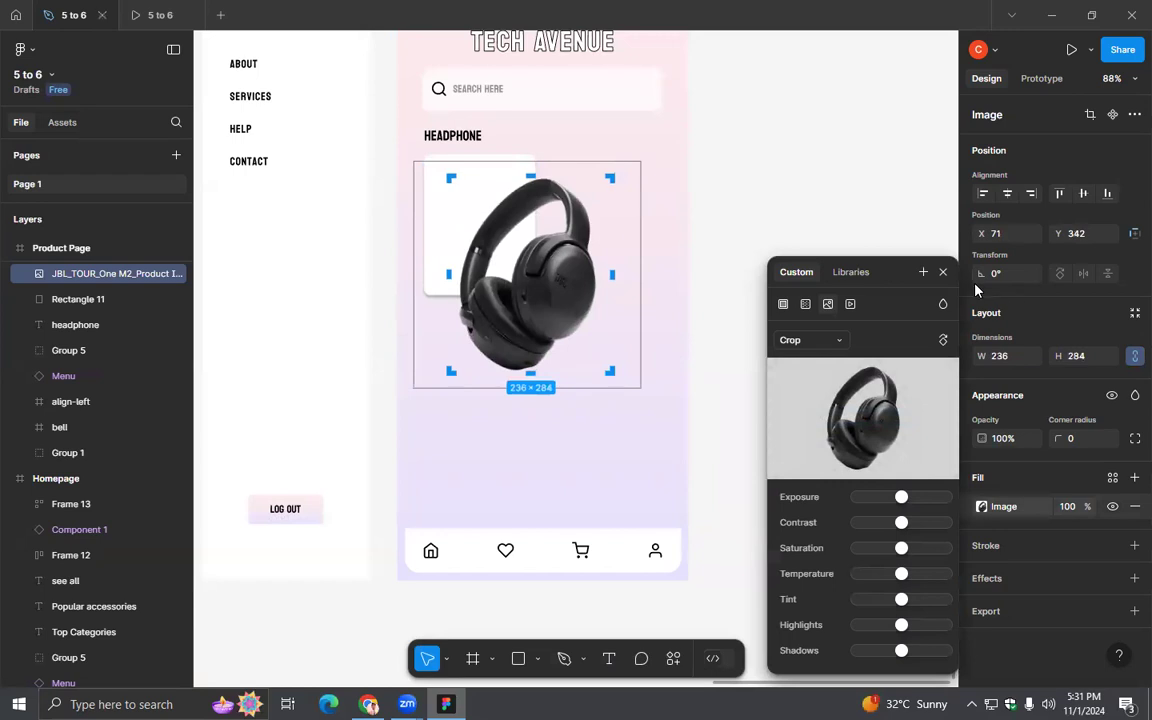
key("Escape")
left_click_drag(614, 374, 480, 221)
left_click(573, 334)
- Add a black (000000) inside stroke of weight 1 to the product card
left_click(530, 263)
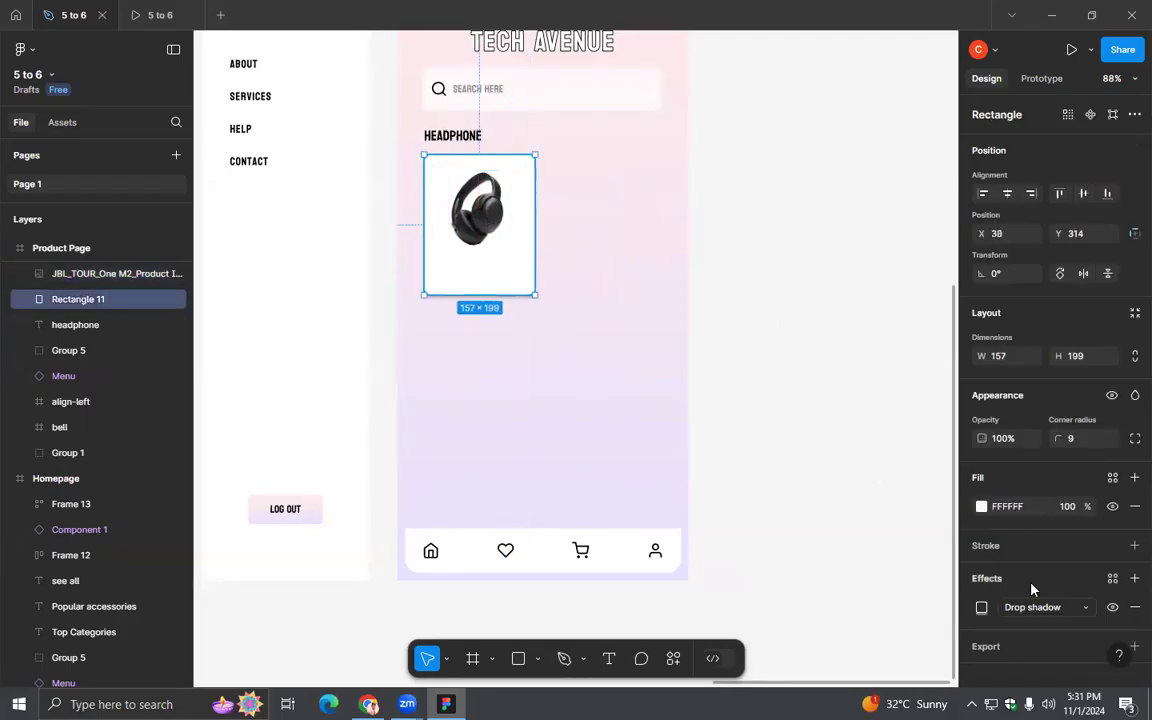
left_click(991, 543)
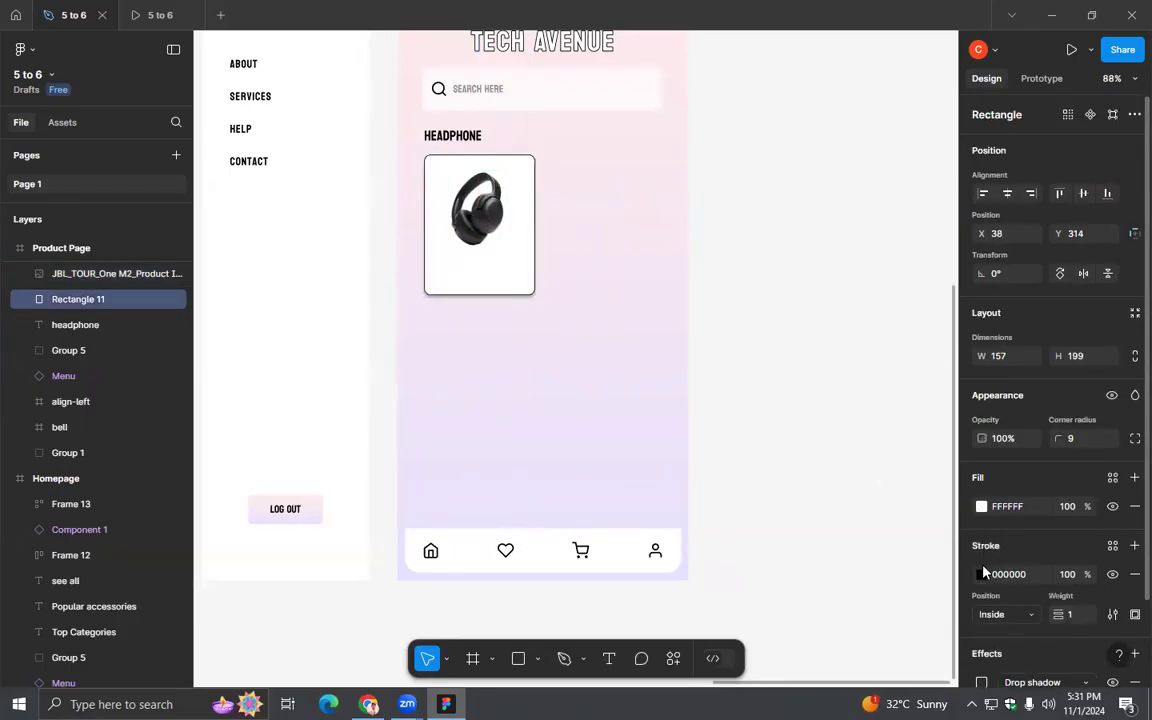
left_click(982, 574)
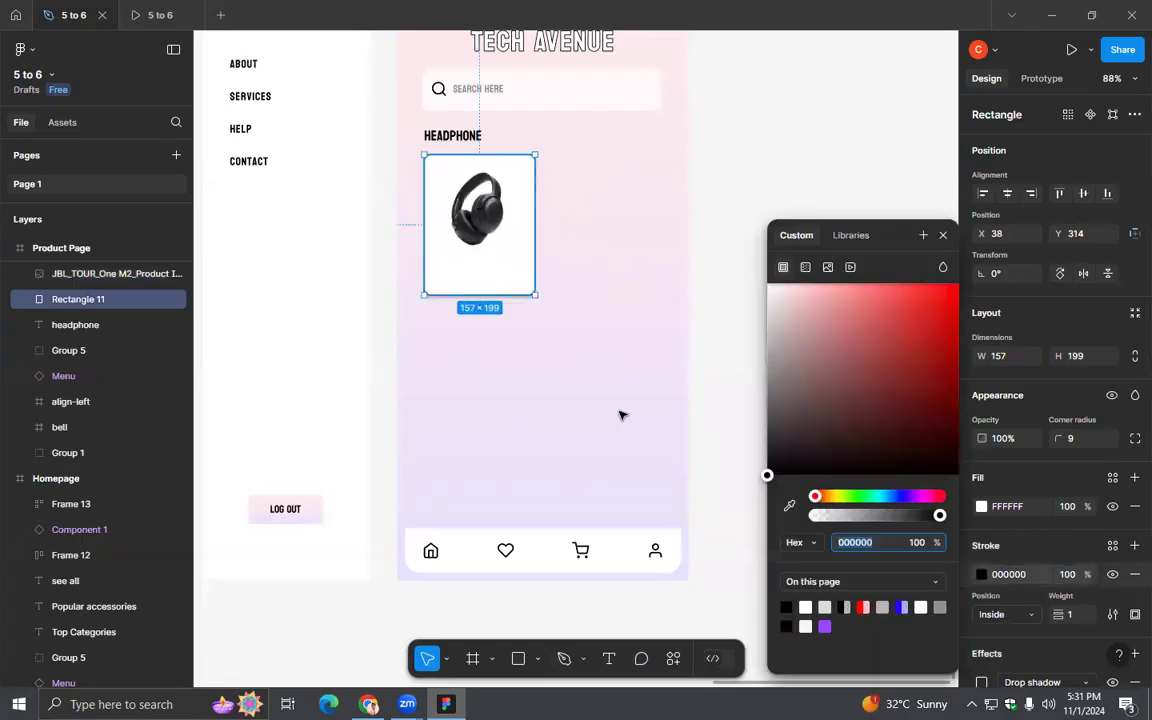
left_click(583, 362)
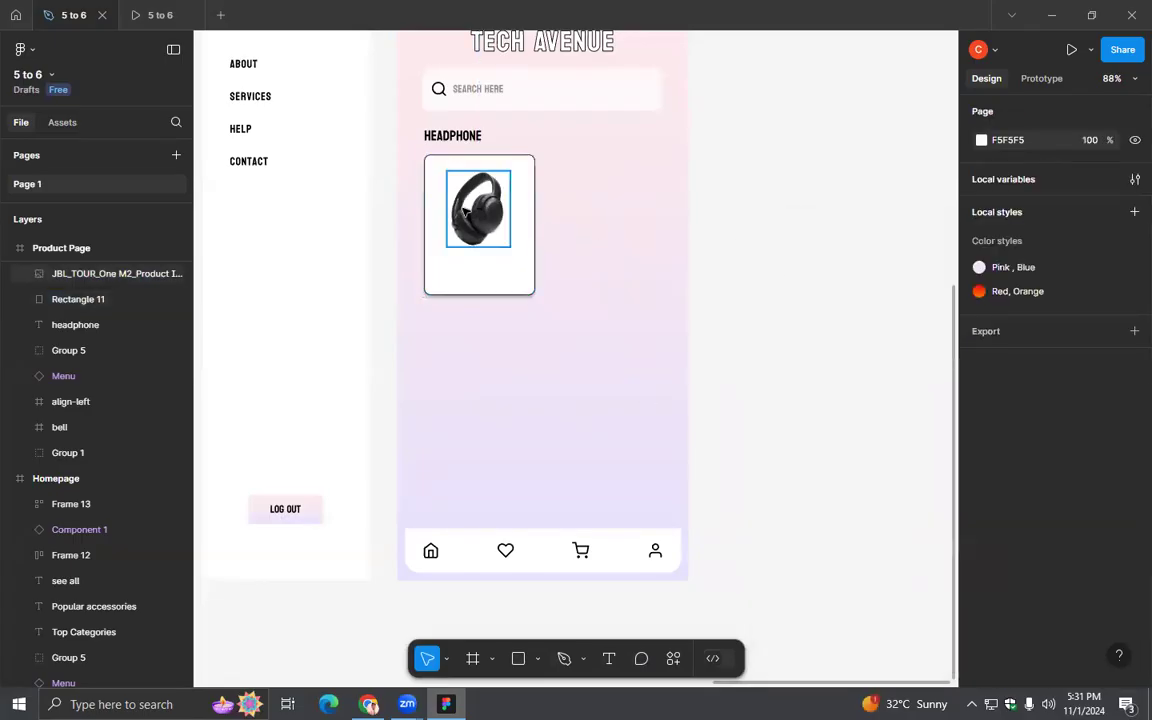
- Enlarge the headphone image slightly and keep it centred in the upper part of the product card
left_click(500, 214)
left_click(522, 218, "shift")
left_click(626, 263)
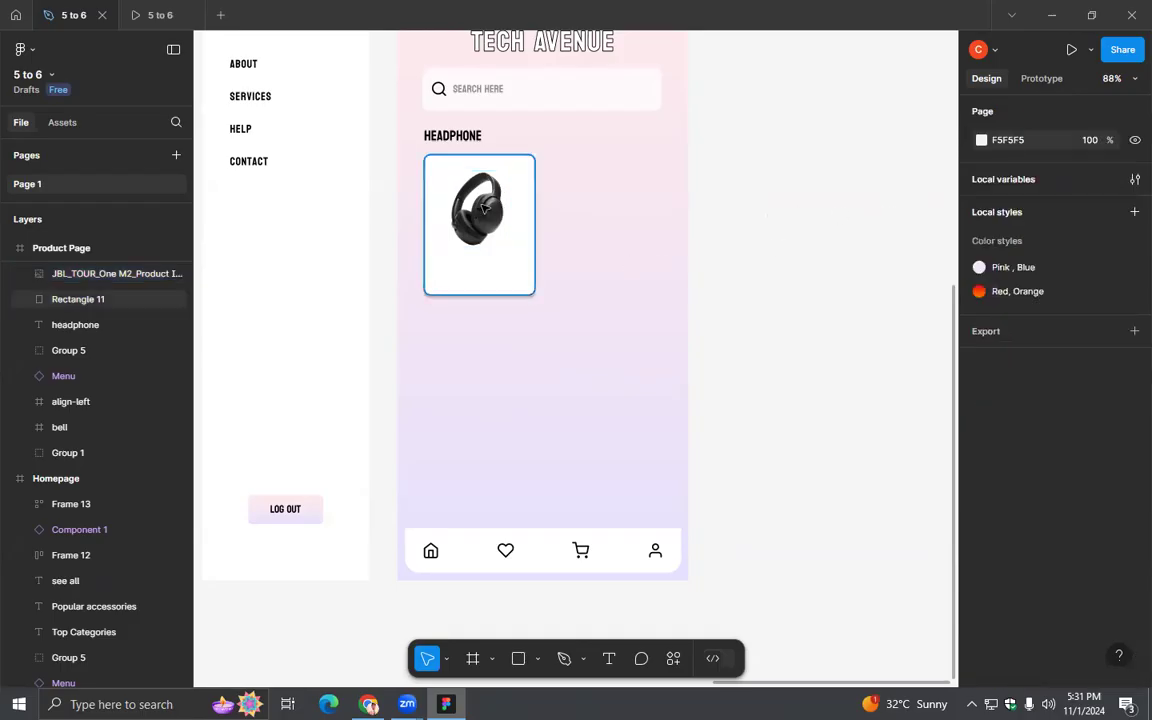
left_click(500, 212)
left_click(547, 215)
left_click(503, 211)
left_click(522, 218, "shift")
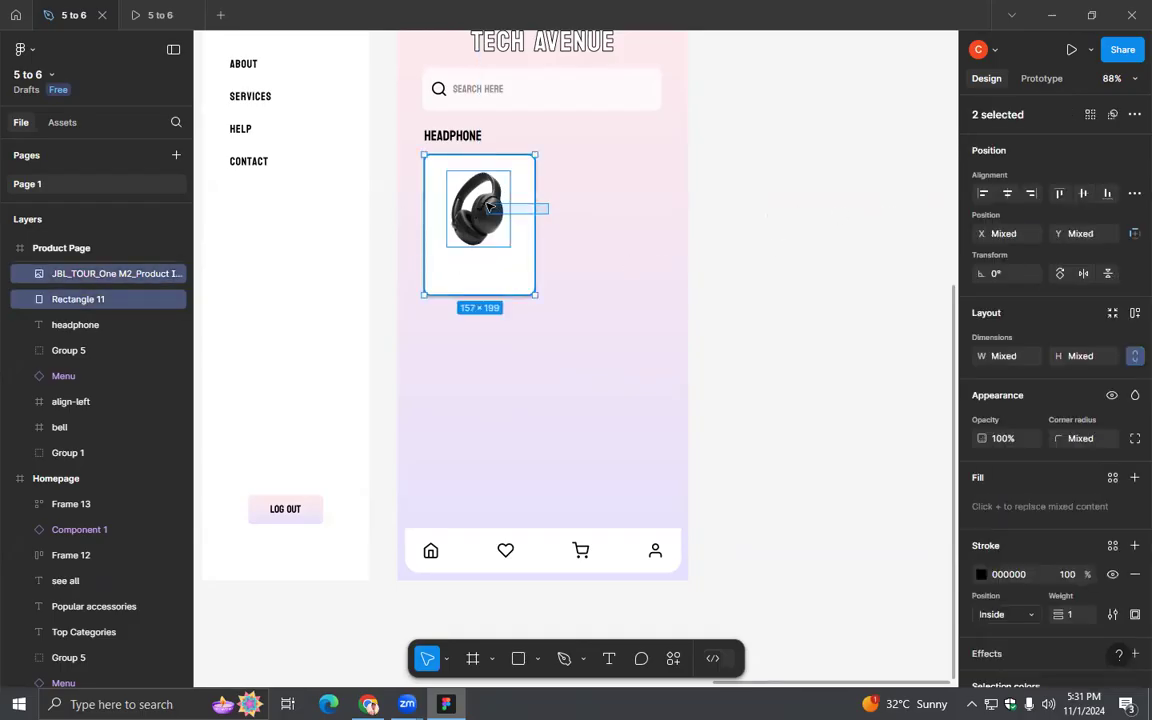
left_click(787, 251)
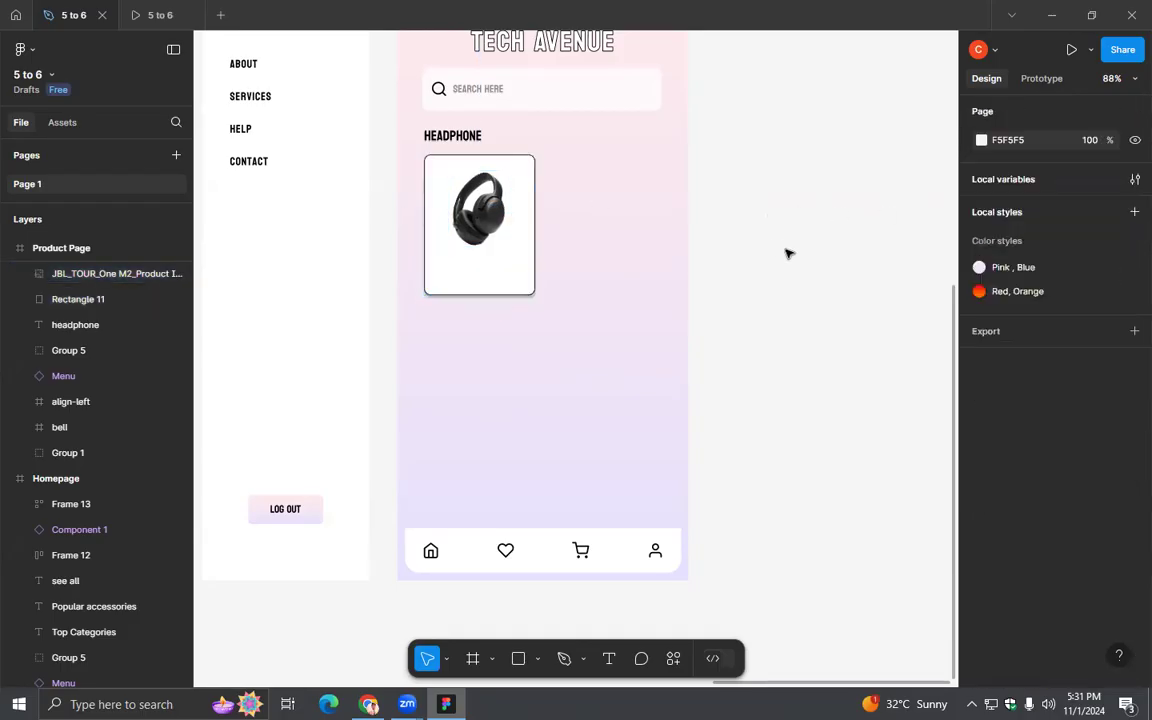
left_click(486, 232)
left_click_drag(513, 248, 465, 197)
left_click(789, 242)
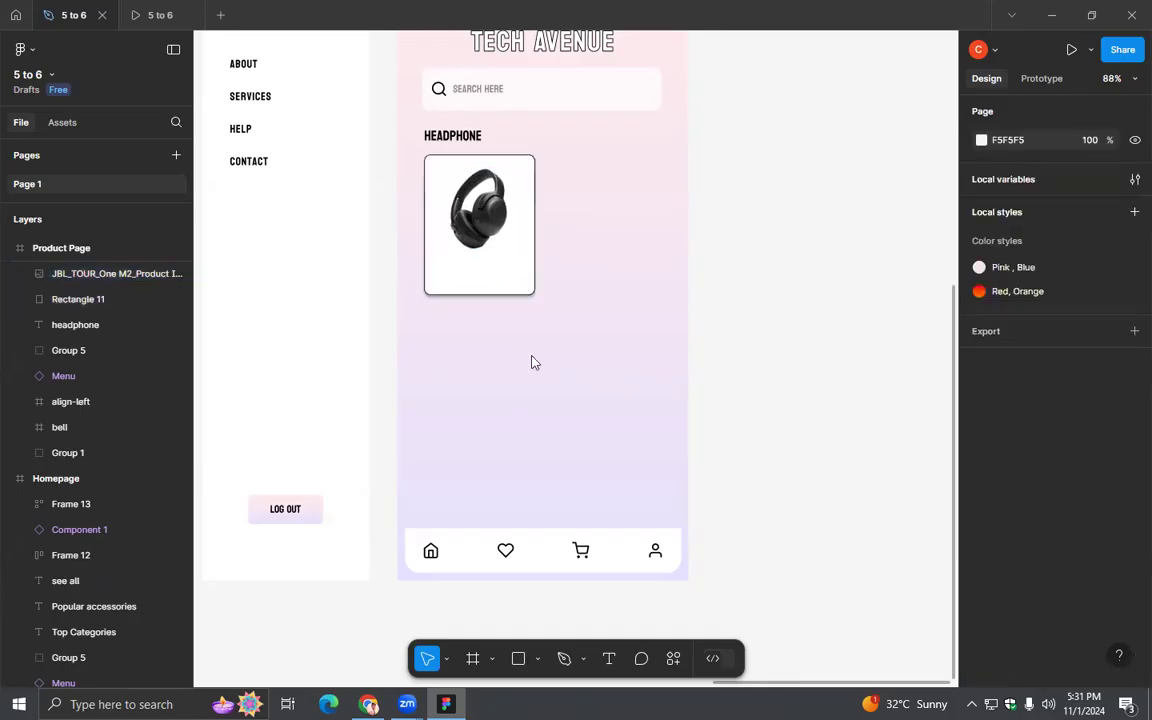
- Copy the product name from the JBL Tour One M2 page in Chrome and paste it into Figma as a new text layer
key("alt+Tab")
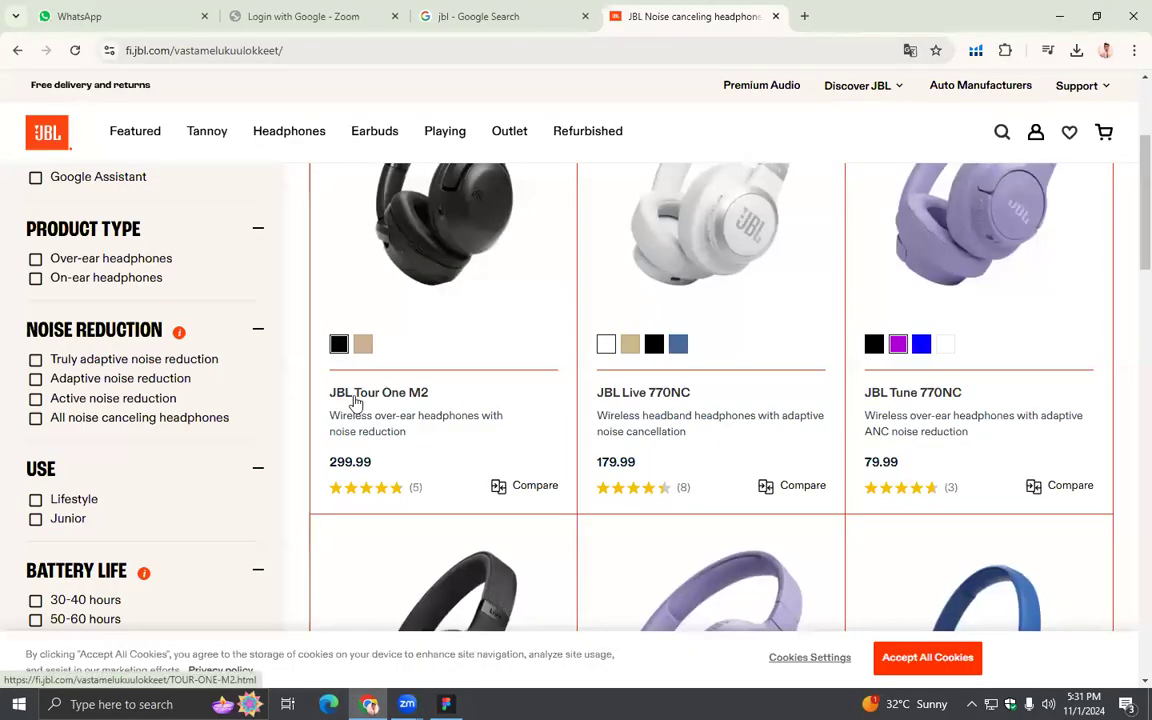
left_click(355, 401)
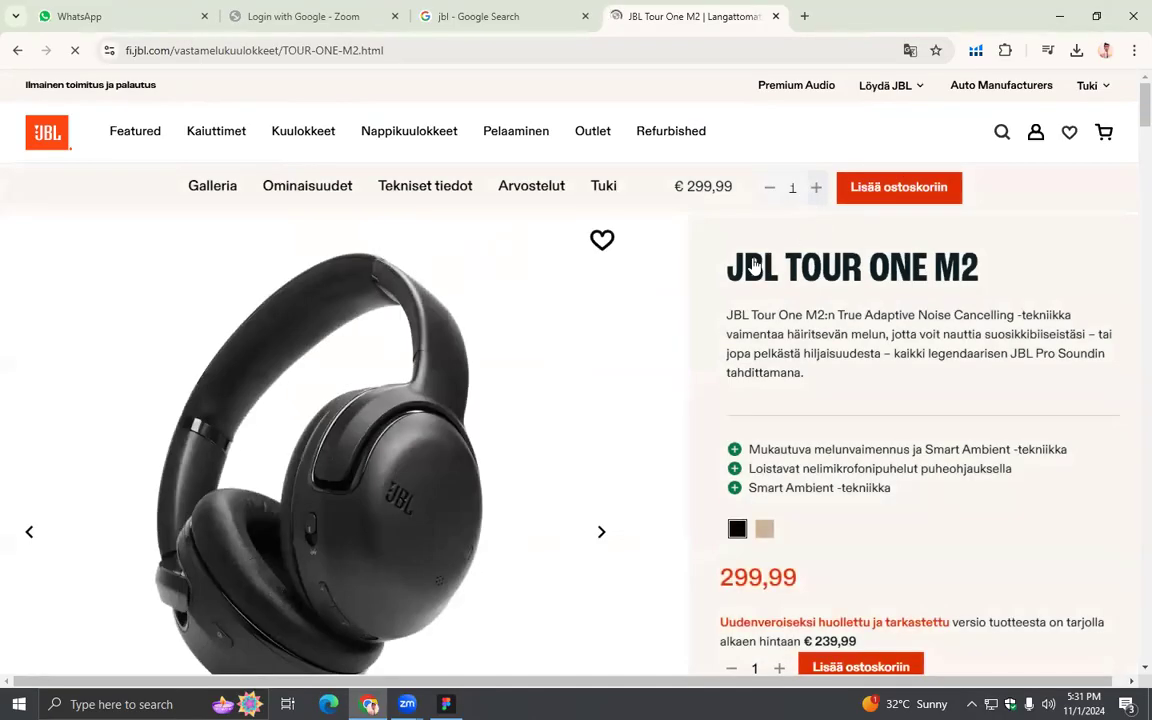
mouse_move(731, 268)
left_mouse_down()
mouse_move(991, 278)
mouse_move(732, 277)
left_mouse_up()
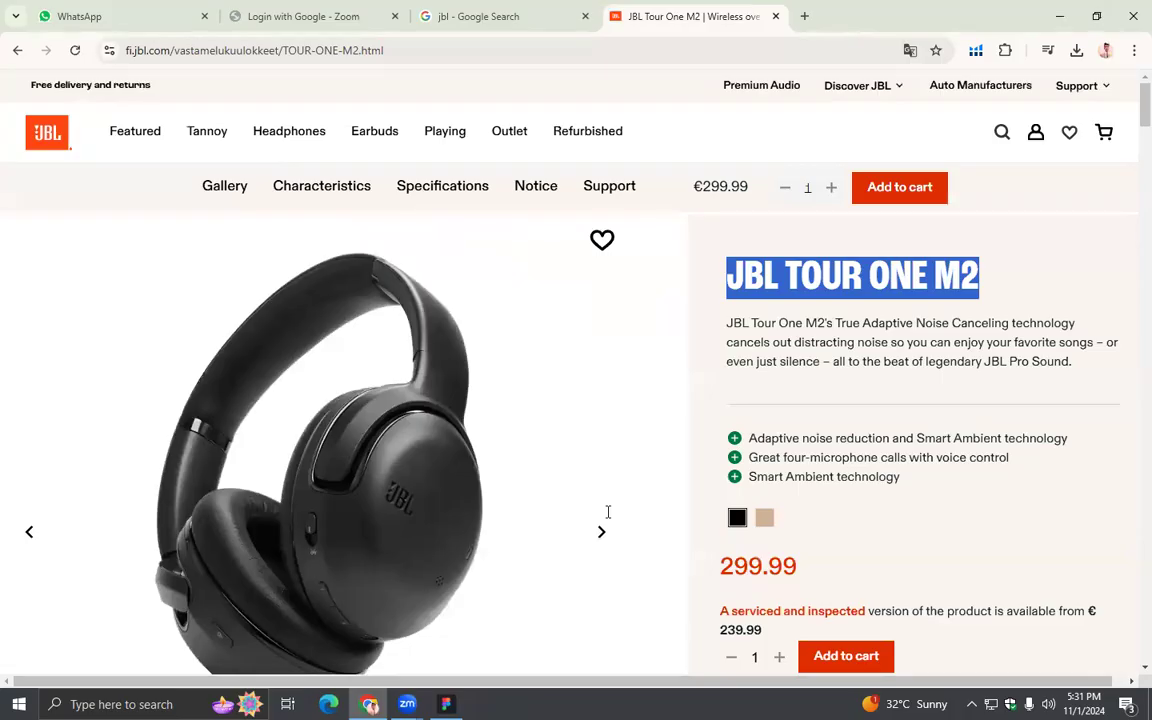
left_click(446, 704)
left_click(609, 660)
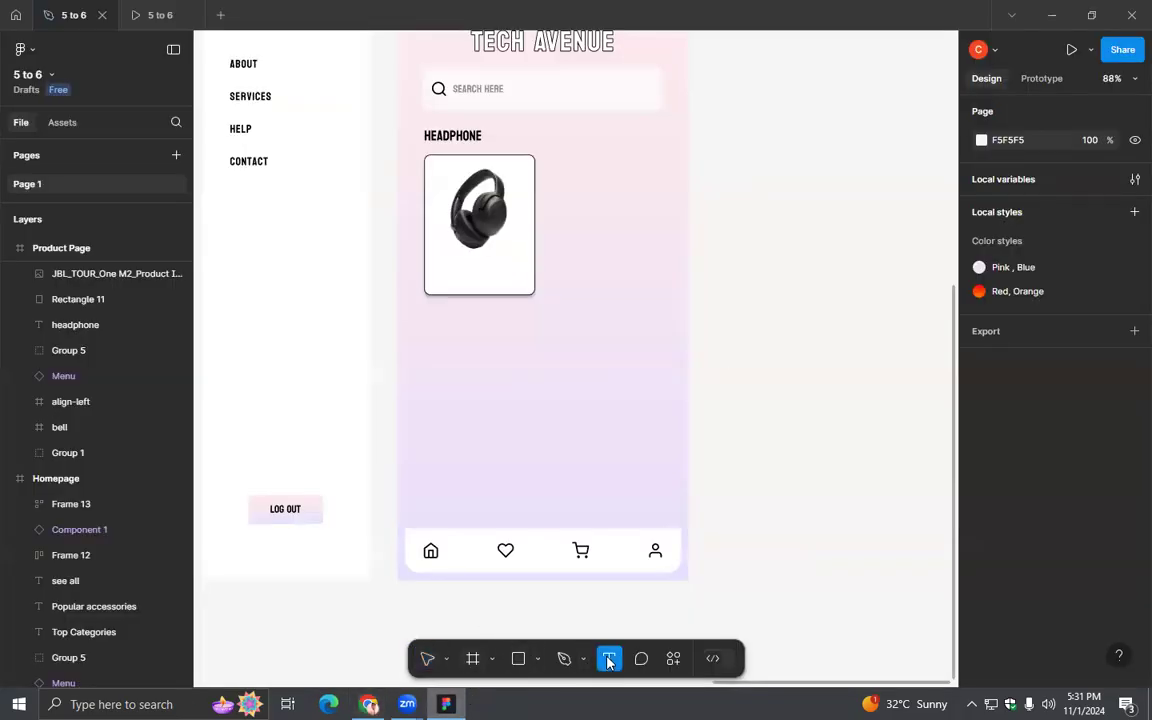
left_click(644, 363)
type("JBL Tour One M2")
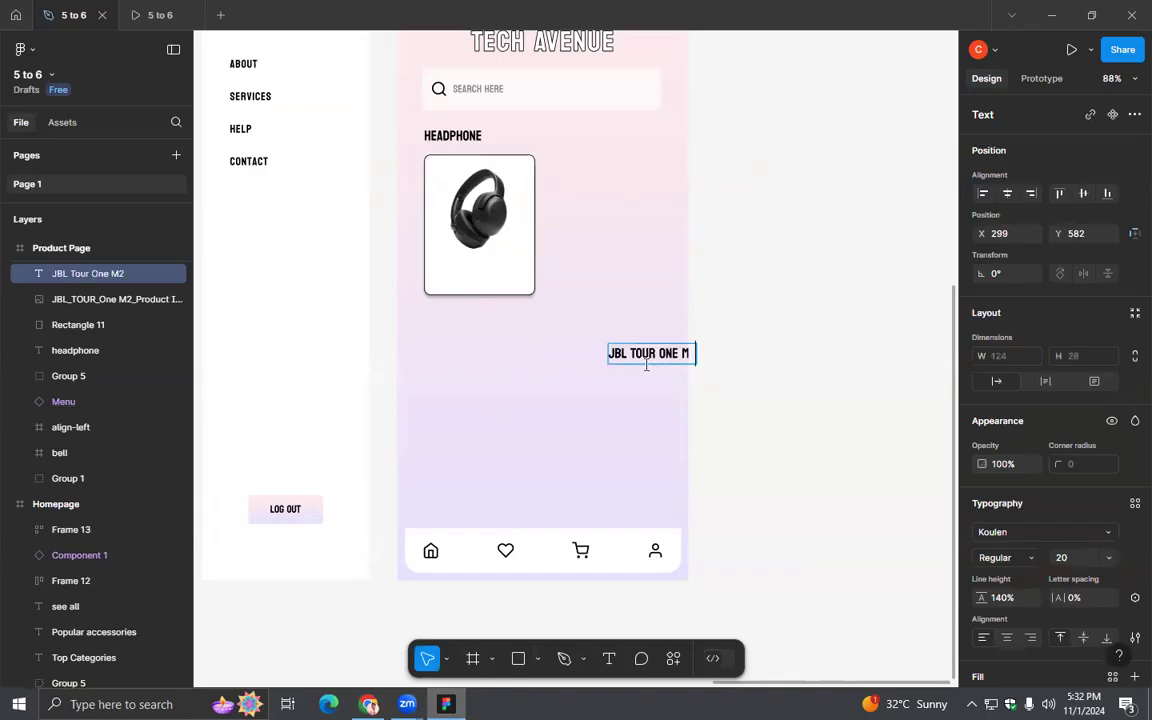
key("Escape")
- Place the JBL Tour One M2 name below the headphone image in the card and set its font size to 16
left_click_drag(648, 360, 477, 263)
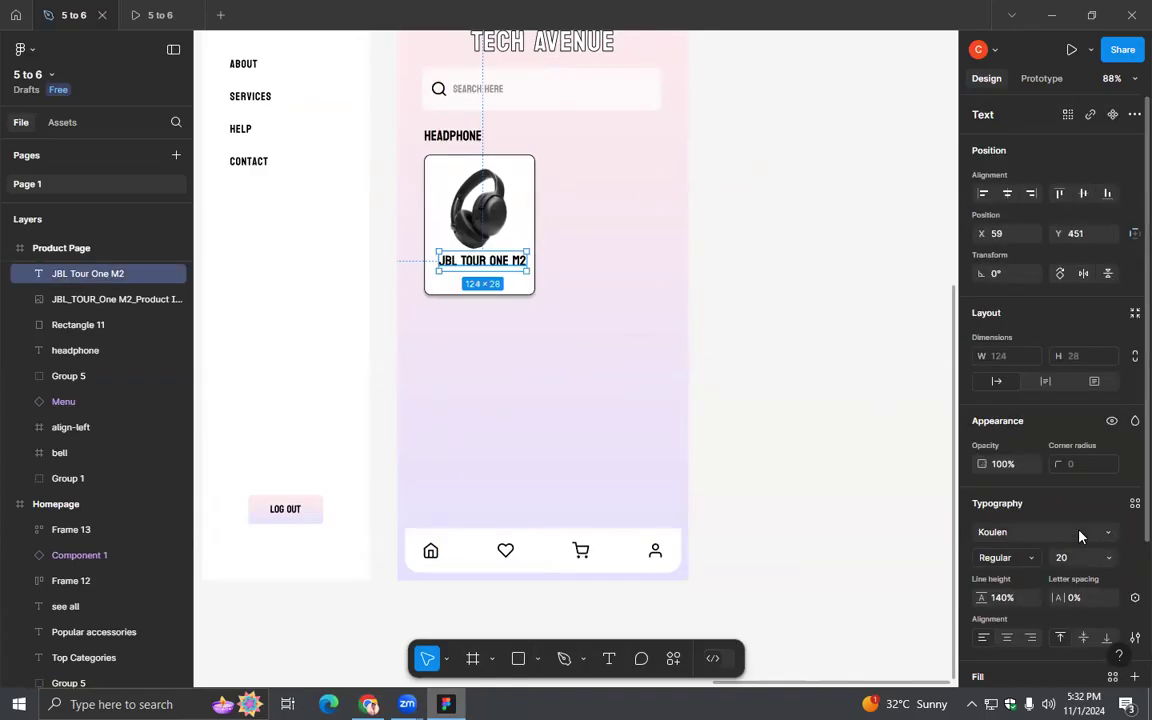
left_click(1100, 557)
left_click(1083, 459)
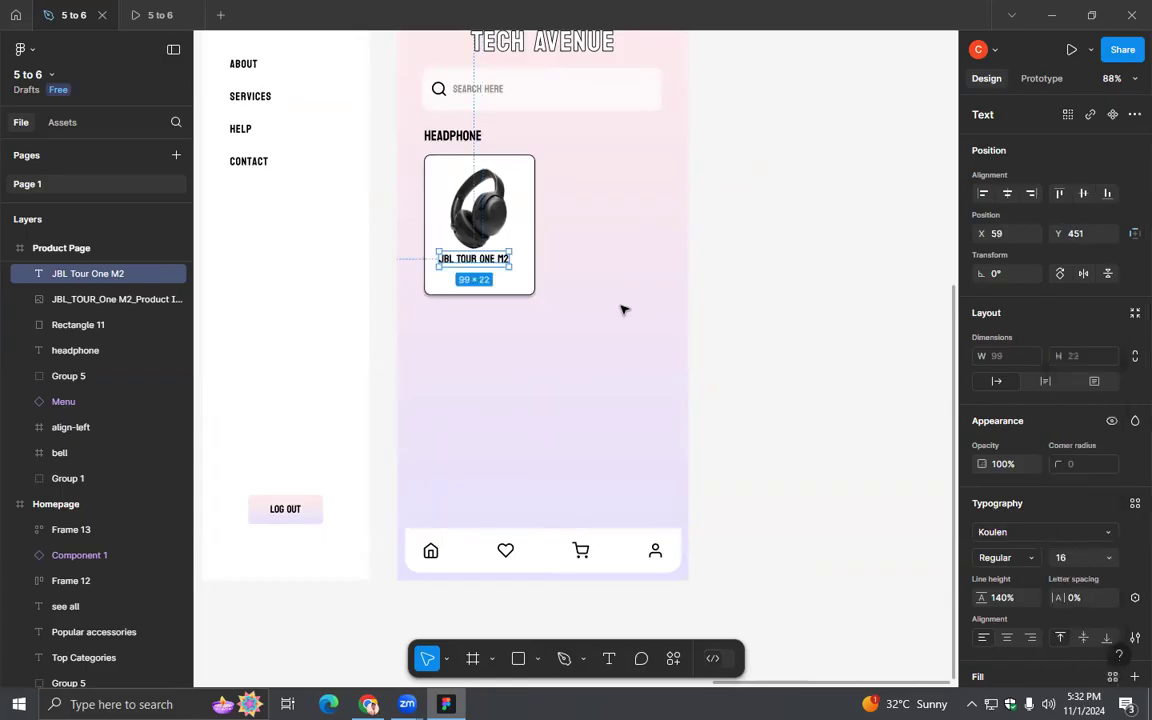
left_click(422, 232)
left_click_drag(471, 262, 478, 267)
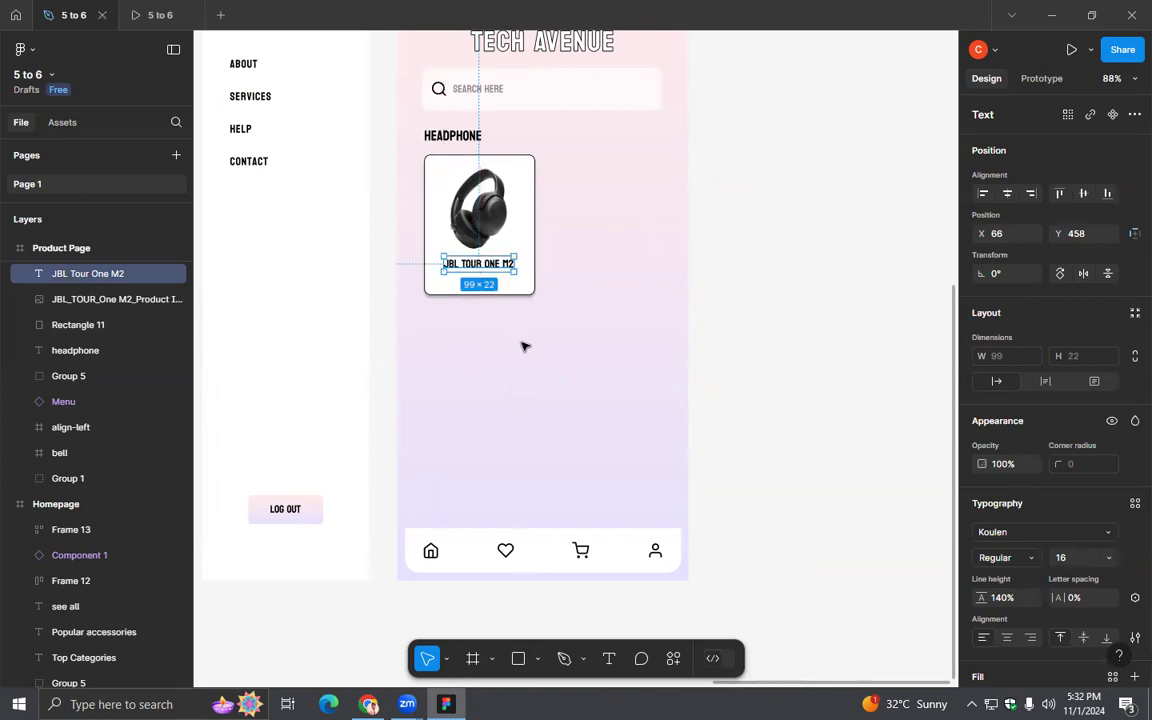
left_click(528, 510)
- Switch to Chrome, return to JBL's noise-cancelling headphone listing and look up the JBL Tour One M2's price
key("alt+Tab")
scroll(834, 394, "down", 3)
scroll(844, 398, "up", 3)
scroll(1000, 555, "down", 3)
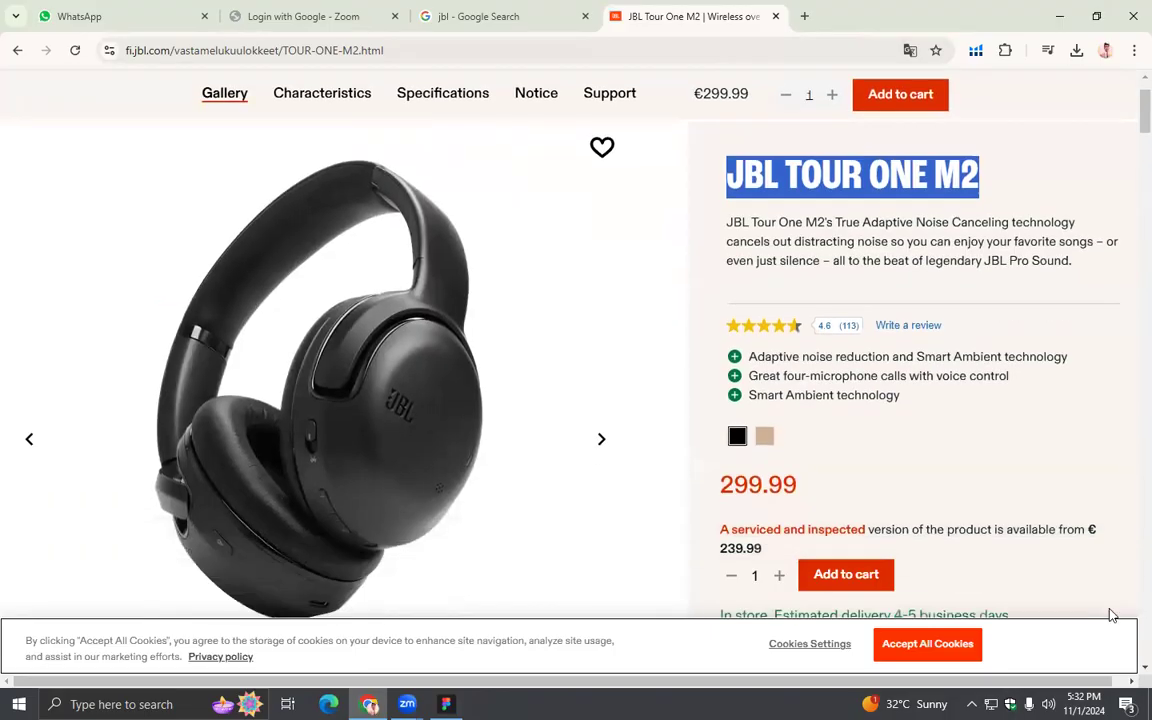
left_click(17, 50)
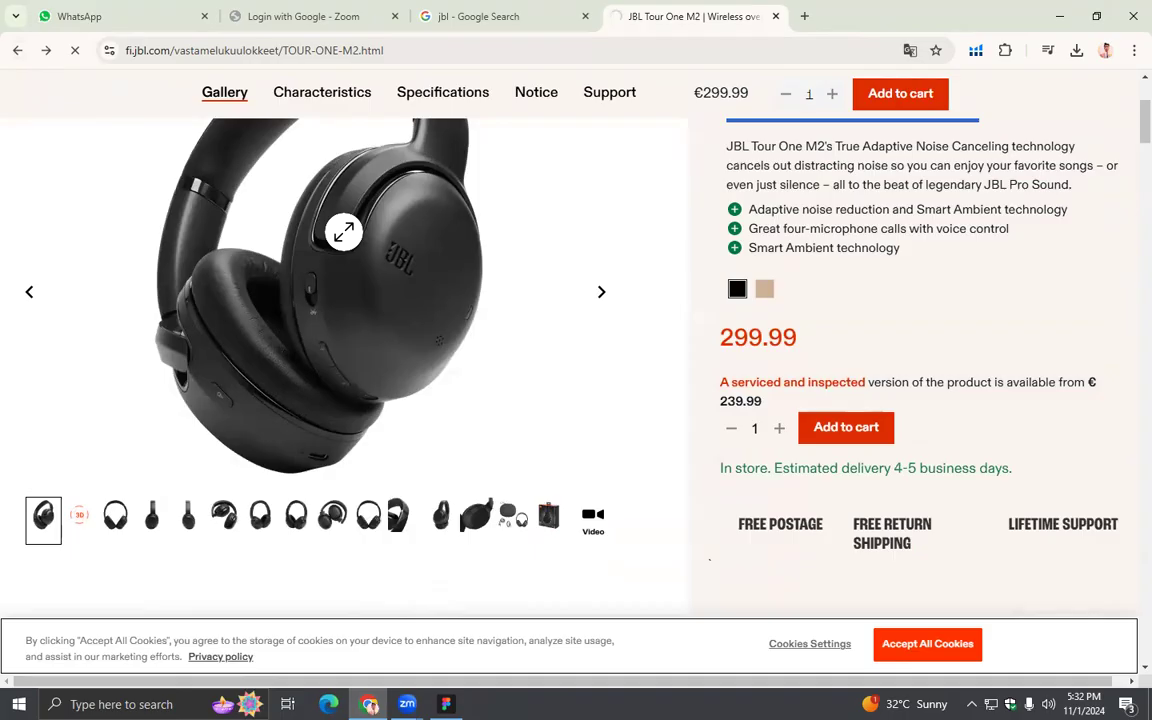
scroll(480, 375, "down", 3)
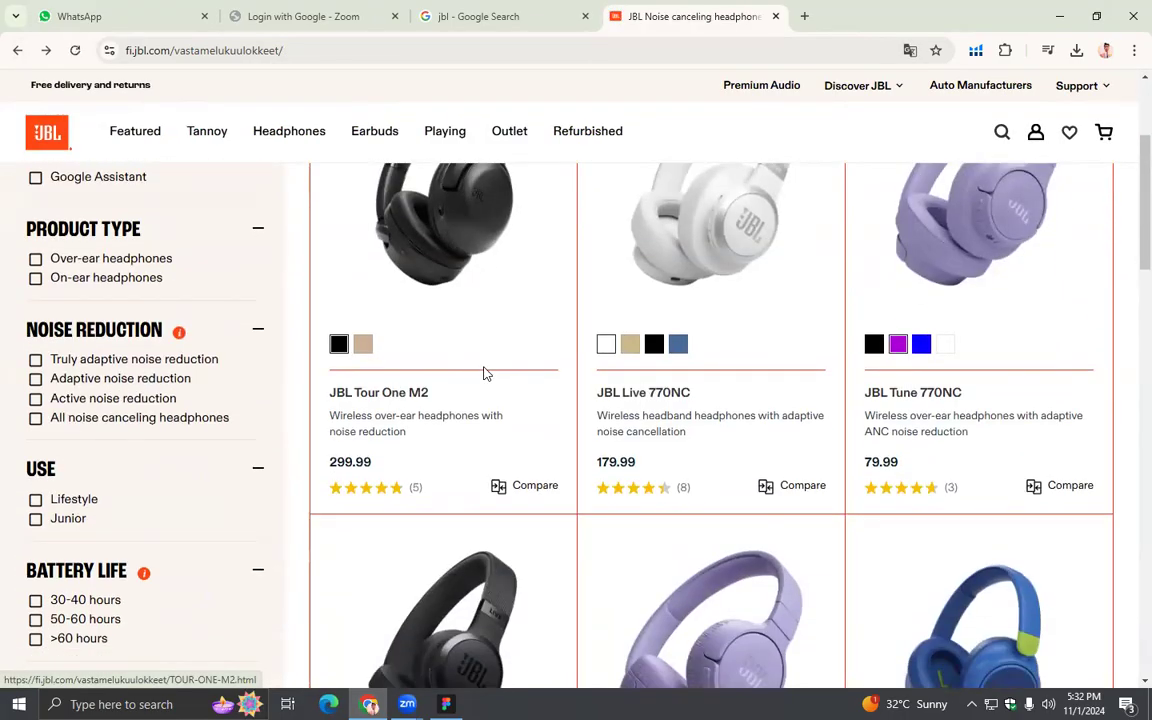
scroll(483, 372, "down", 2)
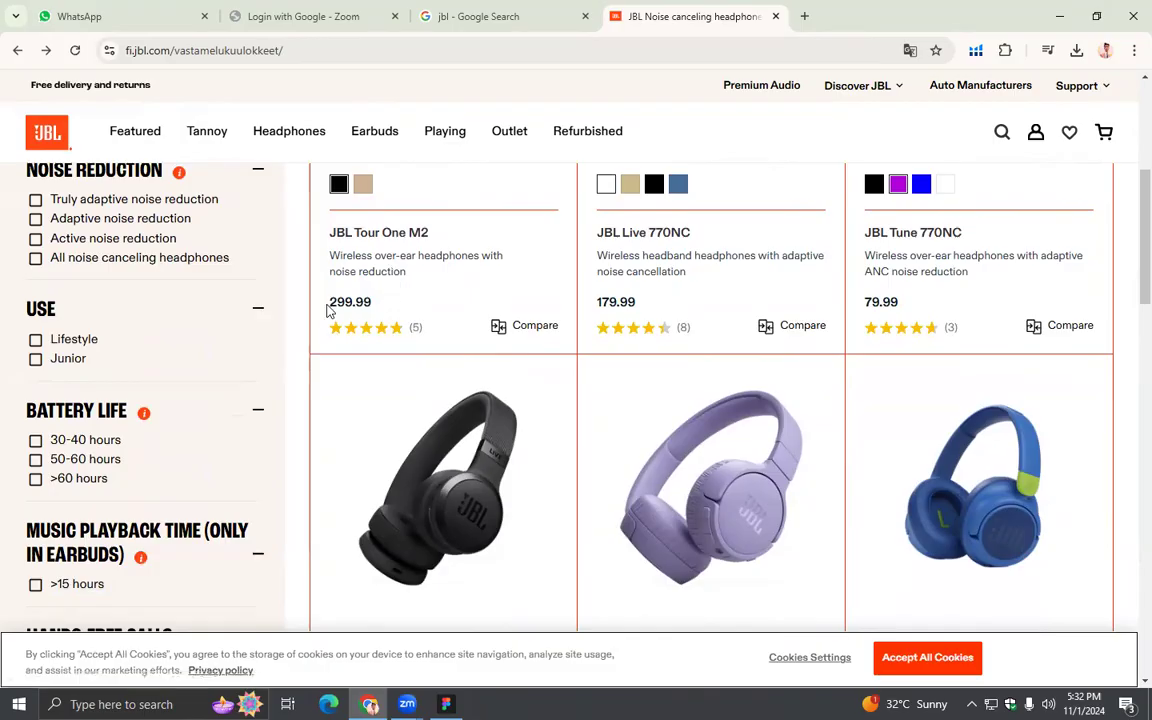
- Switch back to Figma, add the price text 299.99 and place it below the product name in the card
key("alt+Tab")
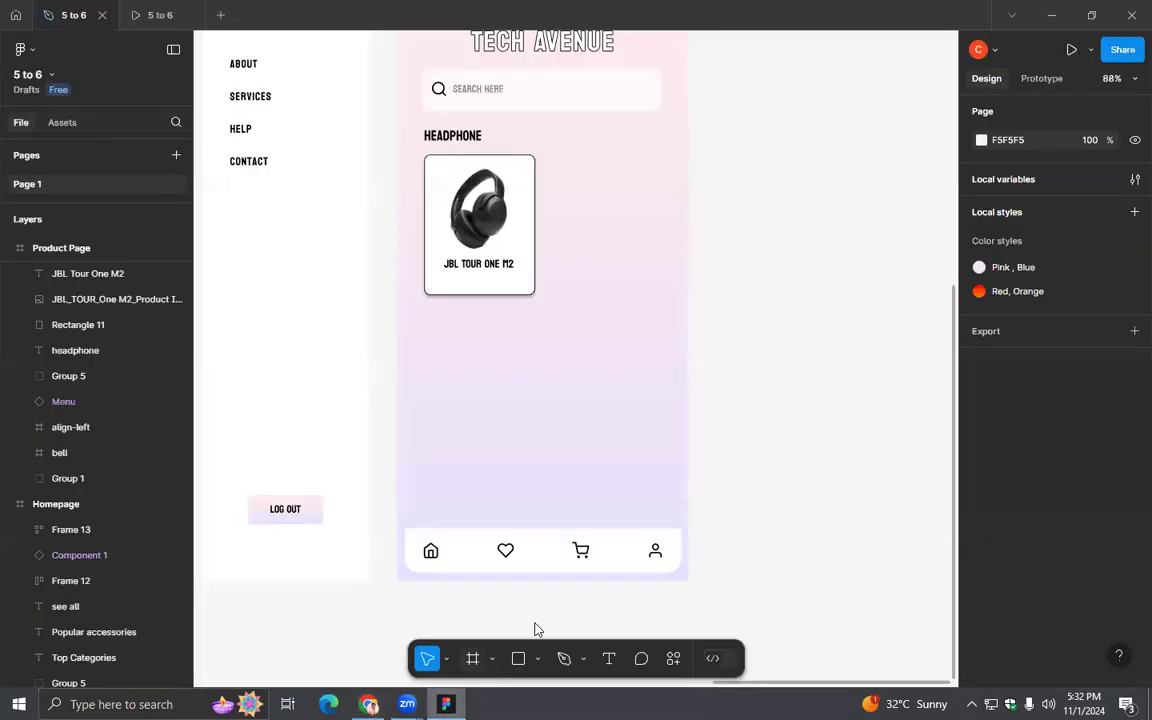
key("t")
left_click(331, 634)
key("alt+Tab")
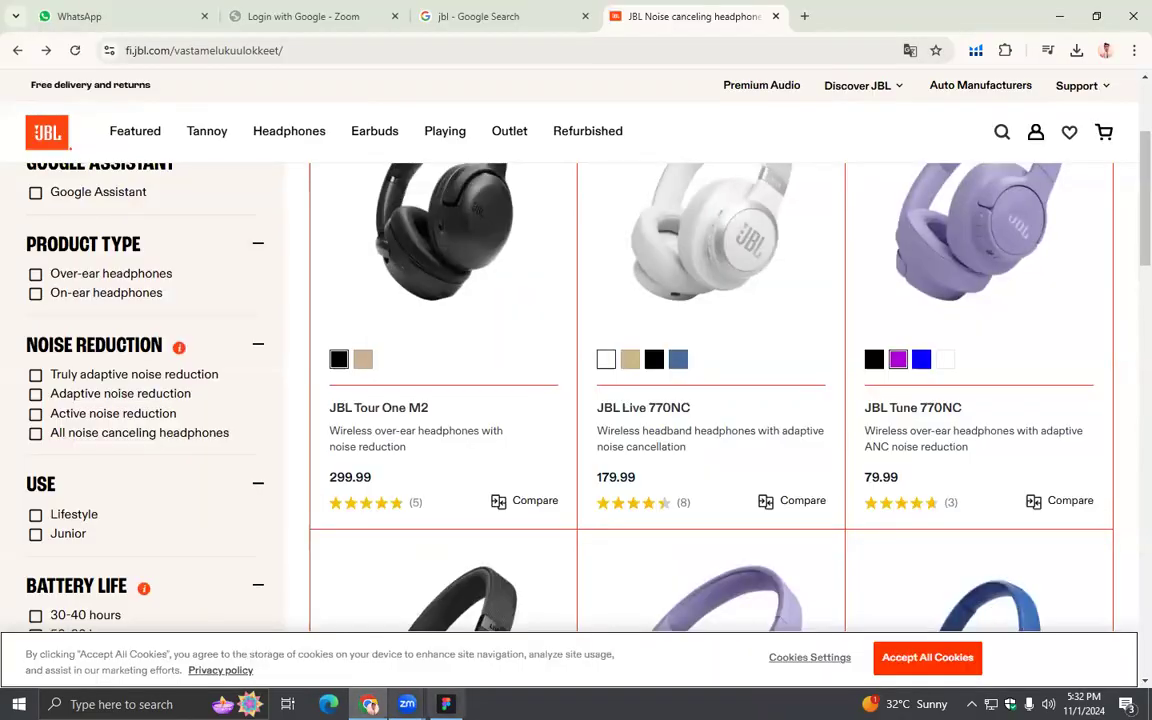
key("alt+Tab")
type("299")
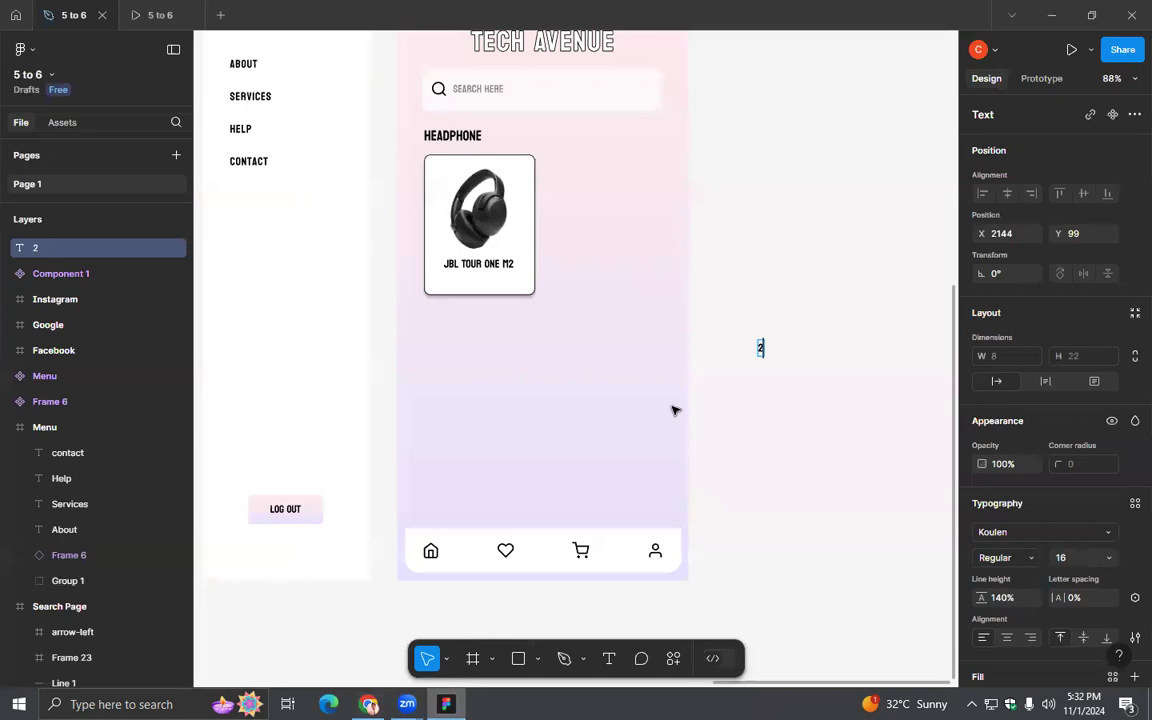
type(".99")
key("Return")
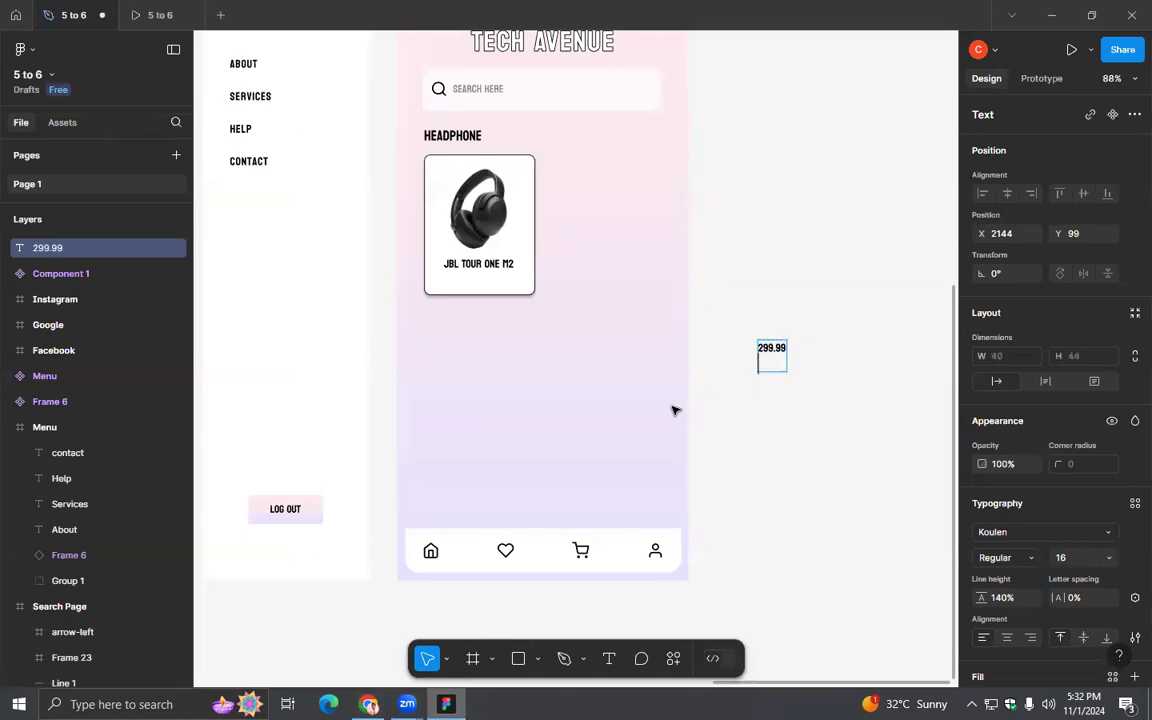
key("BackSpace")
key("Escape")
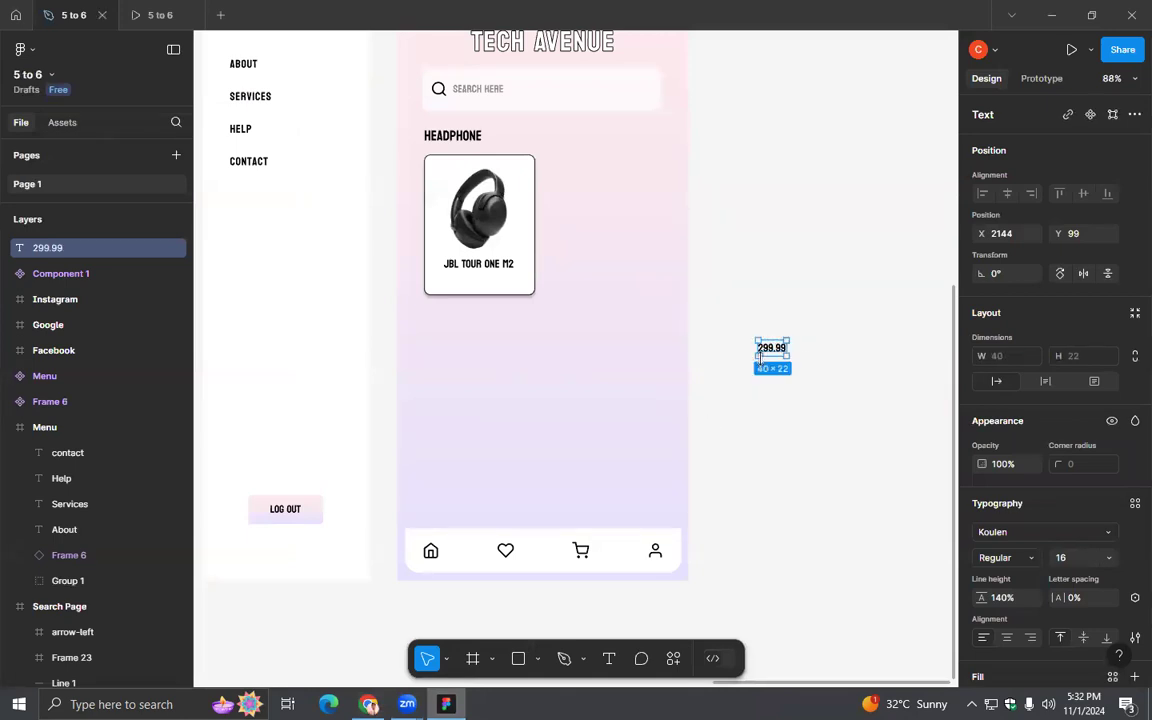
left_click(790, 393)
left_click_drag(779, 347, 460, 278)
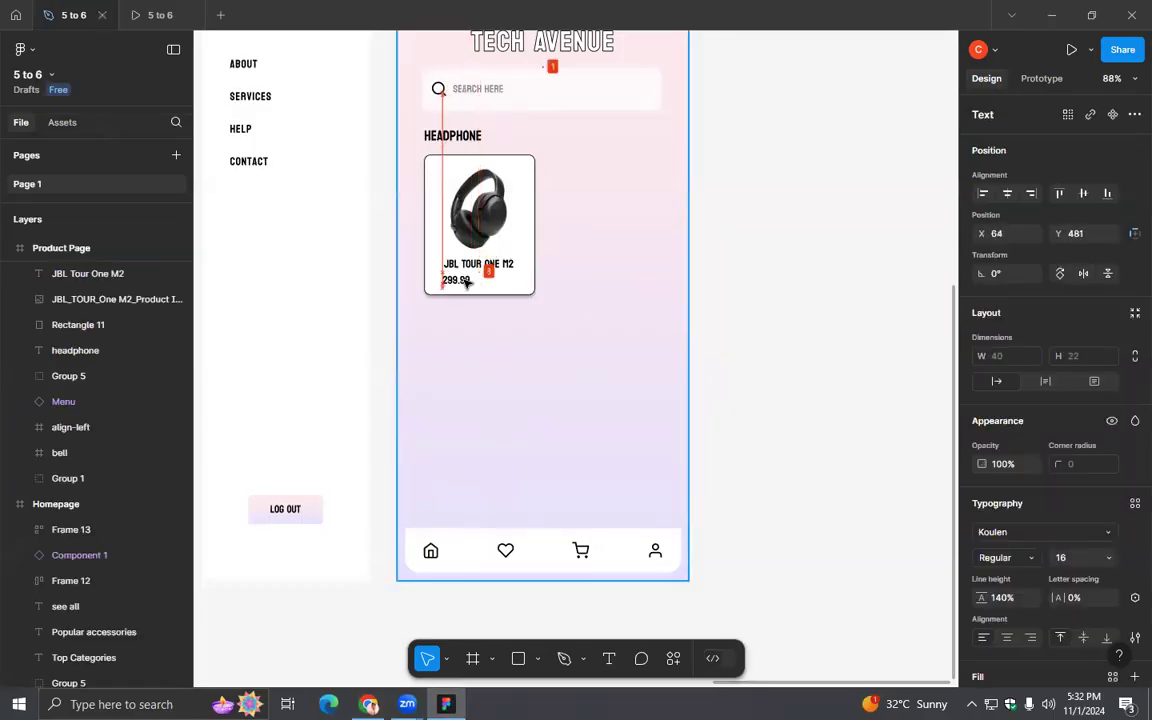
- Left-align the product name with the price and shift both slightly towards the card's left edge
left_click(369, 704)
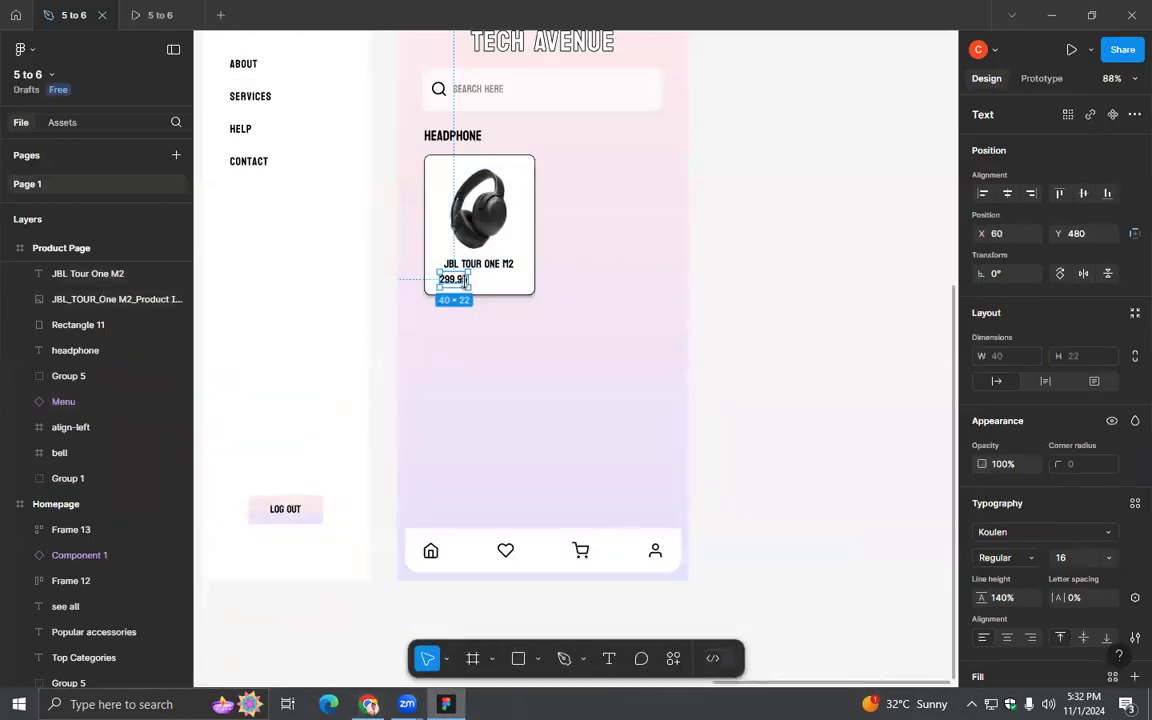
scroll(478, 356, "up", 5)
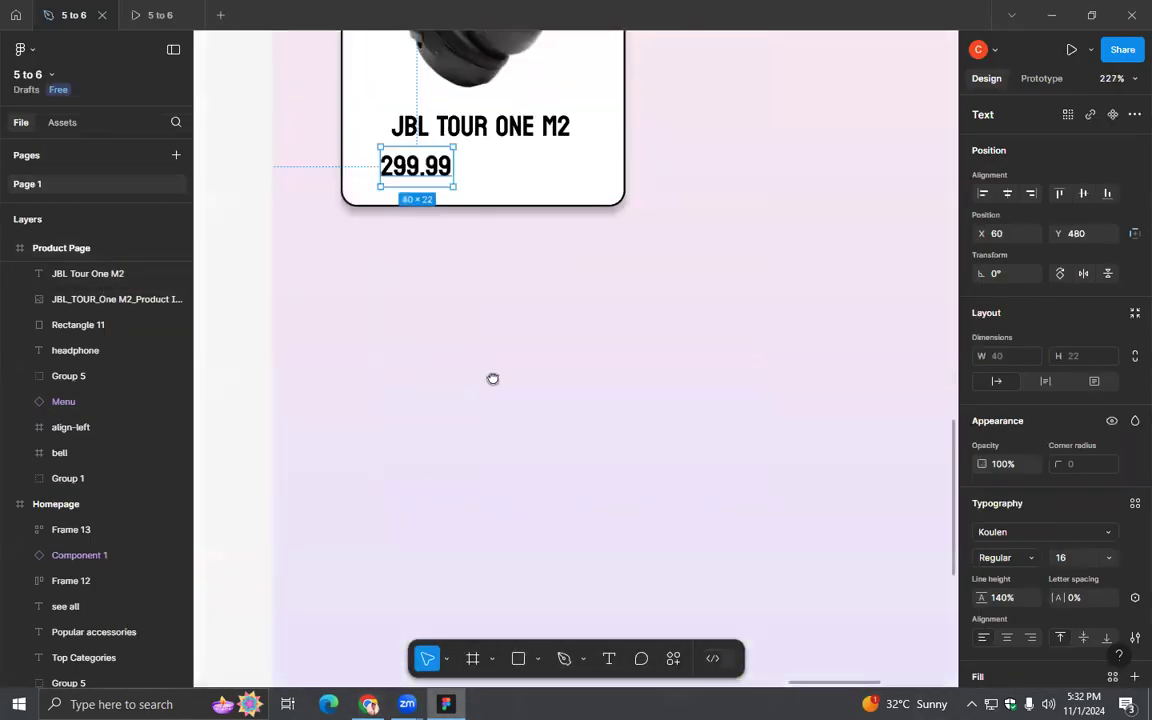
scroll(491, 380, "up", 3)
scroll(499, 450, "down", 1)
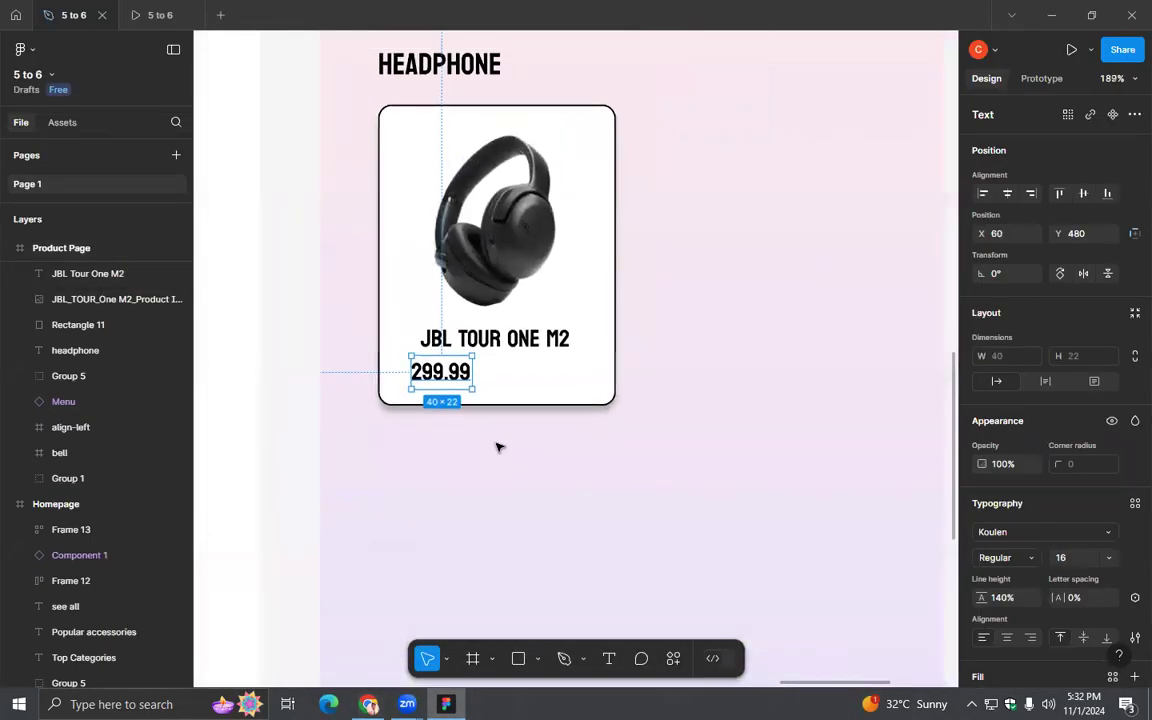
left_click(441, 340, "shift")
key("alt+a")
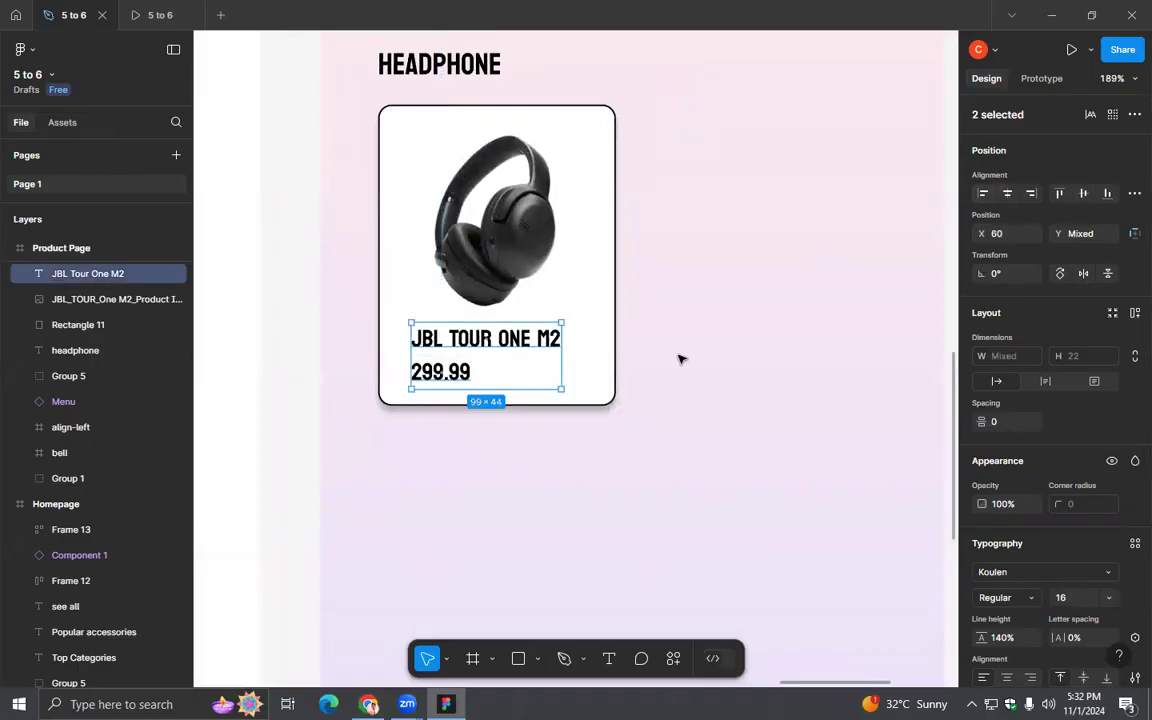
key("Left")
key("Left")
key("Left")
key("Left")
key("Left")
key("Left")
key("Left")
key("Left")
key("Left")
key("Left")
key("Left")
key("Right")
key("Right")
key("Right")
left_click(626, 468)
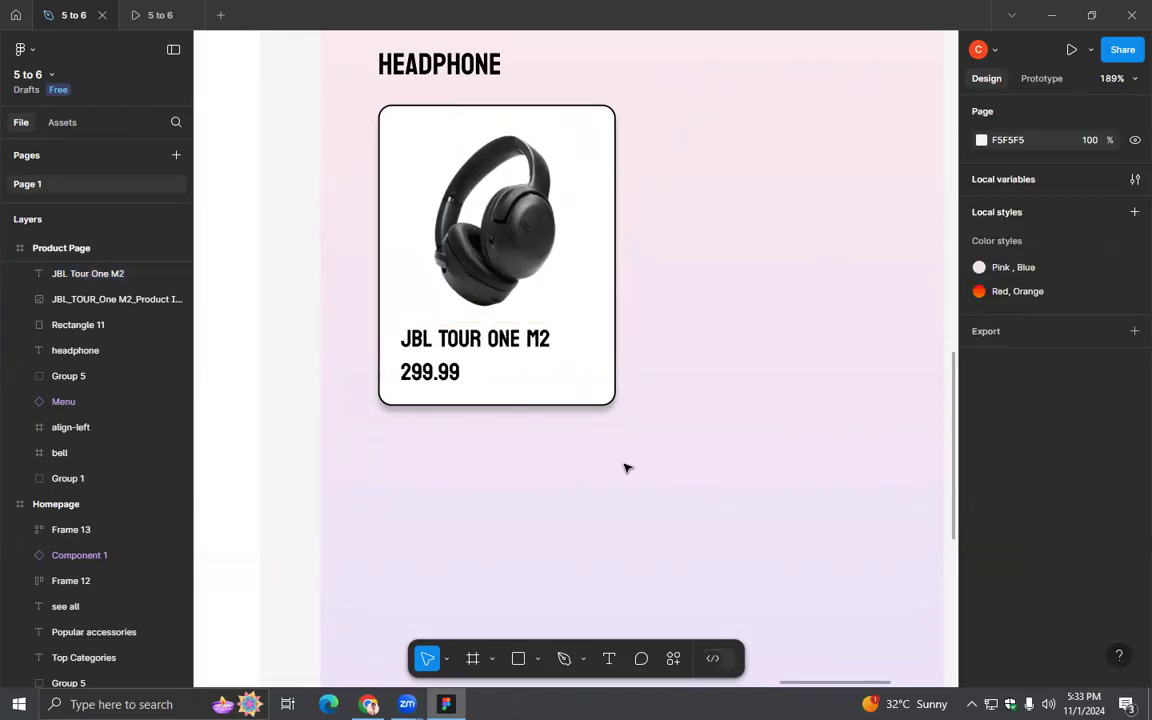
- Draw a horizontal divider line about 135 wide between the headphone image and the product name
key("alt+Tab")
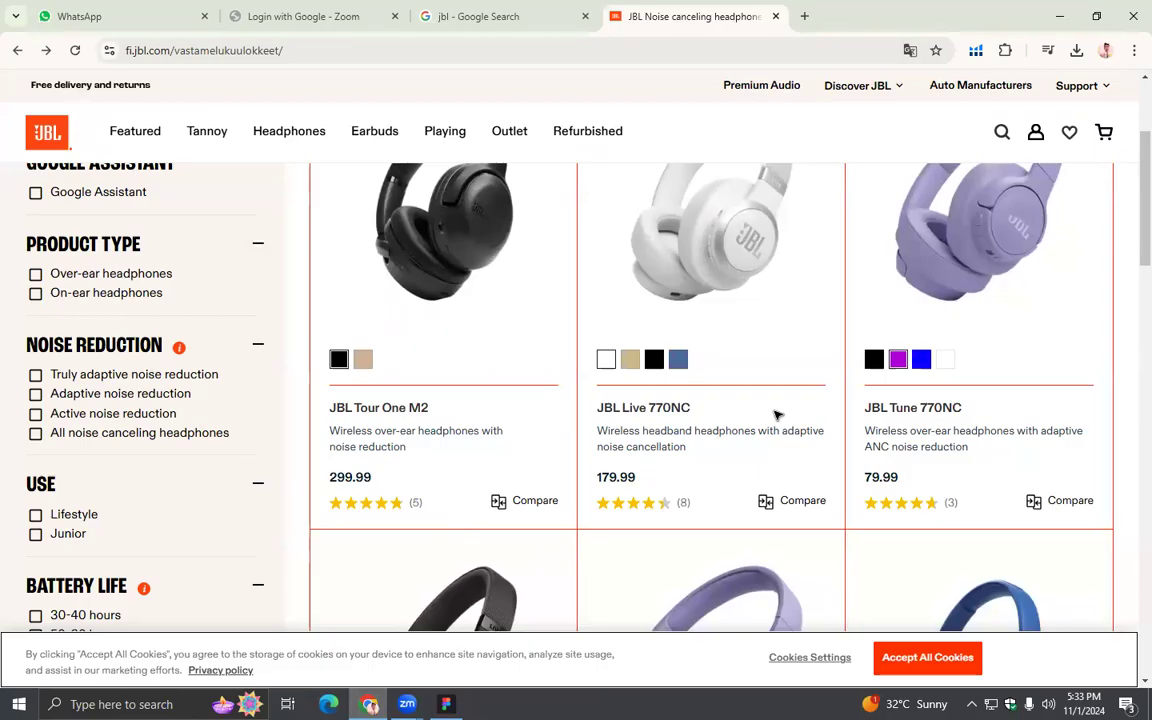
key("alt+Tab")
left_click(538, 658)
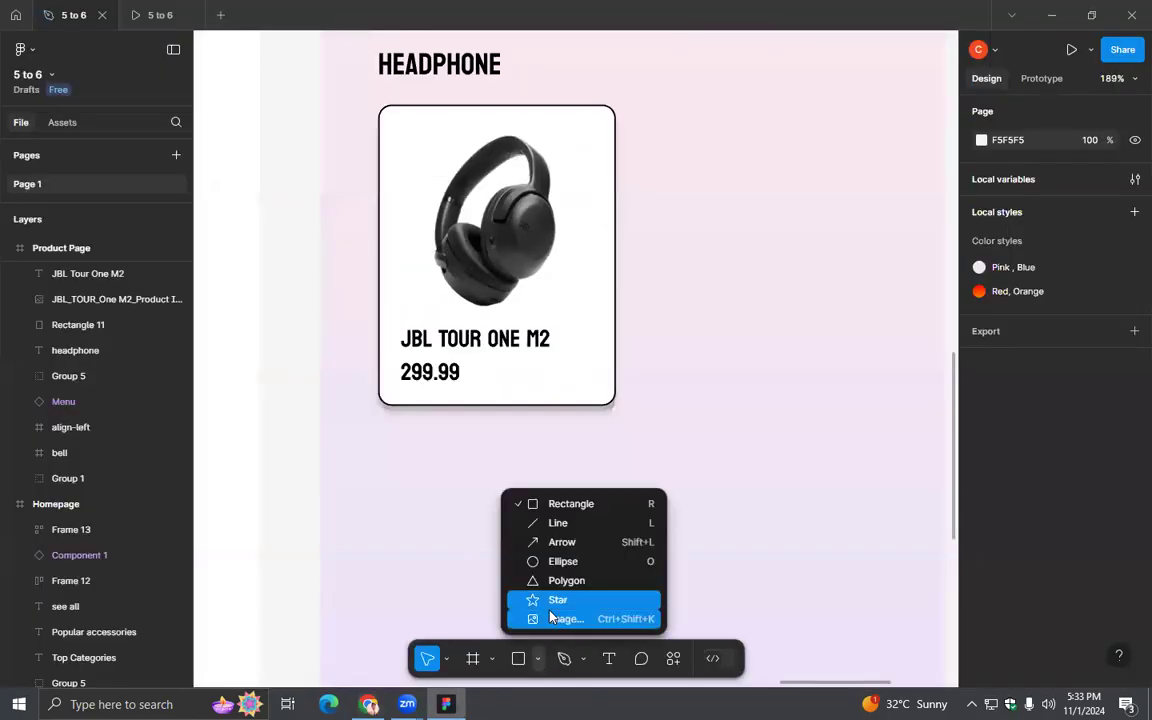
left_click(556, 523)
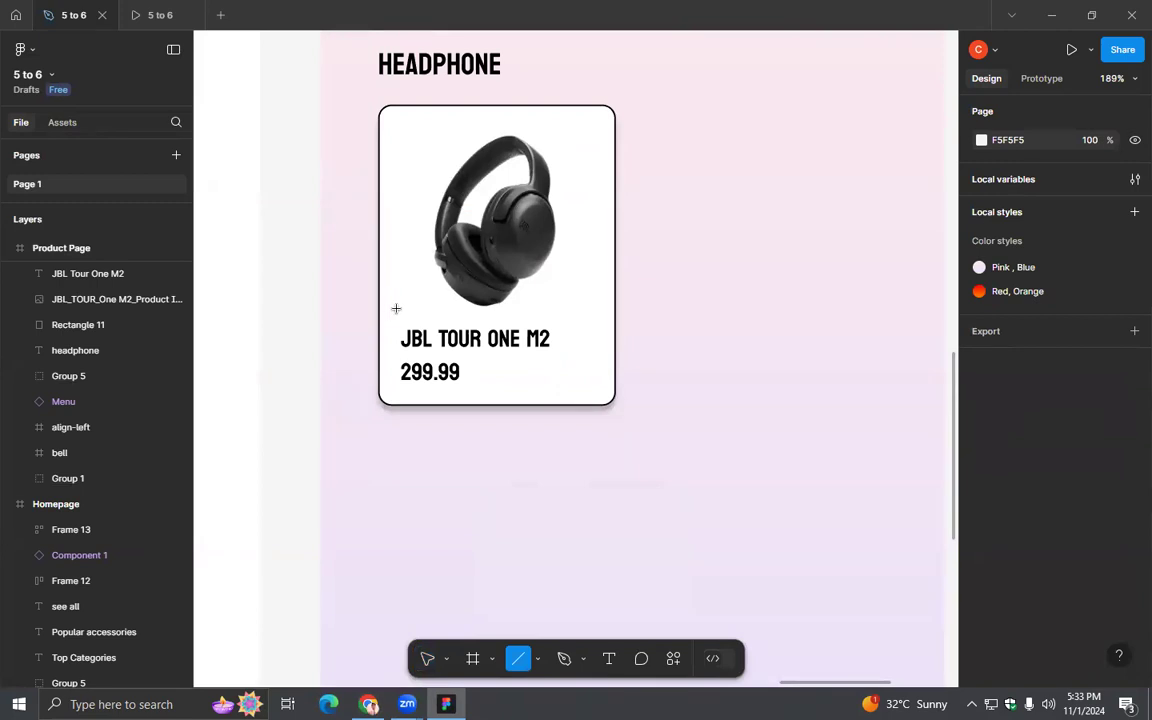
mouse_move(398, 309)
left_mouse_down()
mouse_move(599, 316)
mouse_move(601, 326)
left_mouse_up()
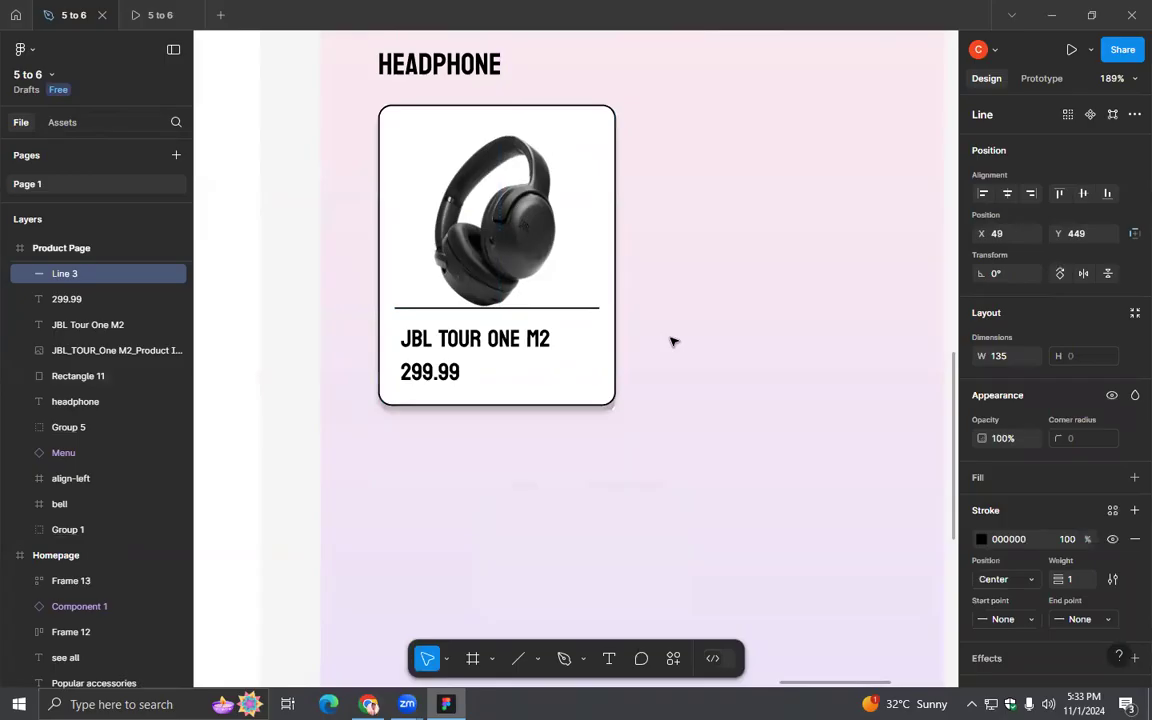
- Nudge the divider line down slightly so it sits clear of the headphone image
left_click(608, 273, "shift")
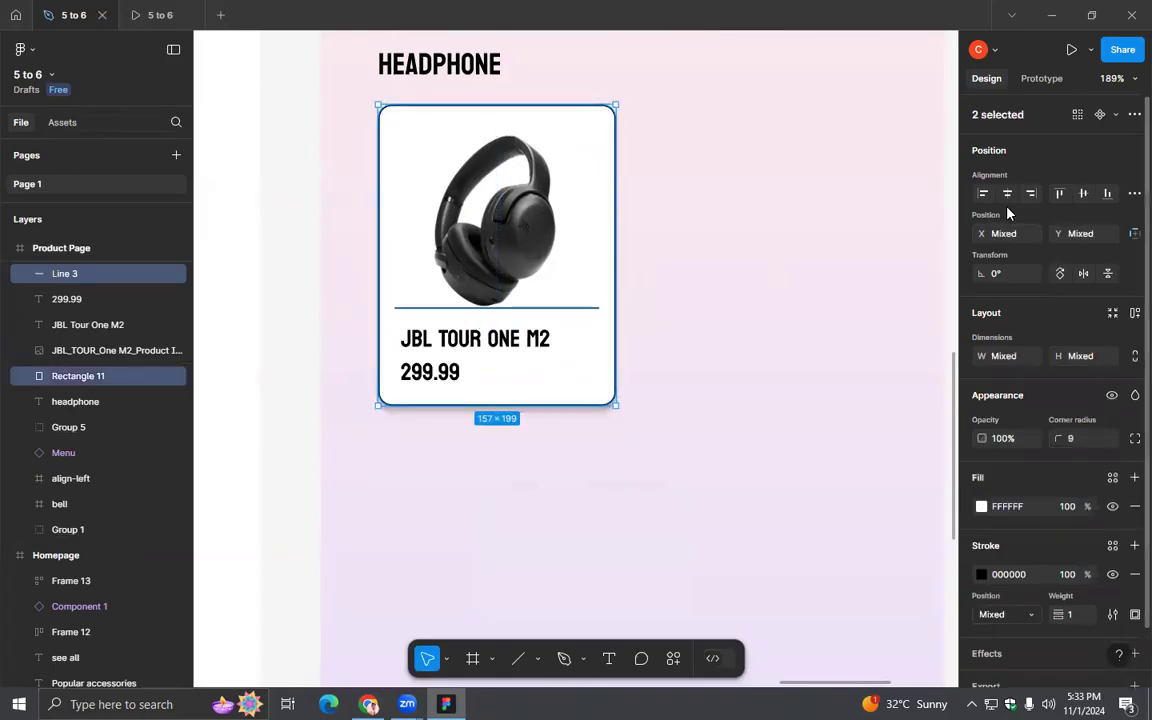
key("Escape")
left_click(591, 309)
key("Down")
key("Down")
key("Down")
key("Down")
key("Down")
key("Down")
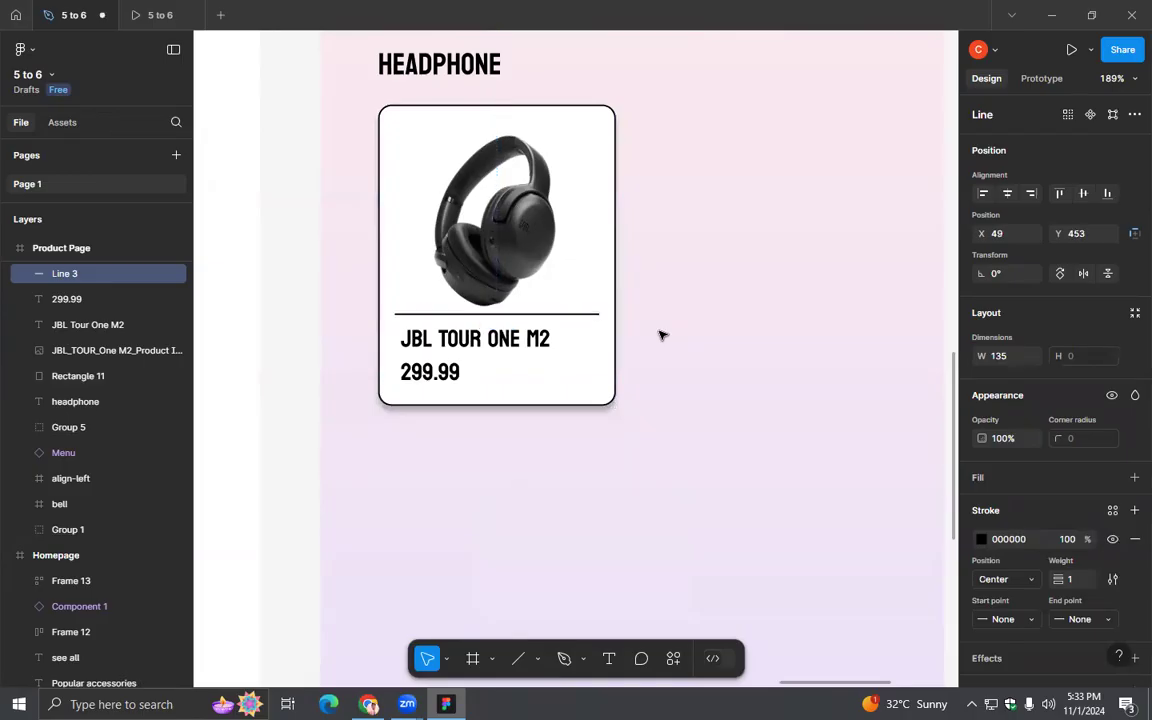
- Set the divider line's stroke weight to 2 and make its start and end points Round
left_click(1083, 580)
left_click(905, 455)
key("BackSpace")
type("2")
key("Return")
left_click(1033, 621)
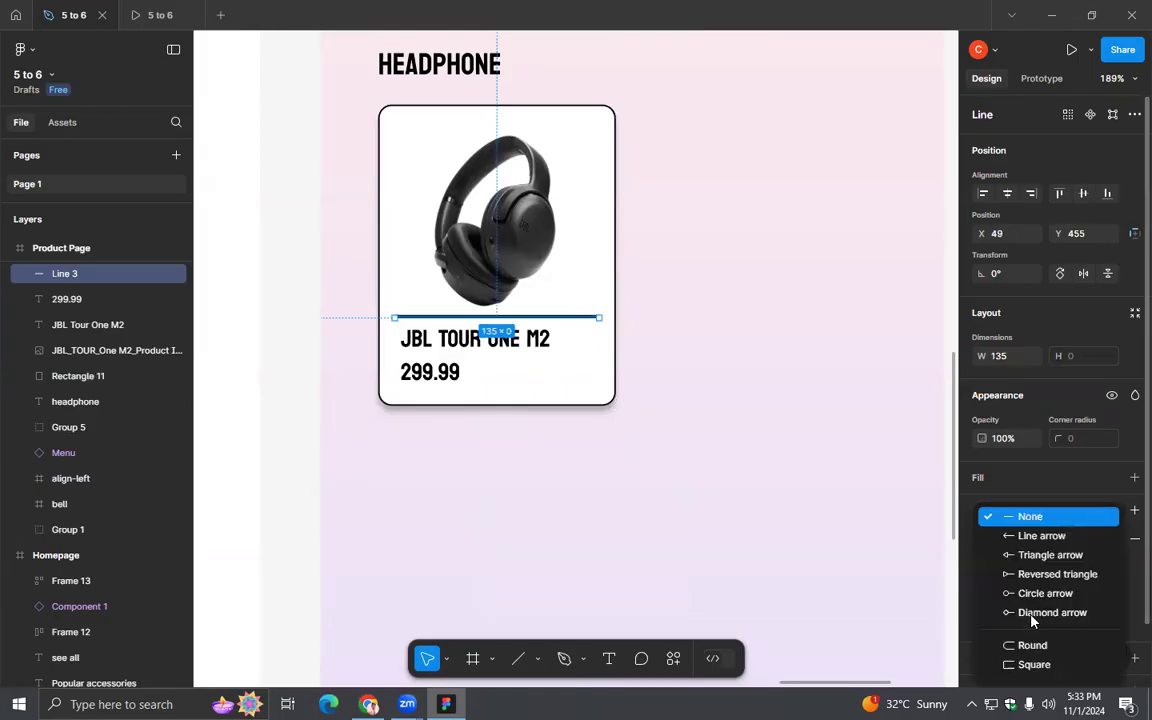
left_click(1027, 646)
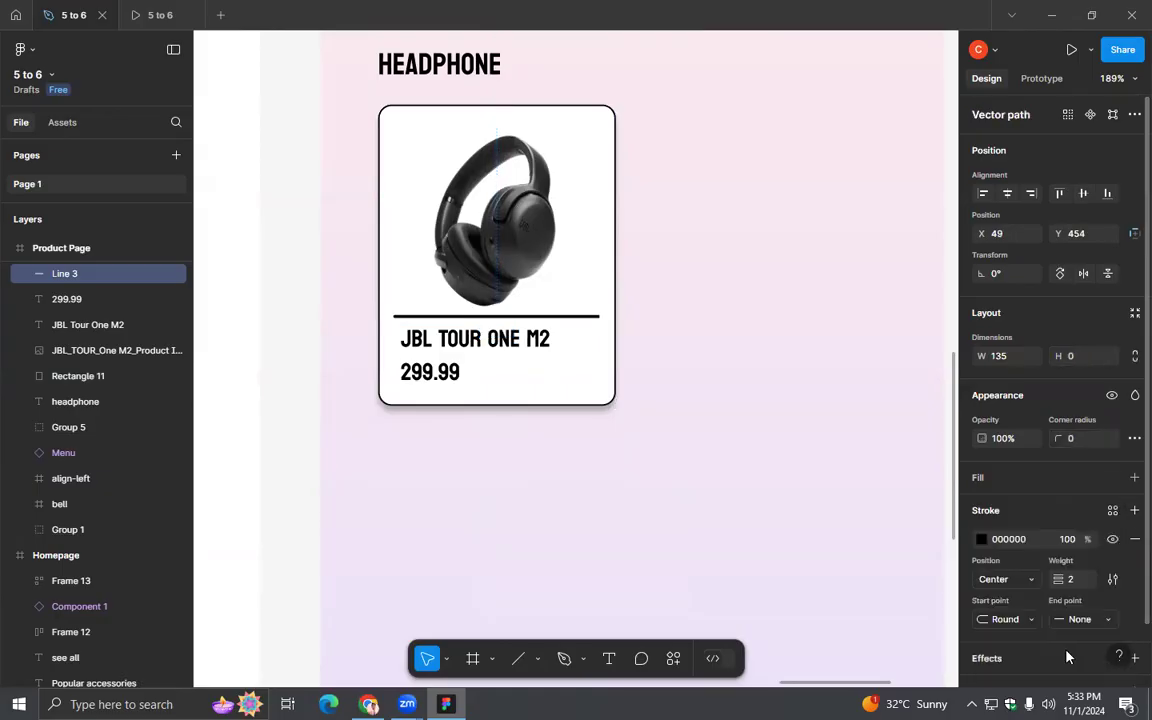
left_click(1077, 621)
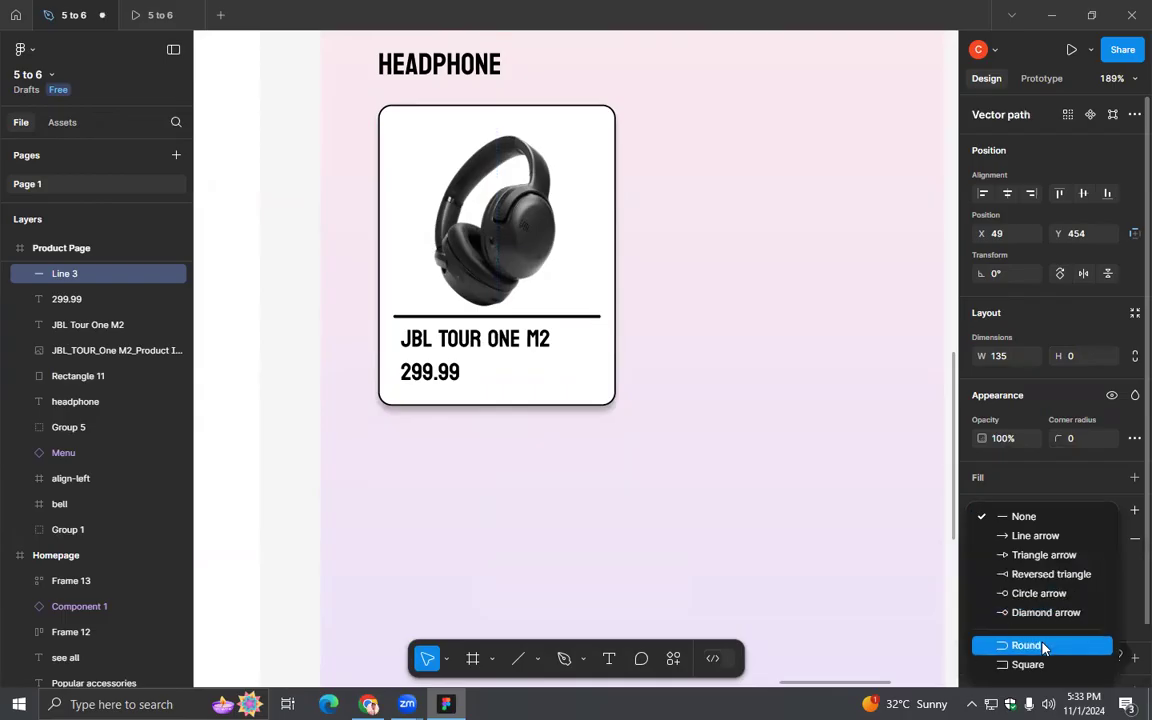
left_click(1040, 645)
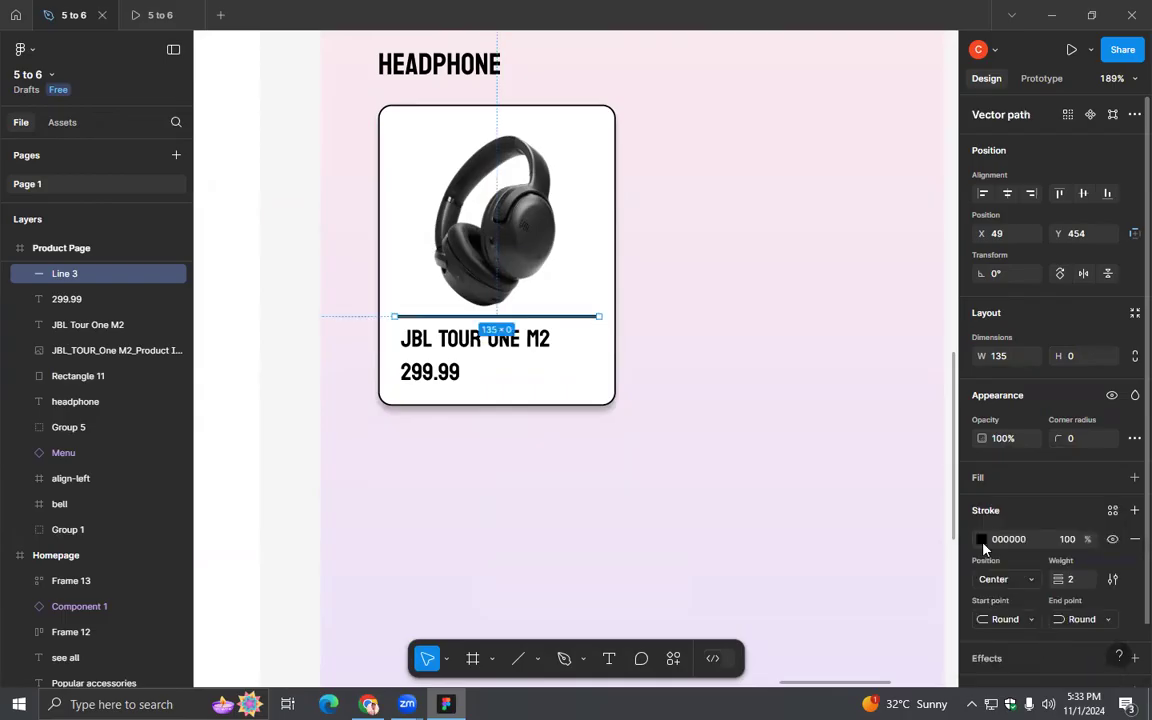
- Apply the saved "Pink , Blue" colour style to the divider line's stroke
left_click(981, 540)
left_click(850, 235)
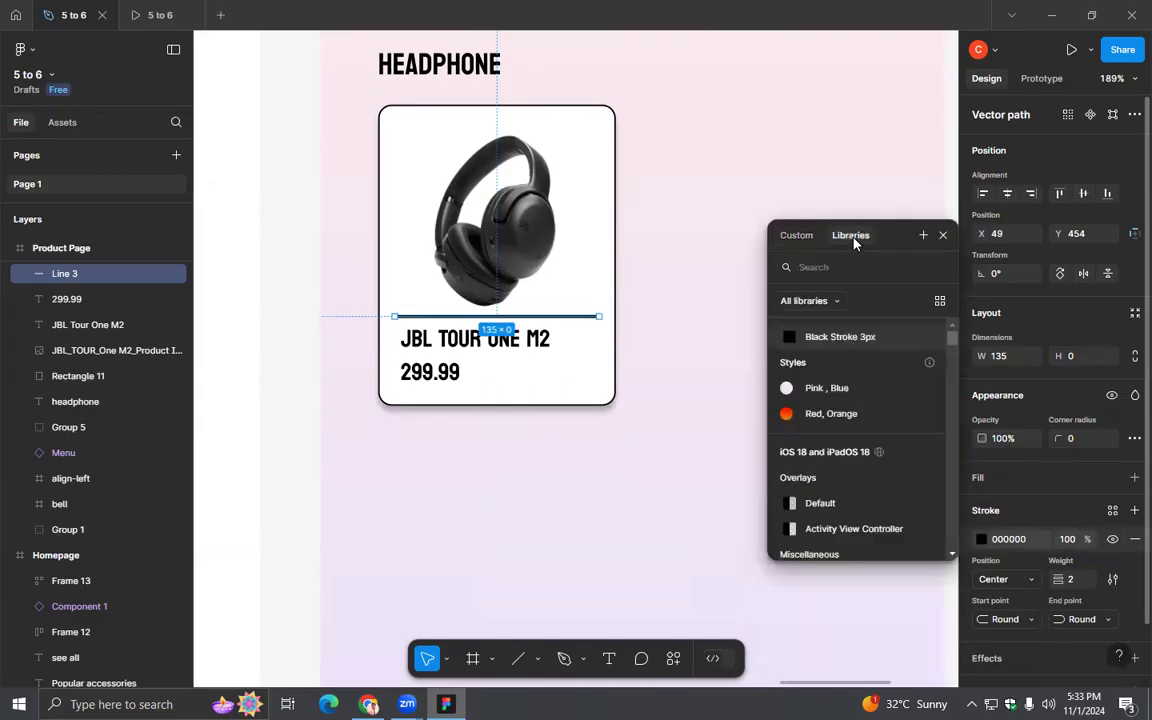
left_click(822, 393)
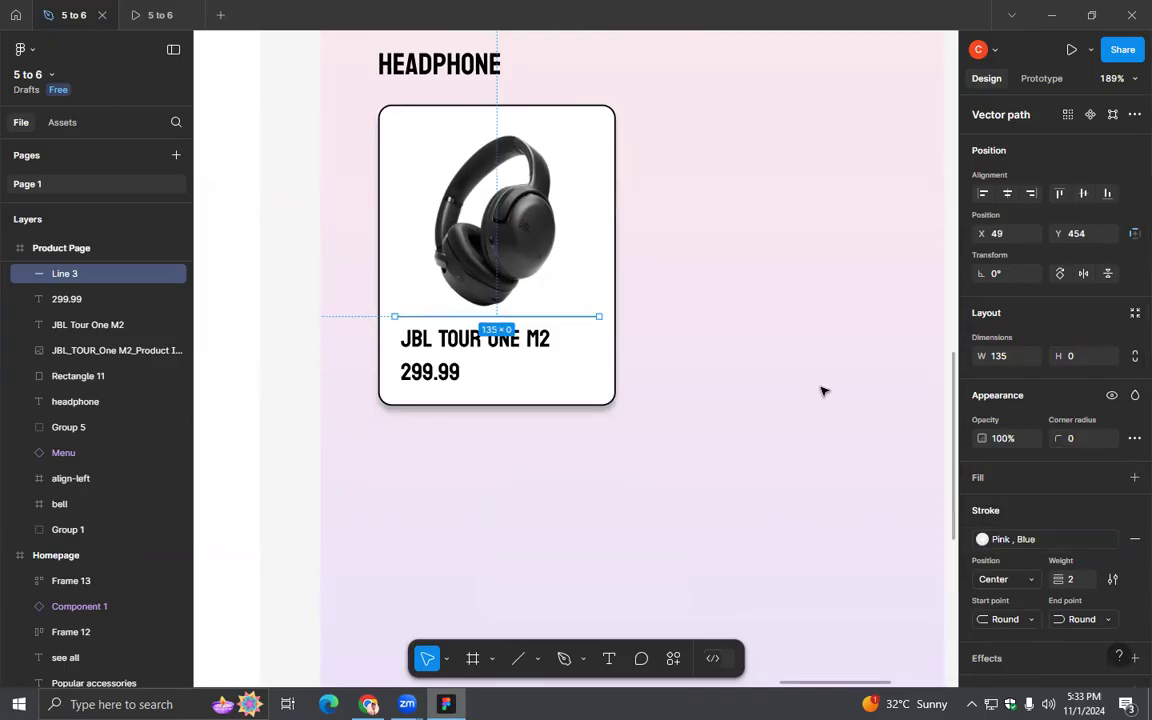
left_click(761, 388)
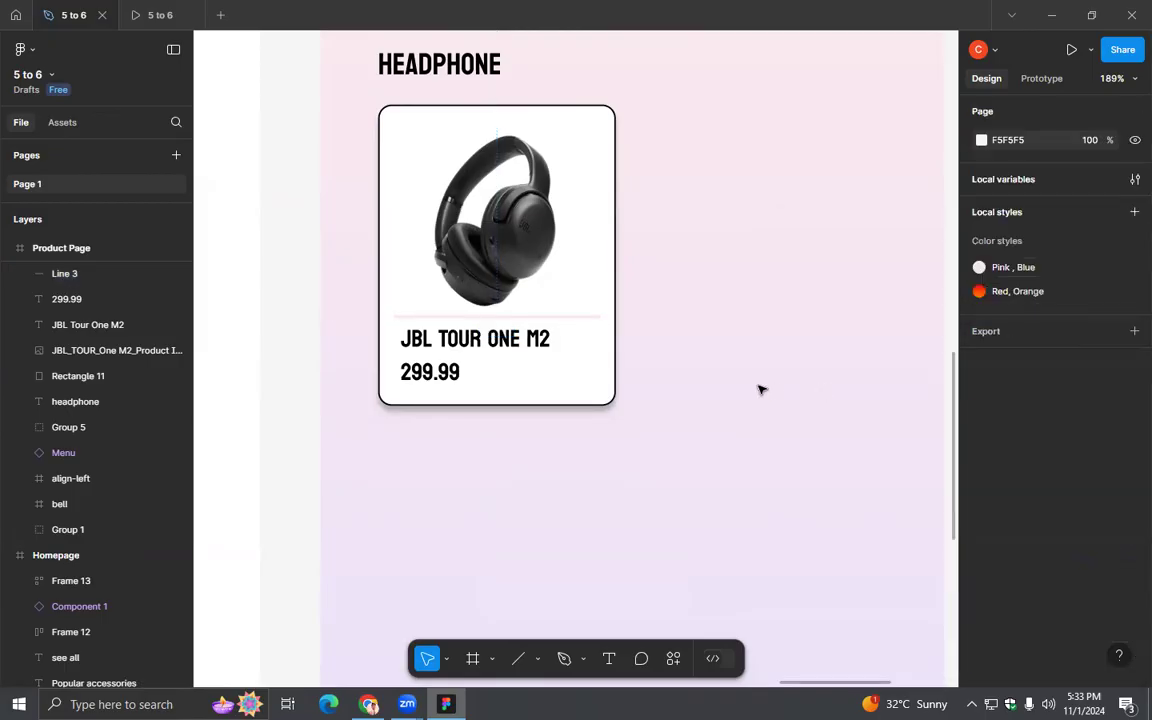
- Replace the divider line's stroke style with the custom light blue C0CBFF
left_click(550, 317)
left_click(985, 541)
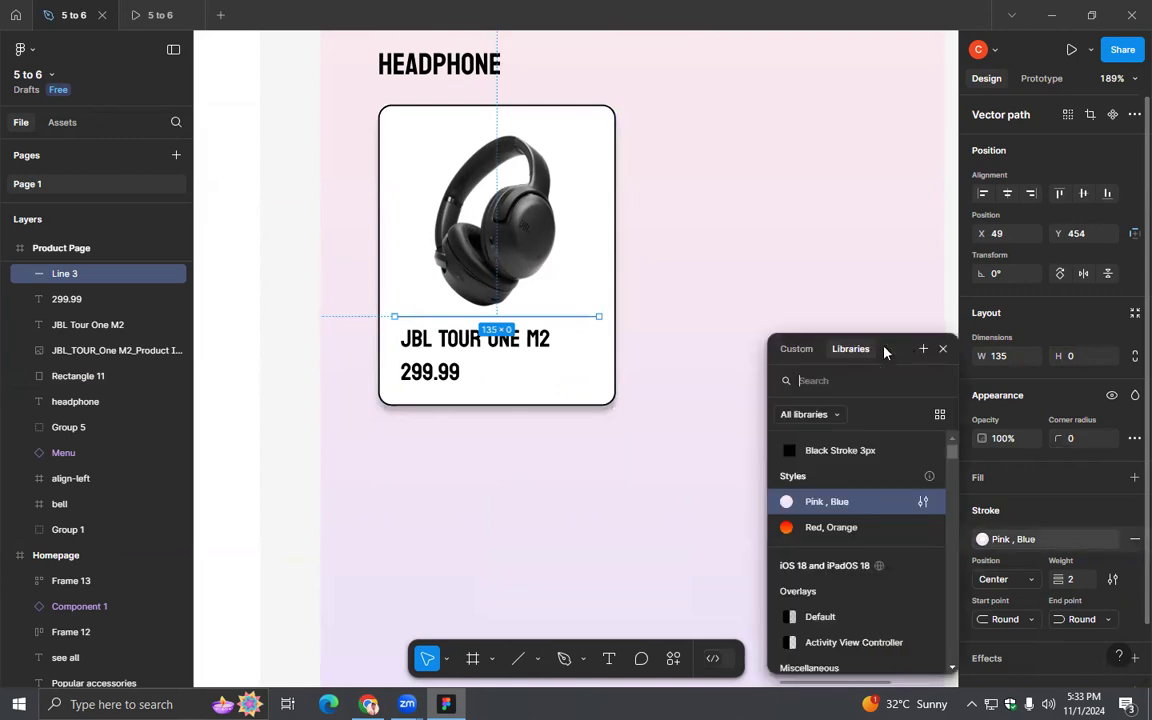
left_click(797, 347)
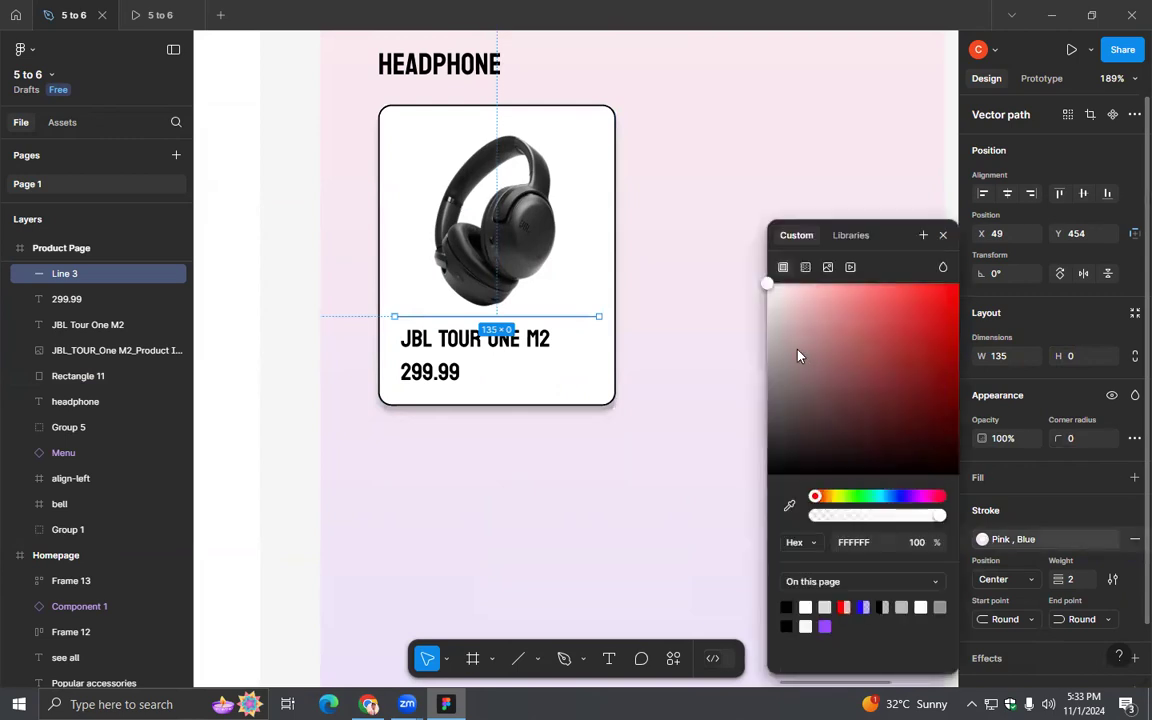
left_click(916, 496)
mouse_move(897, 352)
left_mouse_down()
mouse_move(872, 301)
mouse_move(815, 286)
left_mouse_up()
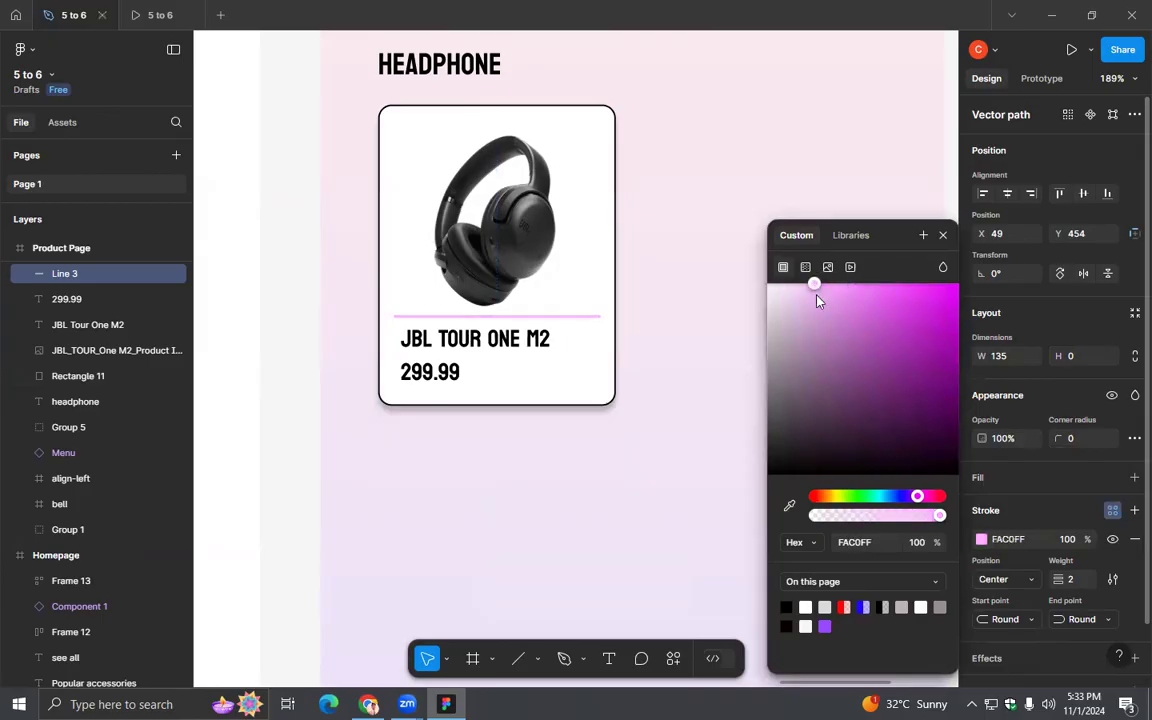
left_click(883, 496)
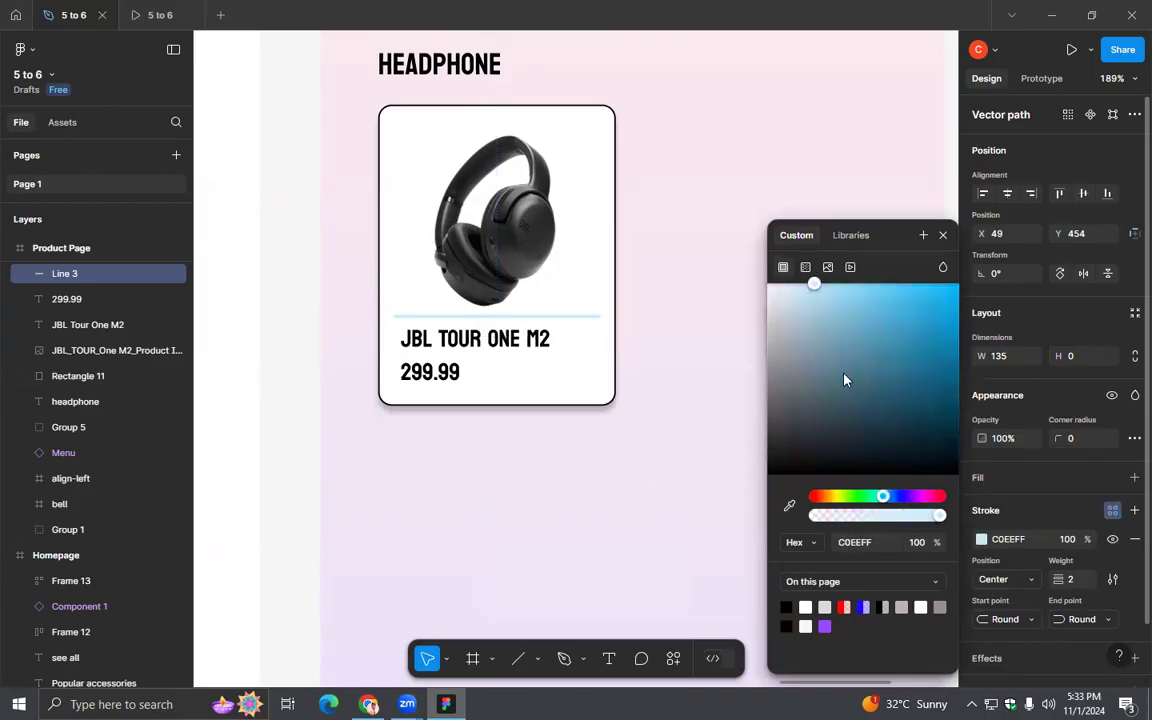
left_click_drag(883, 496, 897, 497)
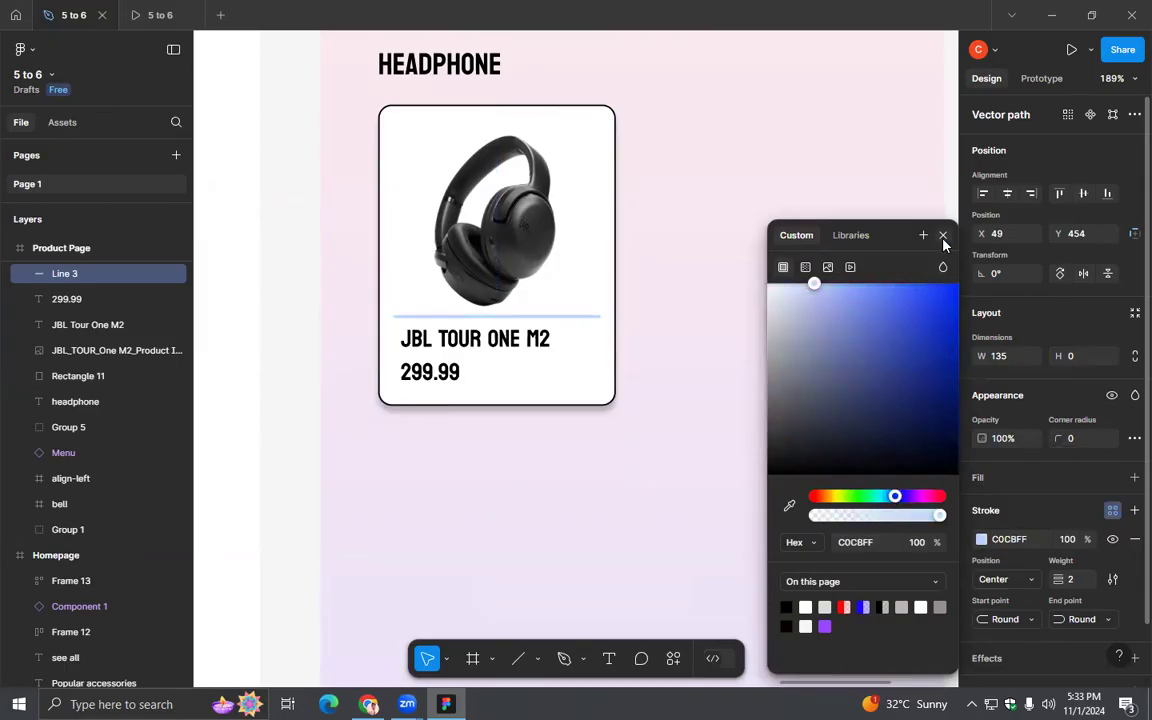
left_click(942, 235)
left_click(621, 346)
- Nudge the divider line down by one step between the headphone image and the product name
left_click(536, 317)
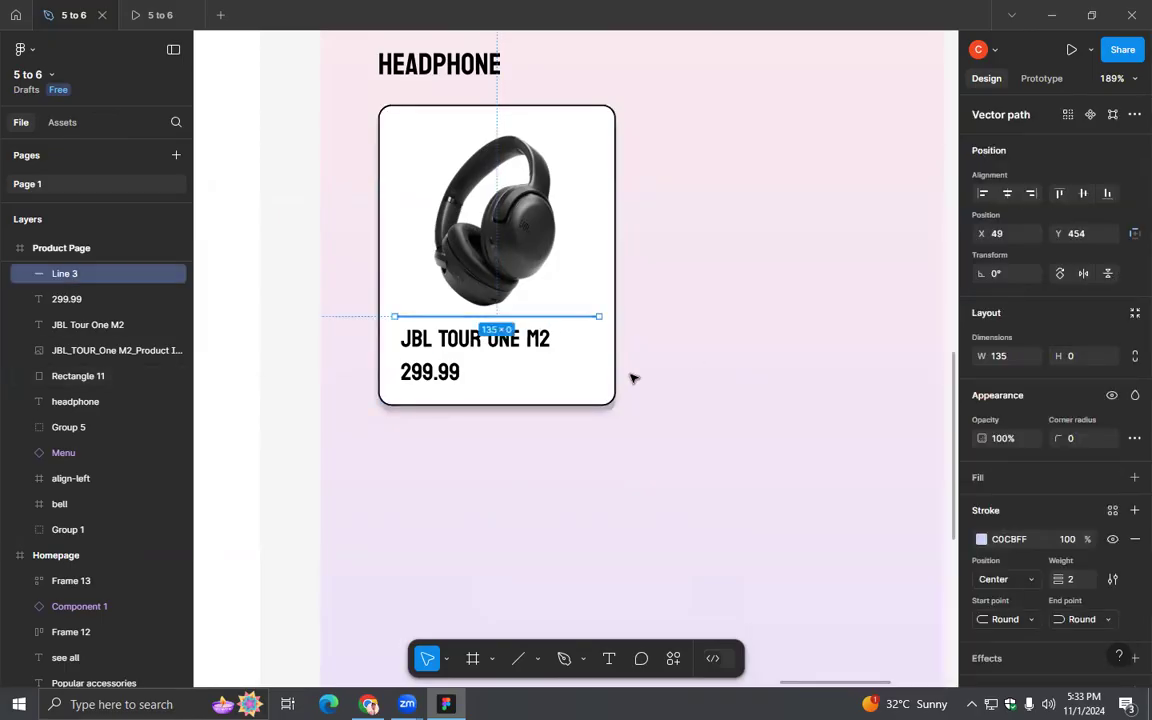
key("Down")
key("Down")
key("Up")
left_click(660, 406)
- Check the colour swatches in JBL's catalogue, draw a square about 18 × 18 and place it beside the card's price
left_click(370, 705)
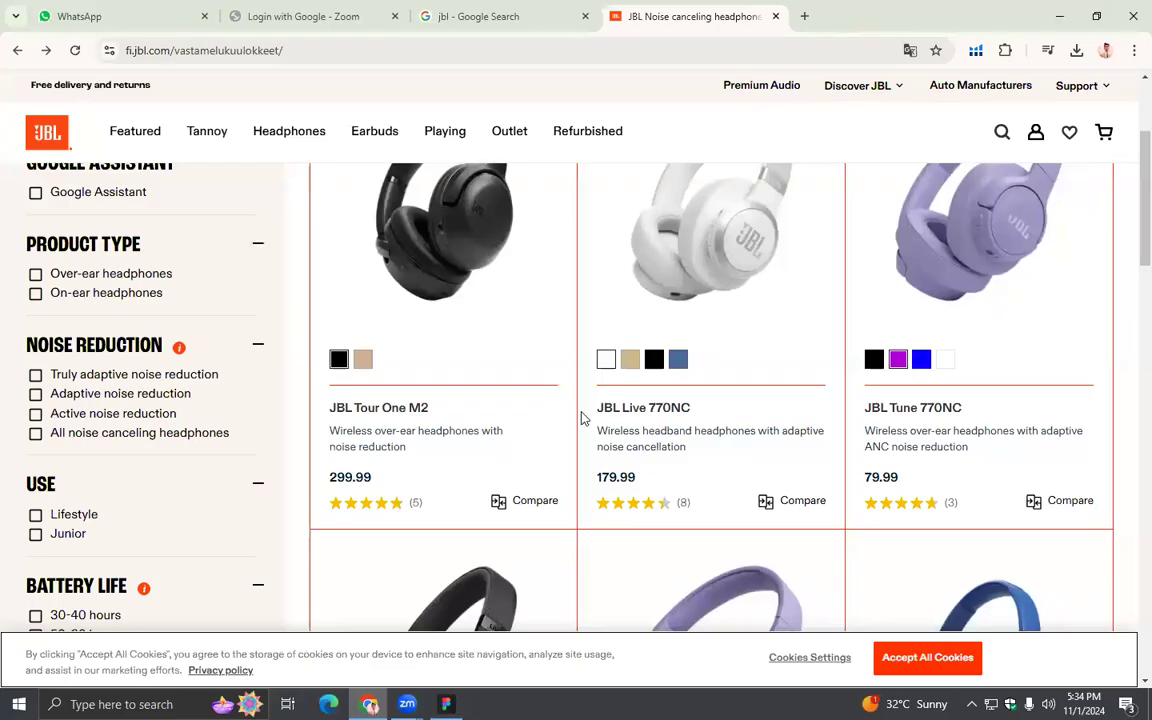
left_click(446, 704)
left_click(538, 660)
key("r")
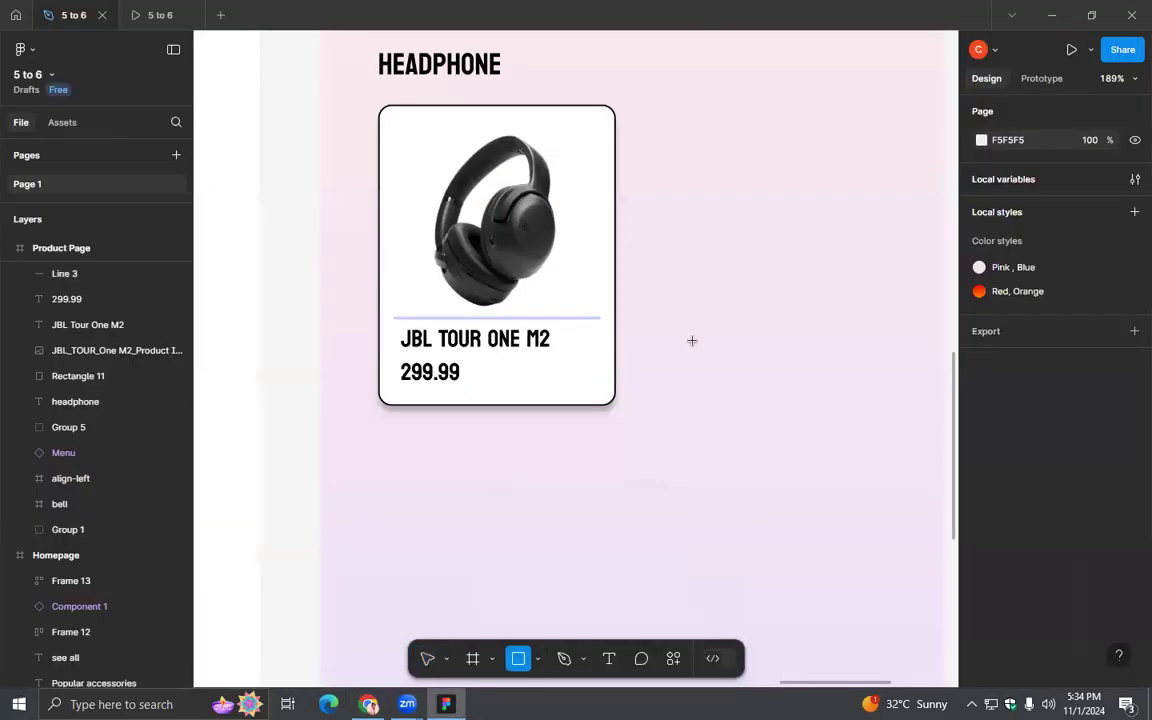
left_click_drag(683, 328, 715, 360)
left_click(738, 375)
left_click(700, 345)
left_click_drag(700, 345, 545, 374)
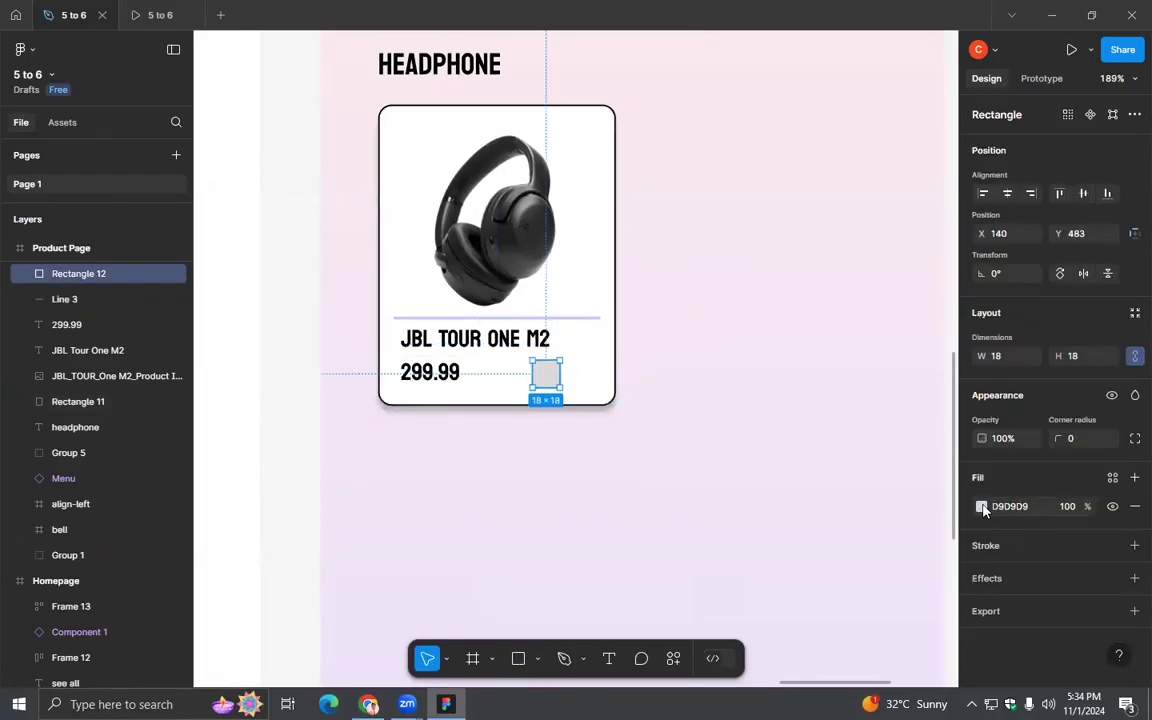
- Fill the small square with the near-black 252525 sampled from the card
left_click(982, 507)
left_click(790, 503)
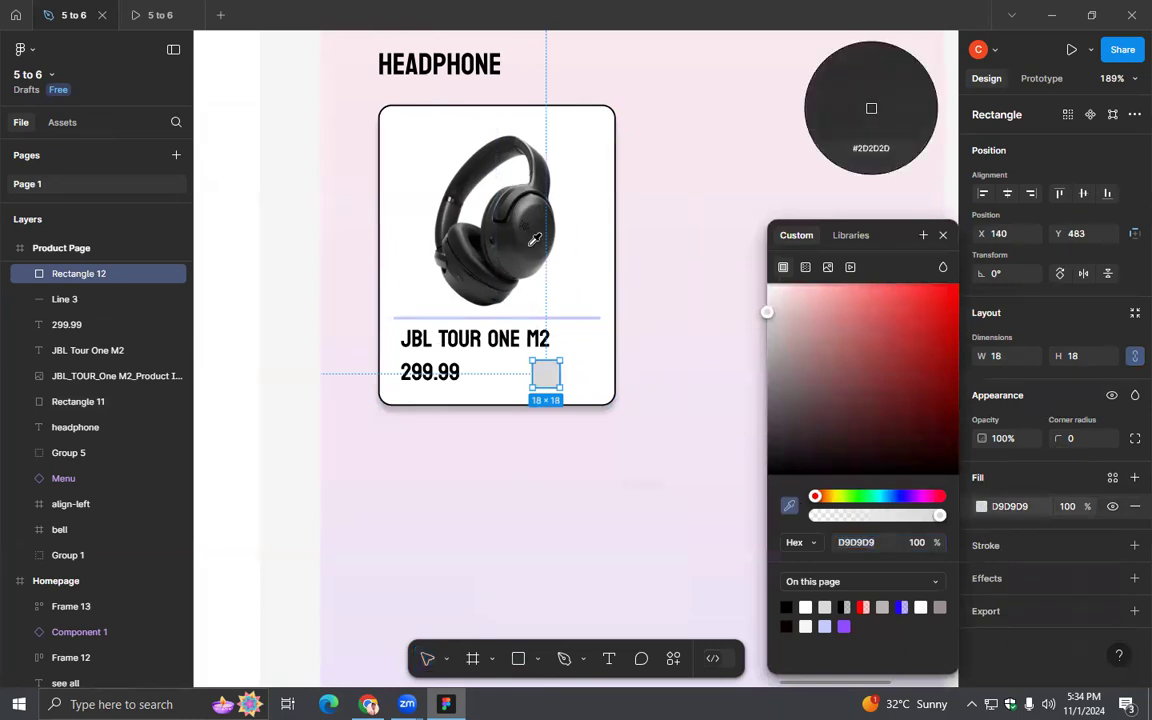
left_click(490, 336)
left_click(790, 504)
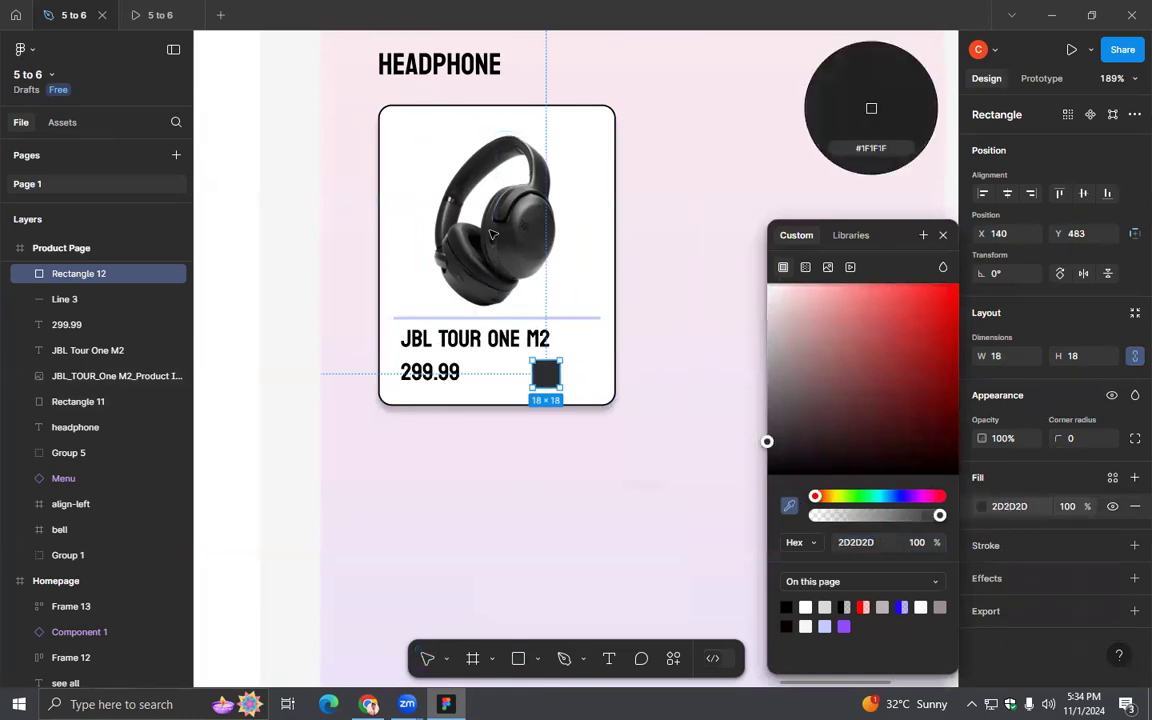
left_click(460, 243)
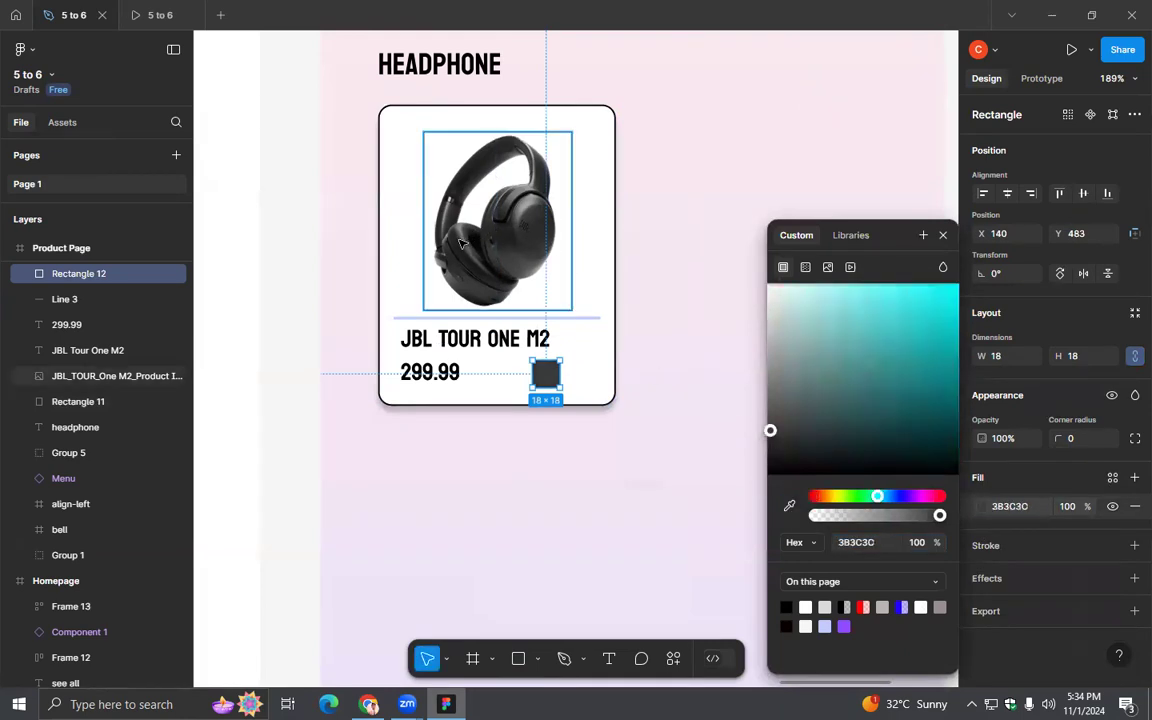
left_click(790, 504)
left_click(494, 338)
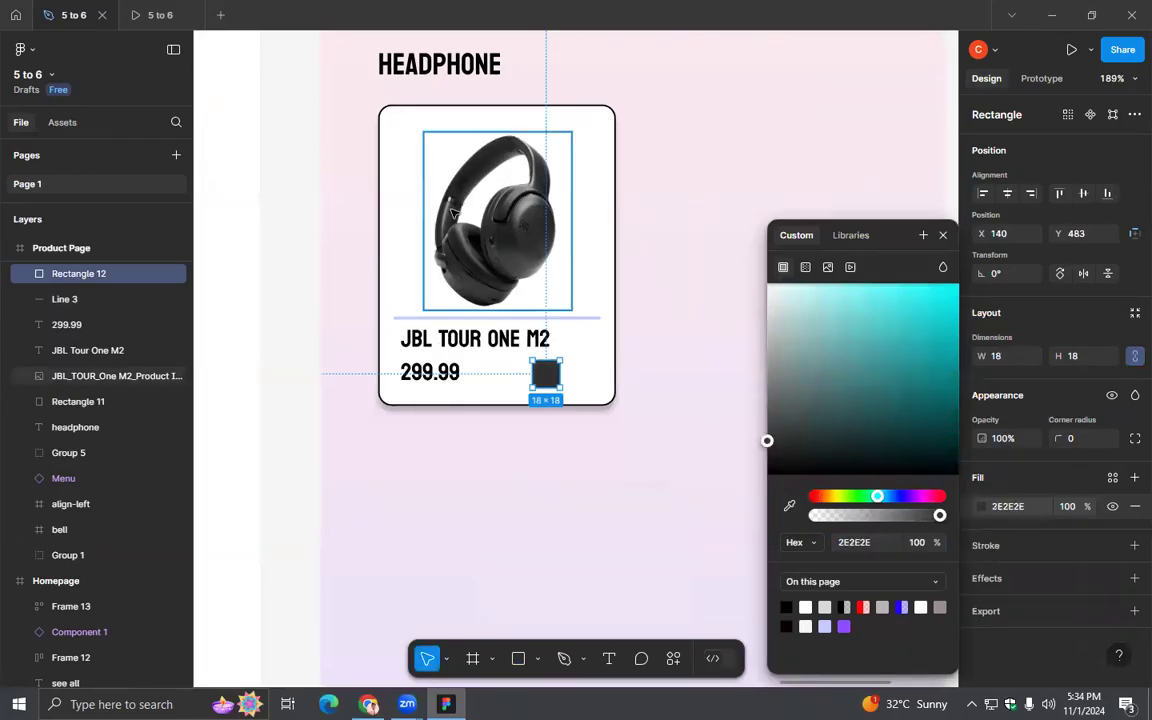
left_click(790, 504)
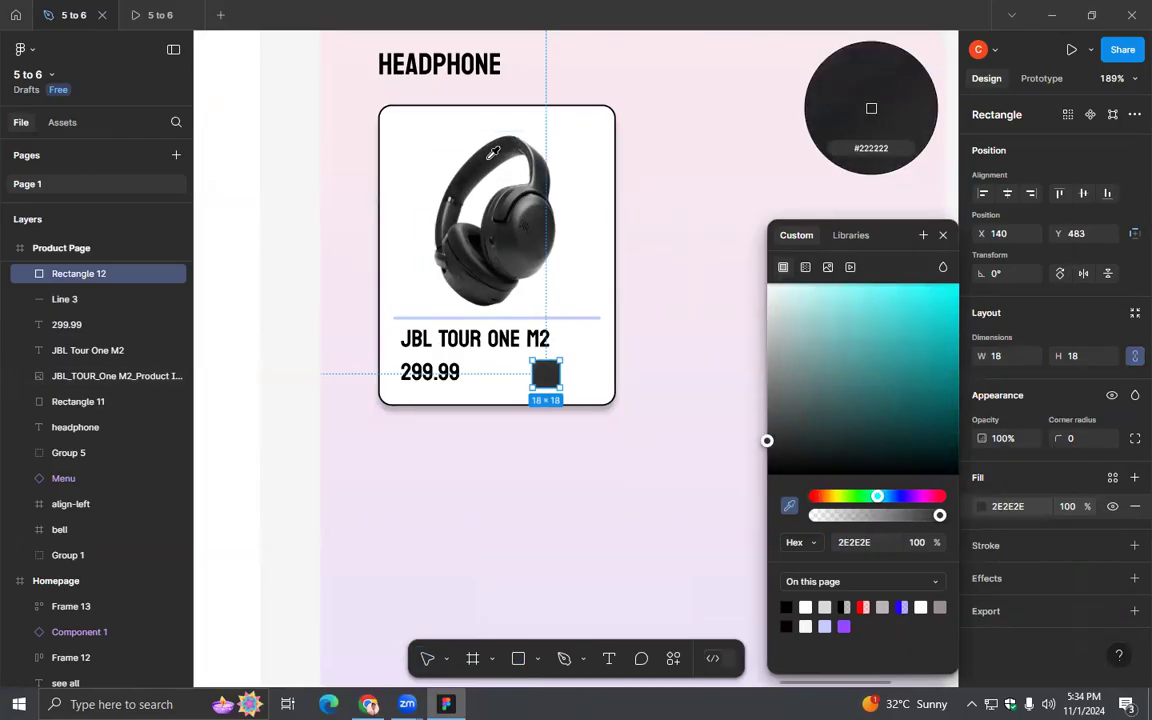
left_click(491, 337)
left_click(658, 308)
- Resize the dark swatch to 14 × 14, align it under the divider's end and put a duplicate between it and the price
left_click(553, 382)
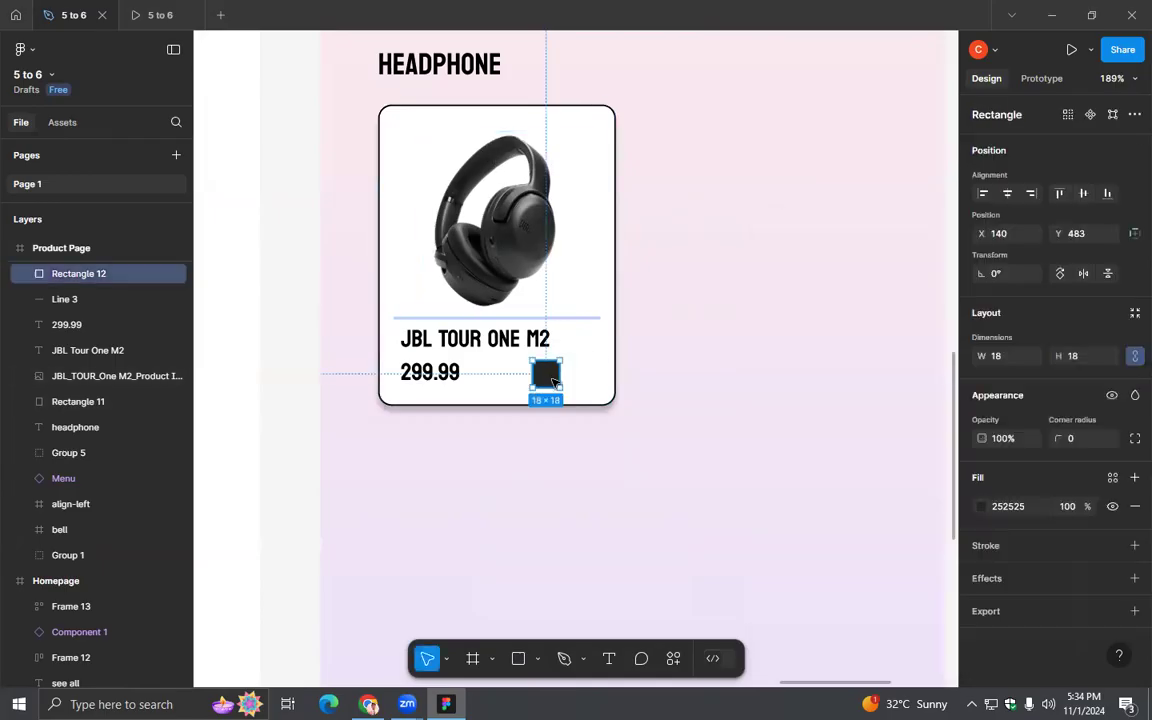
scroll(563, 393, "up", 3)
mouse_move(558, 385)
left_mouse_down()
mouse_move(540, 372)
mouse_move(610, 369)
mouse_move(550, 357)
mouse_move(572, 369)
left_mouse_up()
key("ctrl+d")
- Look up the second colour option of the JBL Tour One M2 in JBL's online catalogue
key("alt+Tab")
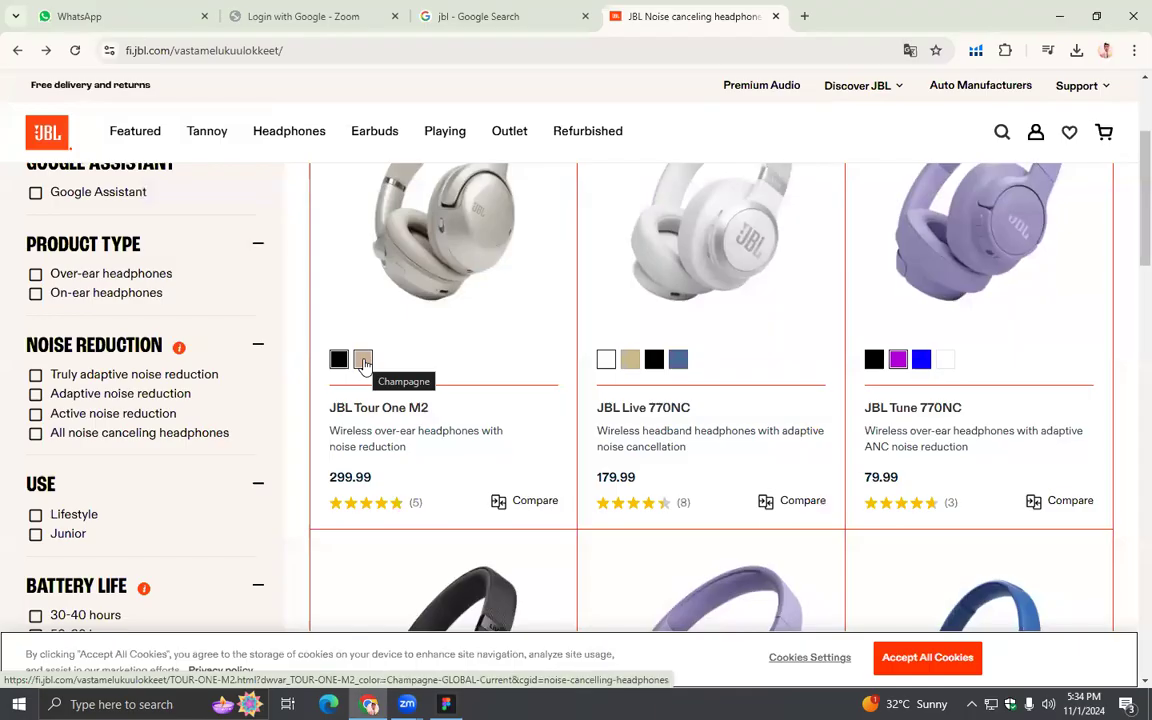
left_click(365, 366)
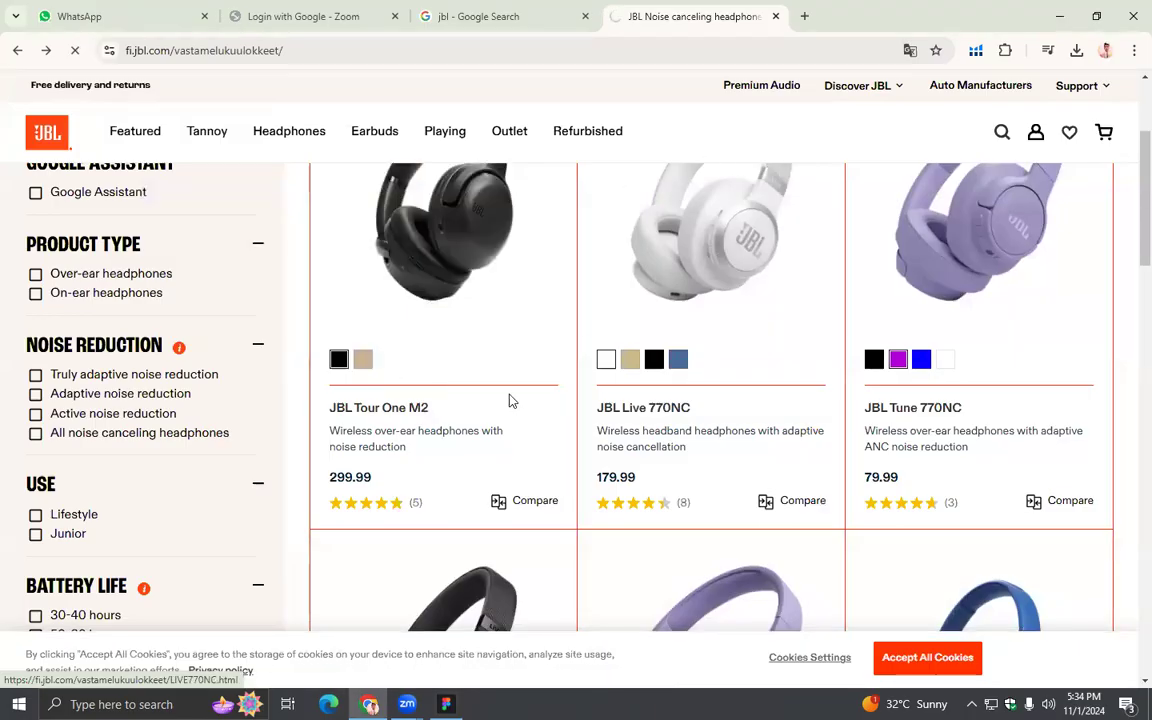
key("alt+Tab")
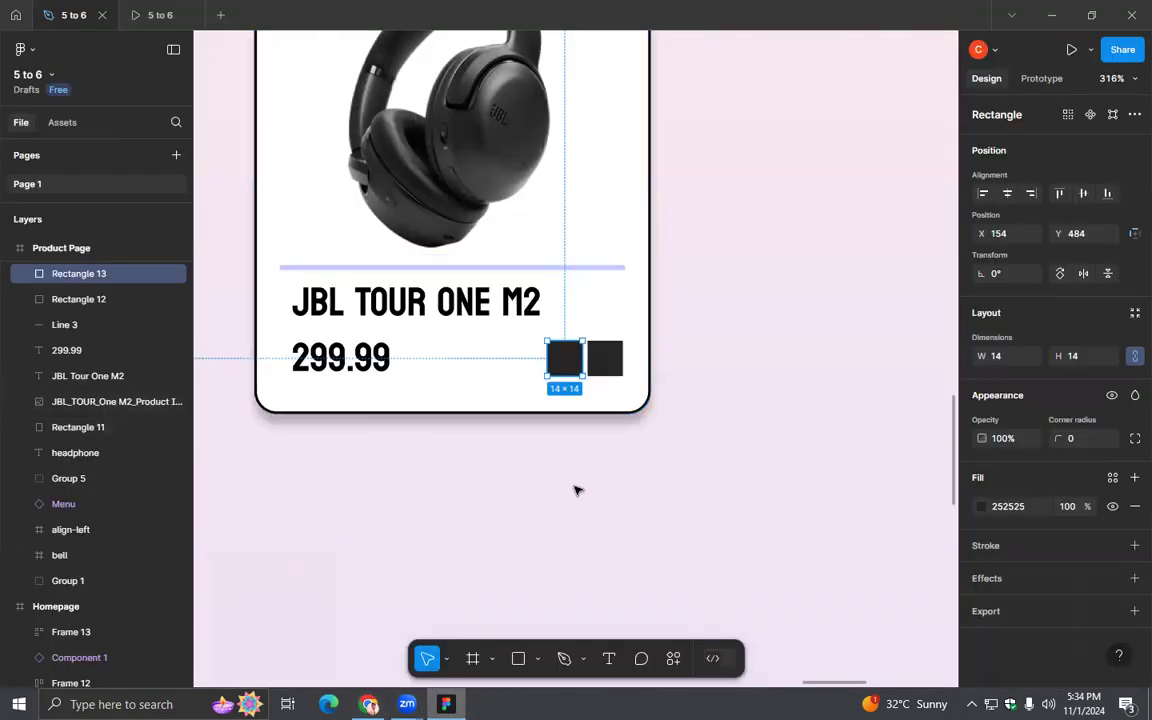
- Search the web for "champagne color code" in a new browser tab and copy the hex code #F7E7CE
key("alt+Tab")
left_click(802, 17)
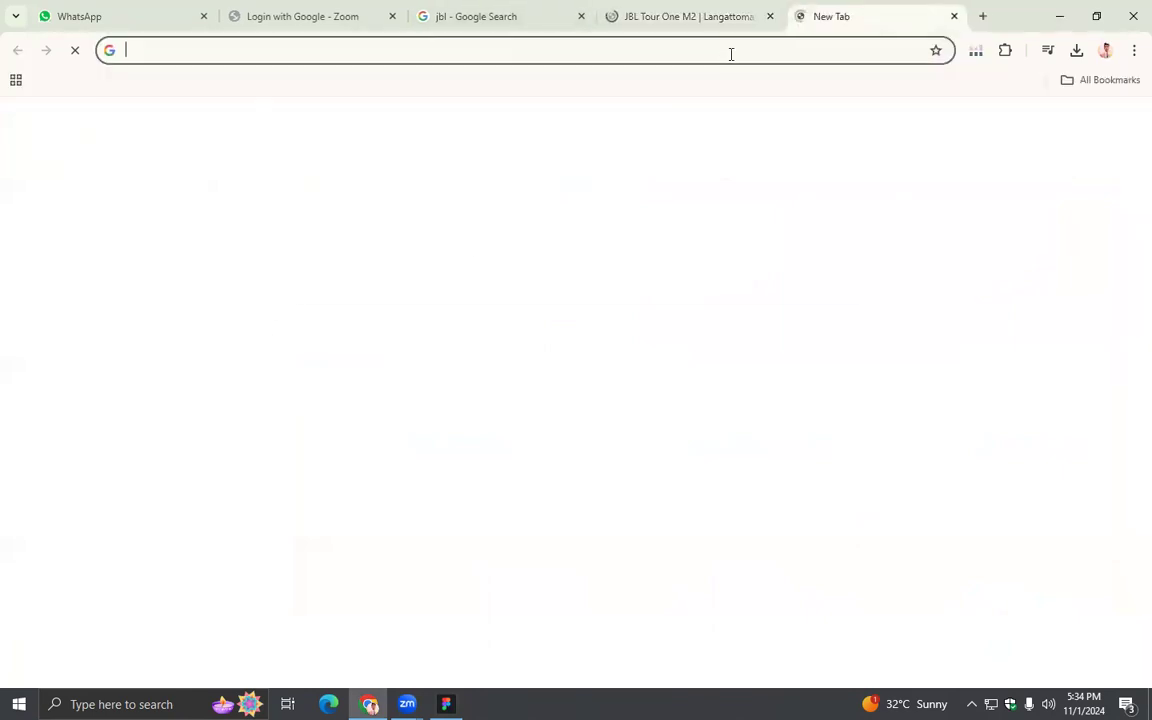
type("ch")
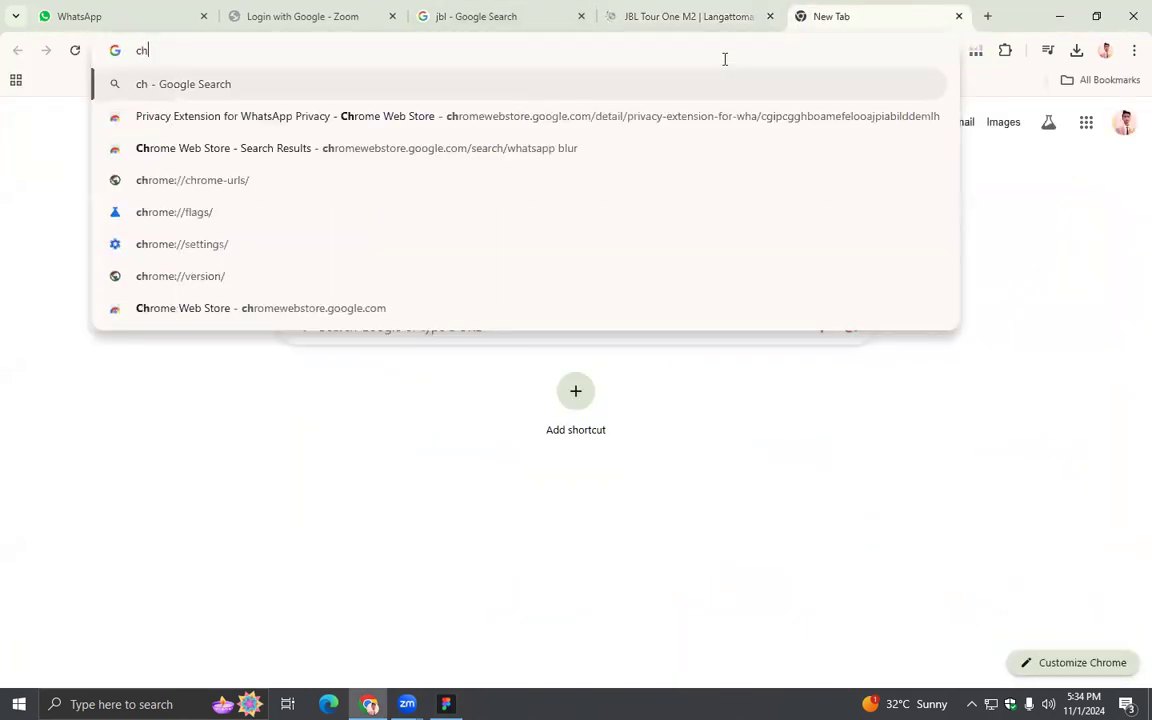
type("am")
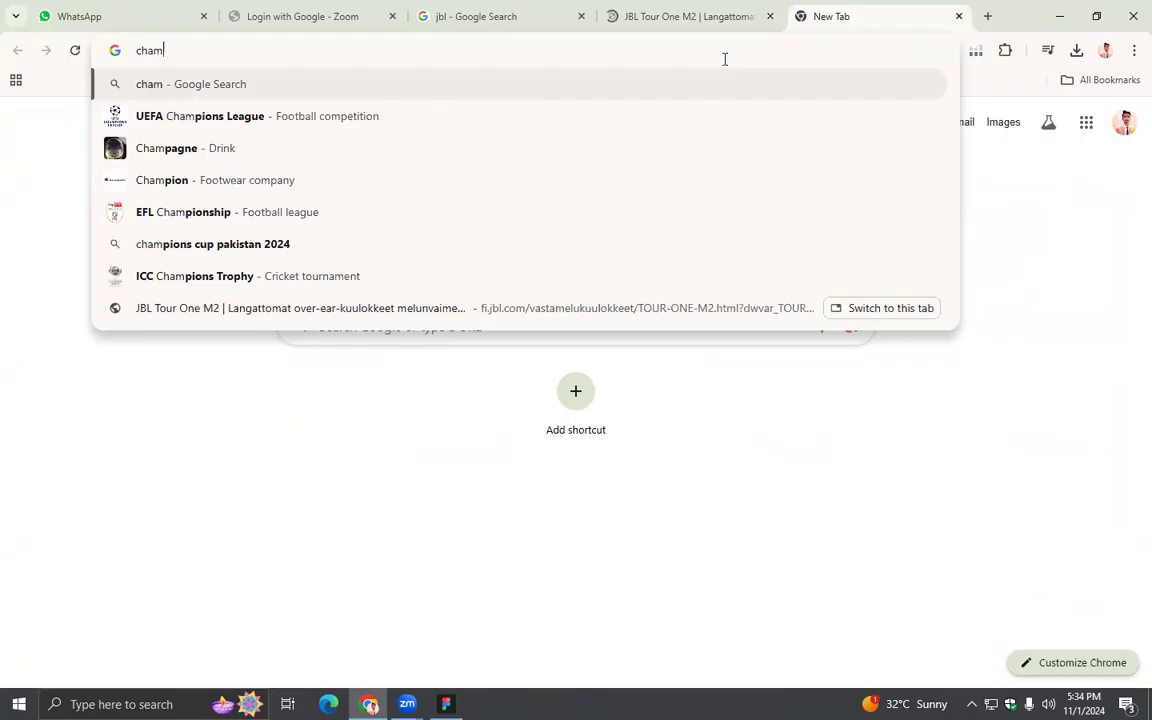
type("pagne ")
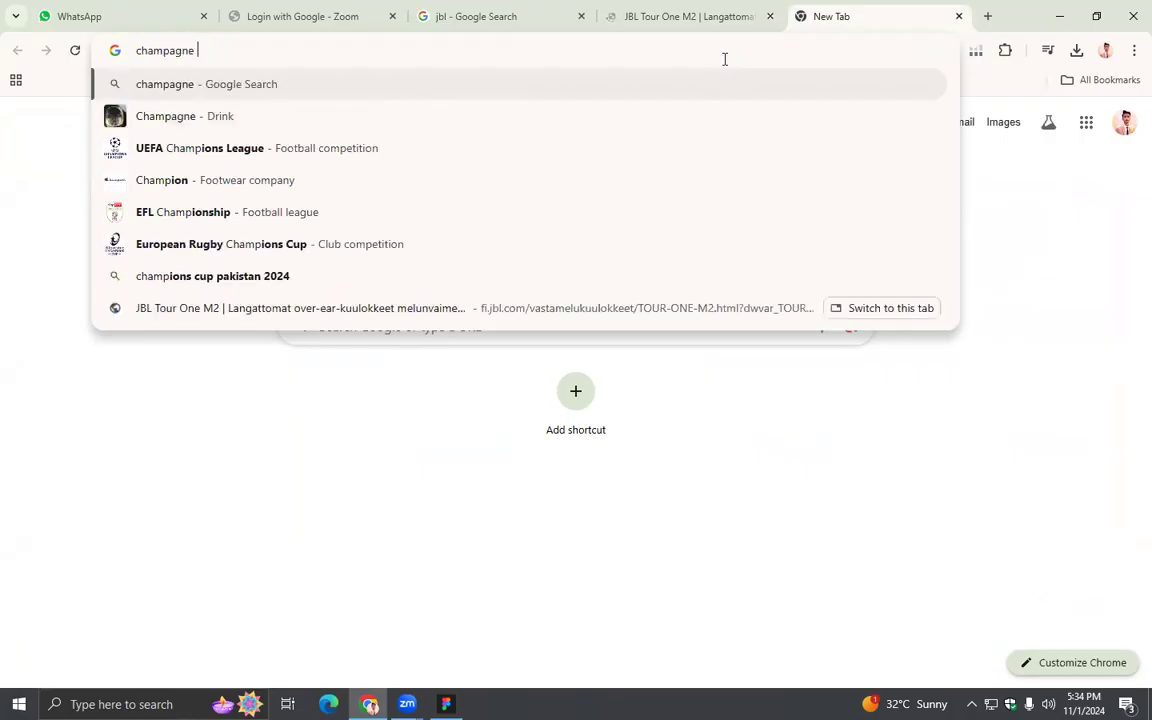
type("color")
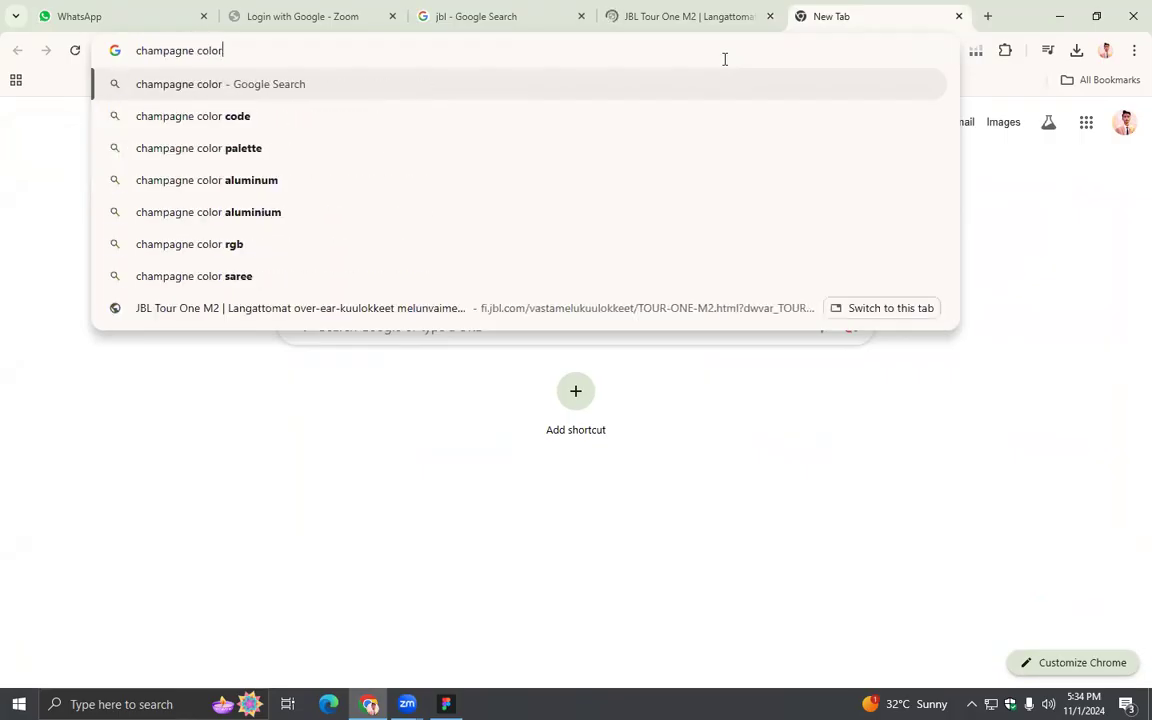
key("Down")
key("Return")
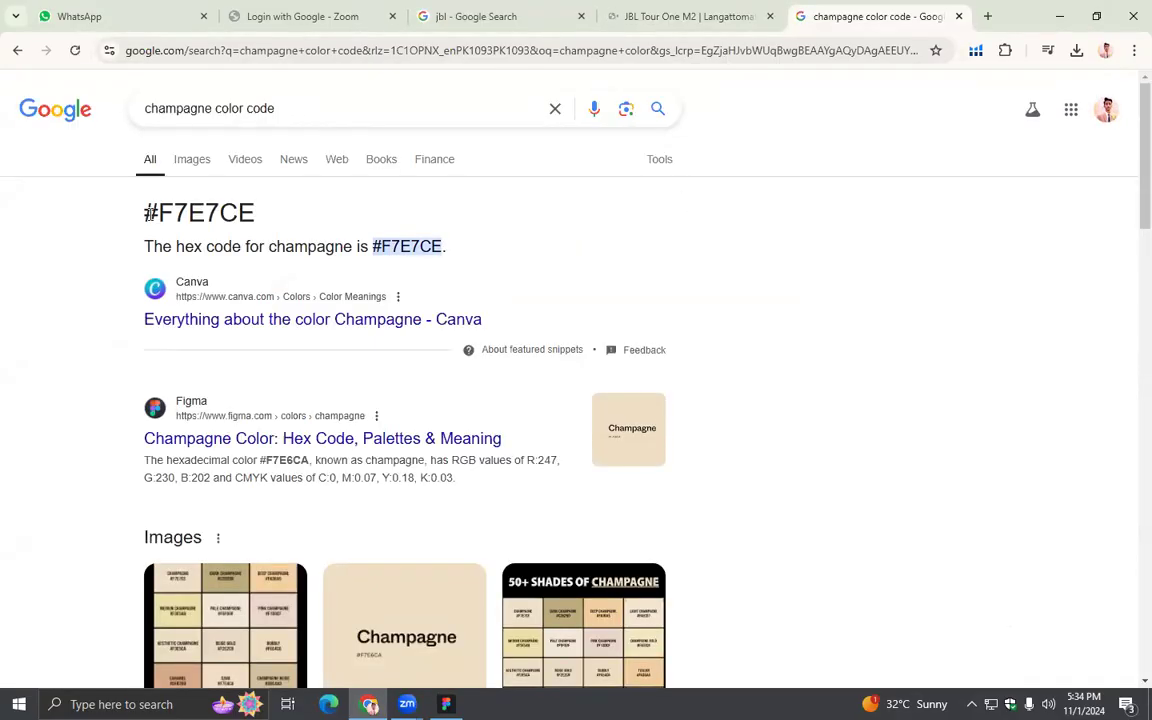
left_click_drag(147, 213, 261, 226)
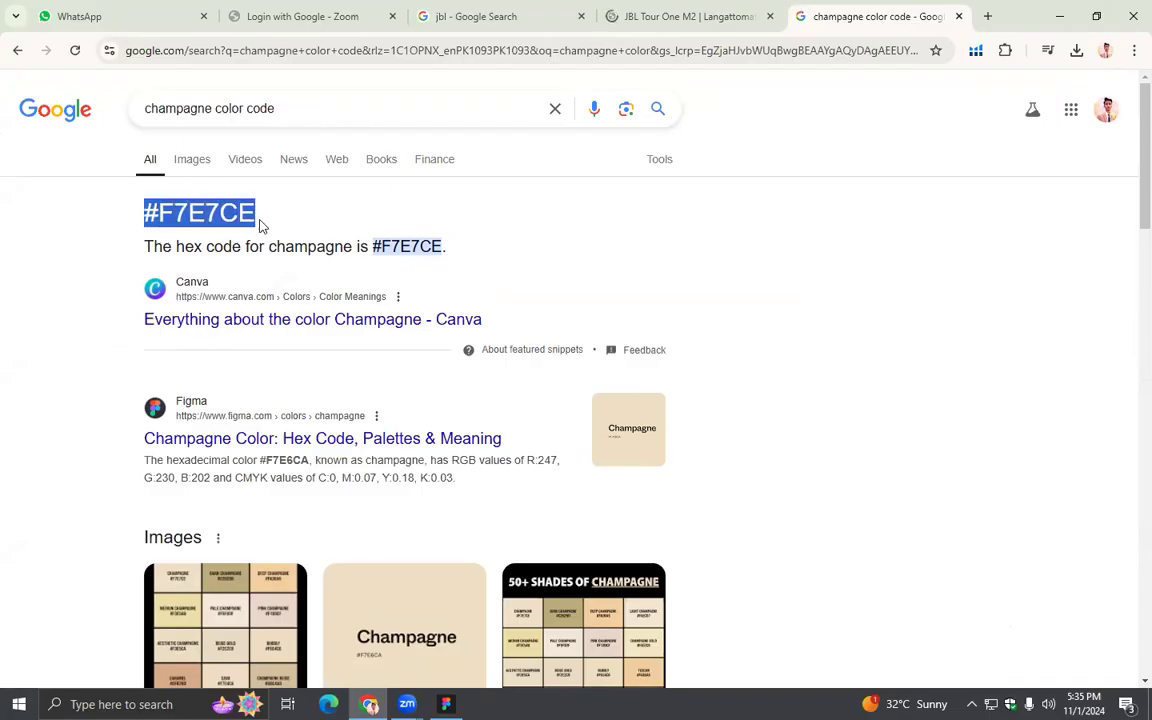
- Switch back to Figma and set the duplicated swatch's fill to the champagne colour F7E7CE
left_click(446, 704)
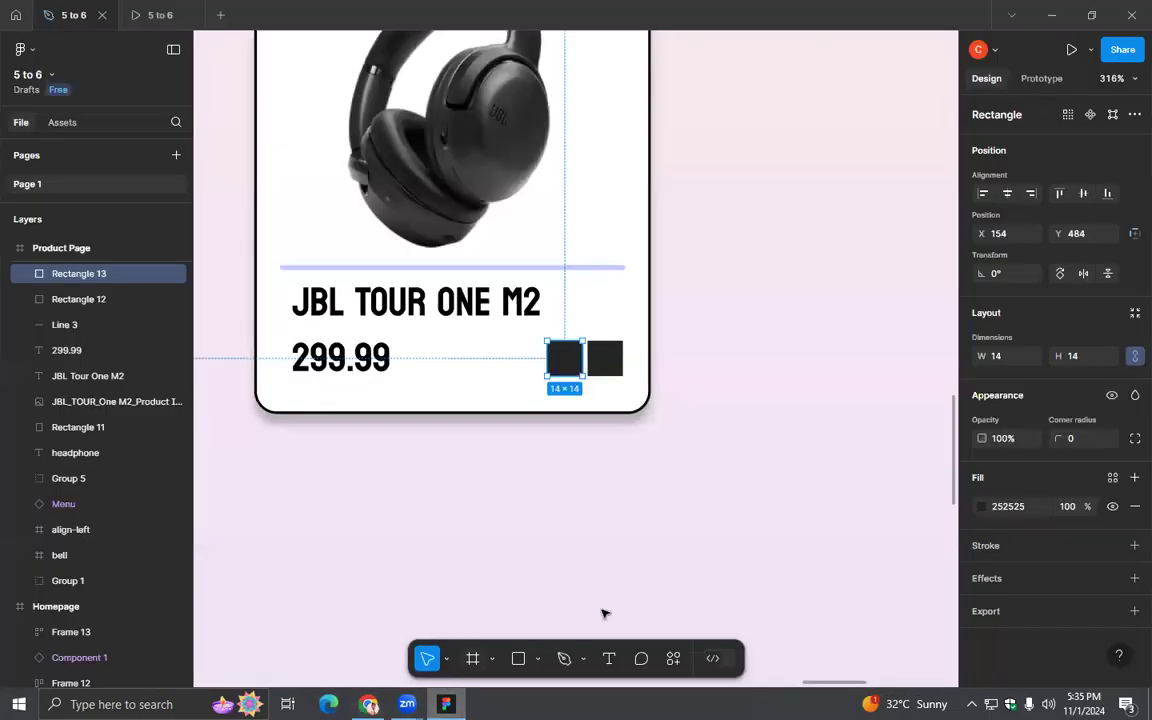
left_click(981, 507)
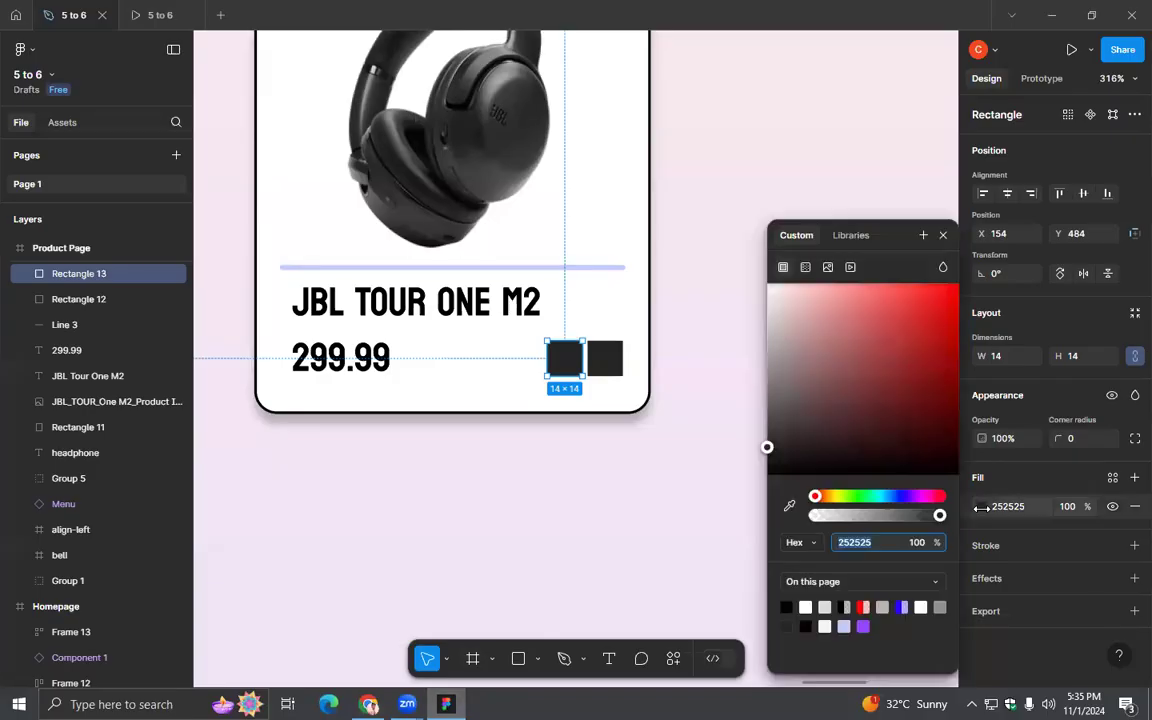
left_click(982, 508)
left_click(982, 507)
left_click(1035, 508)
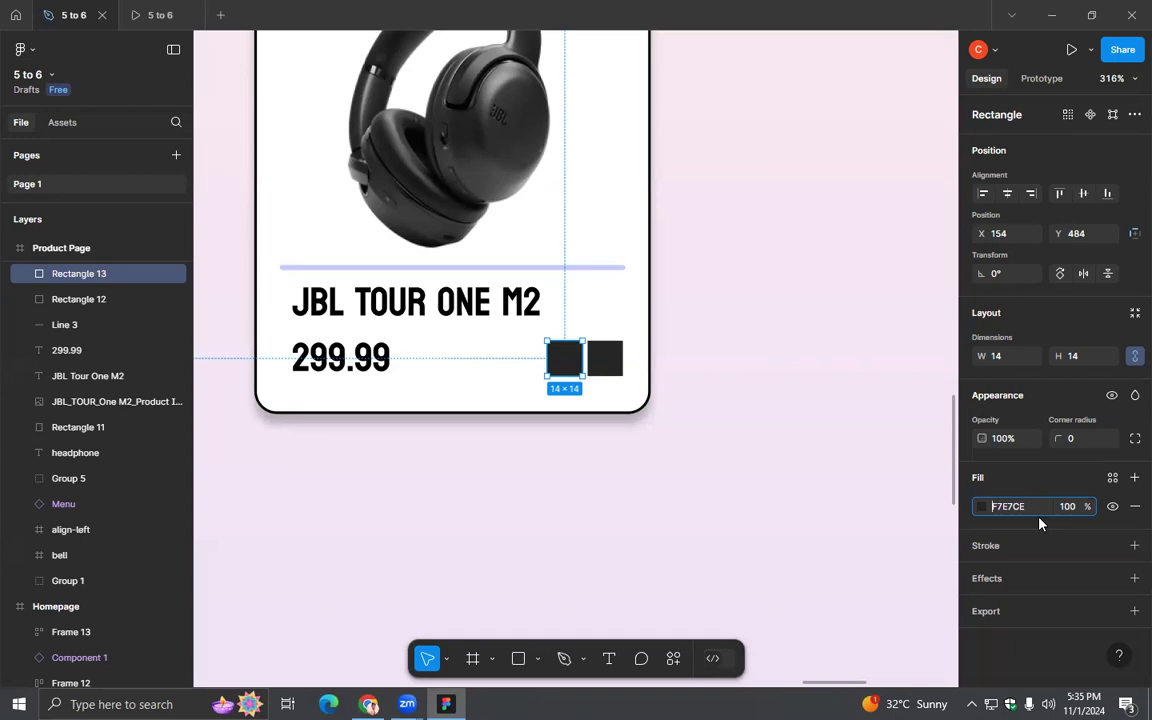
key("Return")
left_click(870, 515)
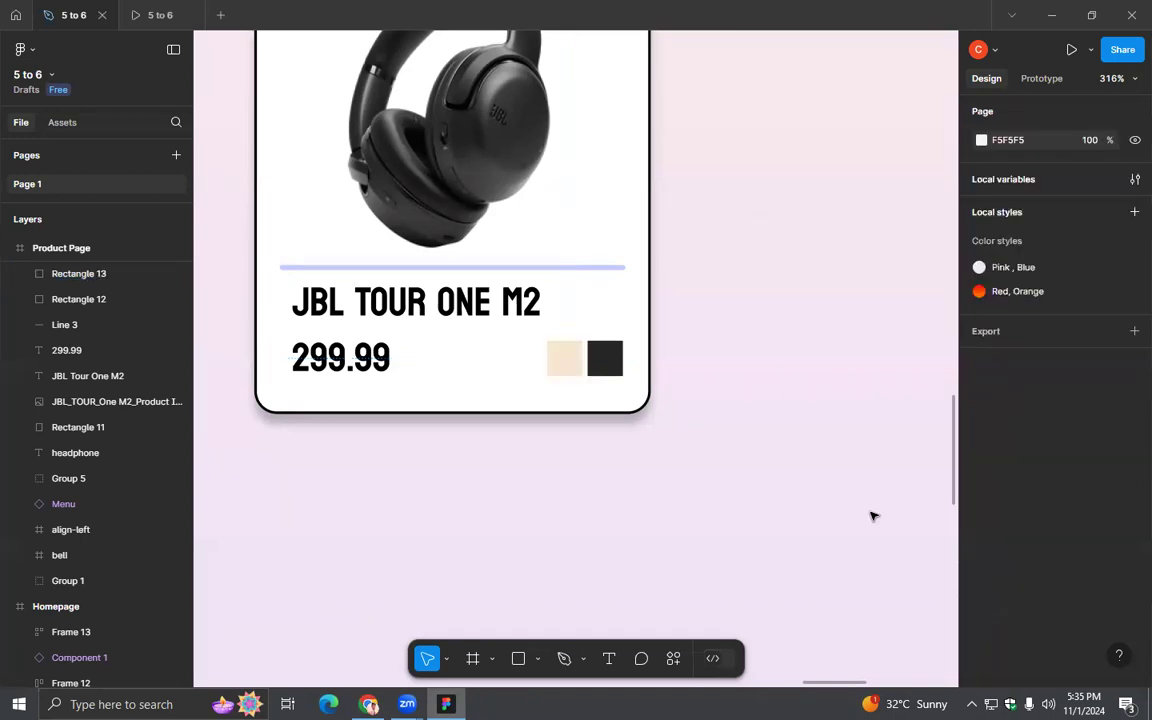
- Group the card background, headphone image, divider, name, price and both swatches into one product card
scroll(870, 515, "down", 6)
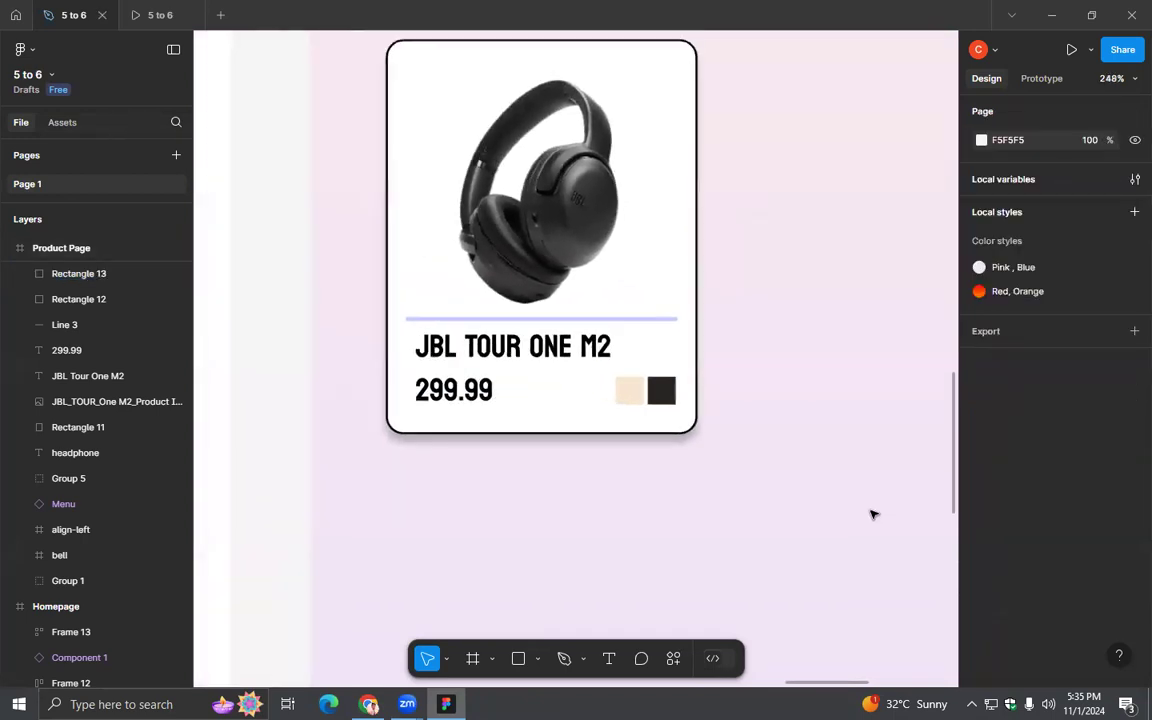
scroll(760, 480, "right", 2)
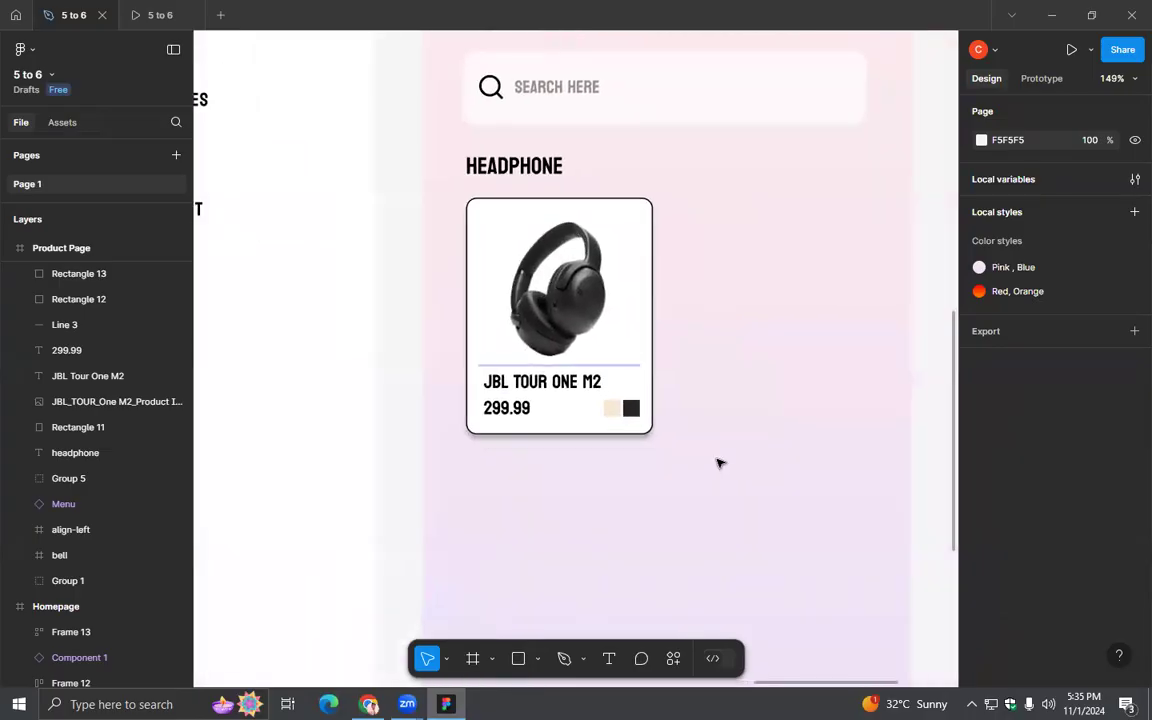
scroll(720, 463, "up", 3)
left_click_drag(689, 460, 350, 69)
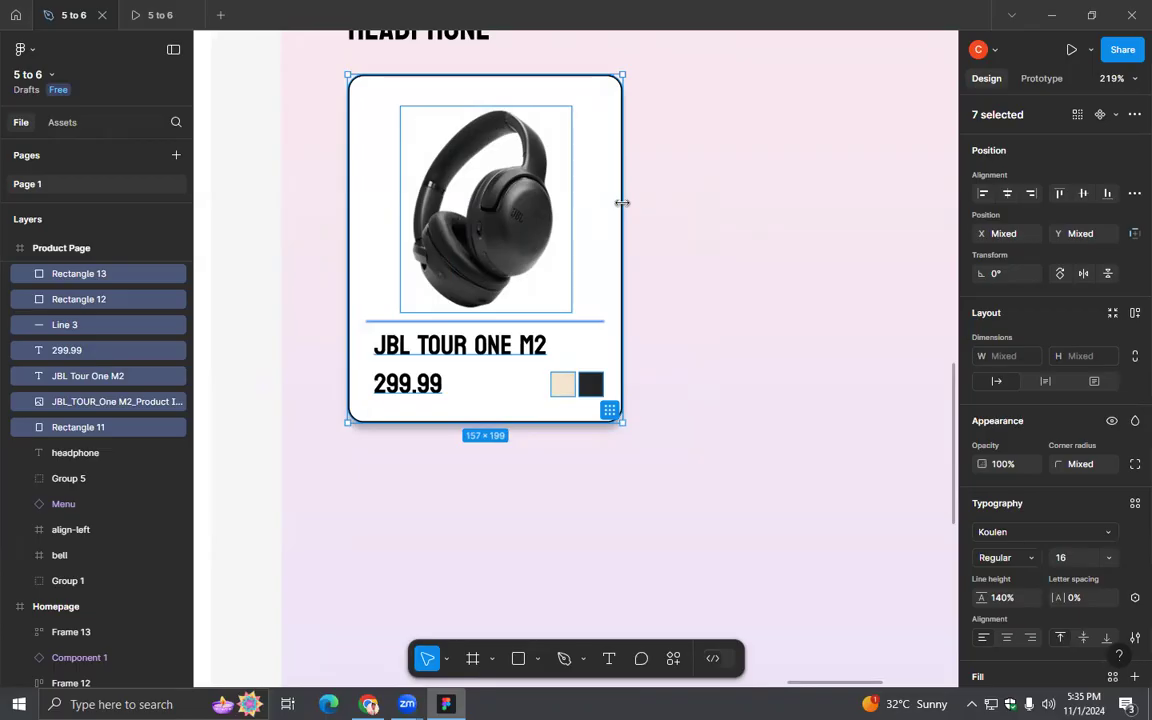
key("ctrl+g")
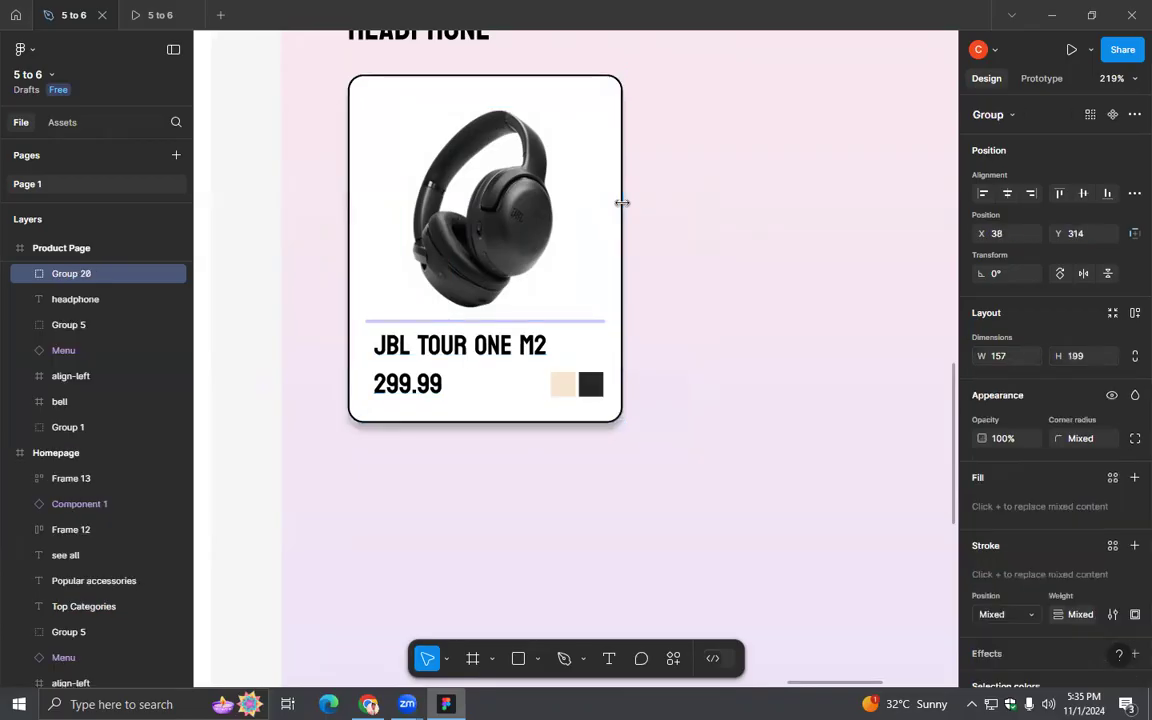
- Try adding auto layout to the grouped headphone card and undo it
key("shift+a")
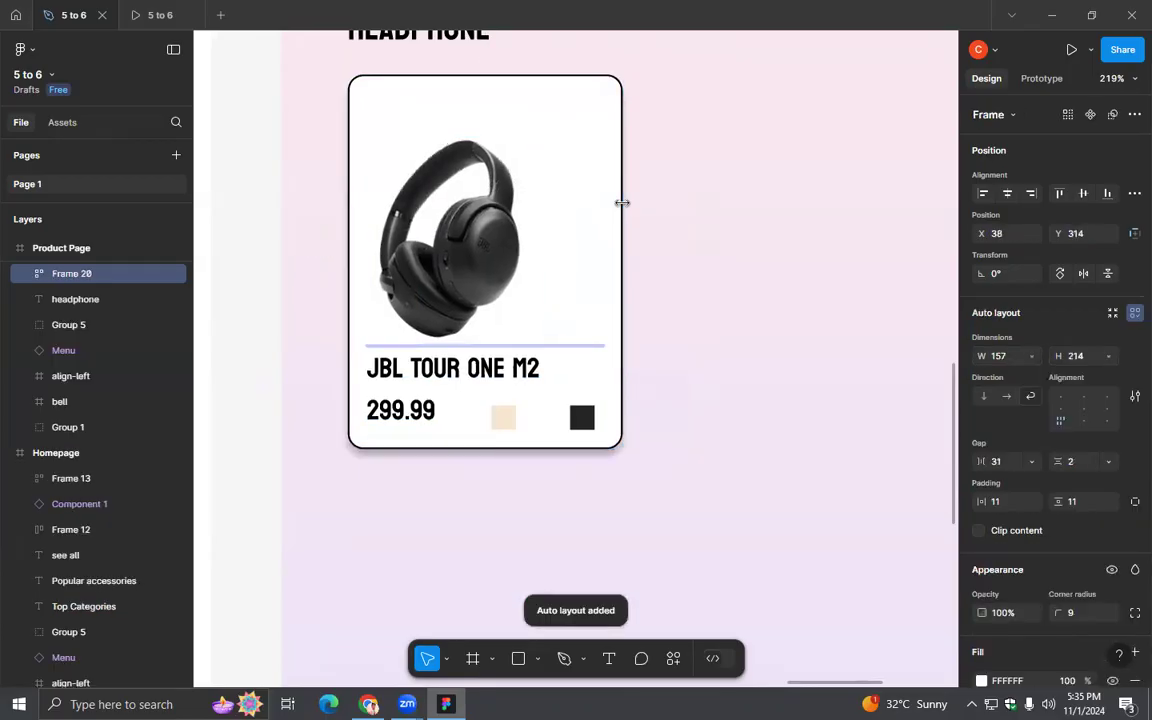
key("ctrl+z")
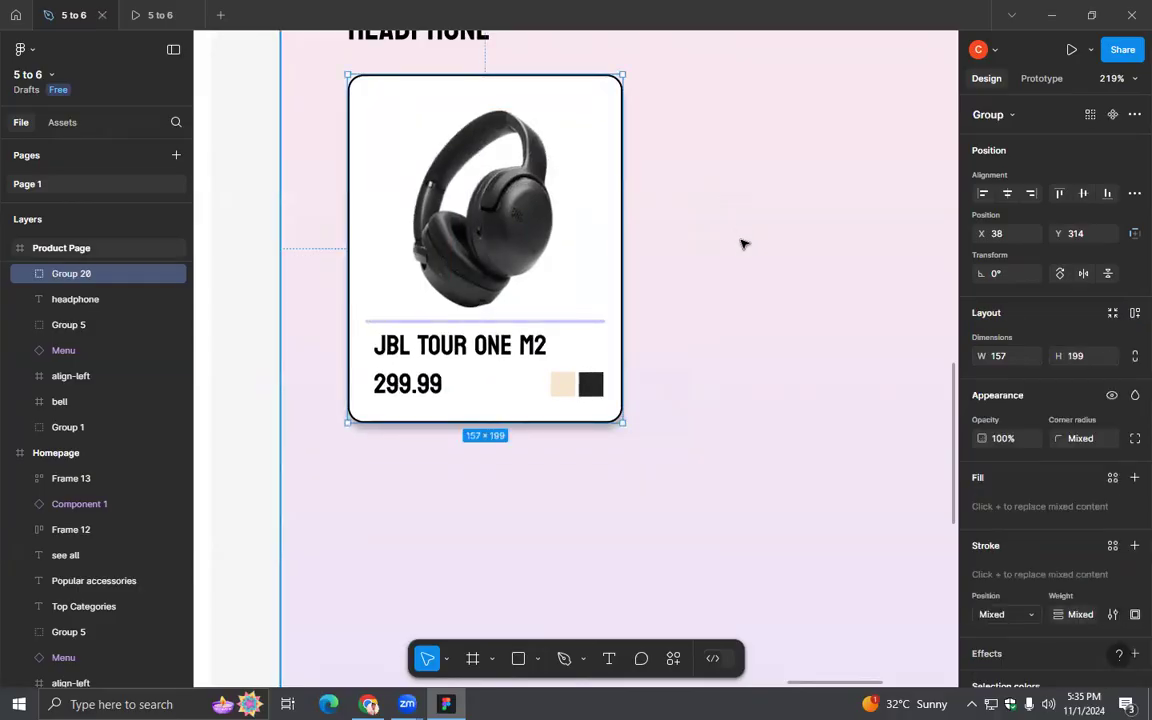
- Duplicate the headphone card and place the copy beside the original in the same row, at X 217, Y 314
scroll(743, 249, "down", 2)
left_click_drag(771, 270, 631, 307)
scroll(625, 309, "right", 2)
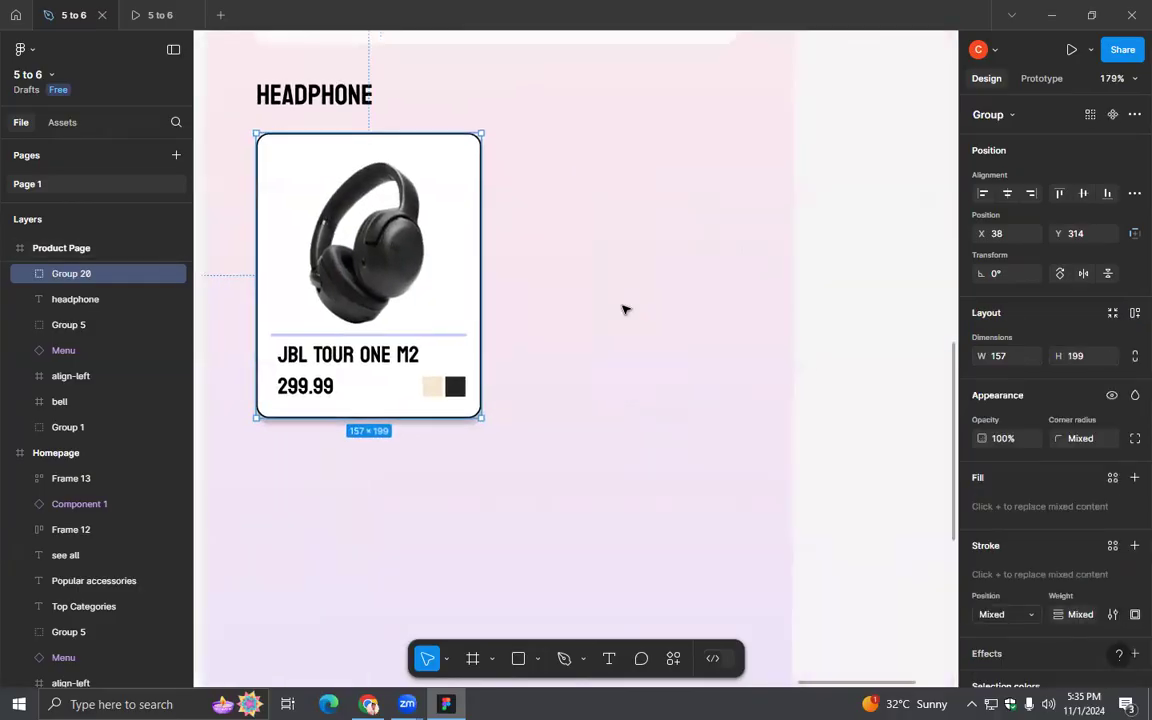
scroll(625, 309, "down", 1)
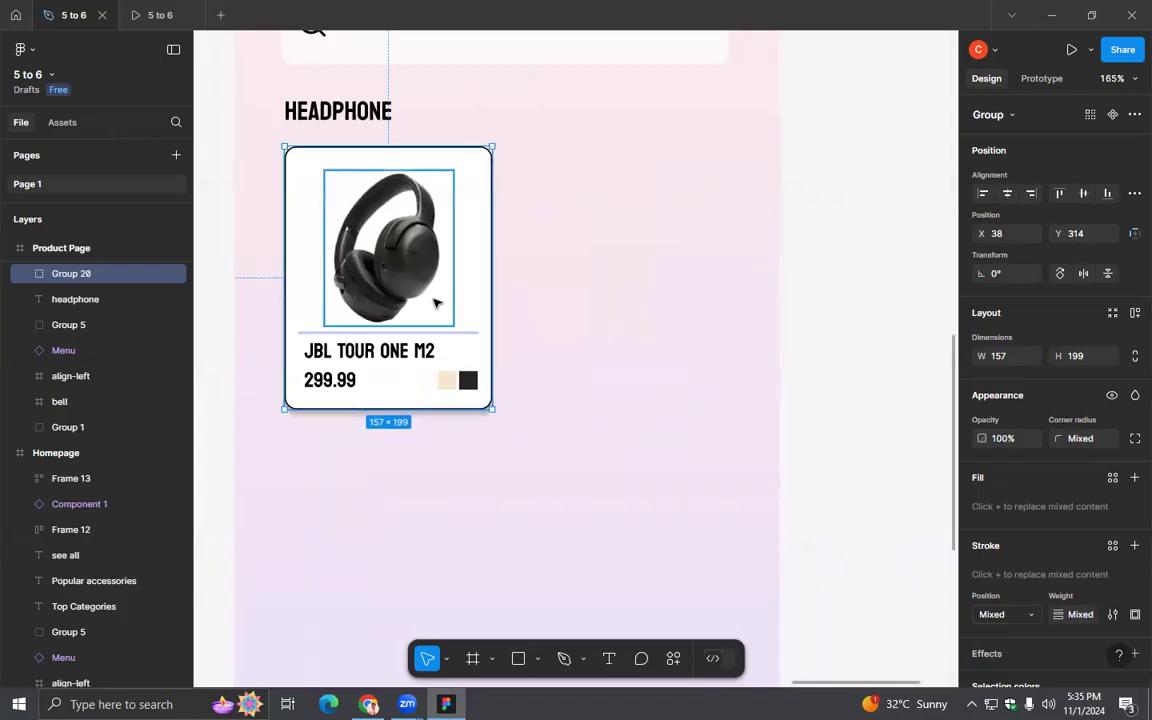
key("ctrl+d")
left_click_drag(432, 290, 668, 292)
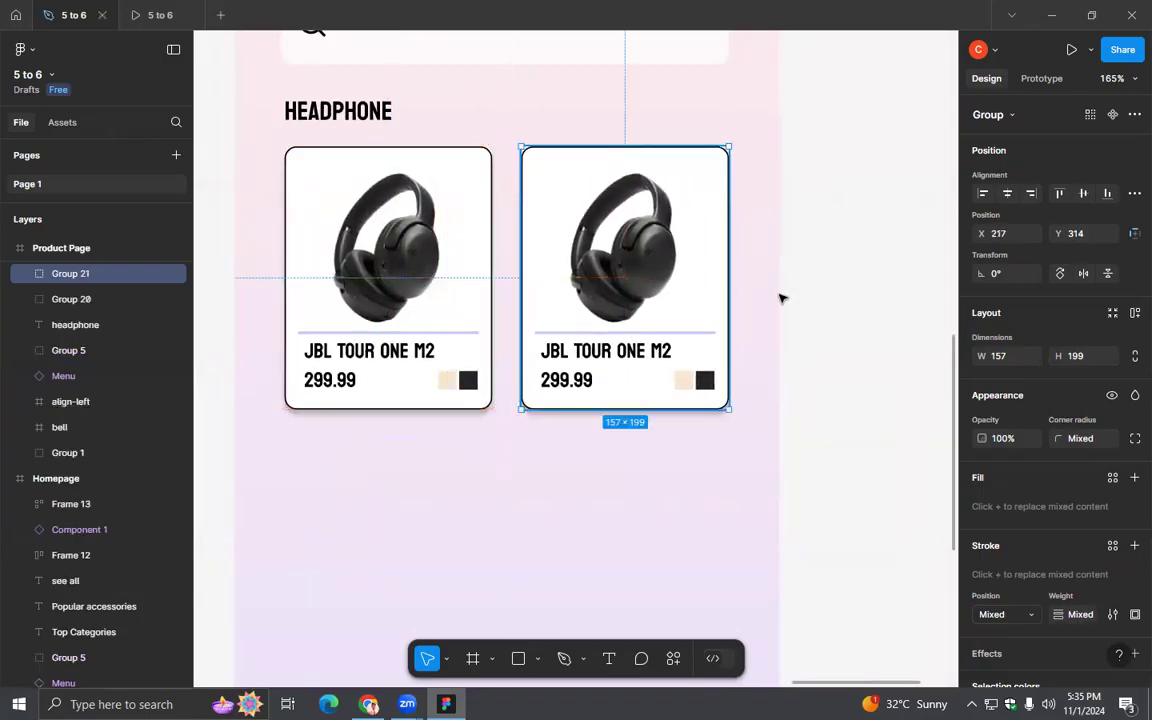
left_click(840, 306)
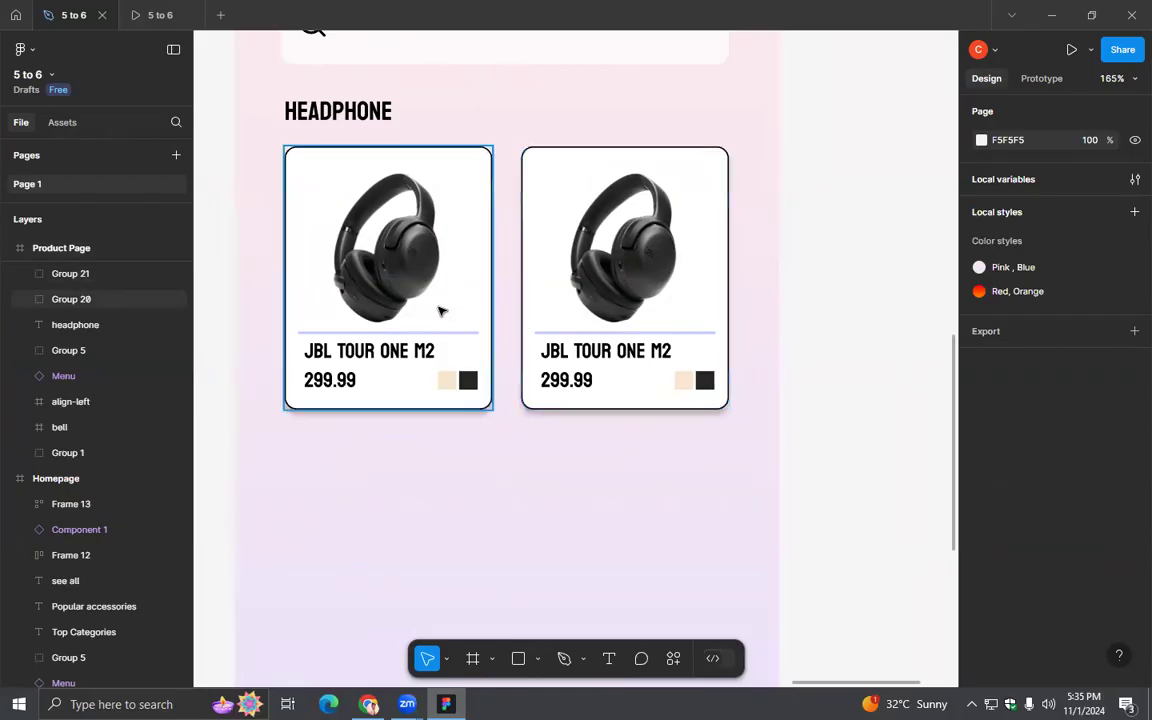
- Duplicate the first headphone card again and place the copy outside the Product Page frame, level with the card row
left_click(441, 311)
key("ctrl+d")
left_click_drag(441, 311, 931, 259)
left_click_drag(884, 460, 751, 433)
scroll(784, 458, "down", 2)
left_click_drag(752, 278, 771, 299)
left_click(461, 587)
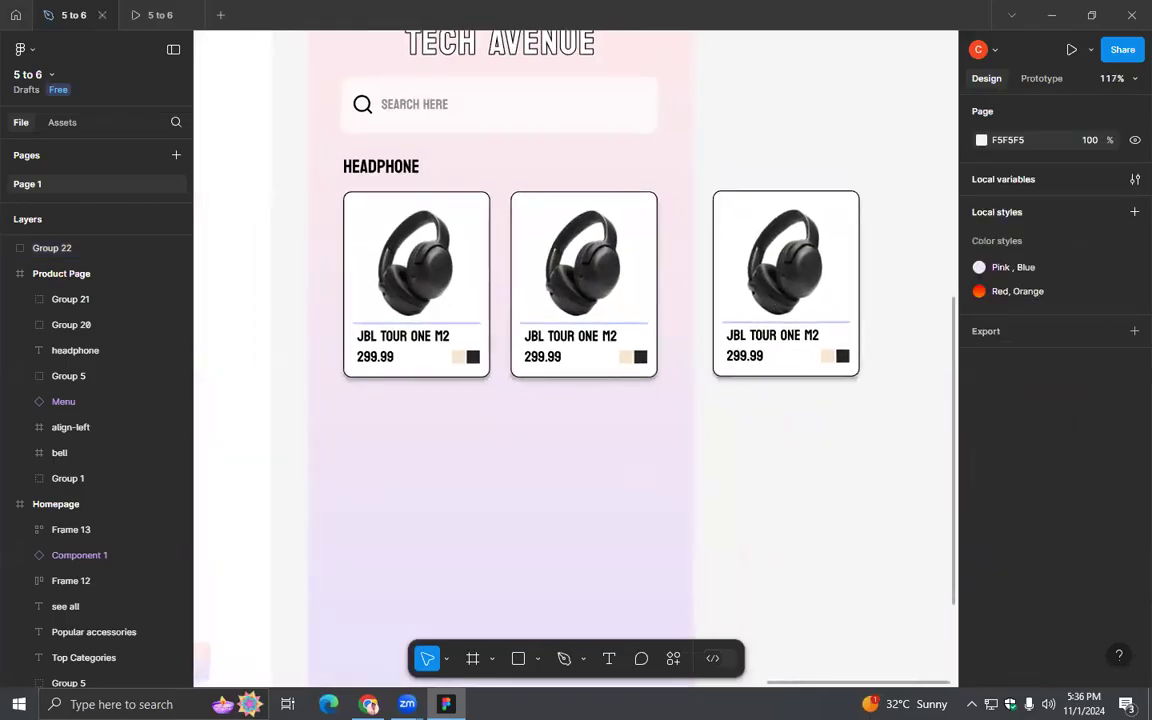
- Switch to the JBL Tour One M2 page in Chrome and save the champagne headphone image to the Desktop as PNG
key("alt+Tab")
left_click(621, 22)
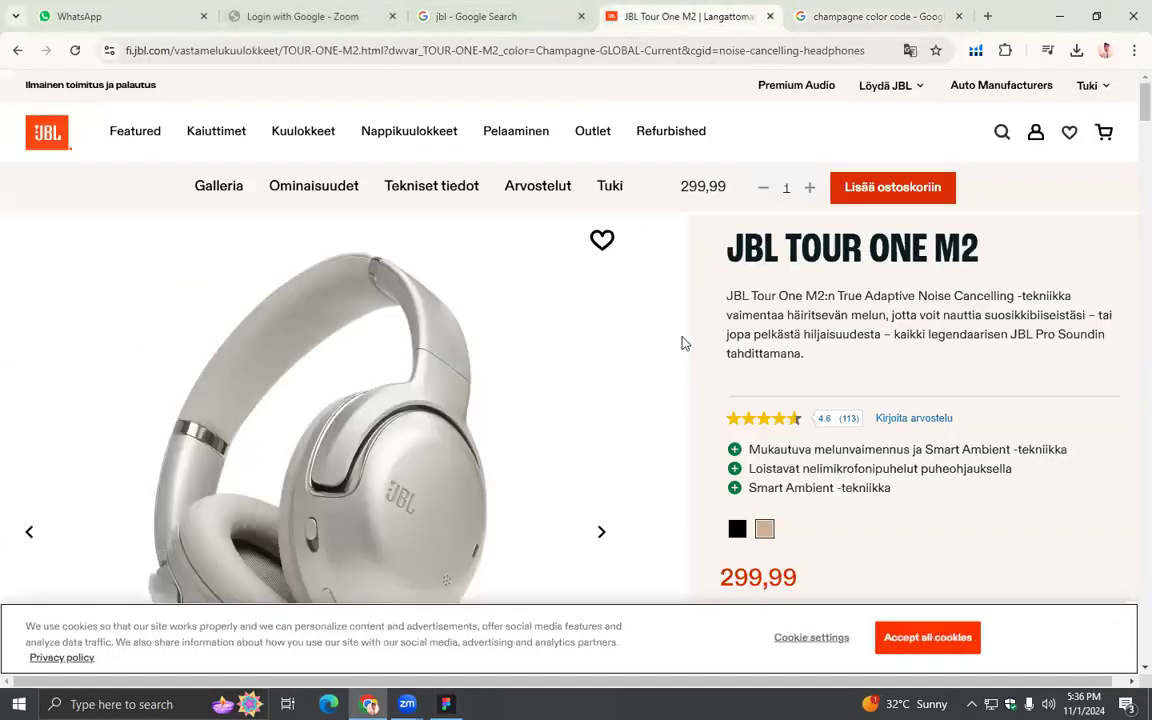
scroll(694, 351, "down", 1)
scroll(717, 355, "down", 3)
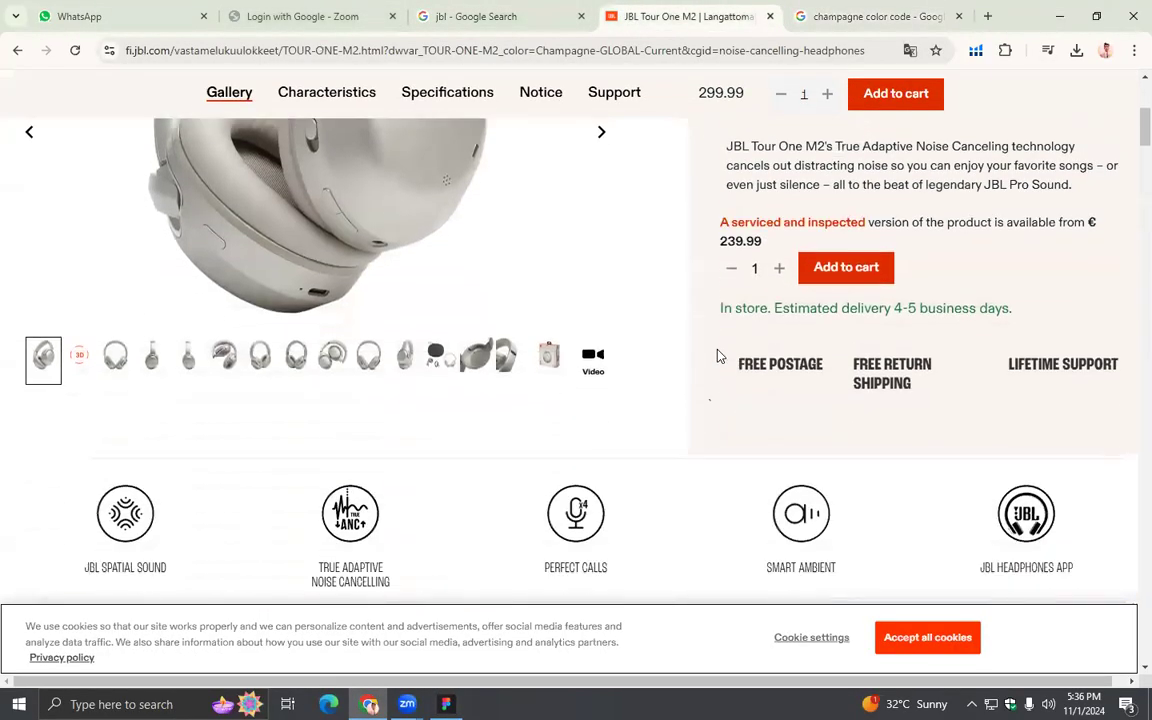
scroll(535, 357, "up", 3)
right_click(383, 377)
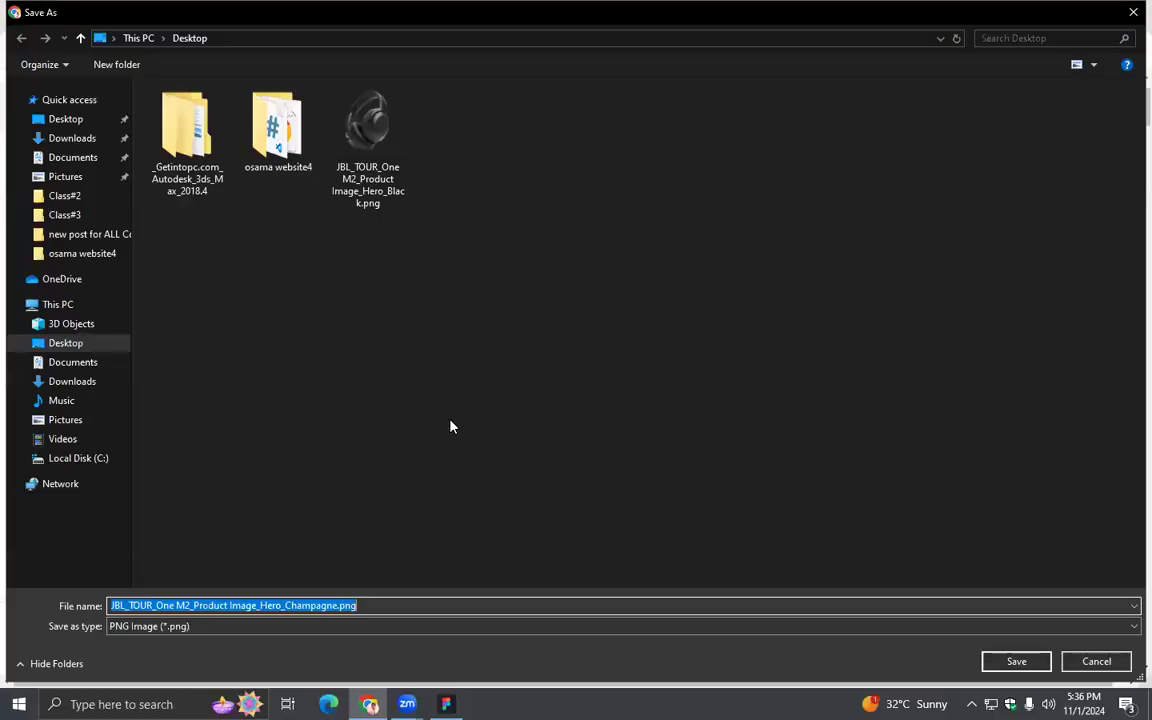
left_click(1016, 662)
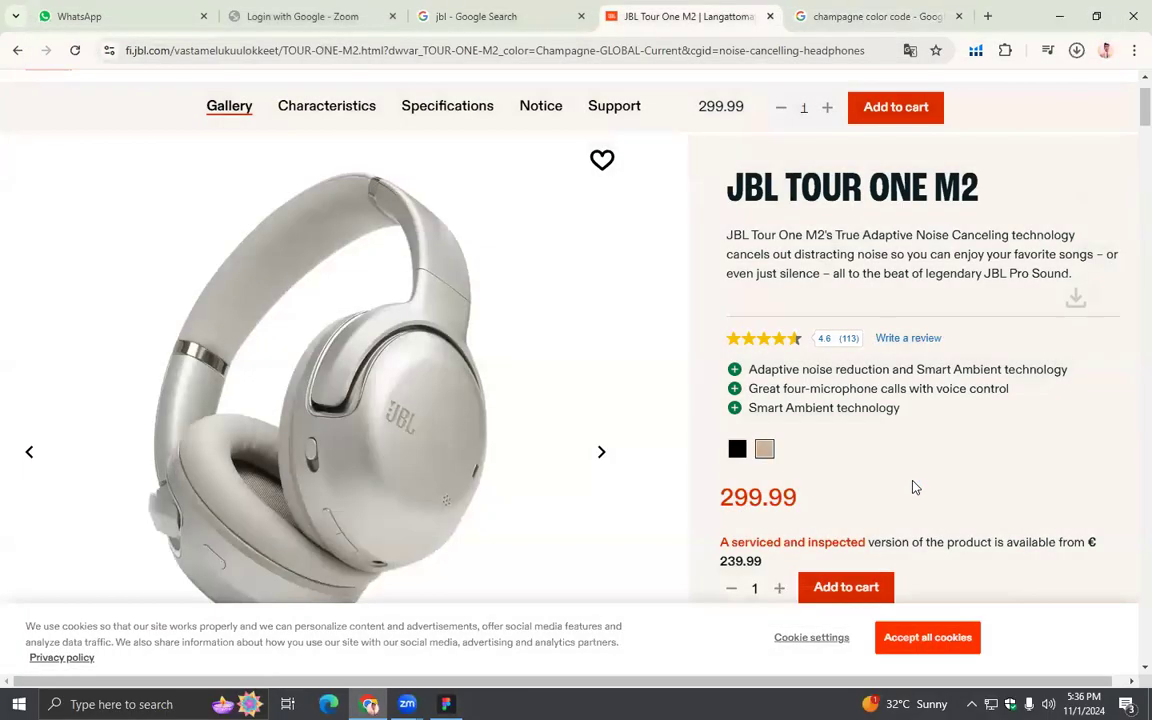
scroll(910, 465, "down", 2)
scroll(910, 463, "up", 2)
scroll(912, 462, "down", 2)
scroll(912, 460, "up", 3)
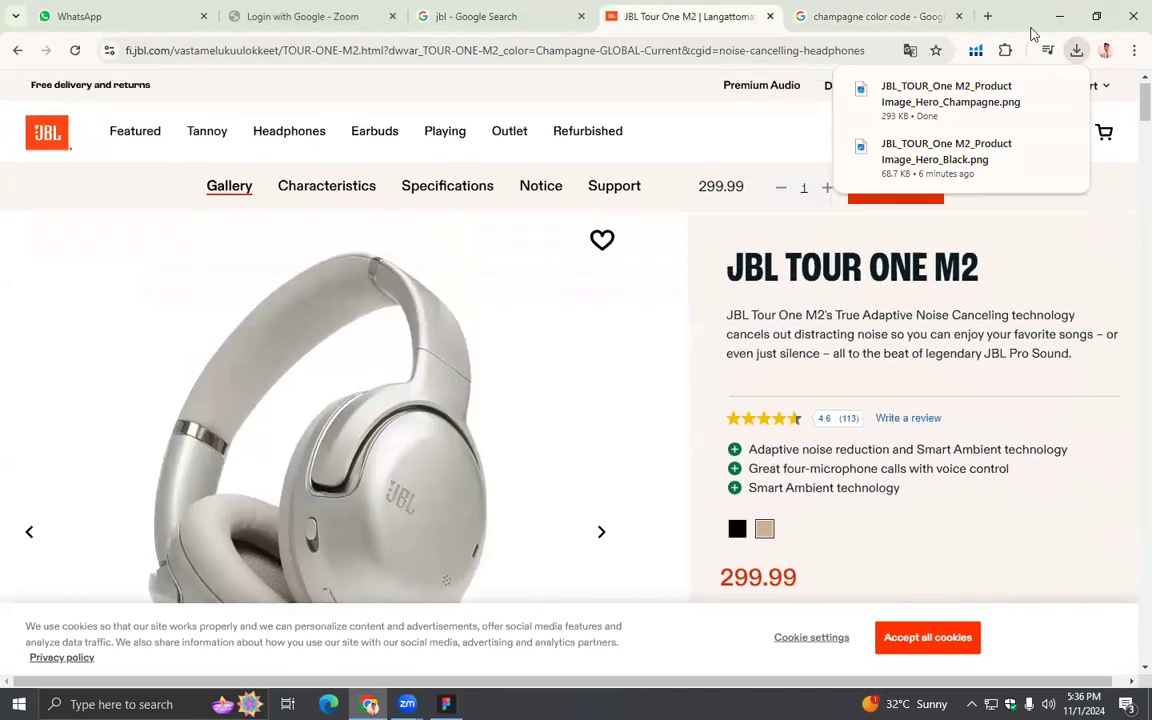
- Minimise the open windows and bring the champagne headphone image from the desktop into Figma's Product Page
left_click(1058, 16)
left_click(1051, 15)
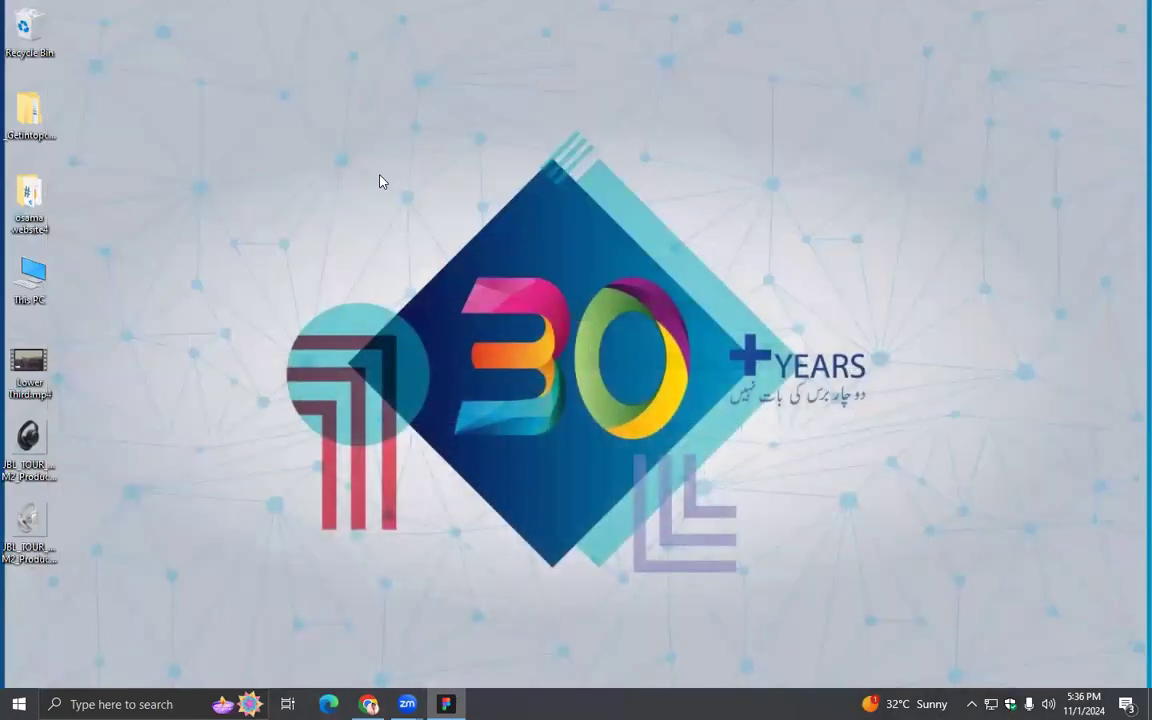
left_click(446, 700)
left_click_drag(467, 678, 715, 434)
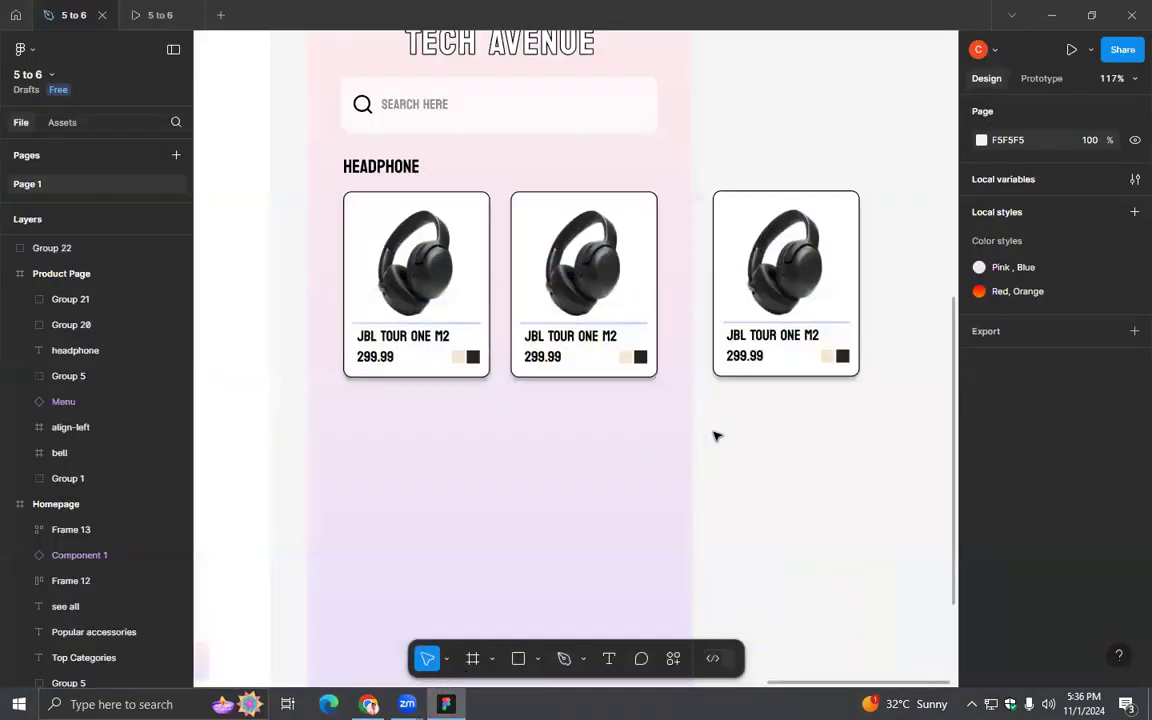
left_click_drag(524, 388, 453, 338)
- Scale the champagne headphone image down to 218 × 218 and move it below the product cards
scroll(453, 338, "down", 5)
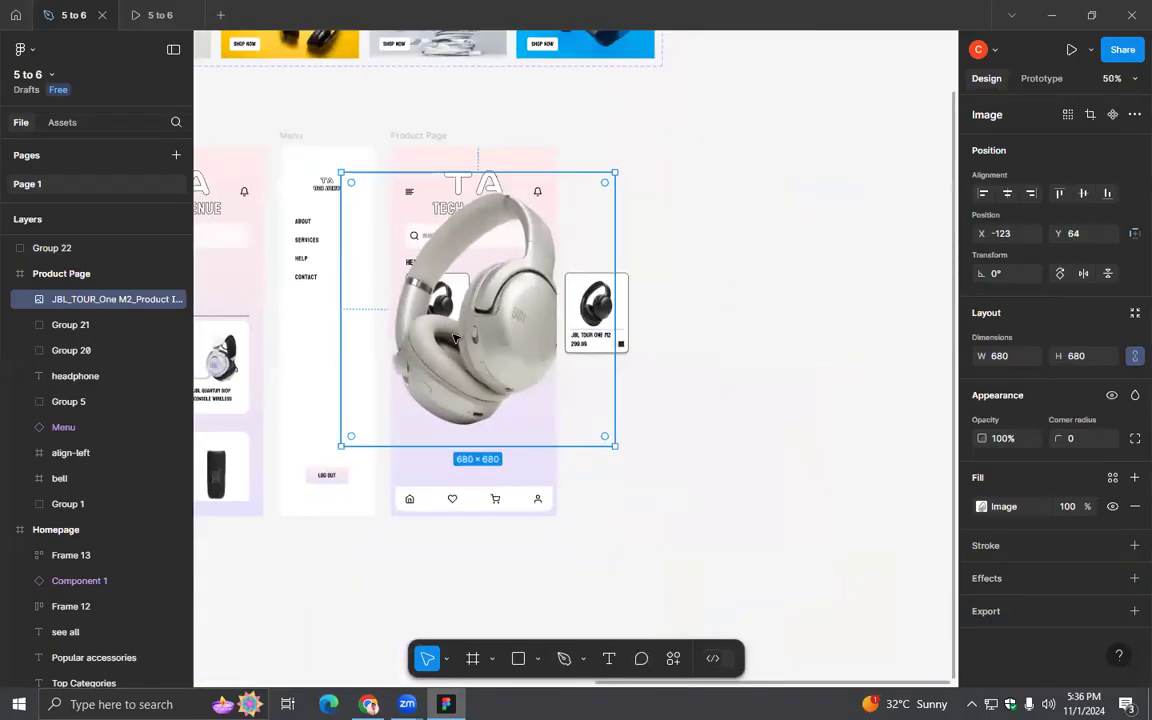
left_click_drag(614, 447, 527, 352)
left_click_drag(466, 310, 465, 437)
- Select the black headphone image inside the first product card
scroll(466, 445, "up", 2)
scroll(474, 447, "up", 3)
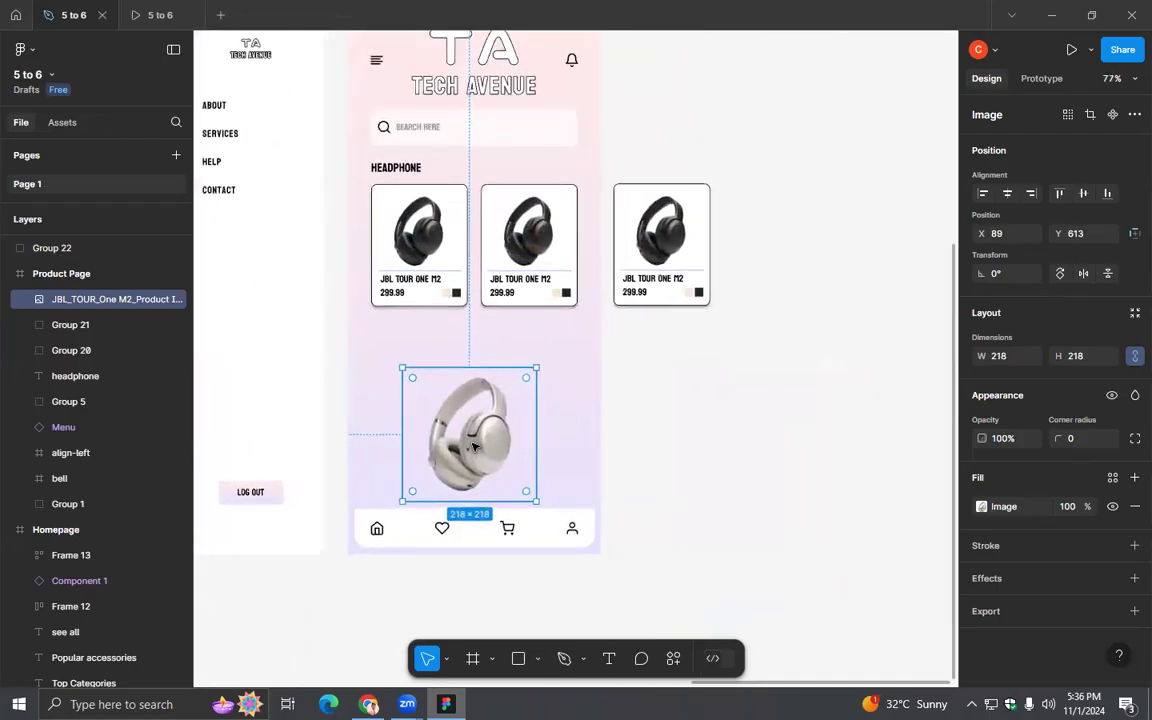
left_click(427, 218)
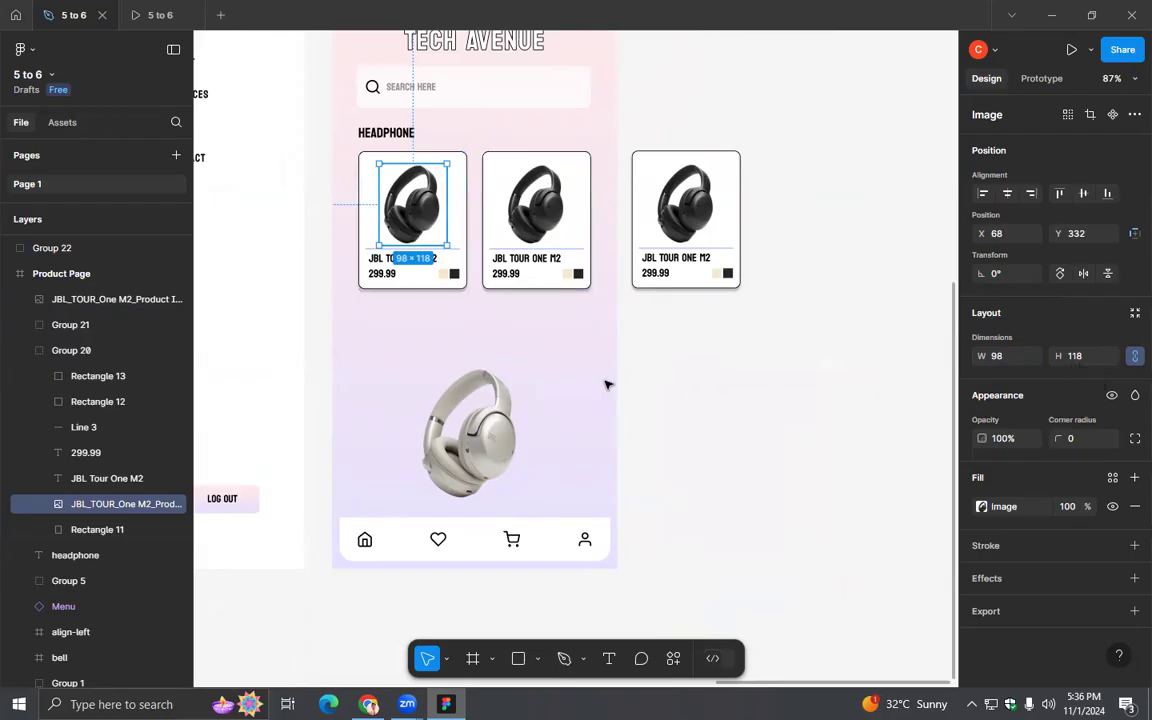
- Crop the champagne headphone image closer around the headphones, down to 146 × 214
left_click(489, 433)
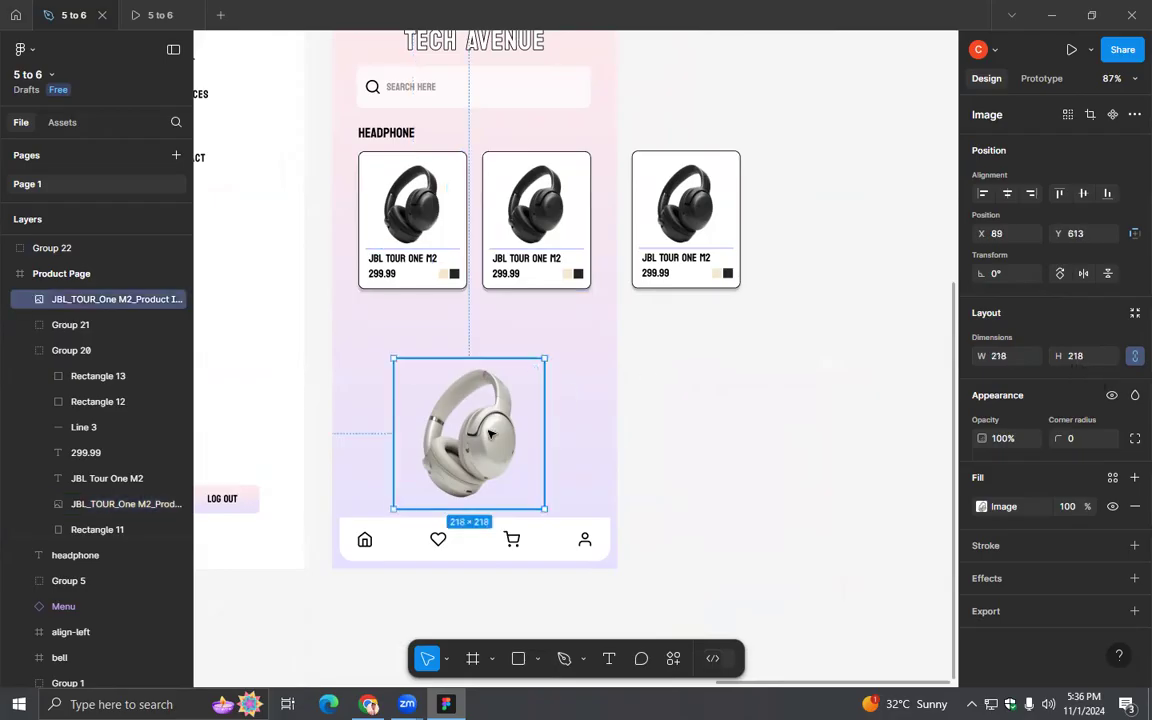
double_click(489, 433)
left_click(805, 339)
left_click(829, 378)
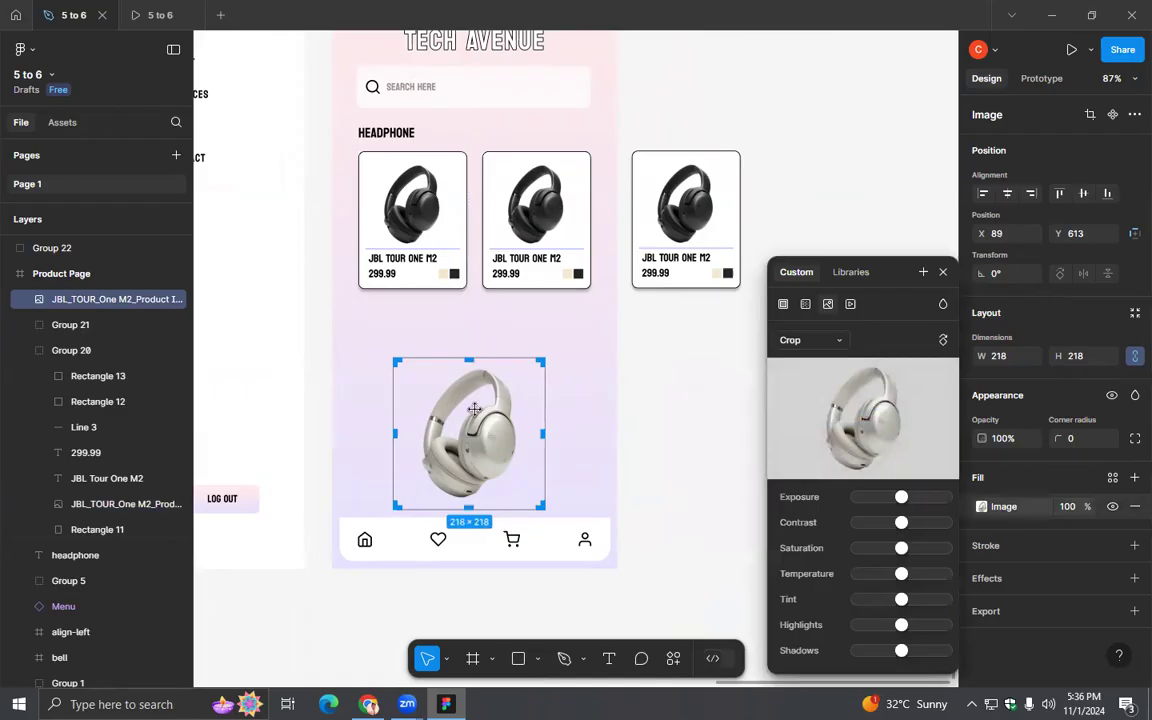
left_click_drag(394, 433, 421, 433)
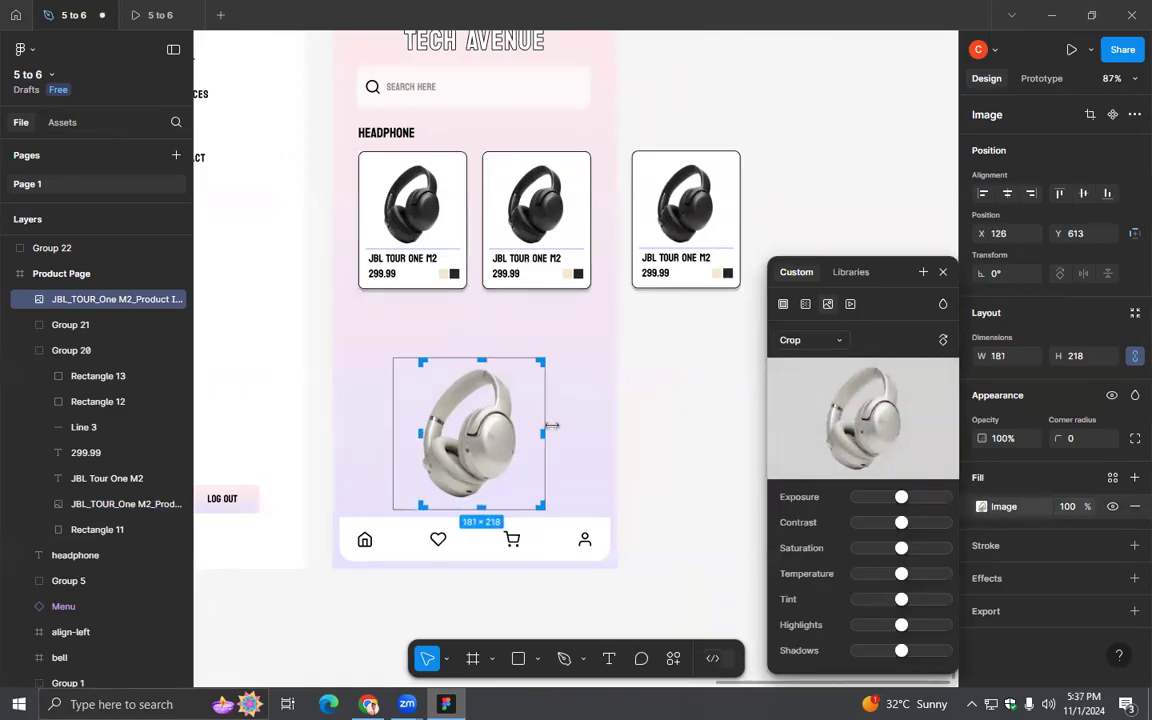
left_click_drag(543, 432, 519, 432)
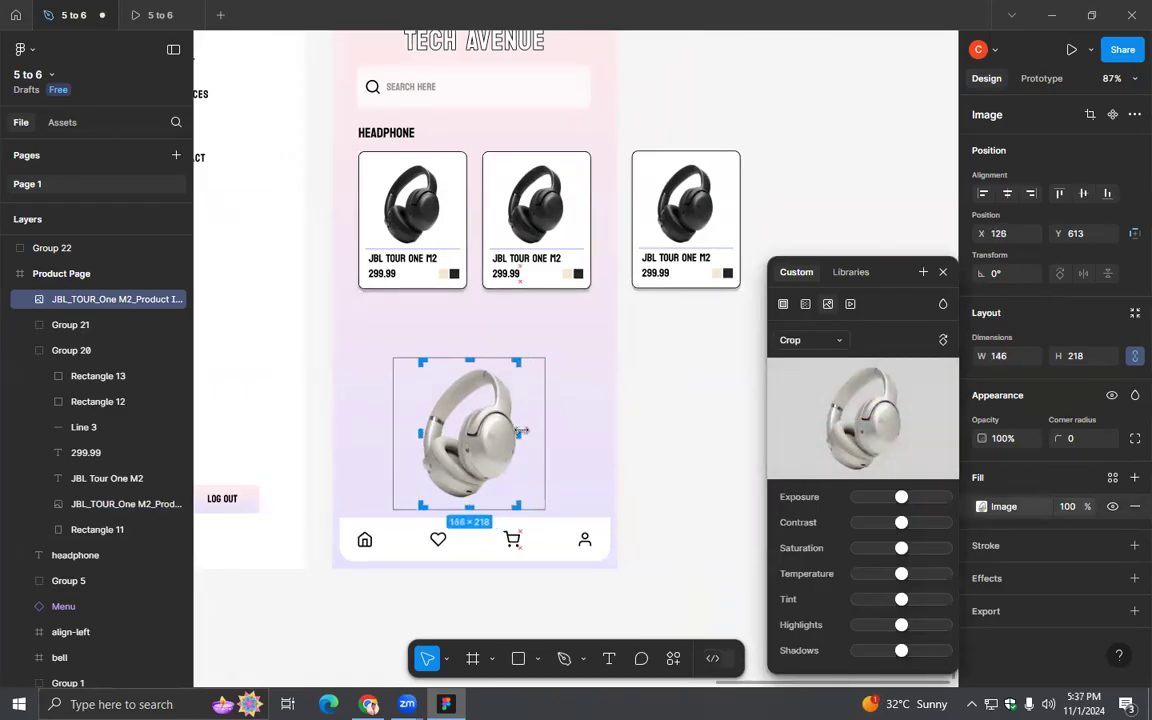
left_click_drag(473, 508, 474, 501)
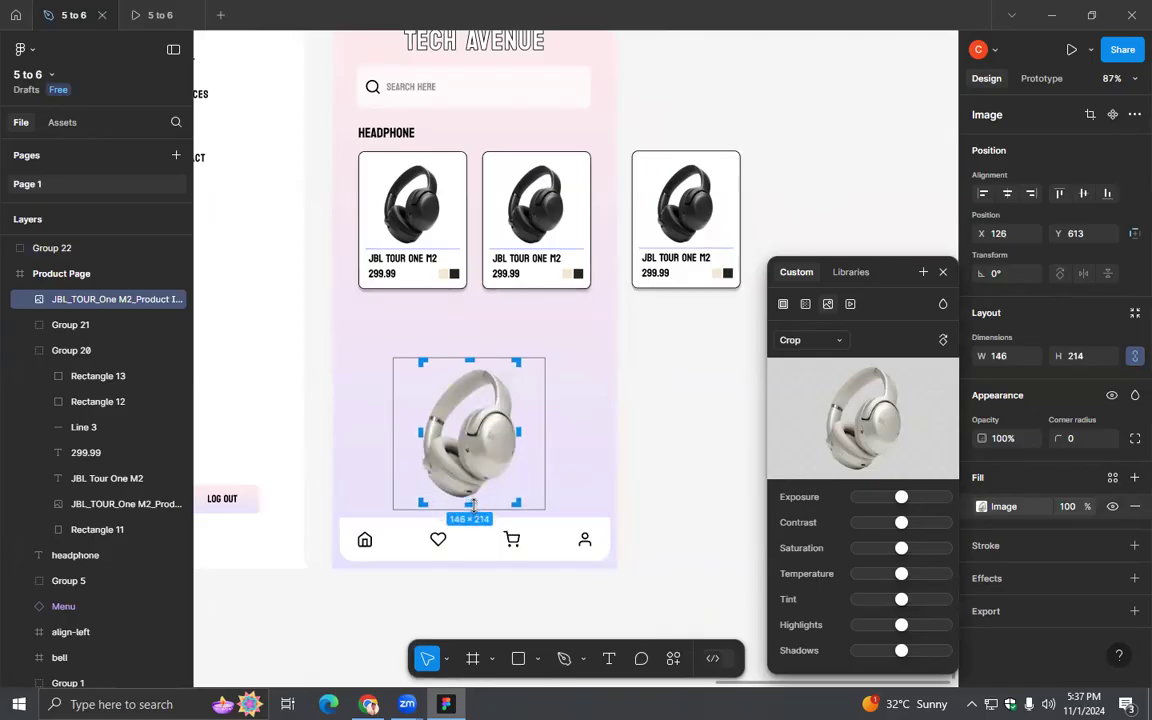
left_click(943, 271)
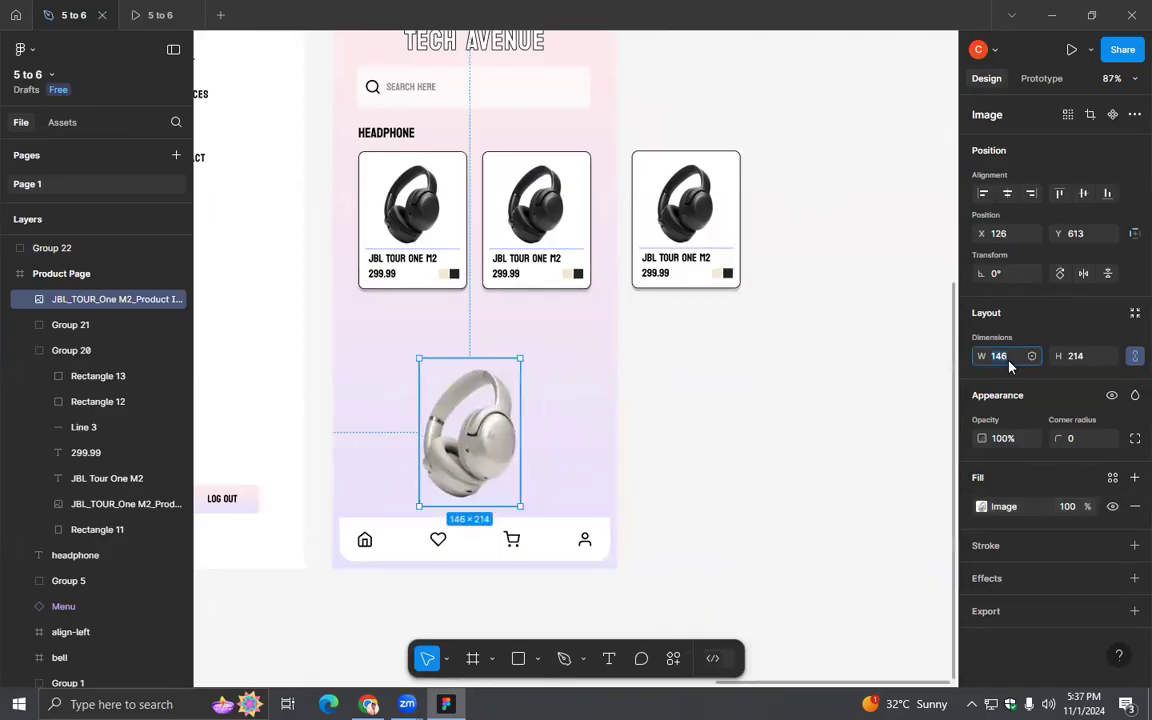
- Resize the champagne image to match the first card's headphone image, entering width 98 and height 118 with proportions locked
left_click(423, 208, "ctrl")
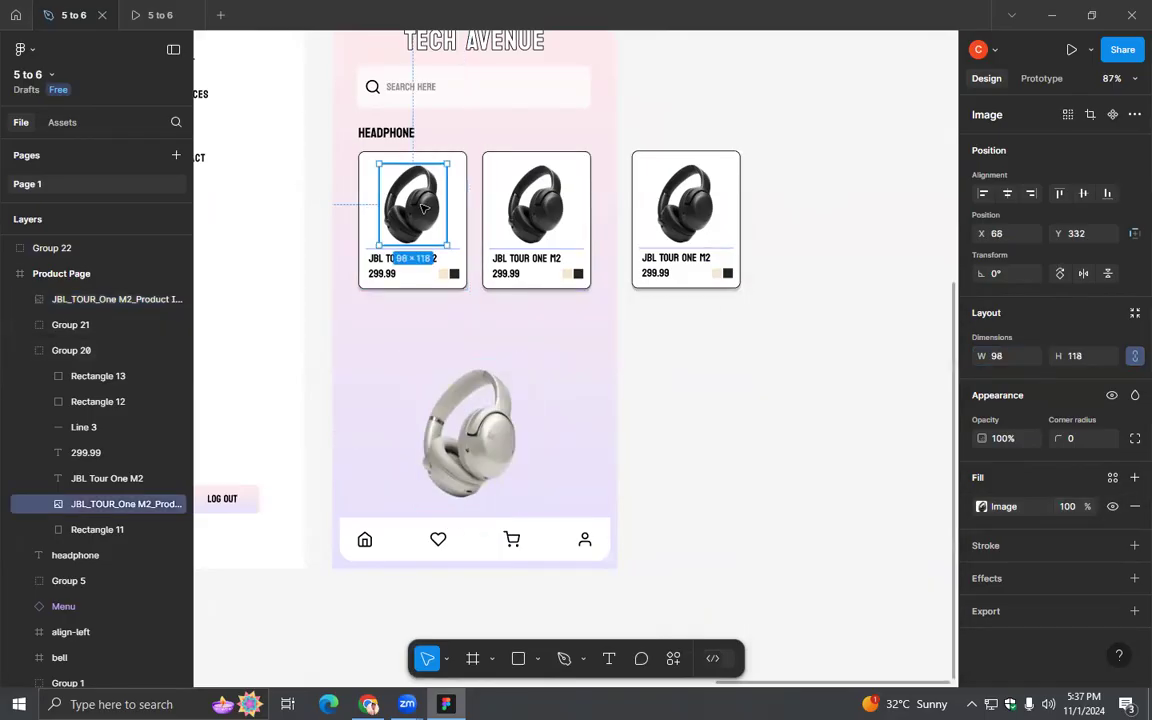
key("ctrl")
left_click(469, 432)
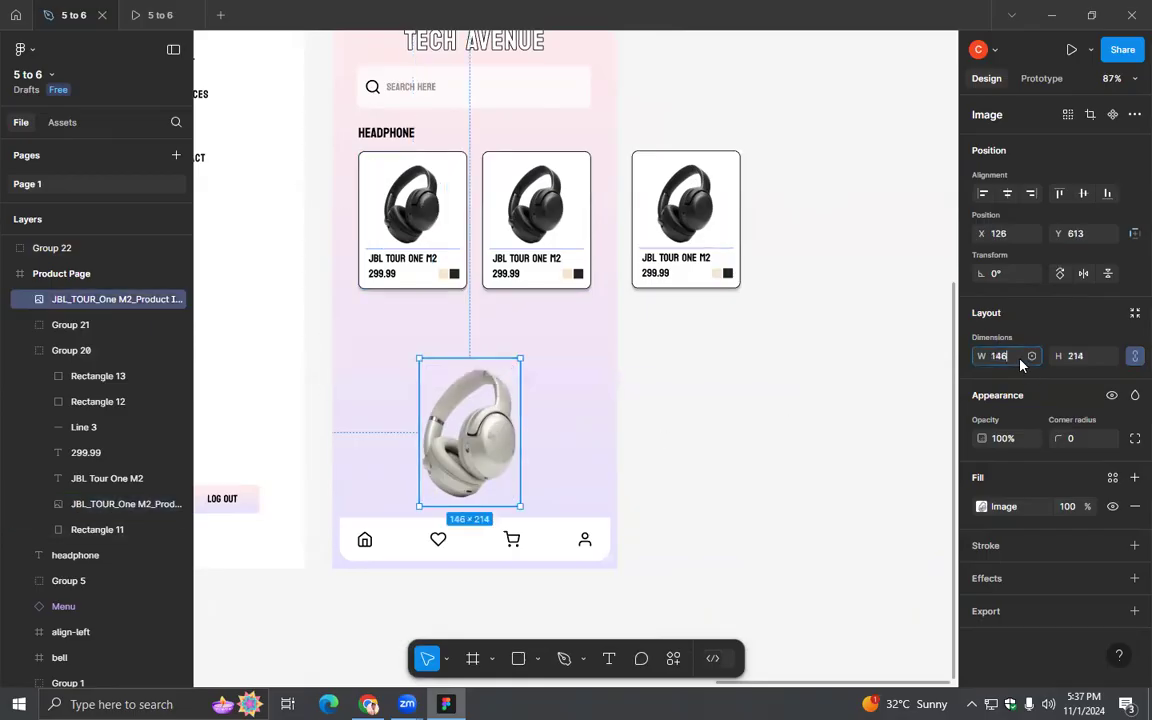
left_click(1020, 364)
type("98")
key("Tab")
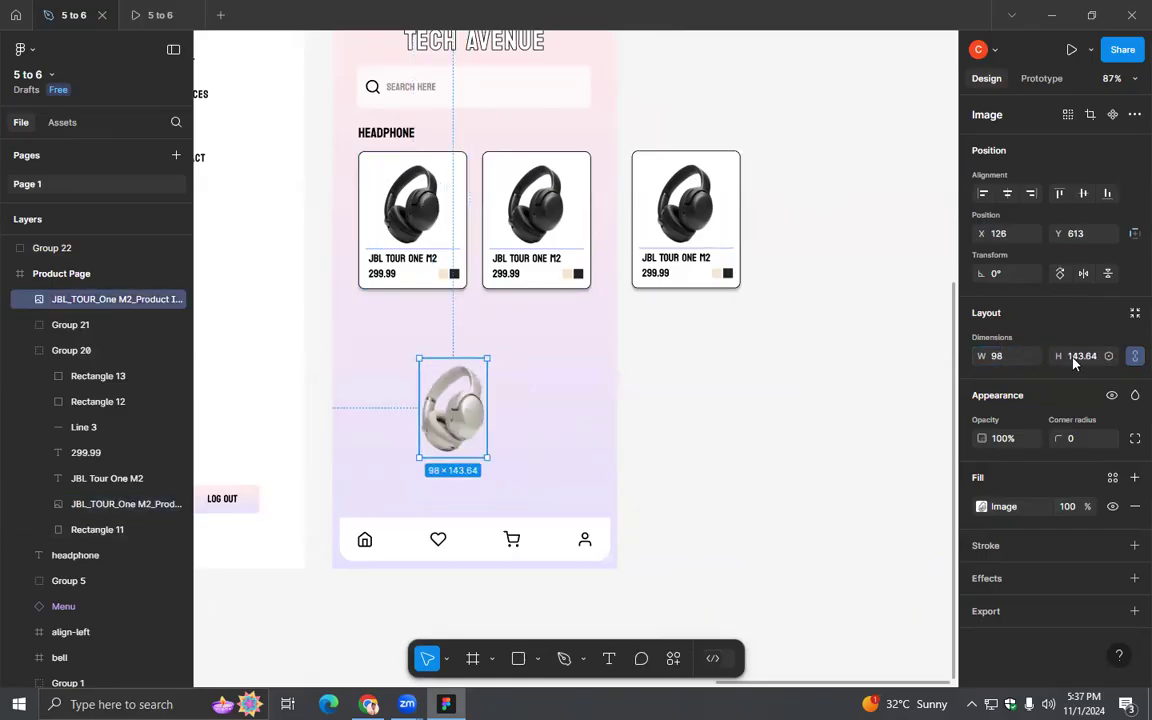
type("118")
key("Return")
- Move the champagne image off the Product Page below the third card and delete that card's black headphone image
left_click(486, 406)
left_click_drag(466, 410, 747, 388)
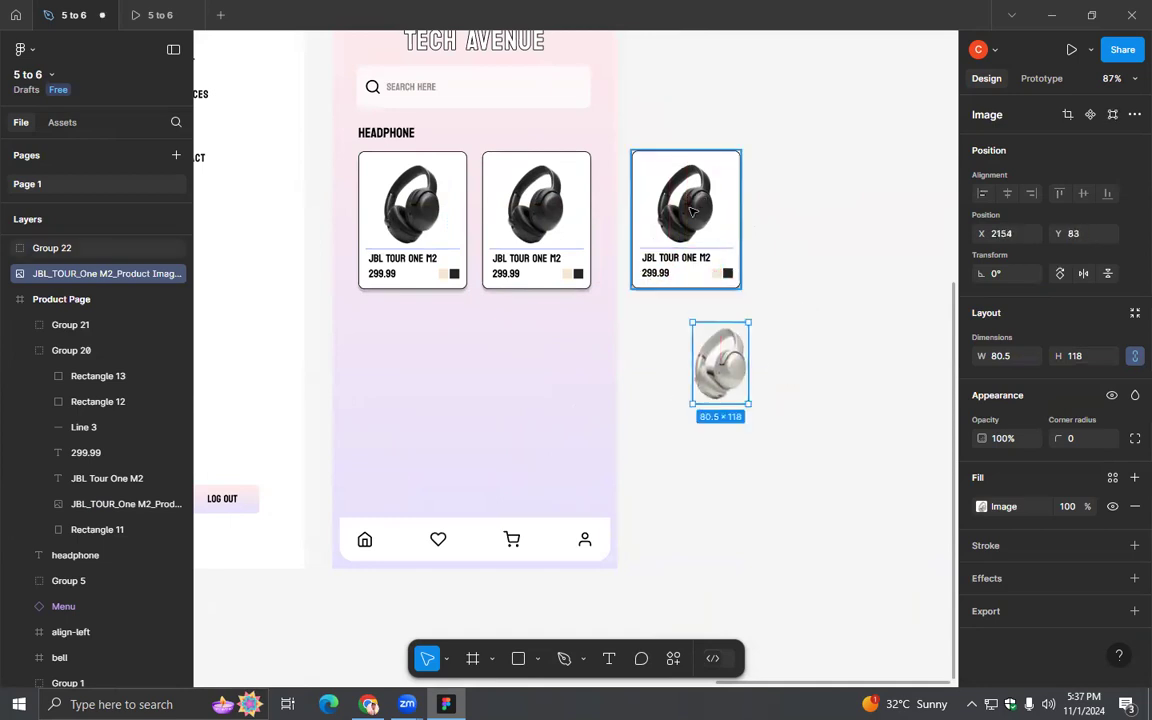
left_click(697, 214)
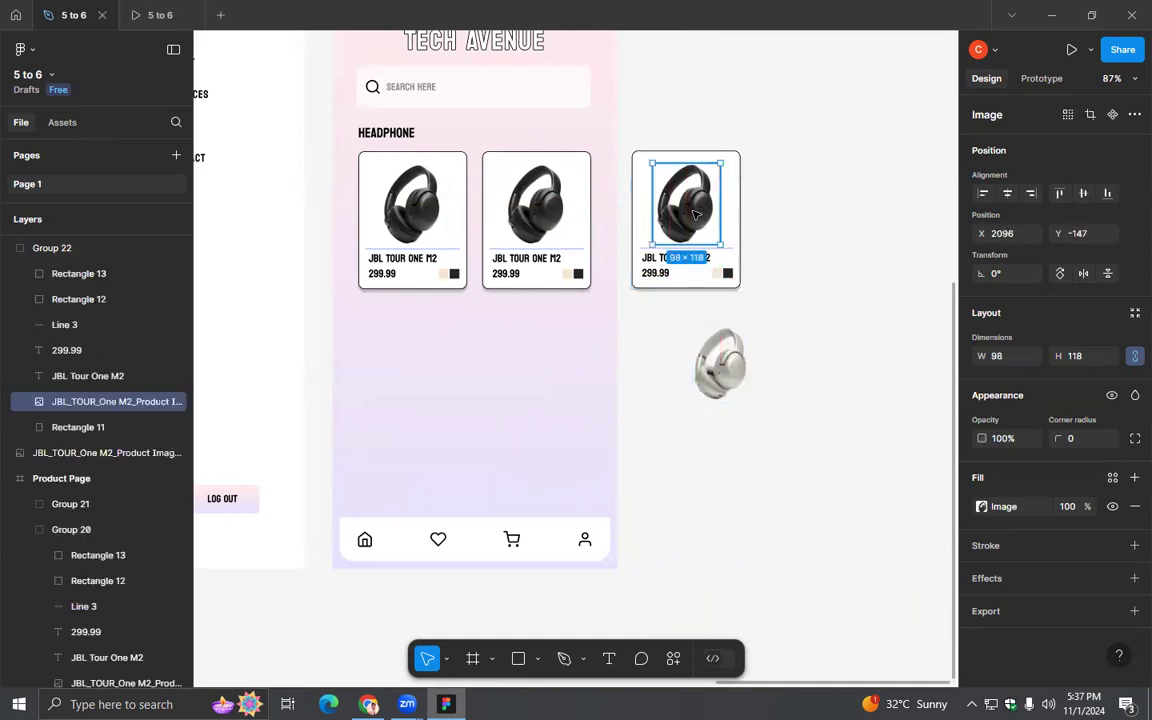
key("Delete")
- Bring the champagne headphone image to the front and place it in the third card's empty picture area
left_click(718, 398)
left_click_drag(718, 398, 725, 348)
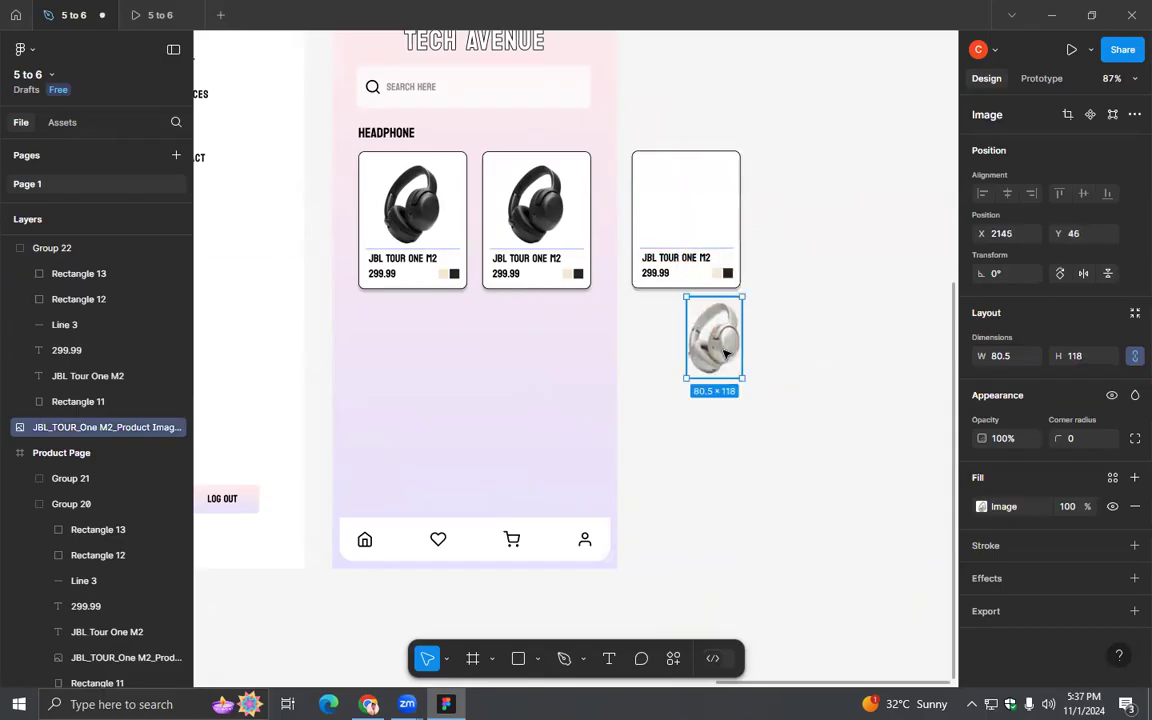
right_click(725, 348)
left_click(758, 291)
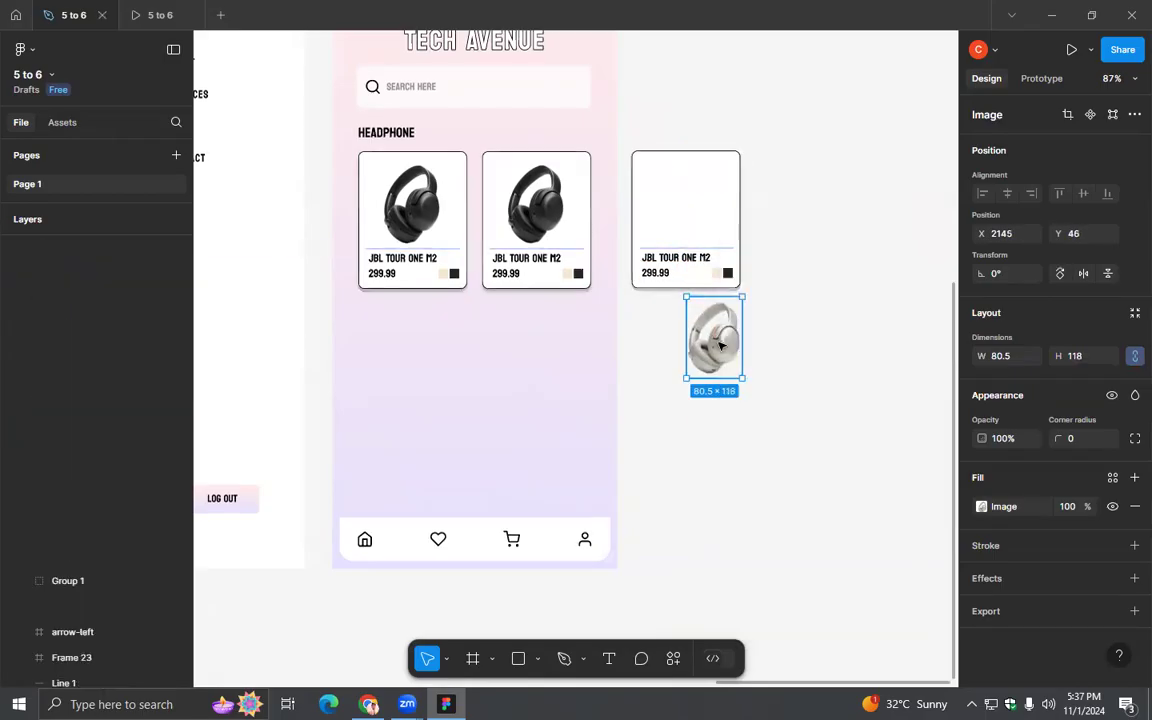
left_click_drag(720, 345, 692, 212)
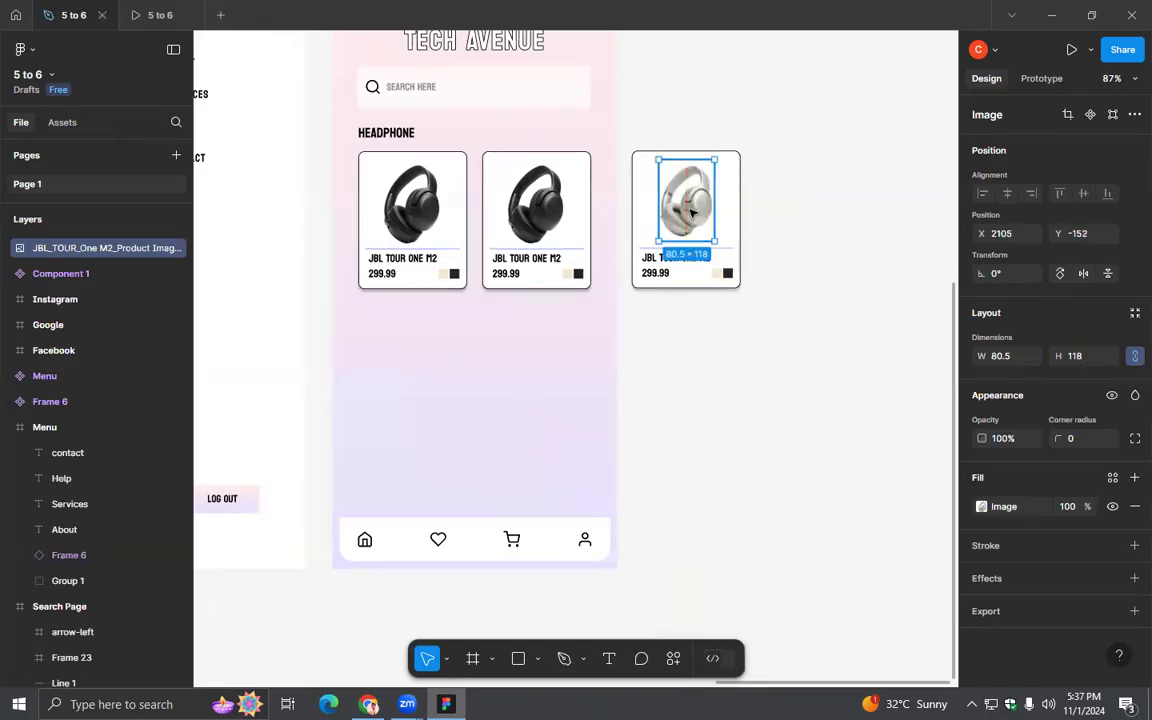
- Select the champagne image together with the third card's group and centre them horizontally on each other
scroll(692, 257, "up", 3)
left_click_drag(681, 309, 757, 439)
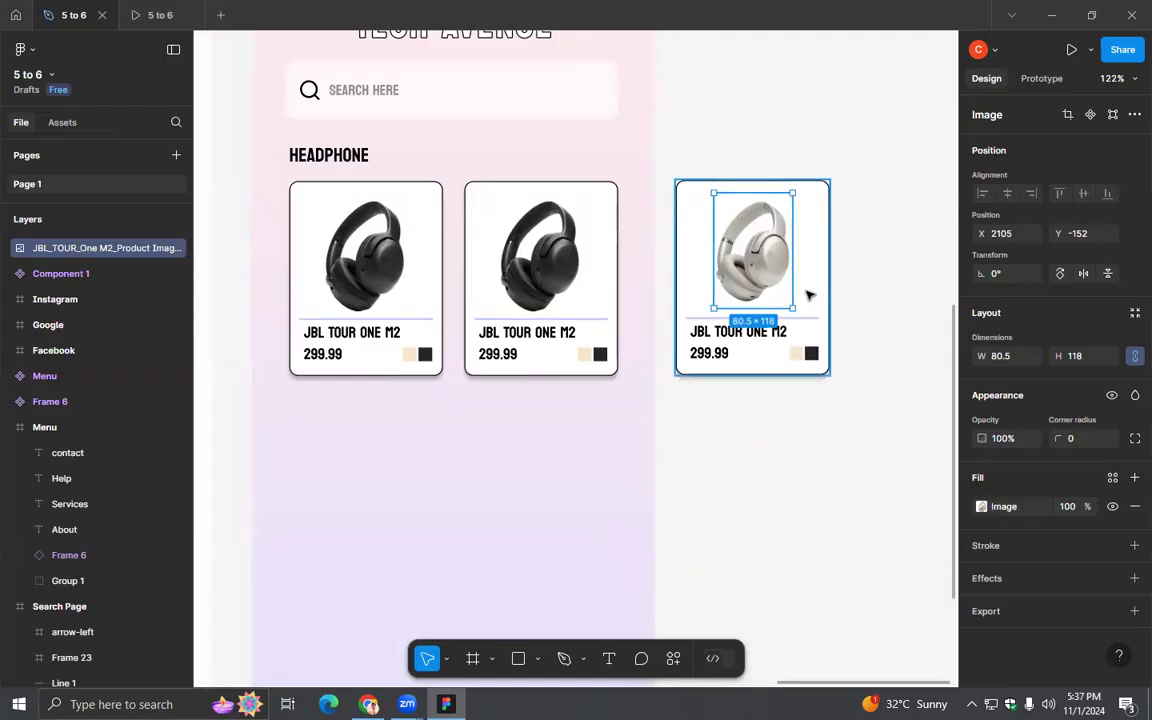
left_click(810, 295, "shift")
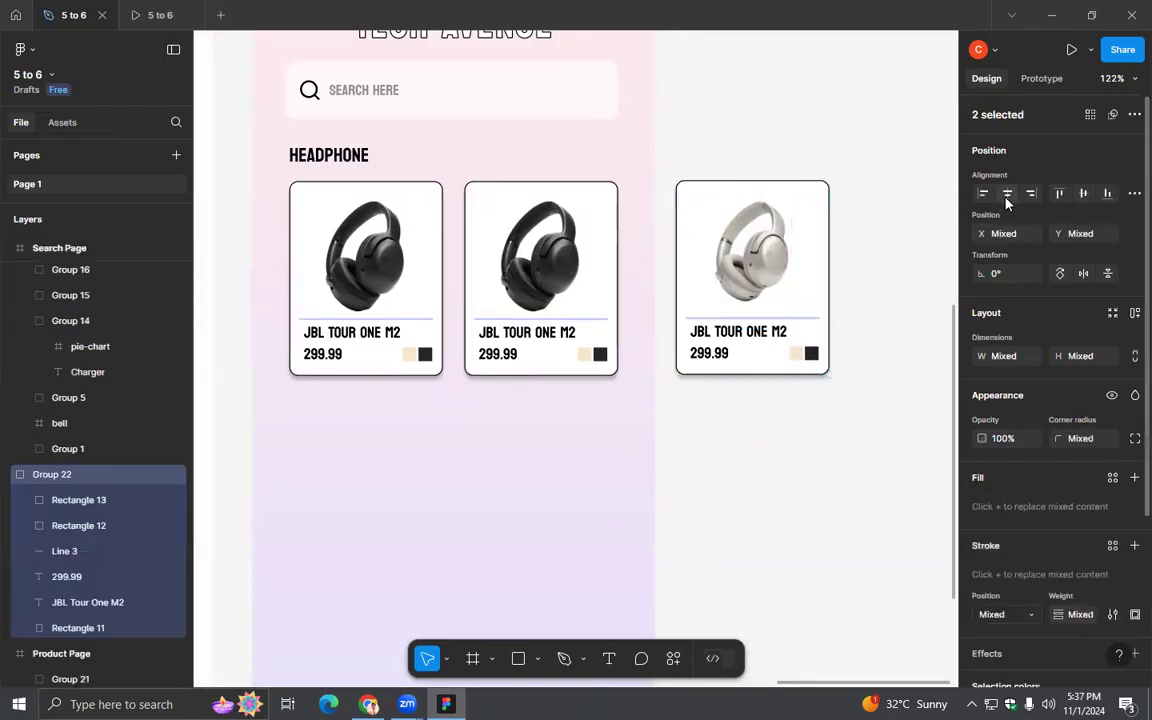
left_click(859, 388)
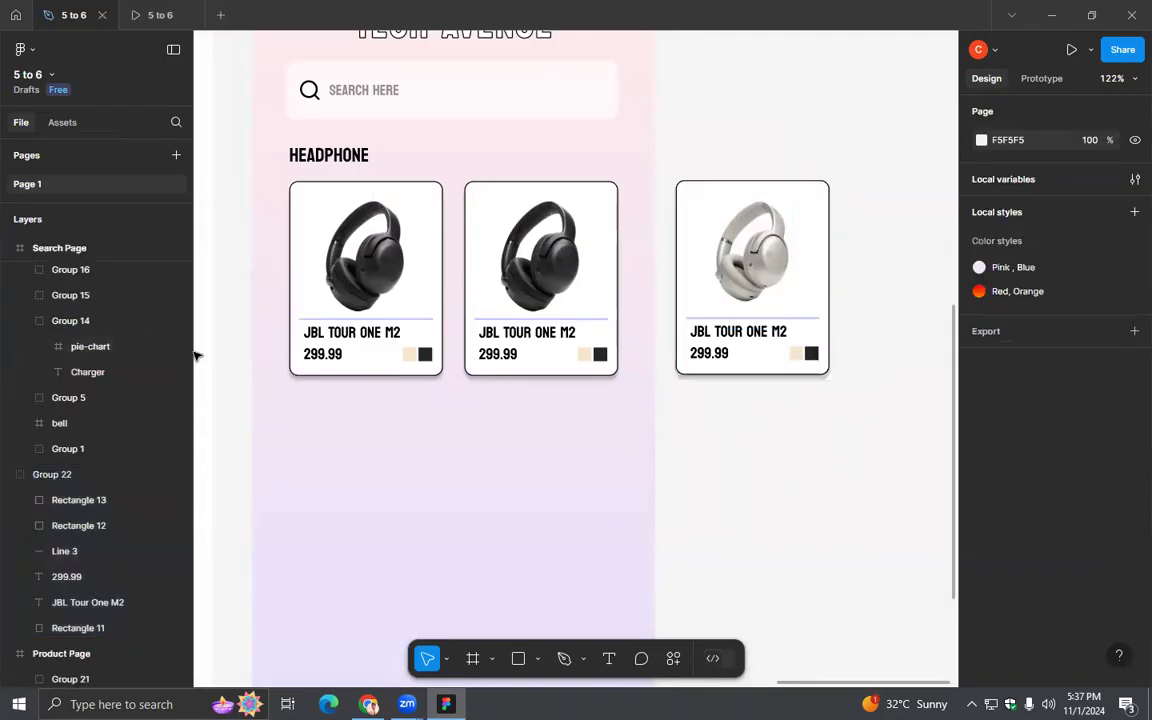
- Rename the third card's group, Group 22, as Champagne
left_click(766, 272)
left_click(850, 239)
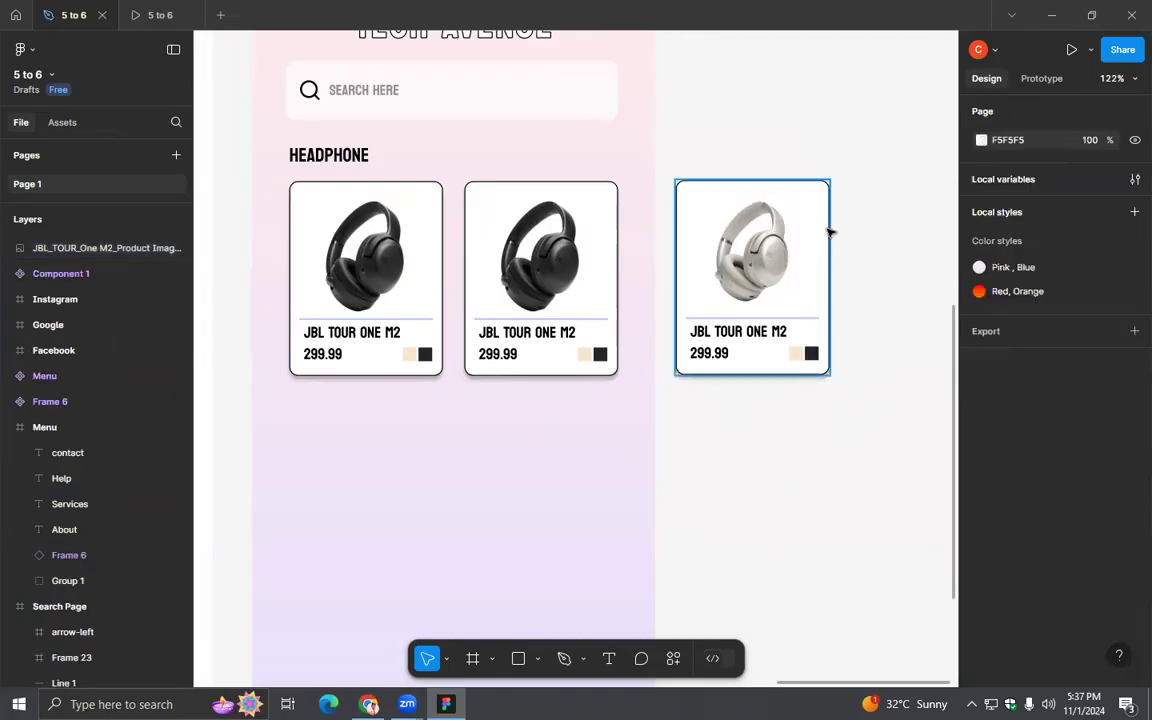
left_click(827, 231)
left_click(6, 476)
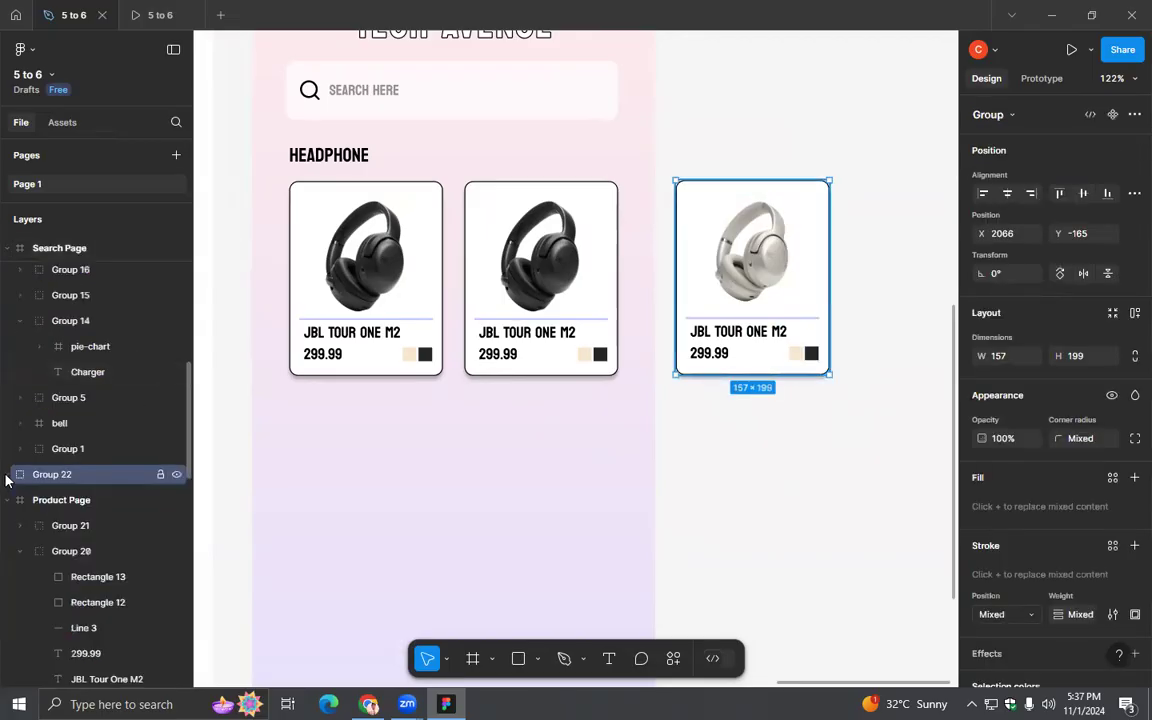
double_click(40, 476)
type("Champagne")
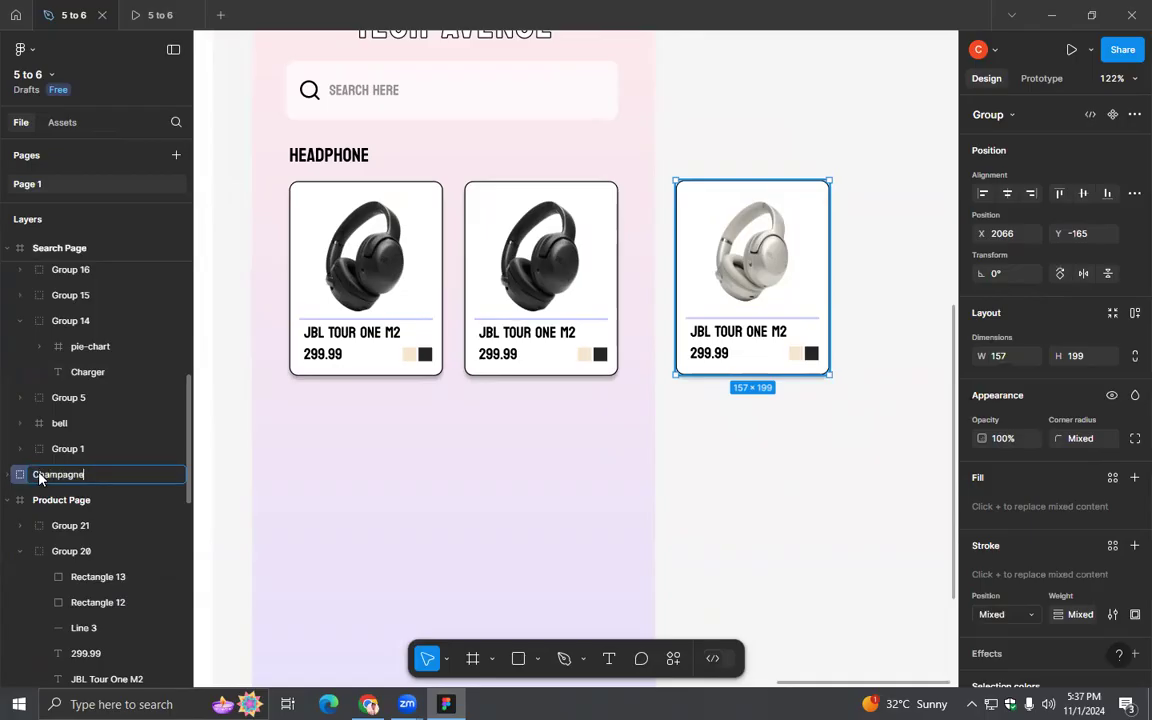
key("Return")
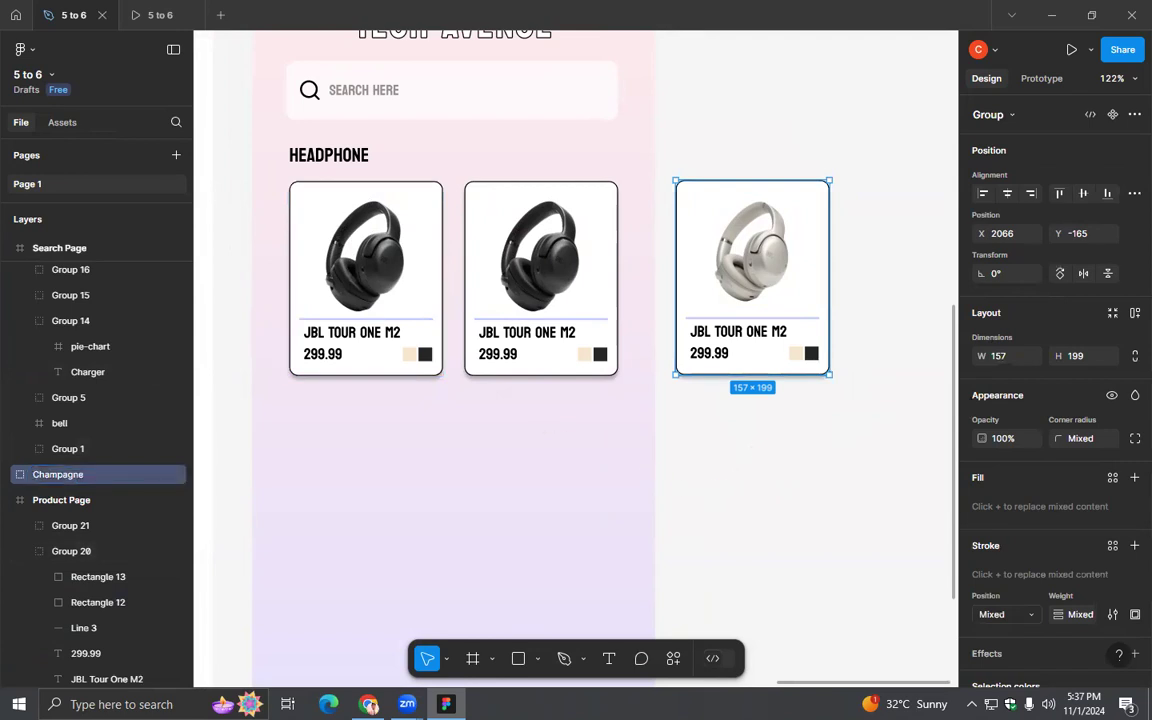
- Go back to JBL's noise reduction headphone listing in Chrome and examine how the product cards show their colour swatches
key("alt+Tab")
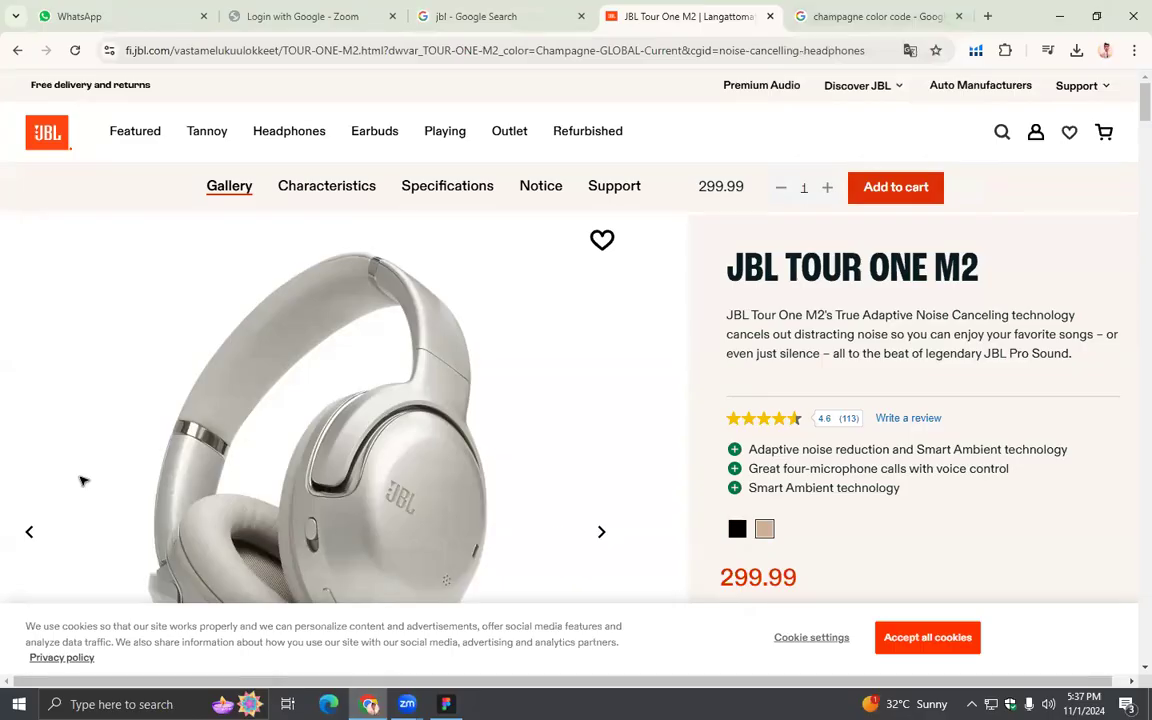
key("alt+Tab")
left_click(771, 470)
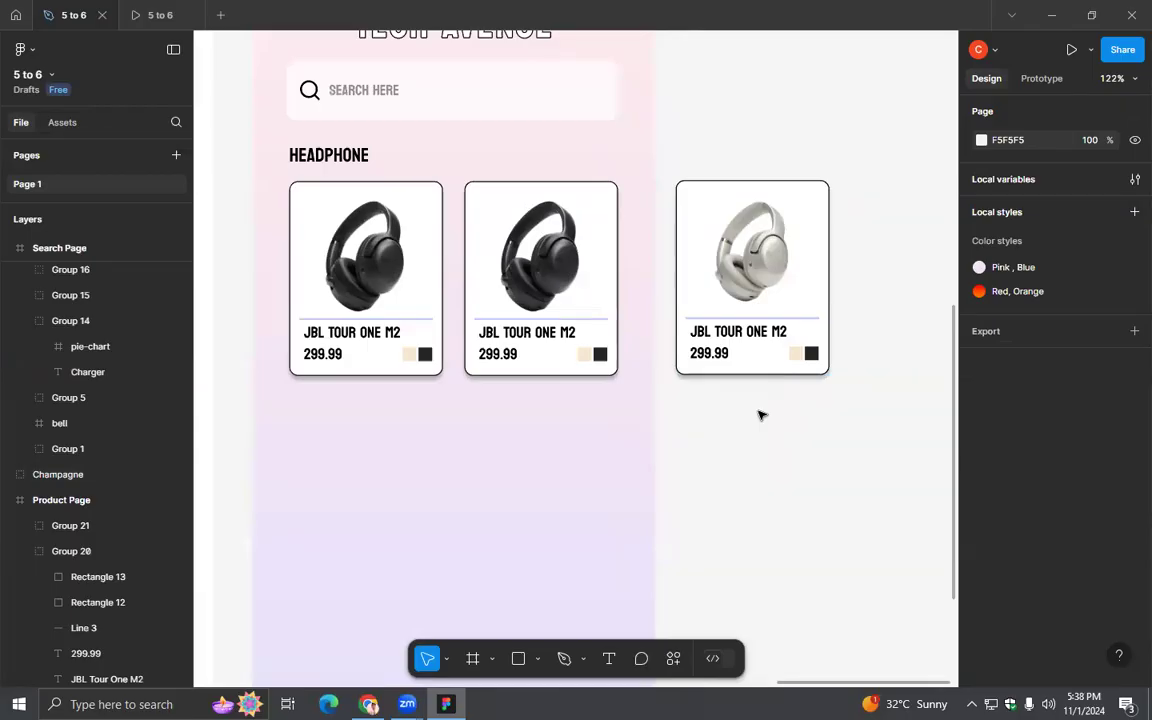
scroll(760, 415, "up", 5)
left_click_drag(524, 414, 690, 429)
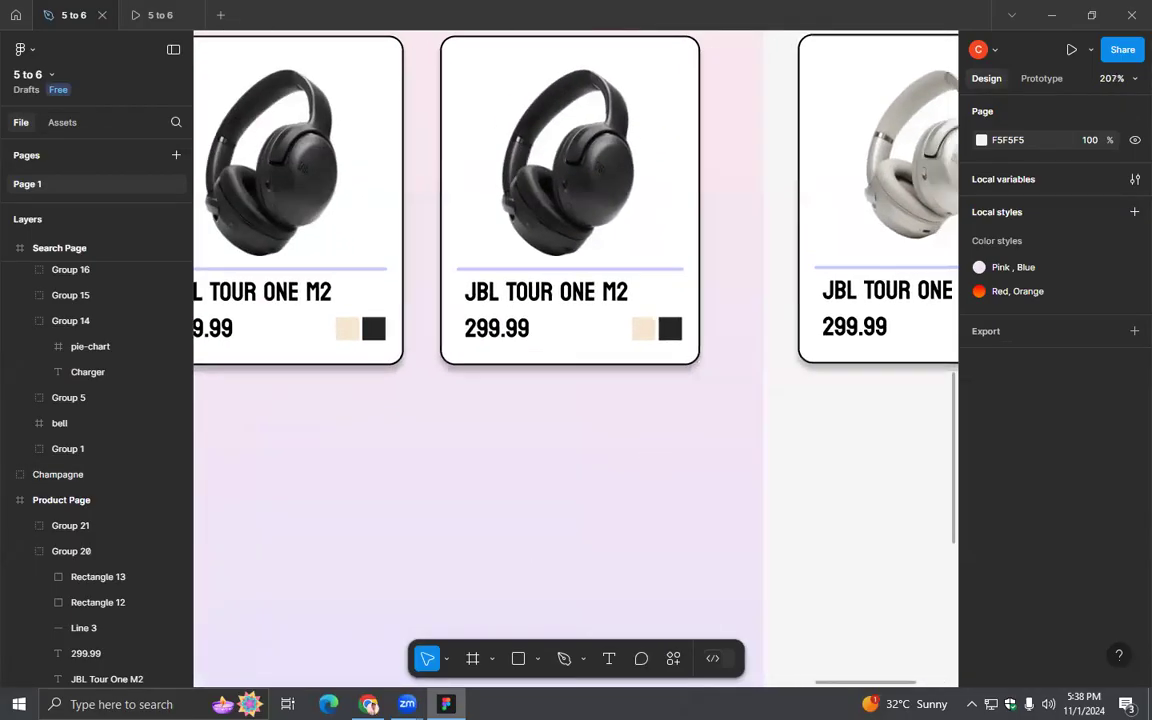
key("alt+Tab")
left_click(16, 52)
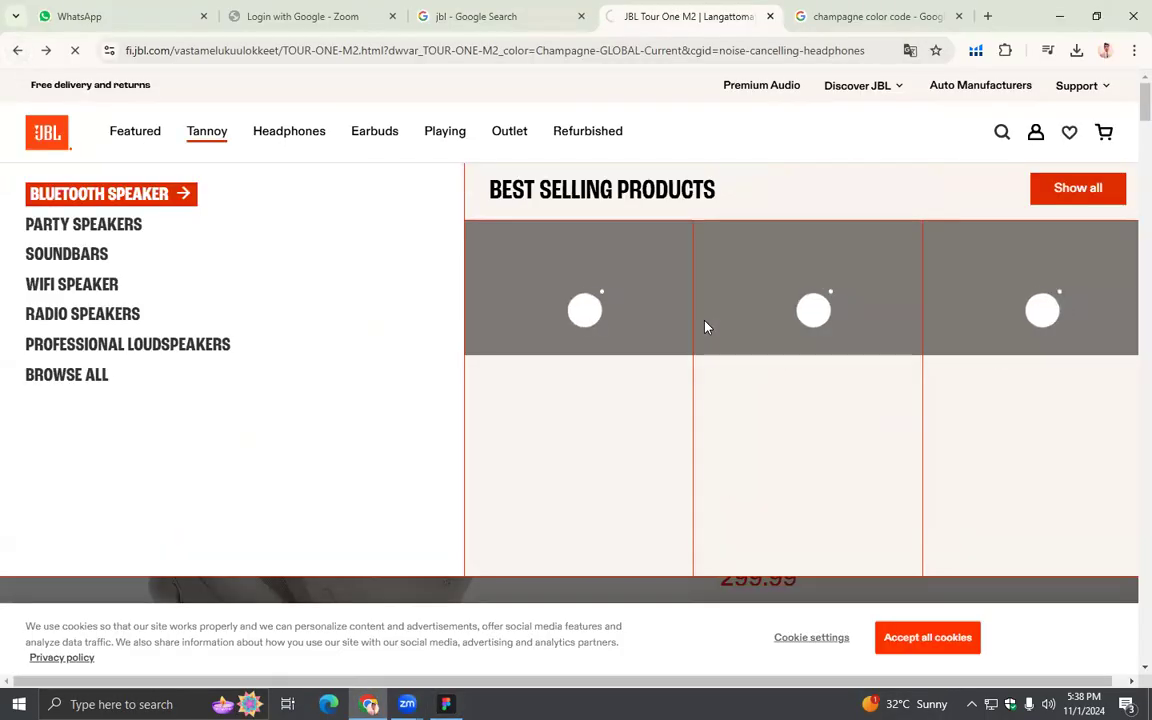
scroll(705, 327, "down", 1)
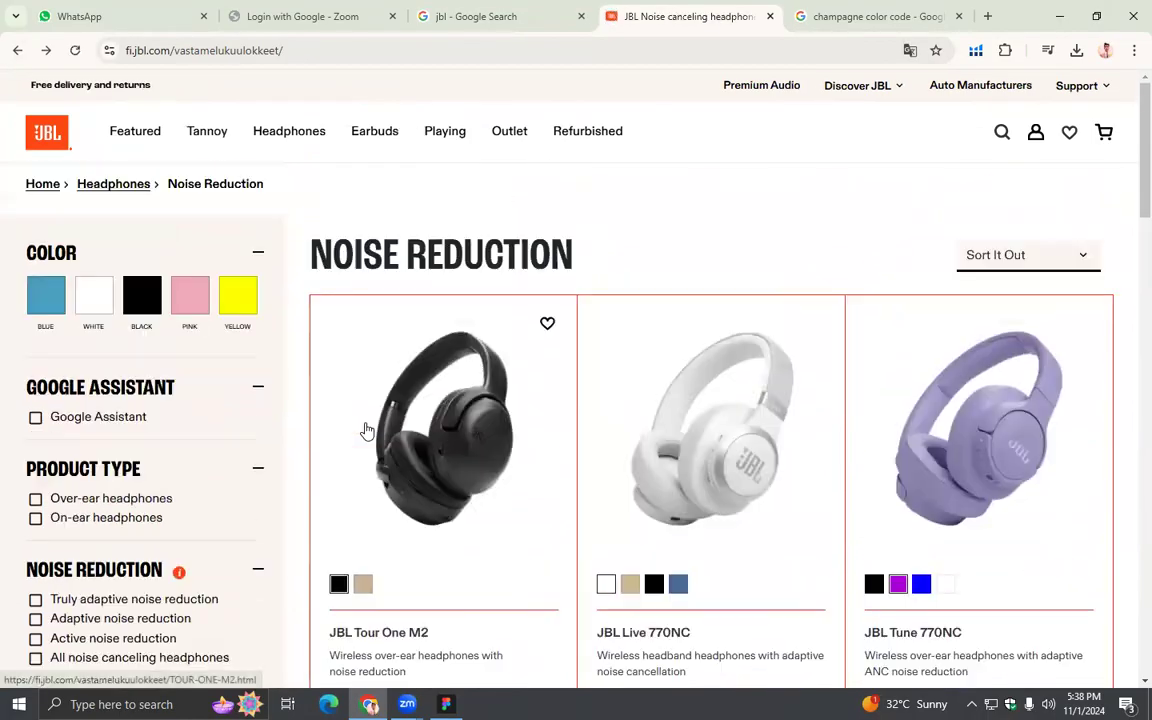
scroll(407, 484, "down", 2)
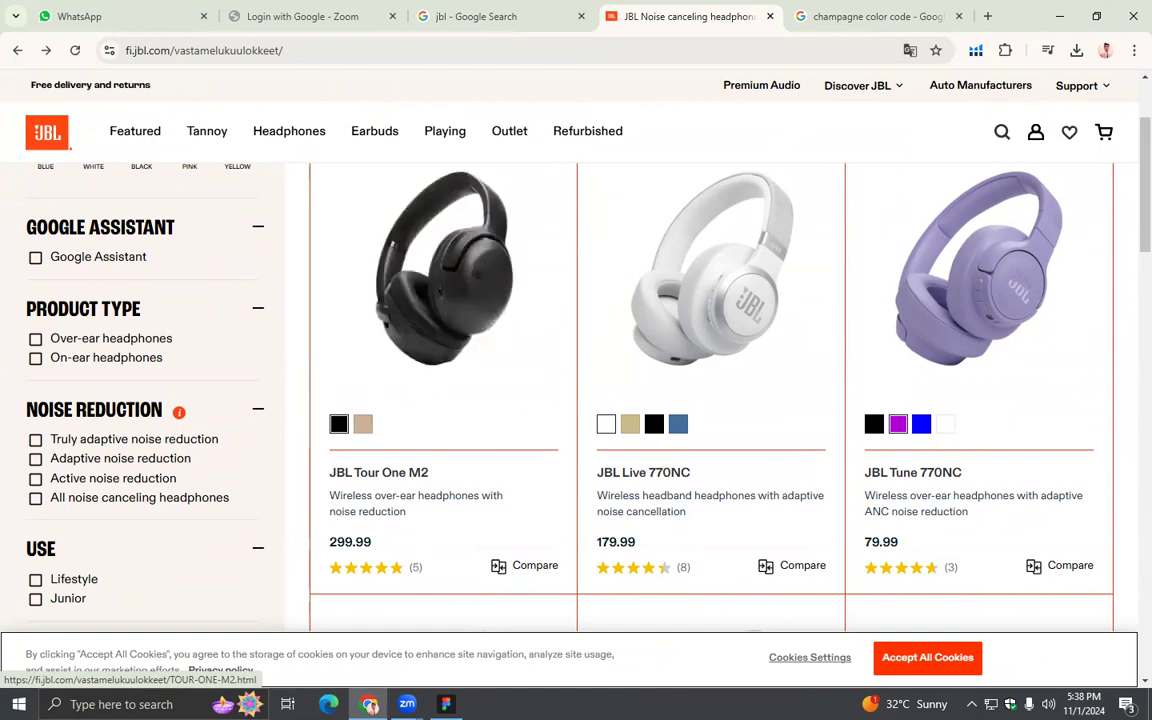
- Switch back to Figma and inspect the champagne colour swatch in the first product card
key("alt+Tab")
scroll(617, 478, "down", 2)
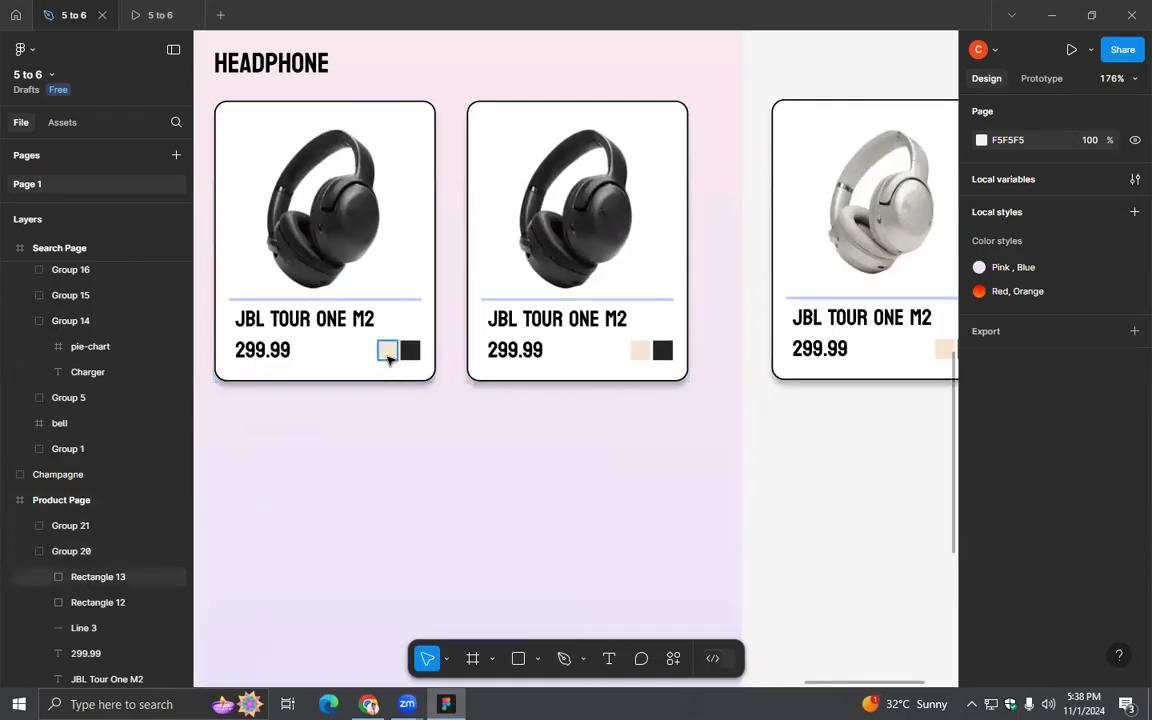
left_click(388, 352)
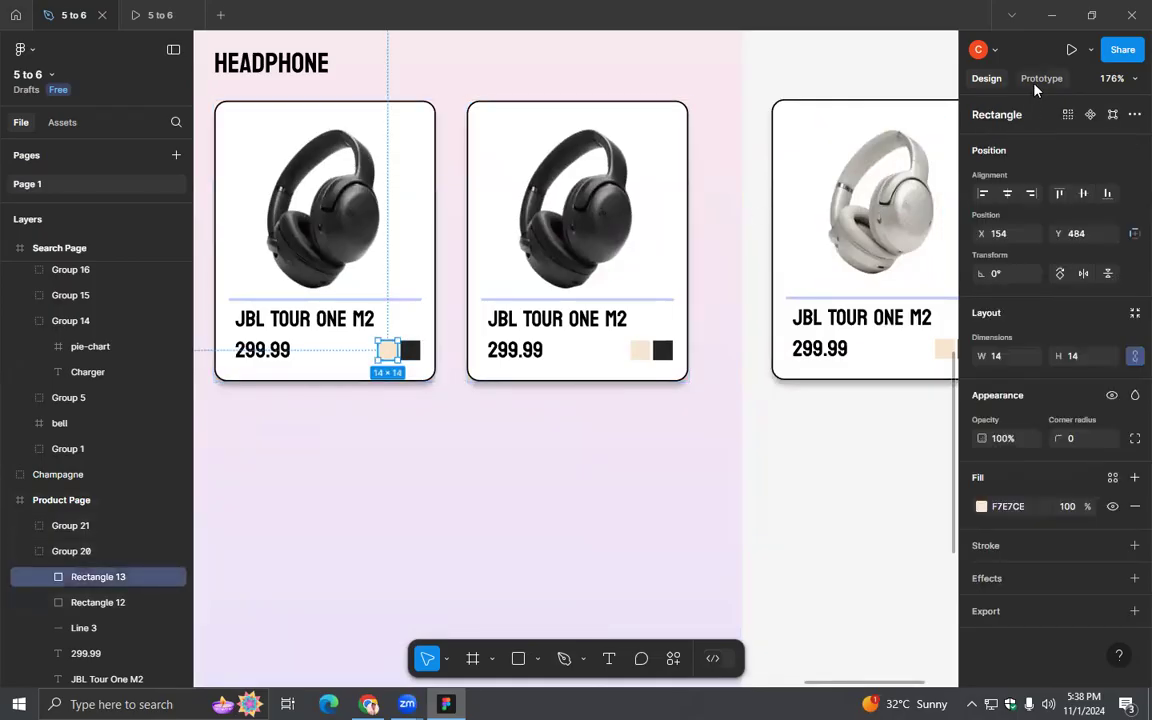
left_click(790, 428)
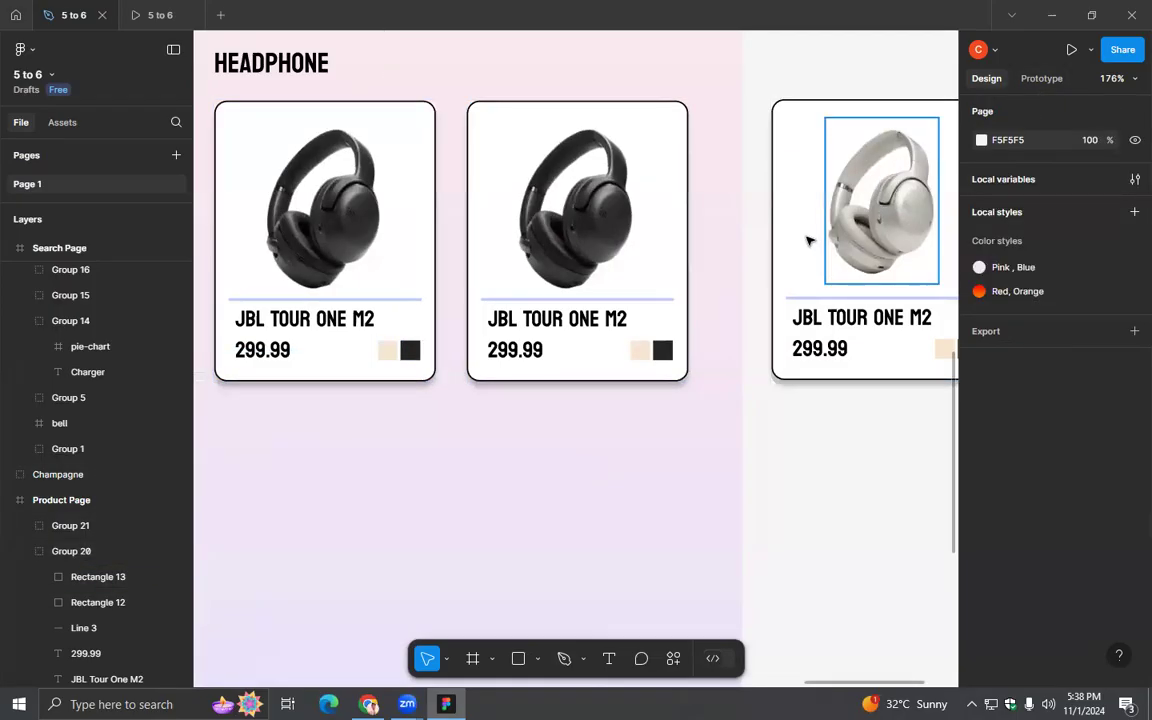
- Wrap the Champagne group, the third headphone card, in a frame and rename that frame Champagne Card
left_click(807, 239)
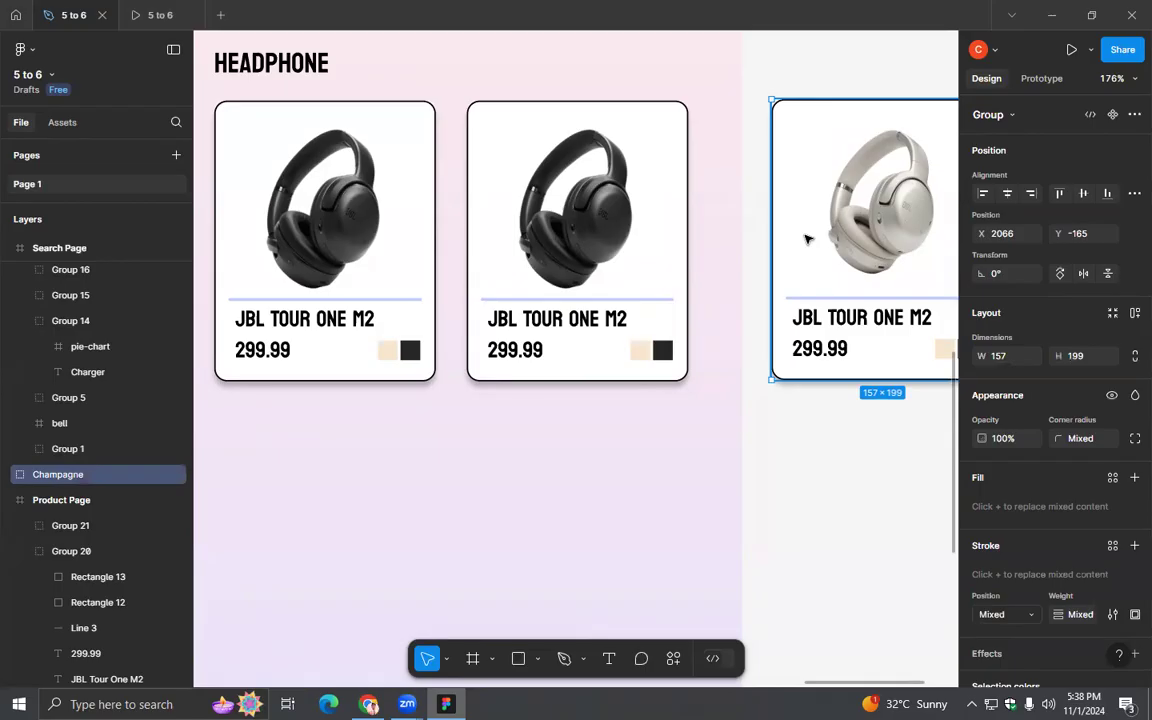
right_click(806, 238)
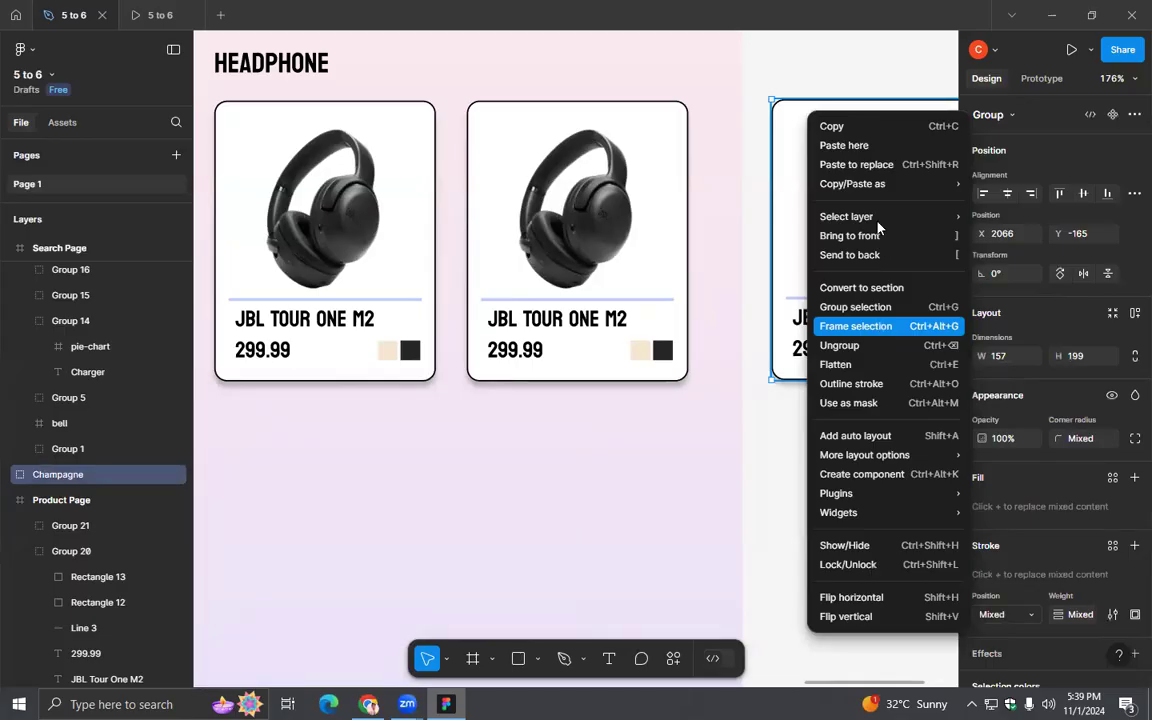
left_click(876, 327)
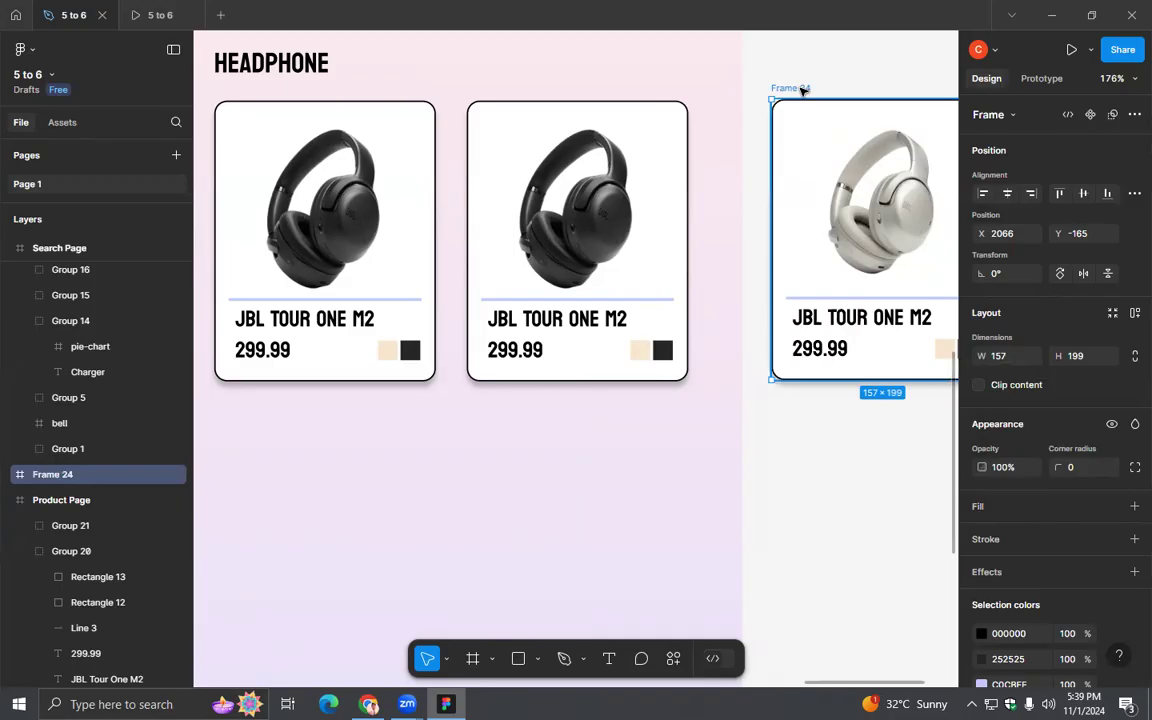
double_click(803, 90)
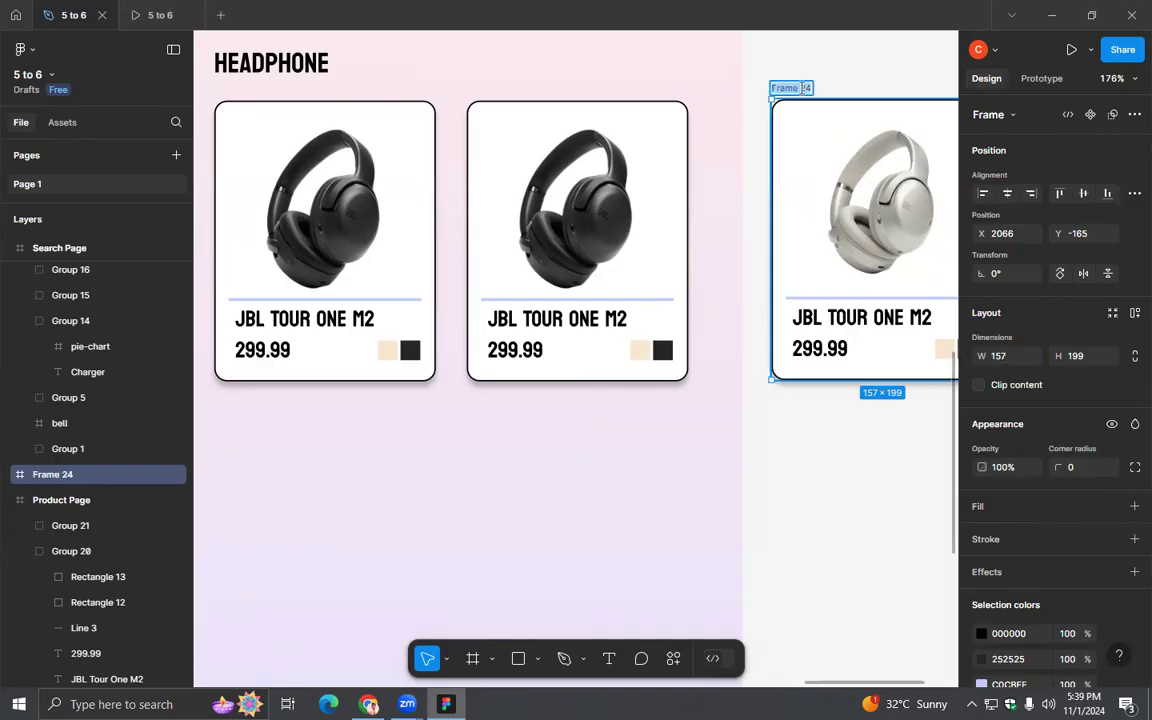
type("Champ")
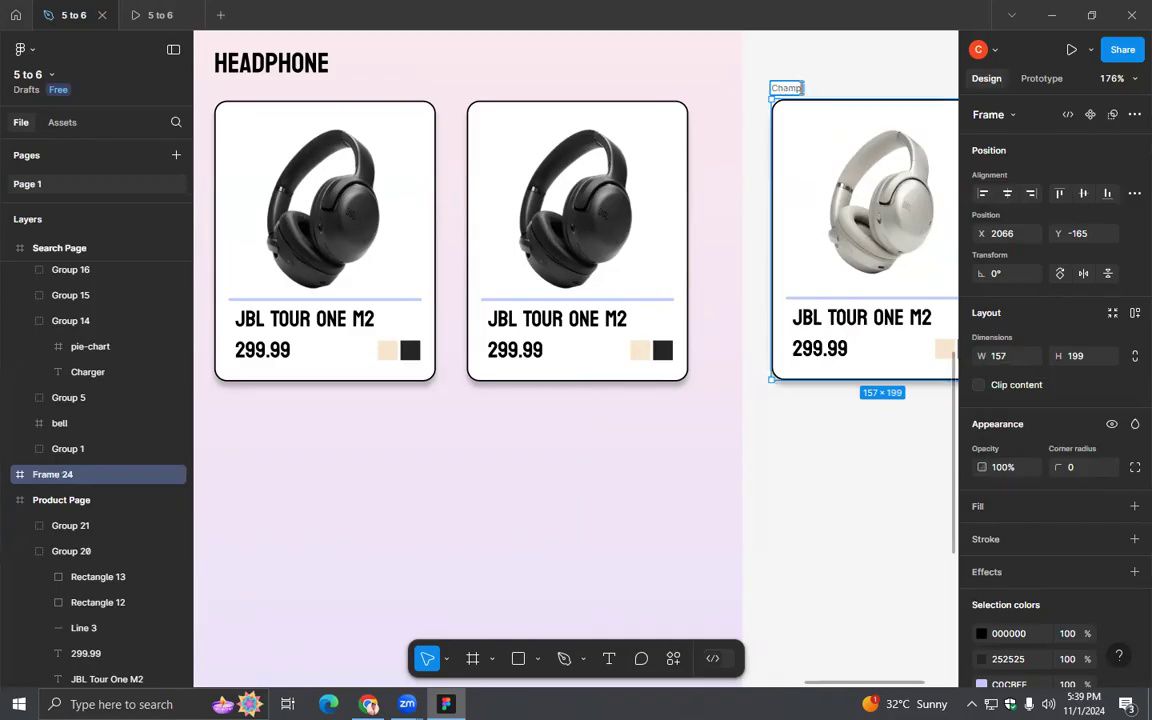
type("agne Card")
key("Return")
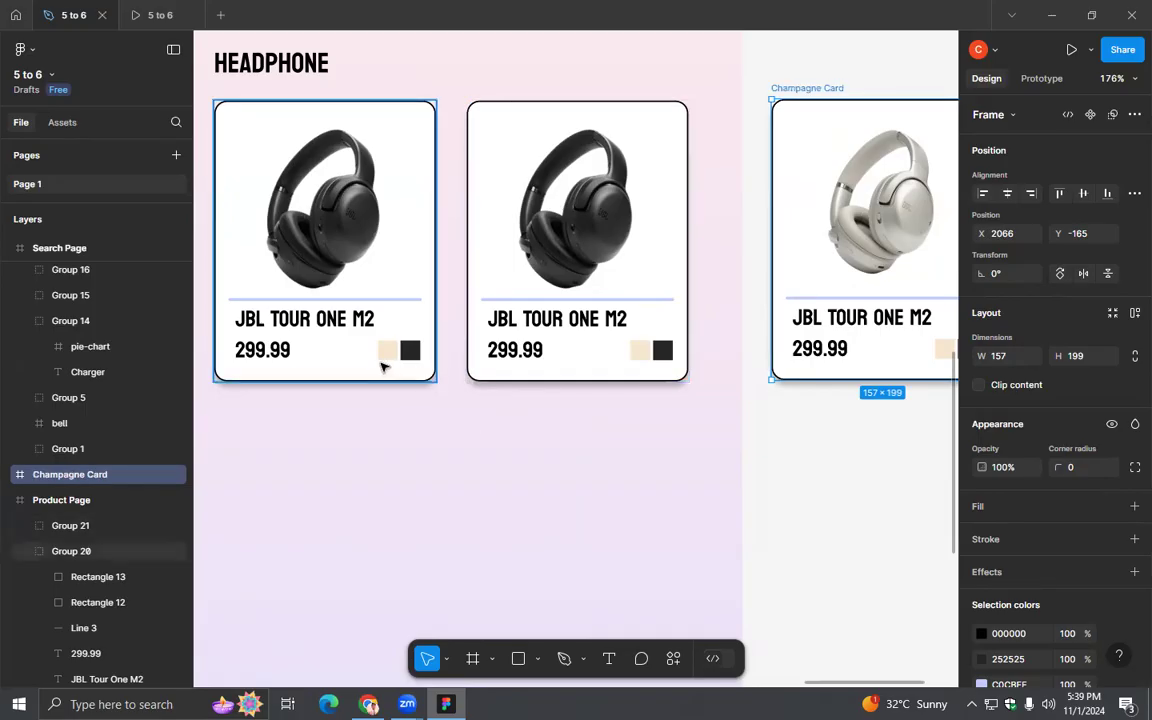
- Draw a prototype connection from the first card's champagne swatch to the Champagne Card frame, using On tap and Navigate to
left_click(388, 351)
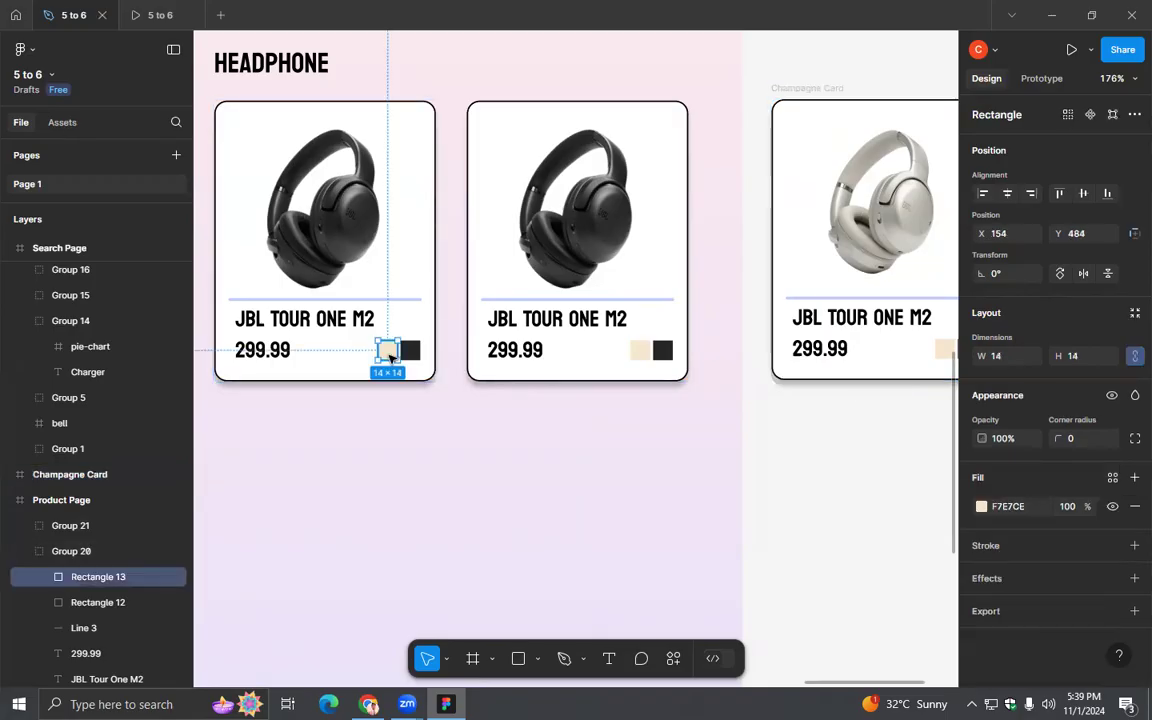
left_click(1040, 79)
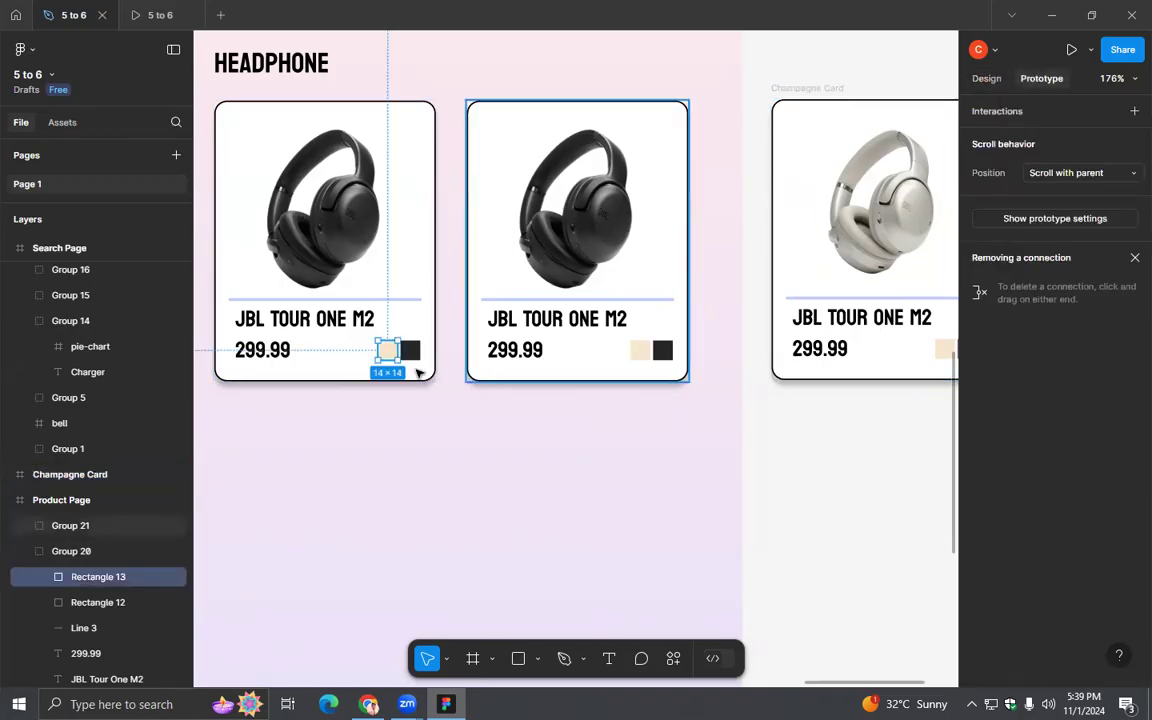
left_click_drag(398, 352, 800, 357)
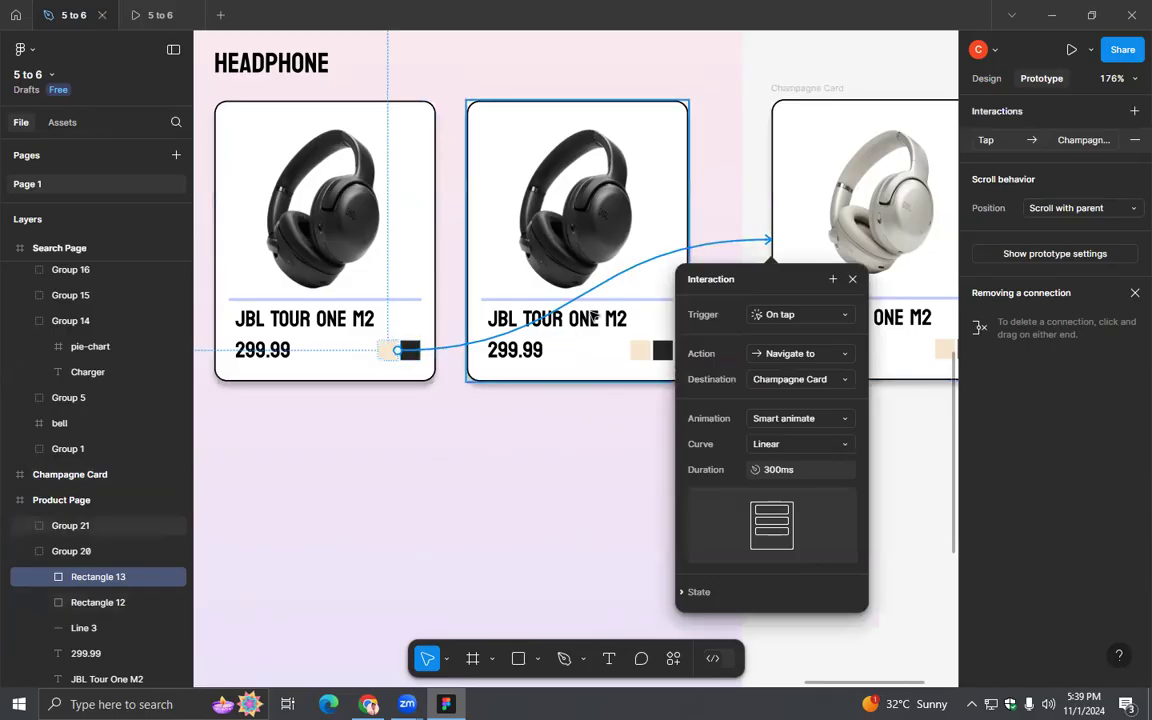
left_click(852, 279)
left_click(812, 291)
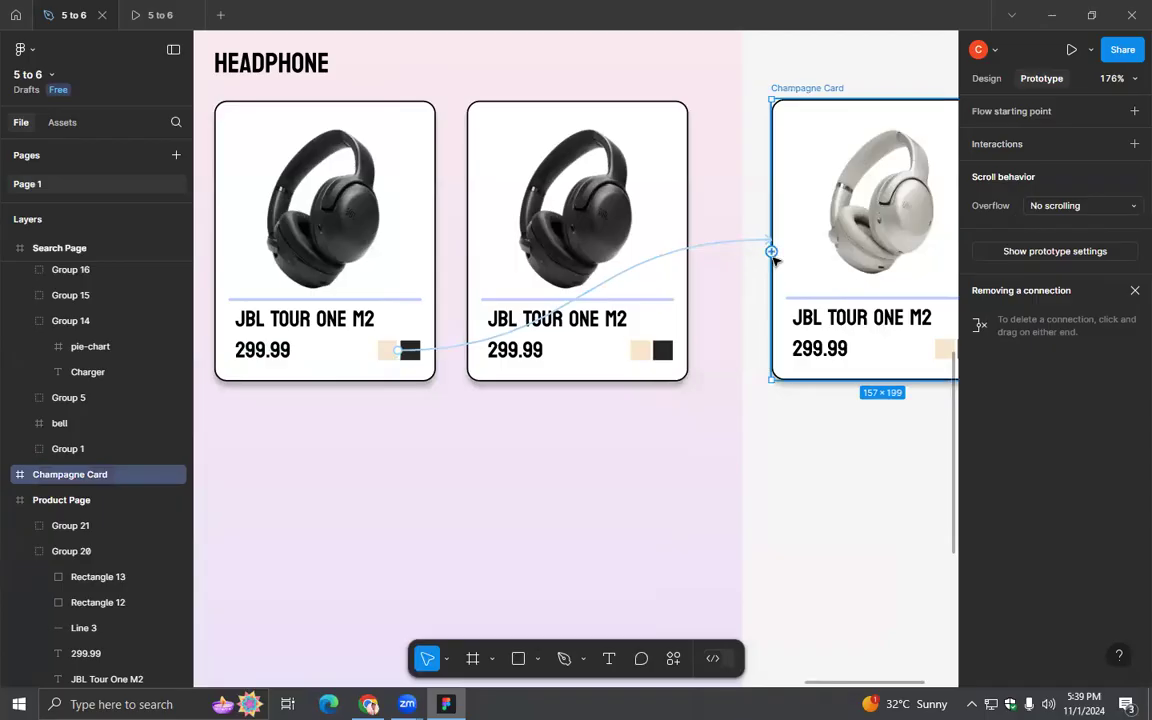
left_click_drag(771, 251, 731, 306)
mouse_move(776, 300)
left_mouse_down()
mouse_move(735, 303)
mouse_move(795, 267)
mouse_move(757, 290)
mouse_move(772, 290)
left_mouse_up()
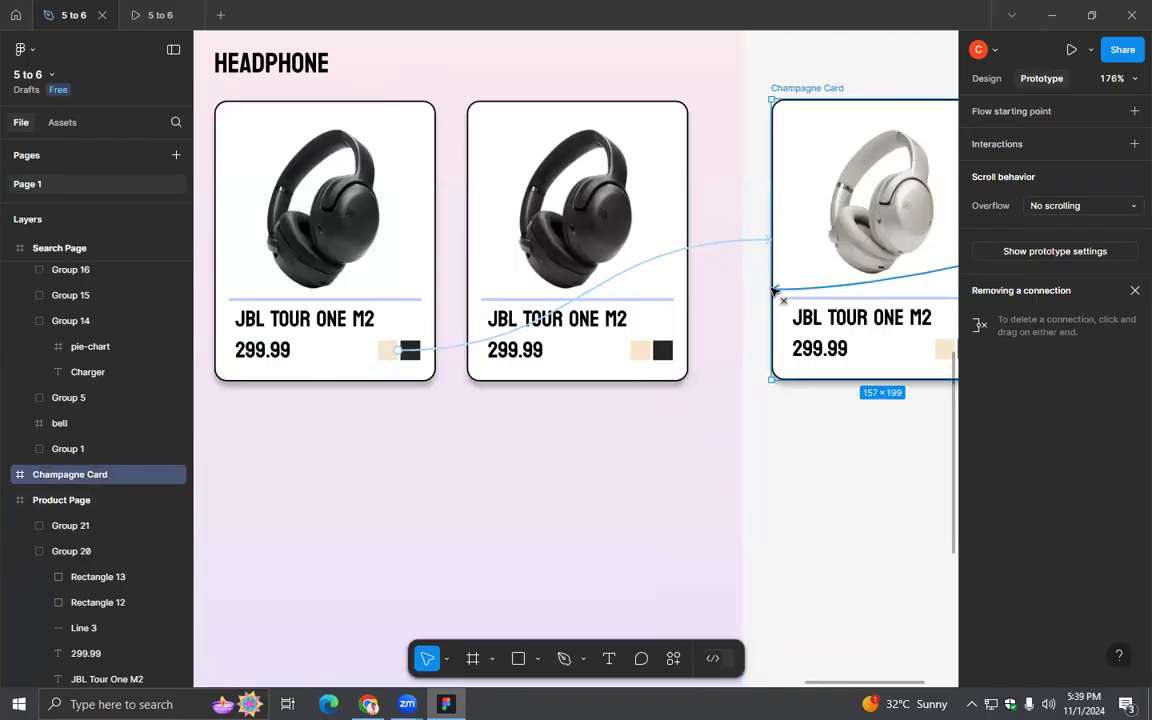
left_click(418, 352)
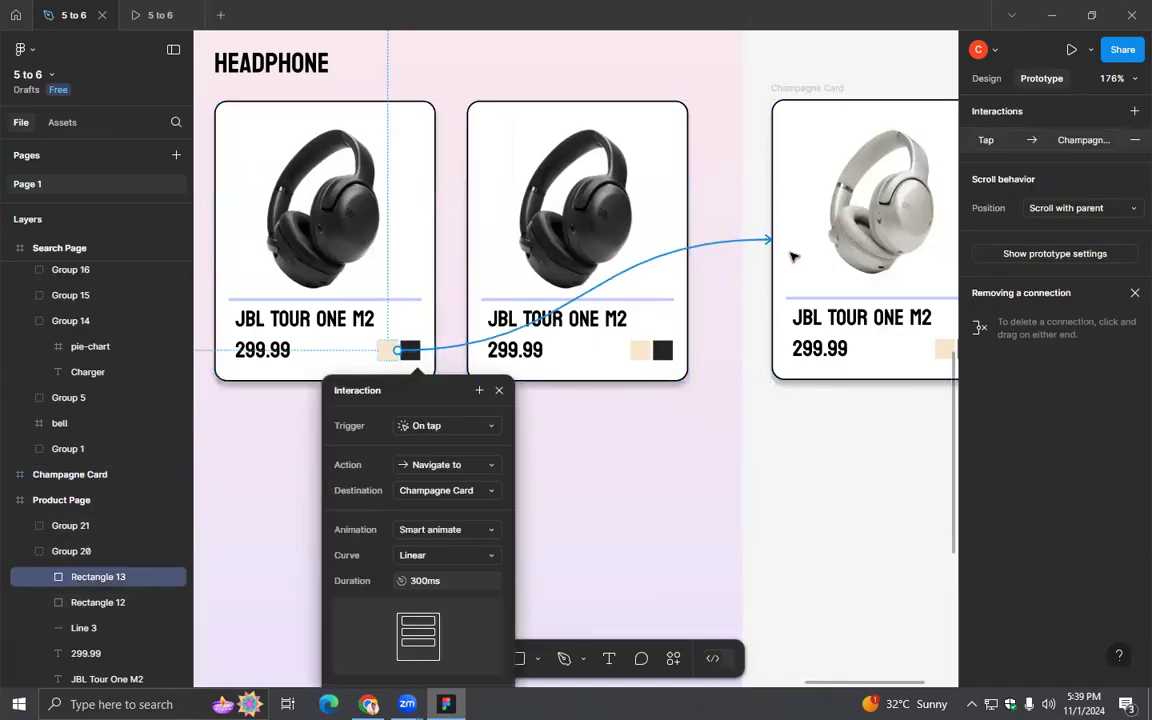
left_click(499, 390)
- Add an on-tap interaction to the Champagne Card frame that scrolls to Rectangle 11 with Instant animation
left_click(787, 292)
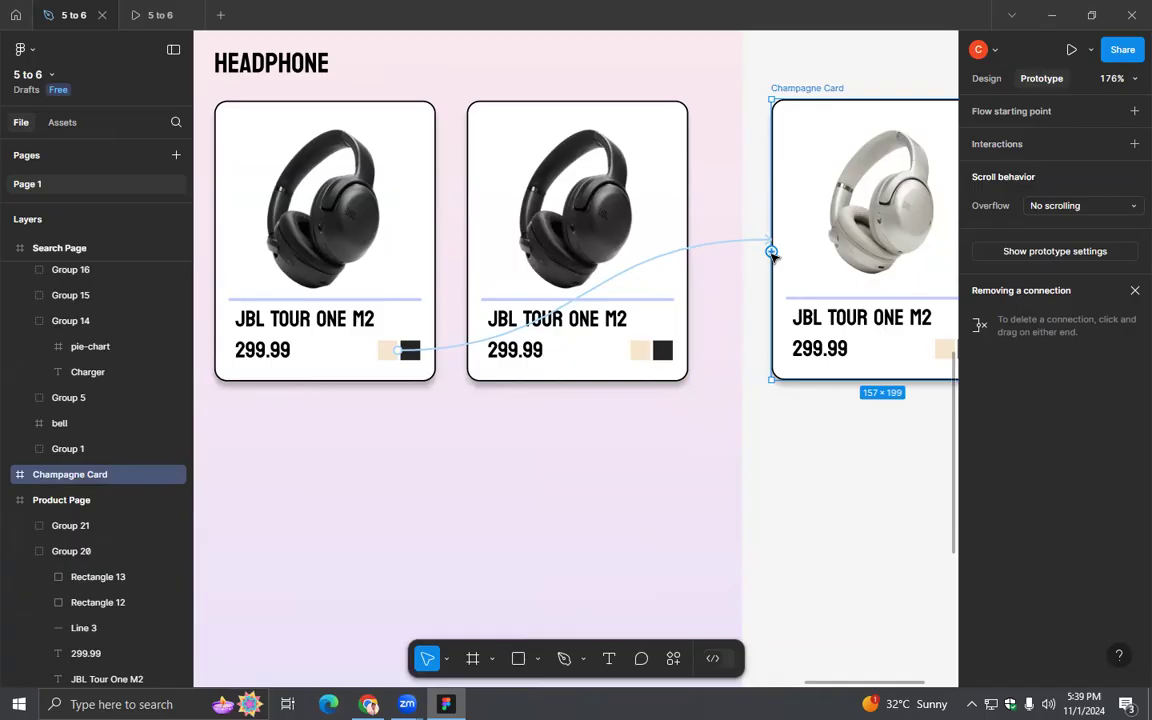
mouse_move(771, 253)
left_mouse_down()
mouse_move(727, 295)
mouse_move(777, 262)
mouse_move(735, 302)
mouse_move(808, 280)
mouse_move(741, 302)
mouse_move(788, 290)
mouse_move(783, 267)
left_mouse_up()
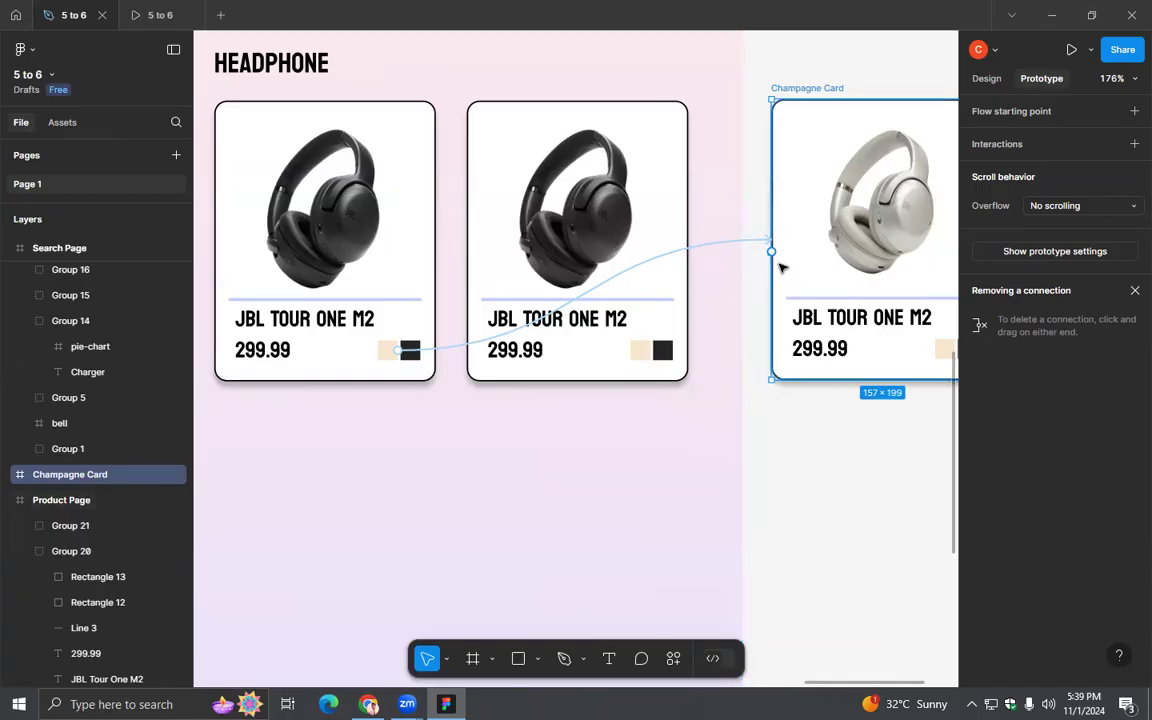
left_click(773, 254)
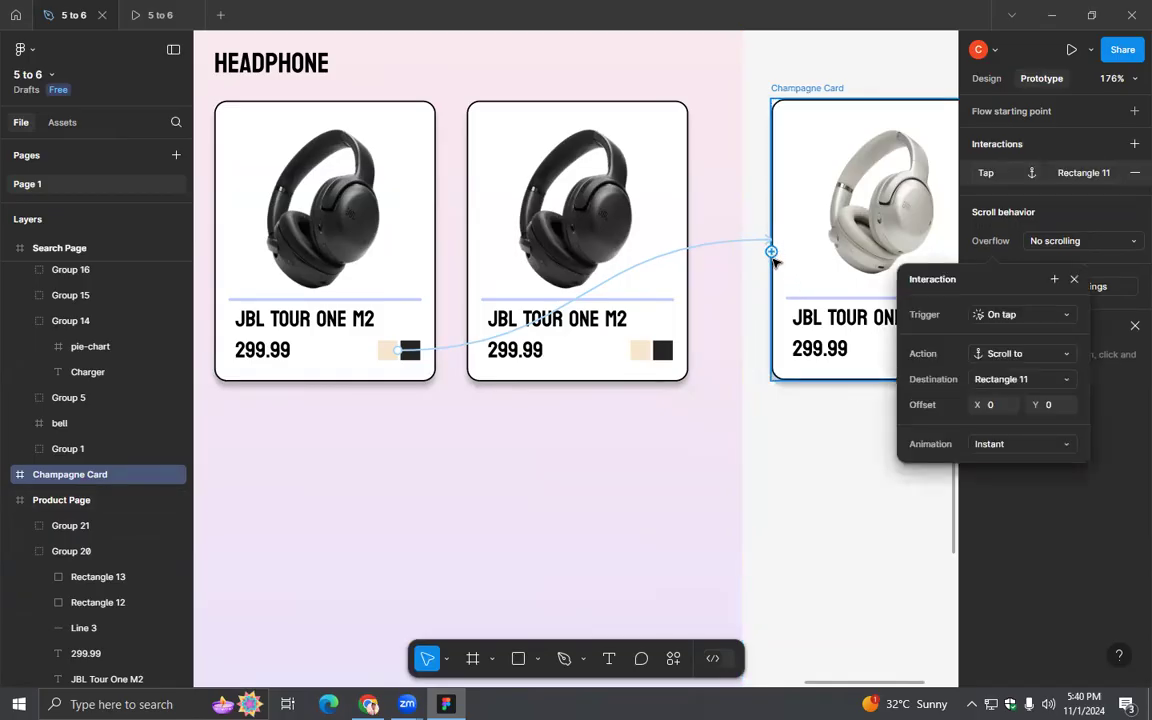
left_click(1071, 280)
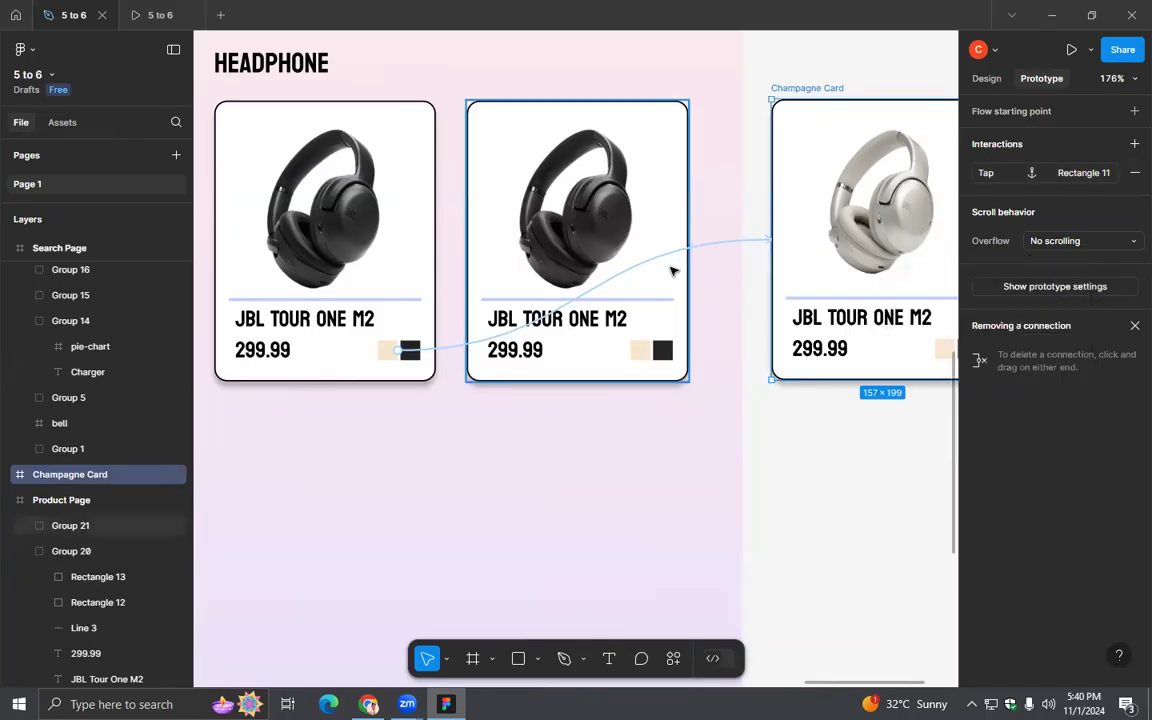
- Delete the swatch's prototype connection and redraw it from the first card's champagne swatch to the Champagne Card frame
left_click(479, 342)
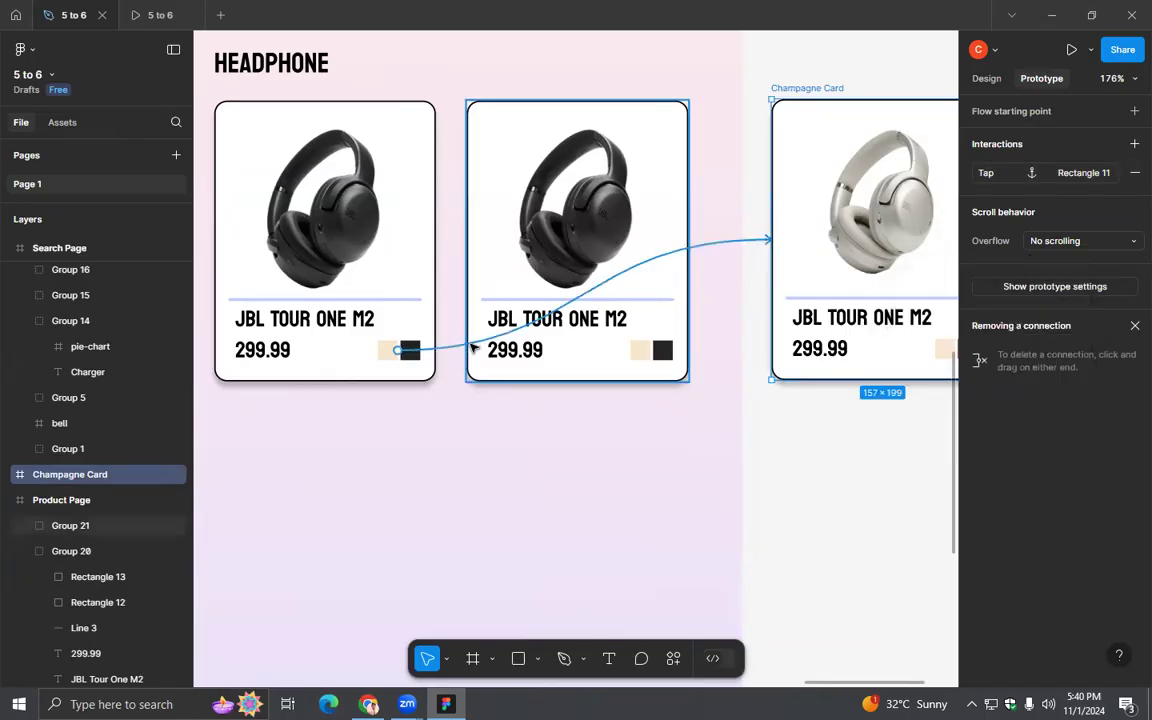
key("Delete")
left_click_drag(398, 350, 778, 292)
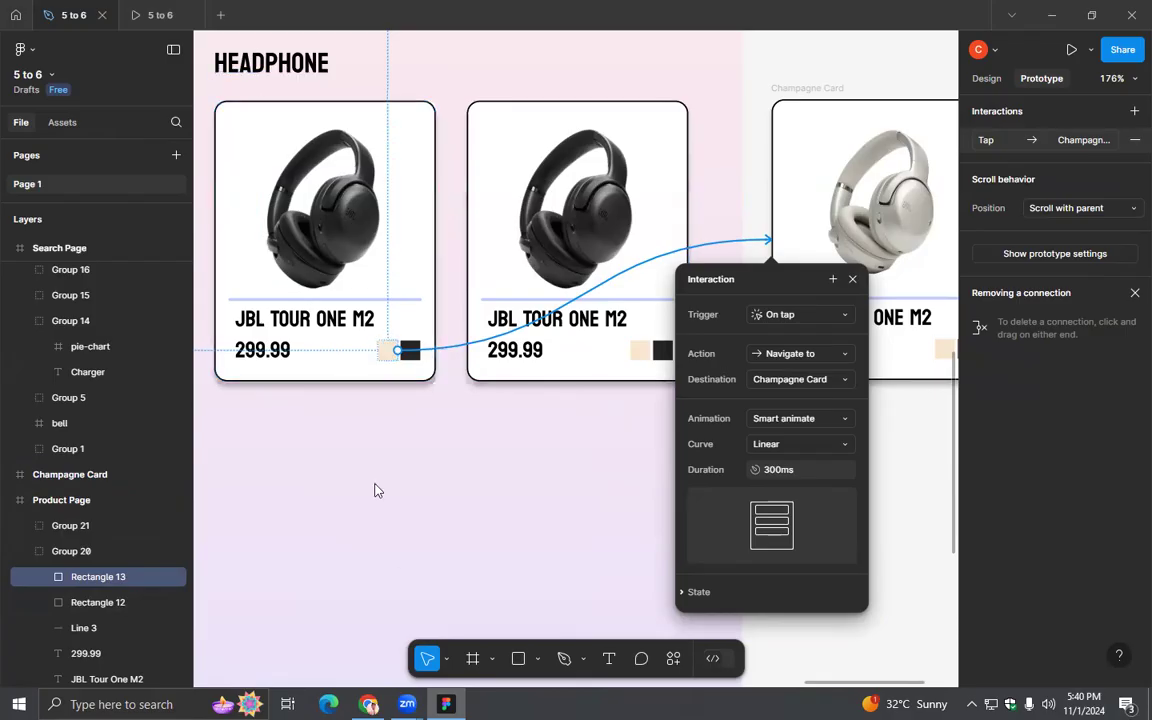
- Check JBL's listing in Chrome, return to Figma and set the champagne swatch's interaction to While hovering with the Open overlay action
key("alt+Tab")
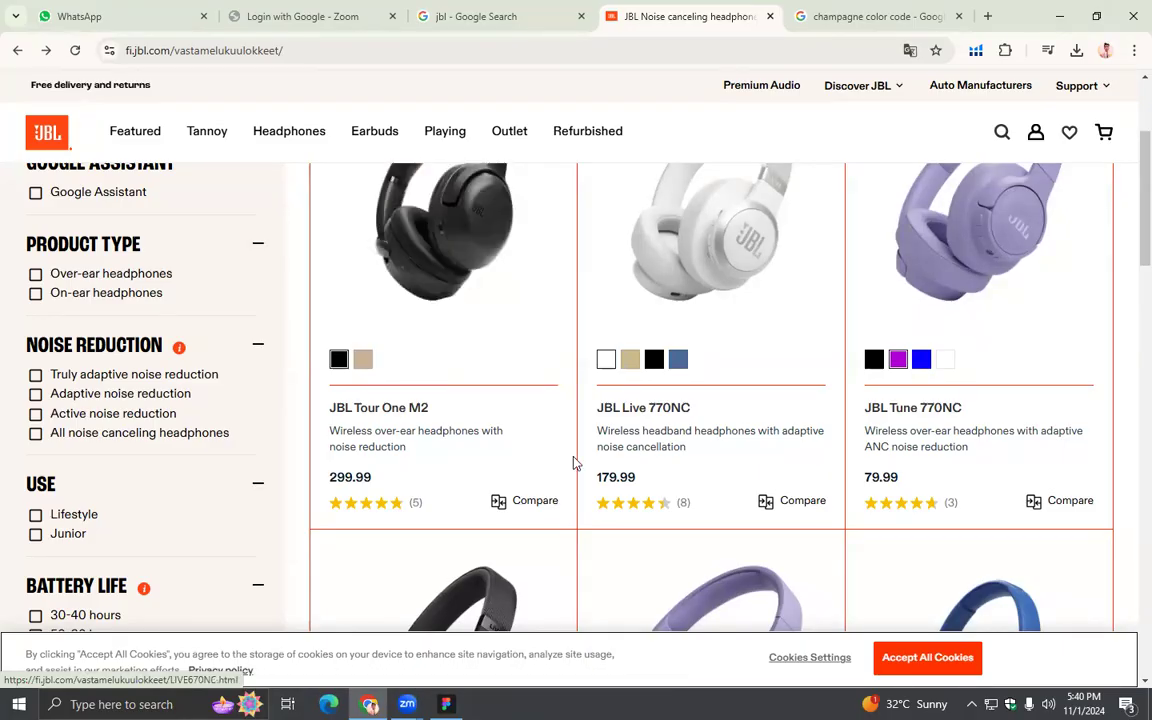
key("alt+Tab")
left_click(789, 320)
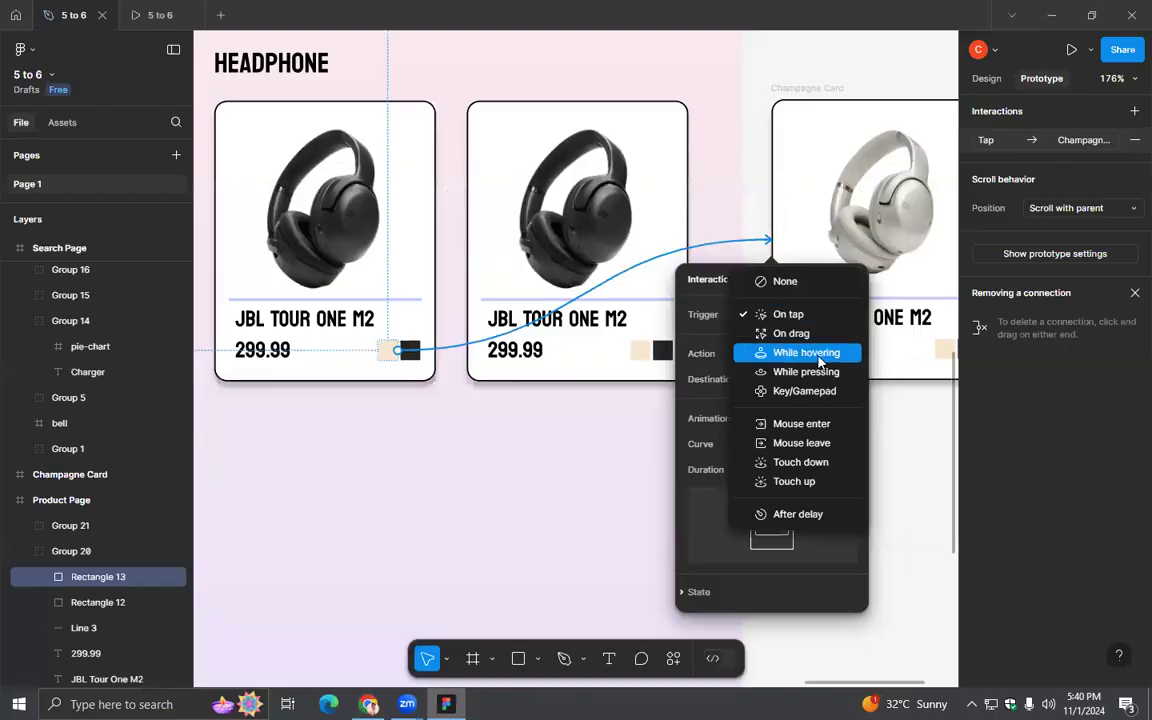
left_click(797, 355)
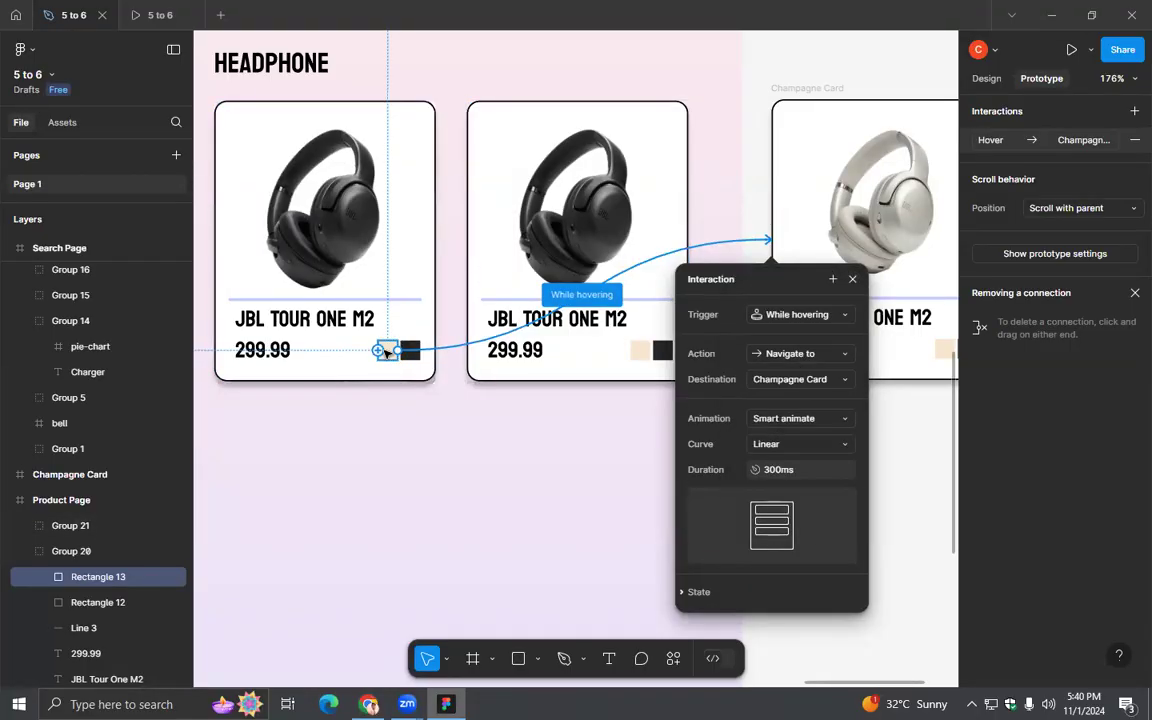
left_click(822, 362)
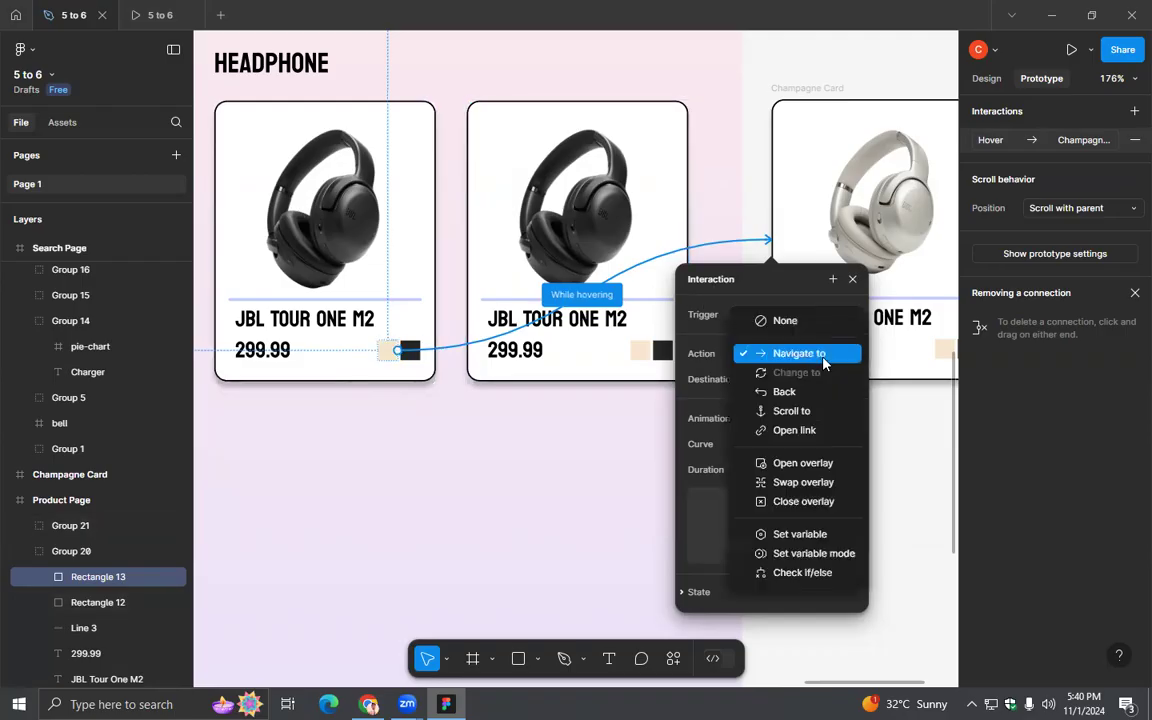
left_click(779, 464)
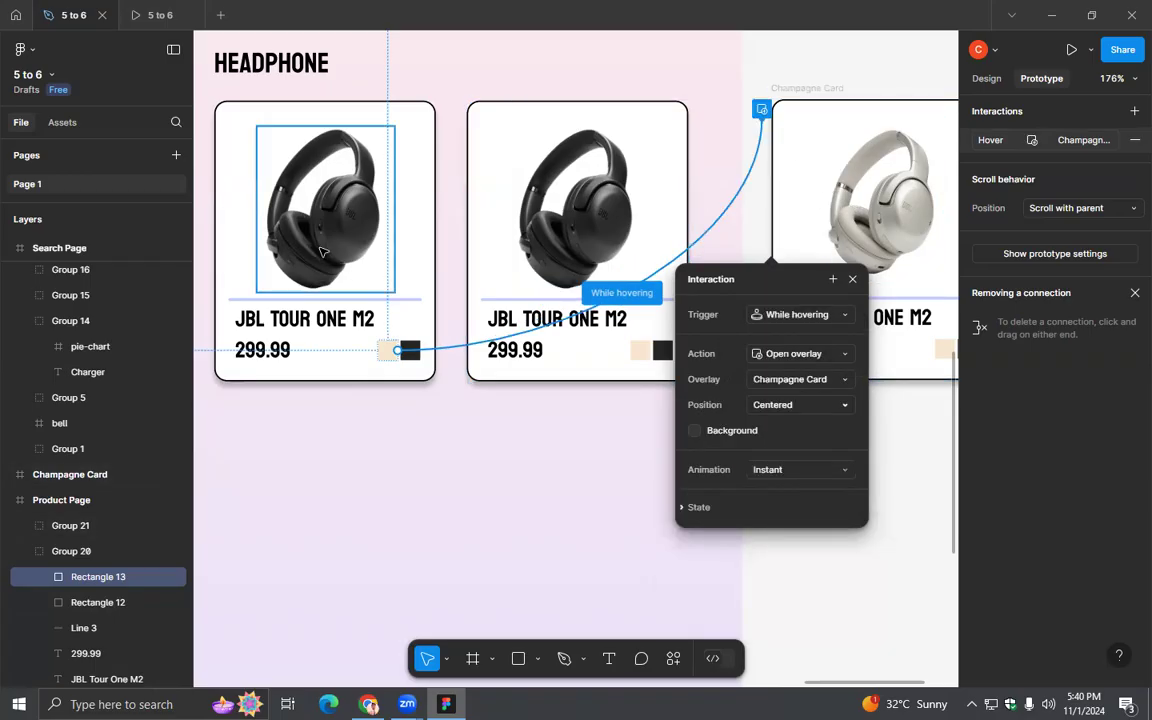
- Set the Champagne Card overlay's position to Manual and place it exactly over the first product card
left_click(841, 406)
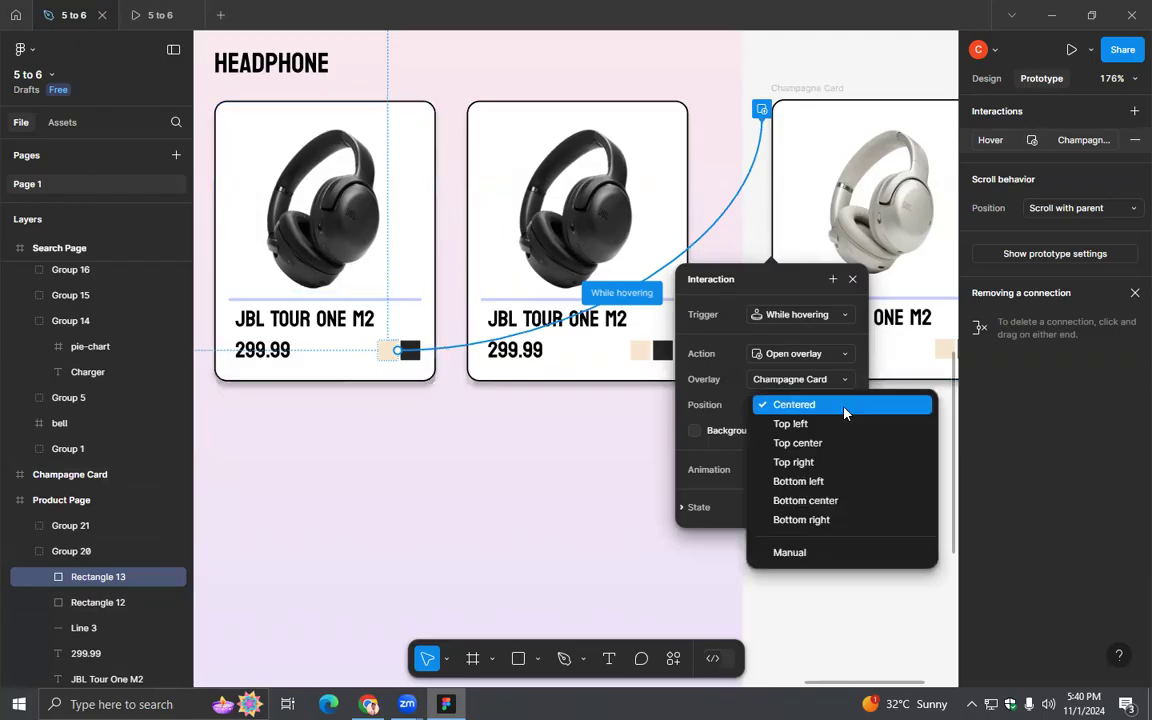
left_click(815, 553)
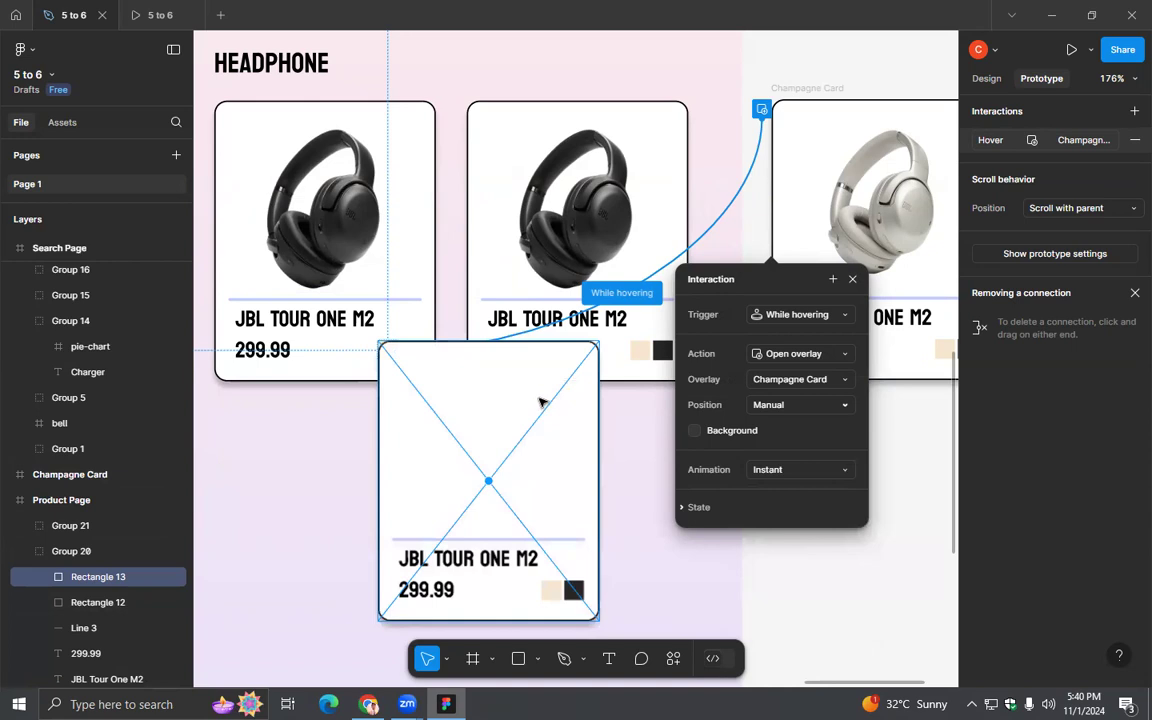
left_click_drag(536, 366, 433, 291)
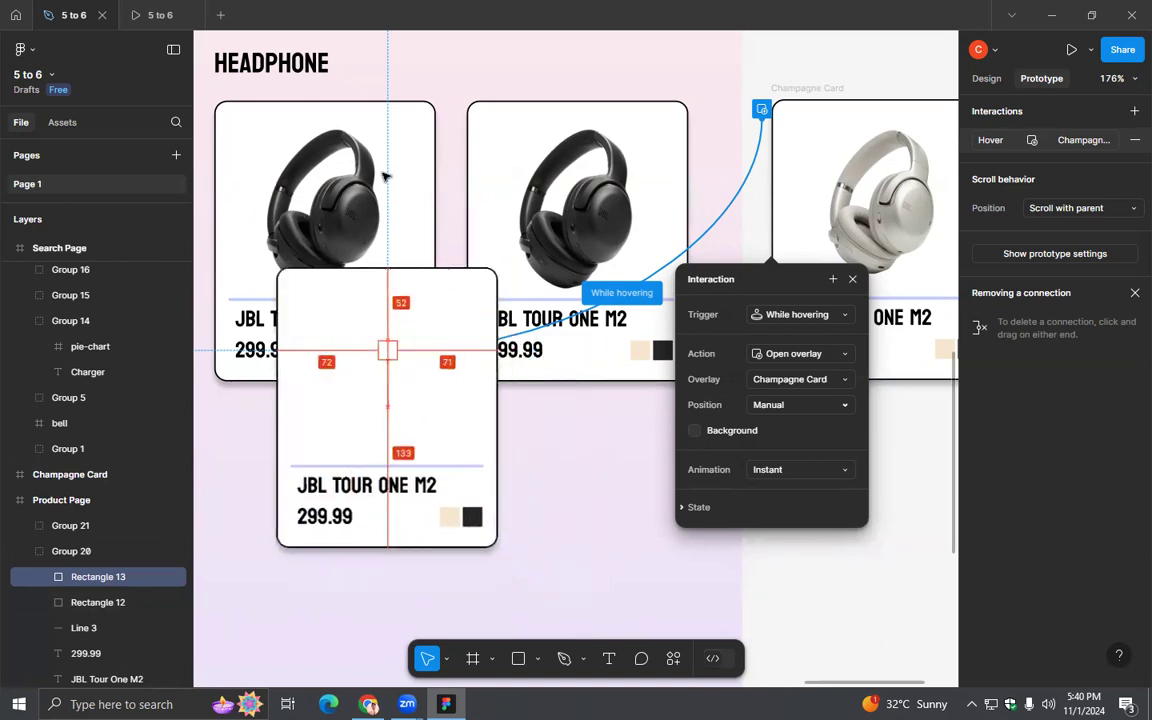
left_click_drag(384, 176, 378, 150)
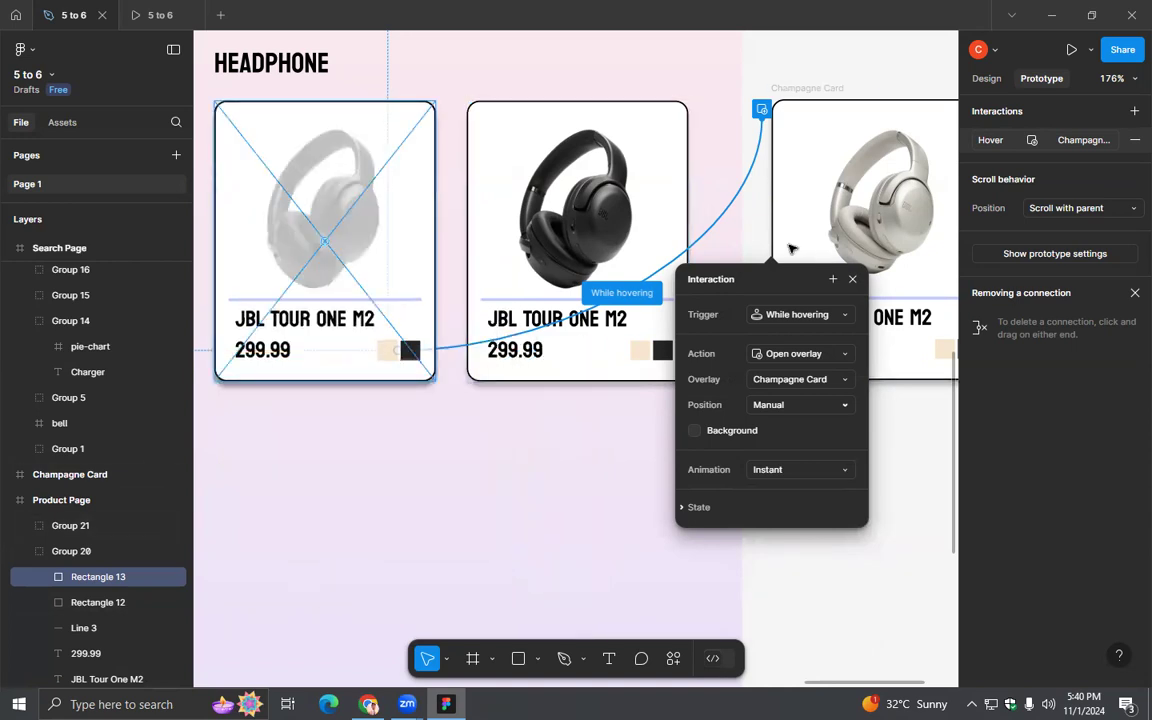
left_click_drag(411, 231, 408, 233)
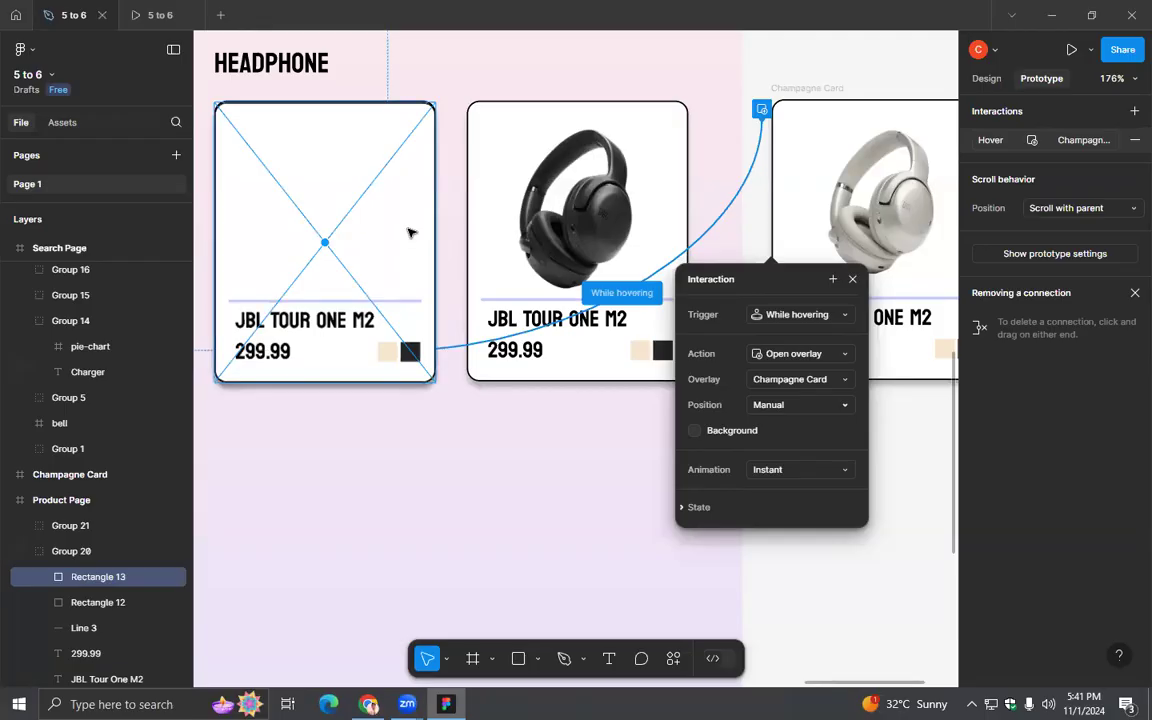
- Inspect the Champagne Card frame's interactions, then reopen the swatch's hover interaction and review its overlay and animation settings
left_click(70, 474)
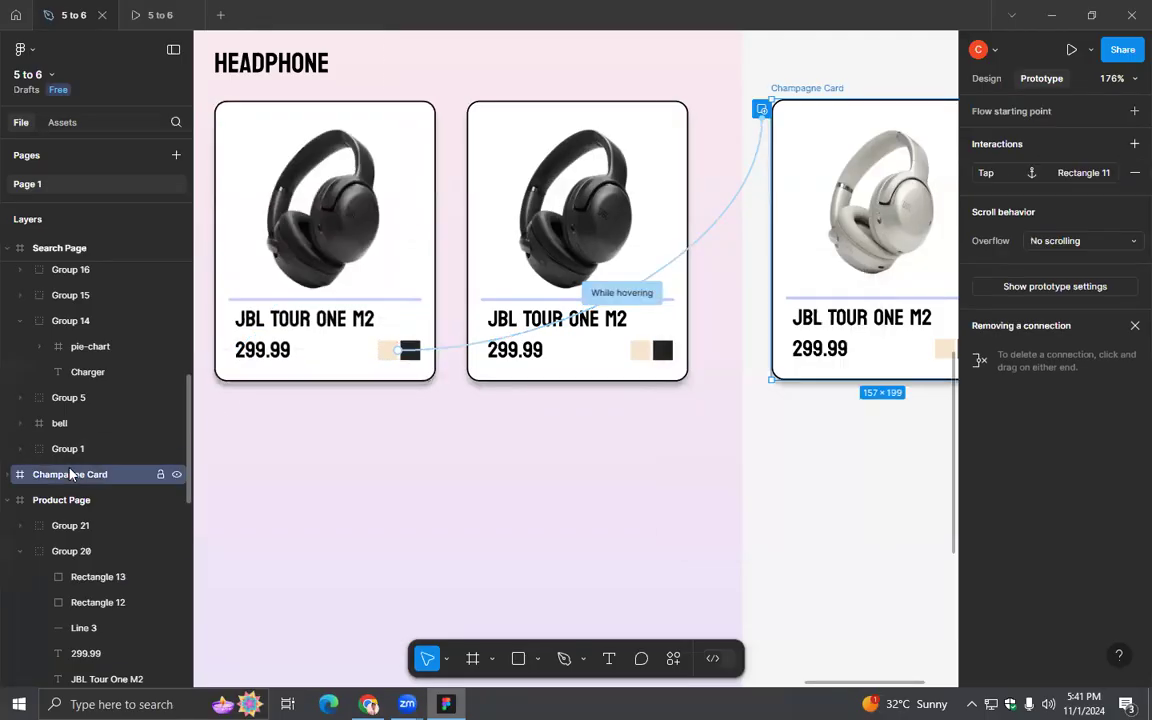
left_click(731, 214)
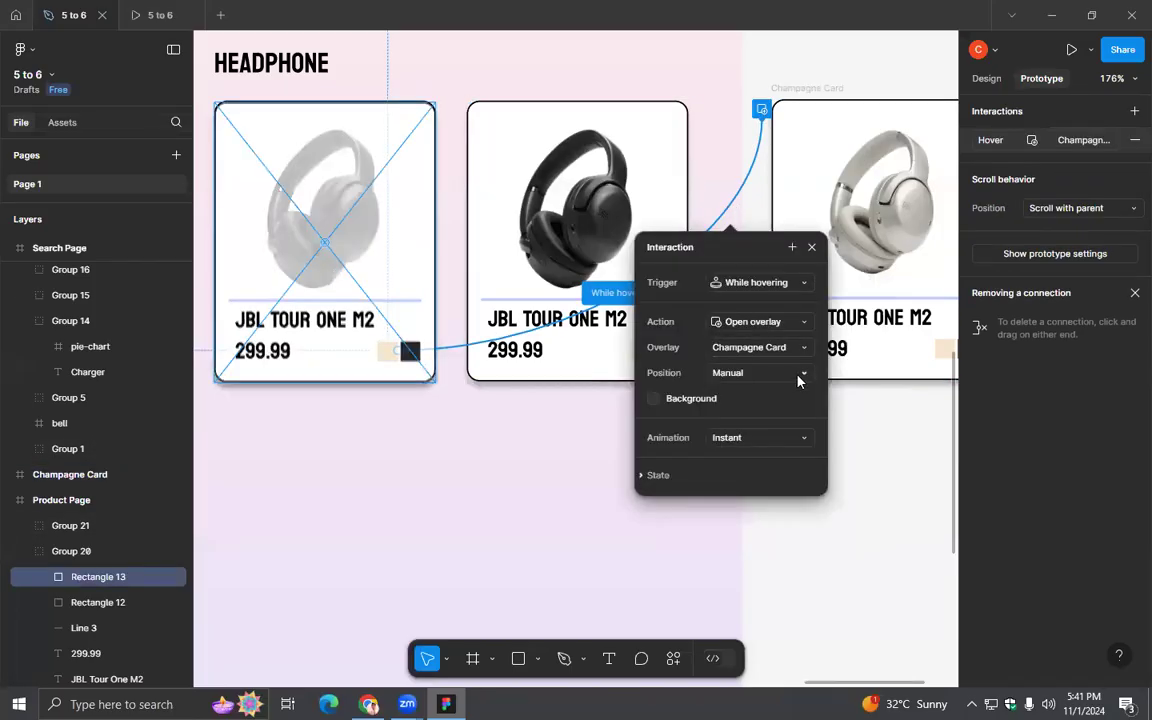
left_click(783, 437)
left_click(783, 437)
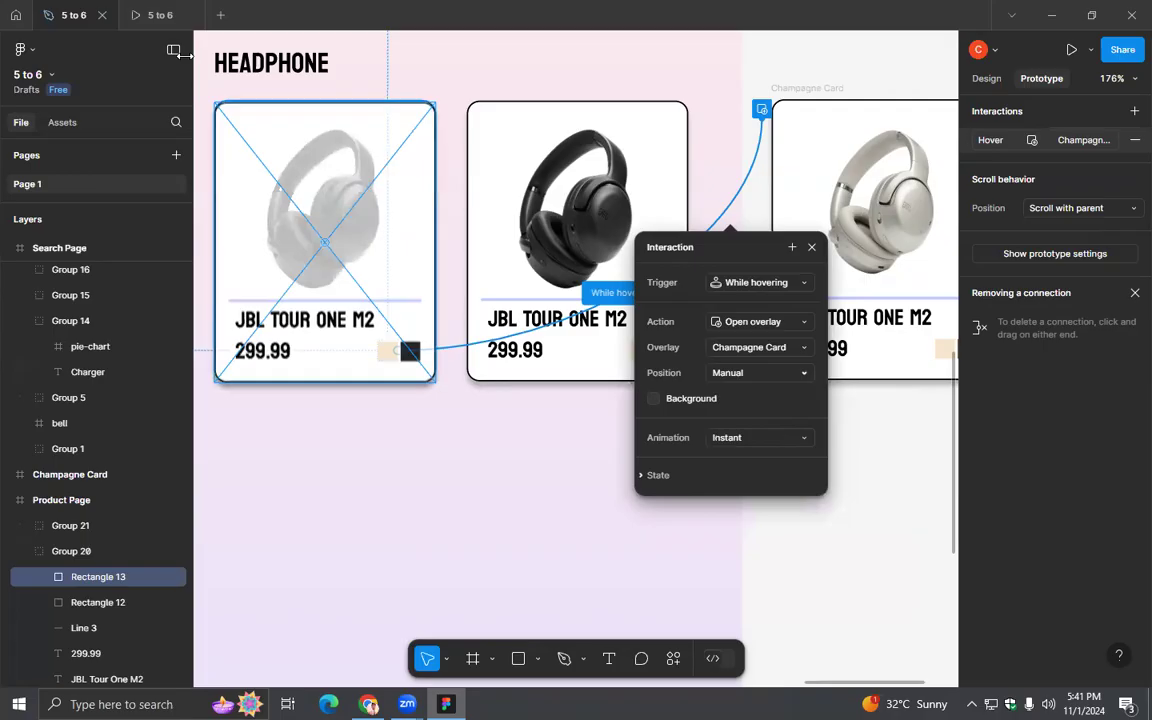
- Restart the prototype preview and test the champagne swatch on the first headphone card
left_click(153, 16)
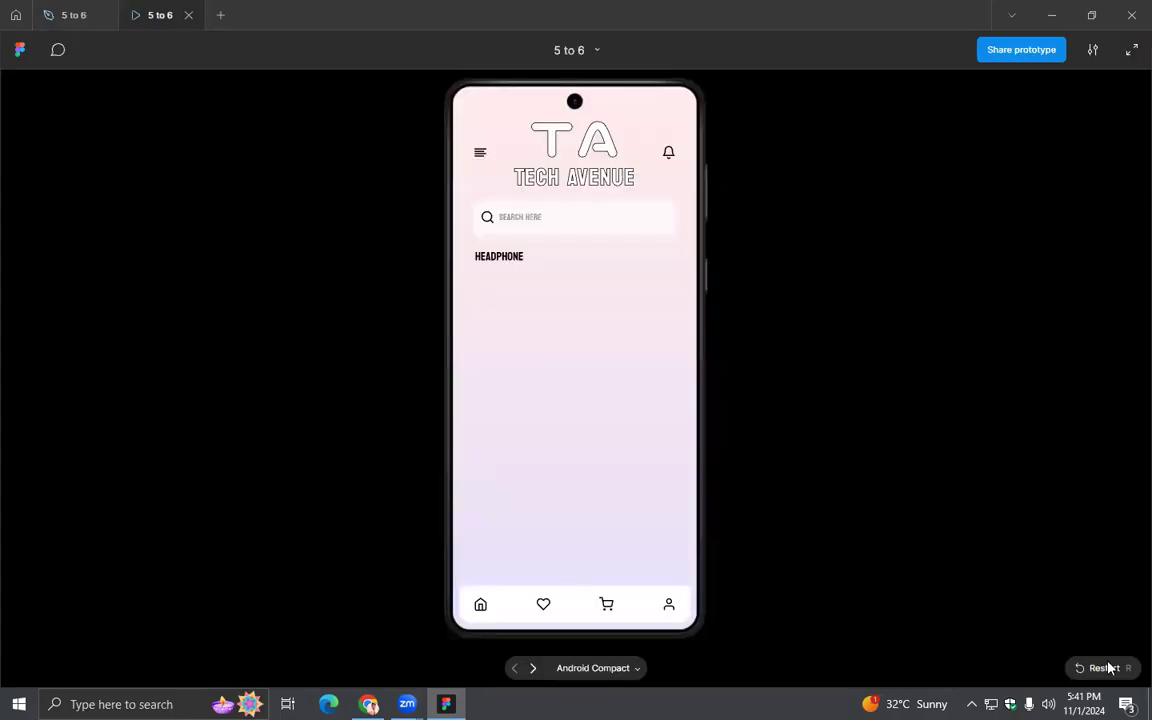
left_click(1108, 668)
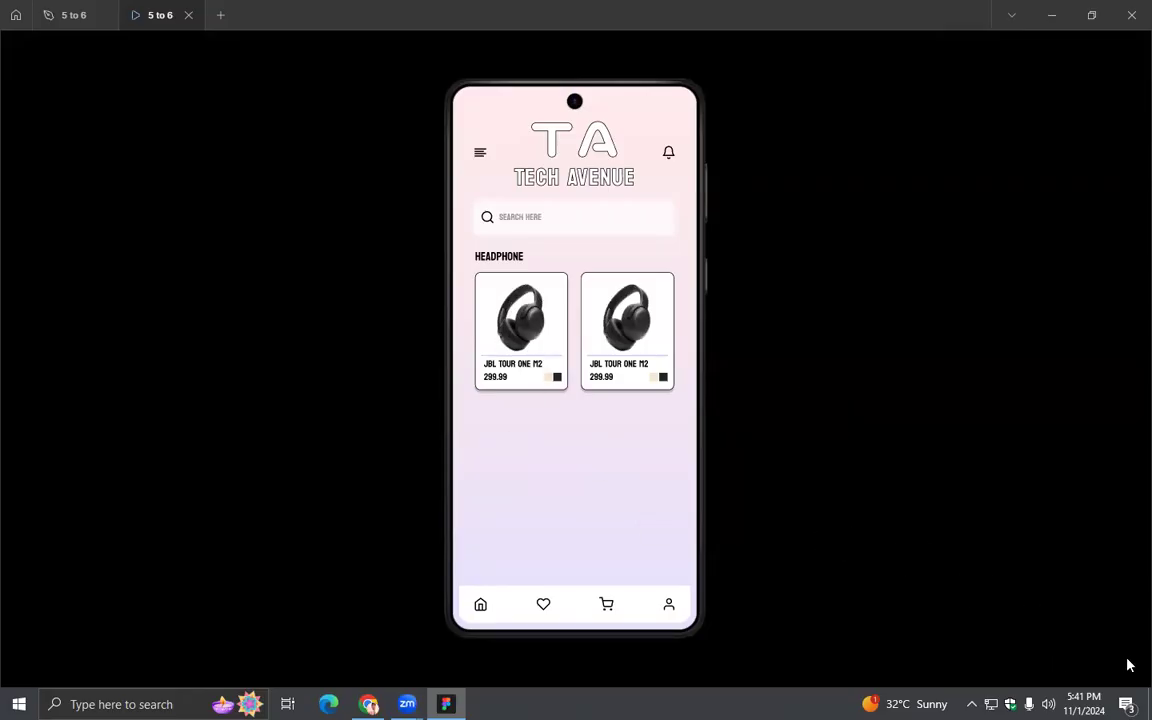
left_click(521, 318)
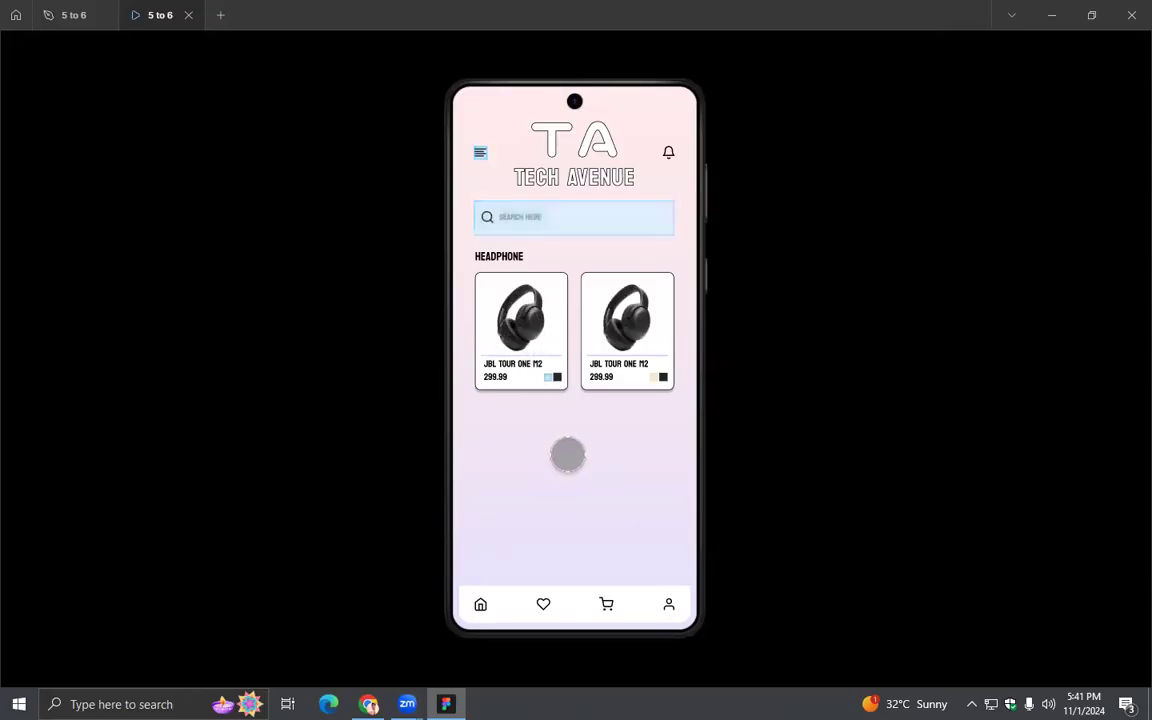
left_click(548, 378)
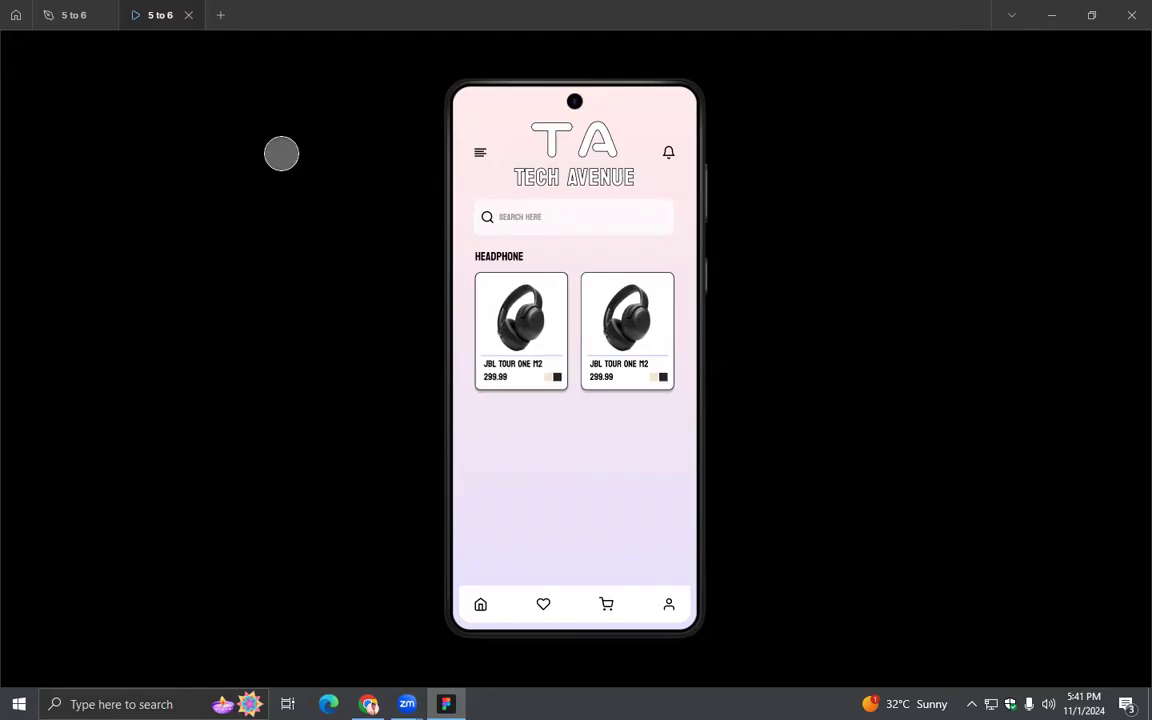
- Recheck the swatch in the prototype preview, and set its hover overlay's animation to Dissolve
left_click(67, 15)
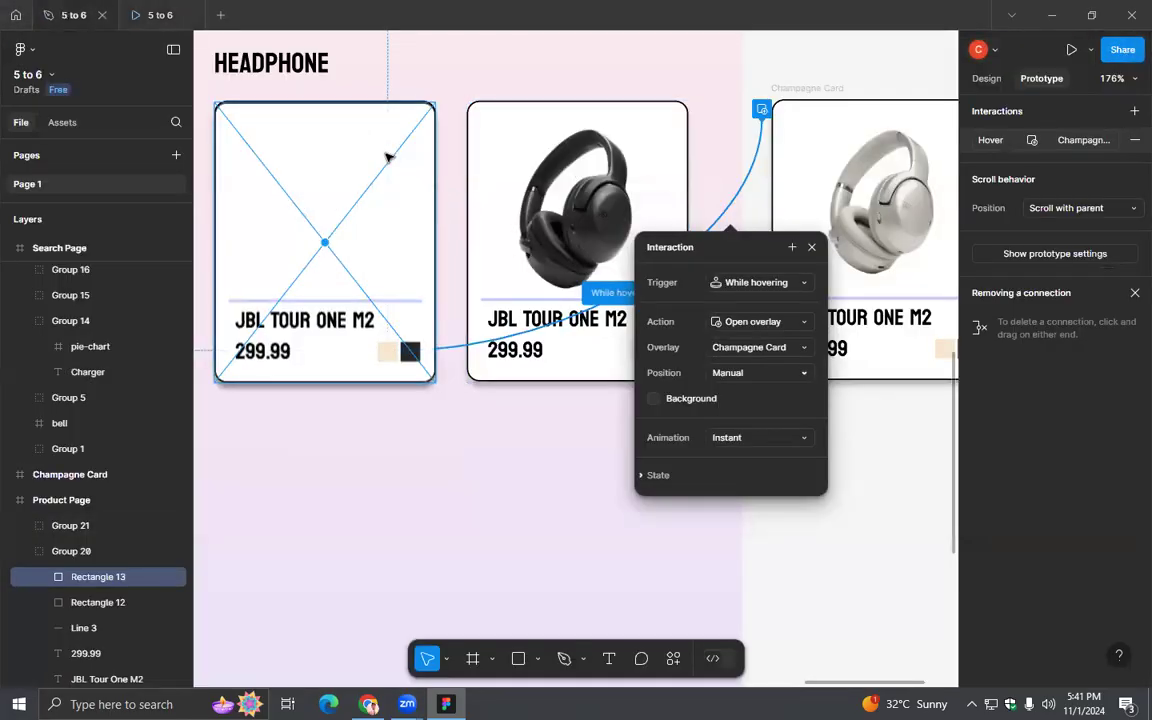
left_click(150, 15)
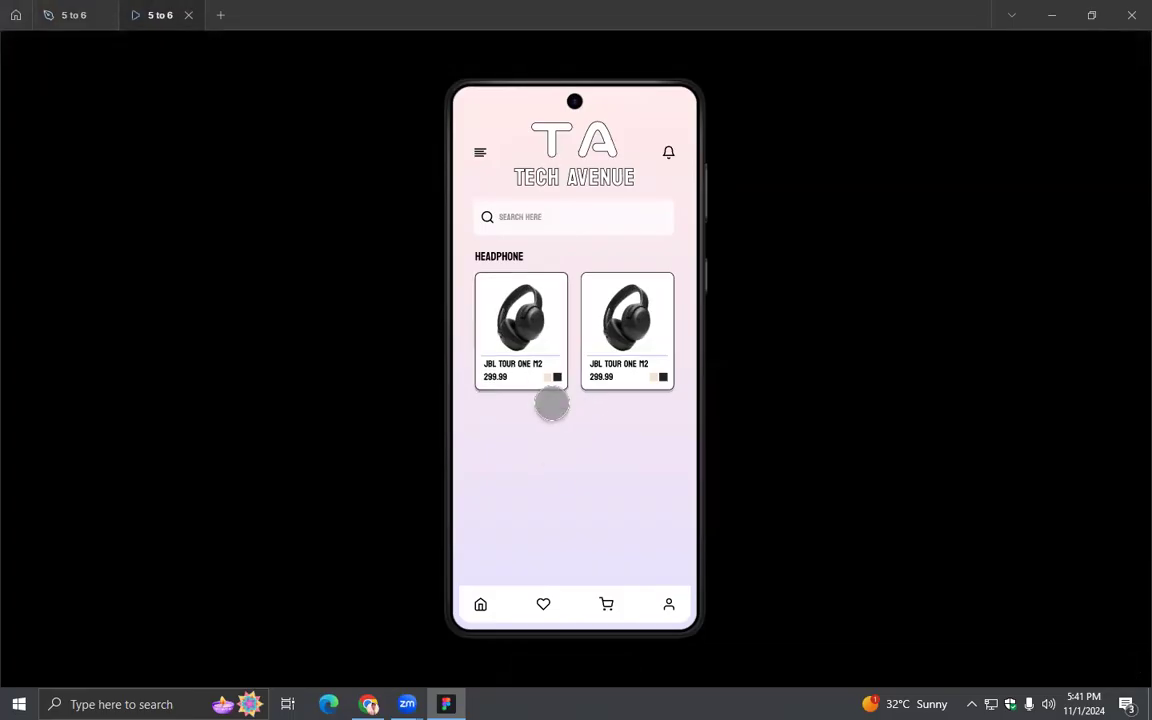
left_click(74, 22)
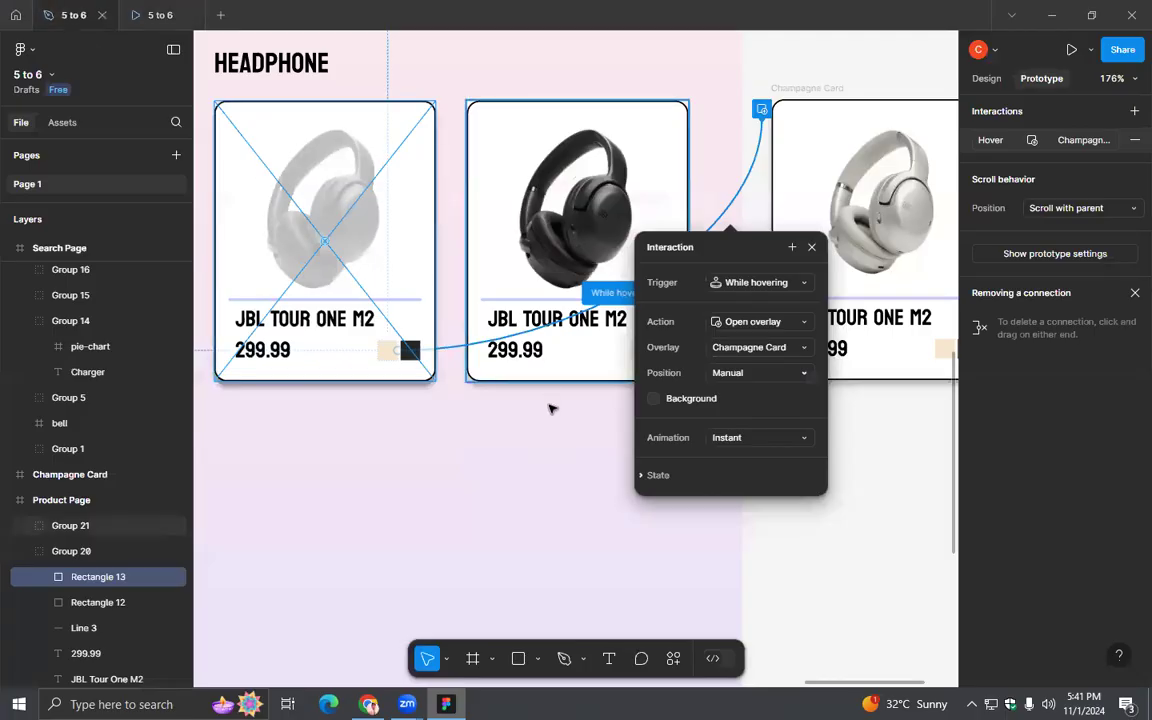
left_click(773, 440)
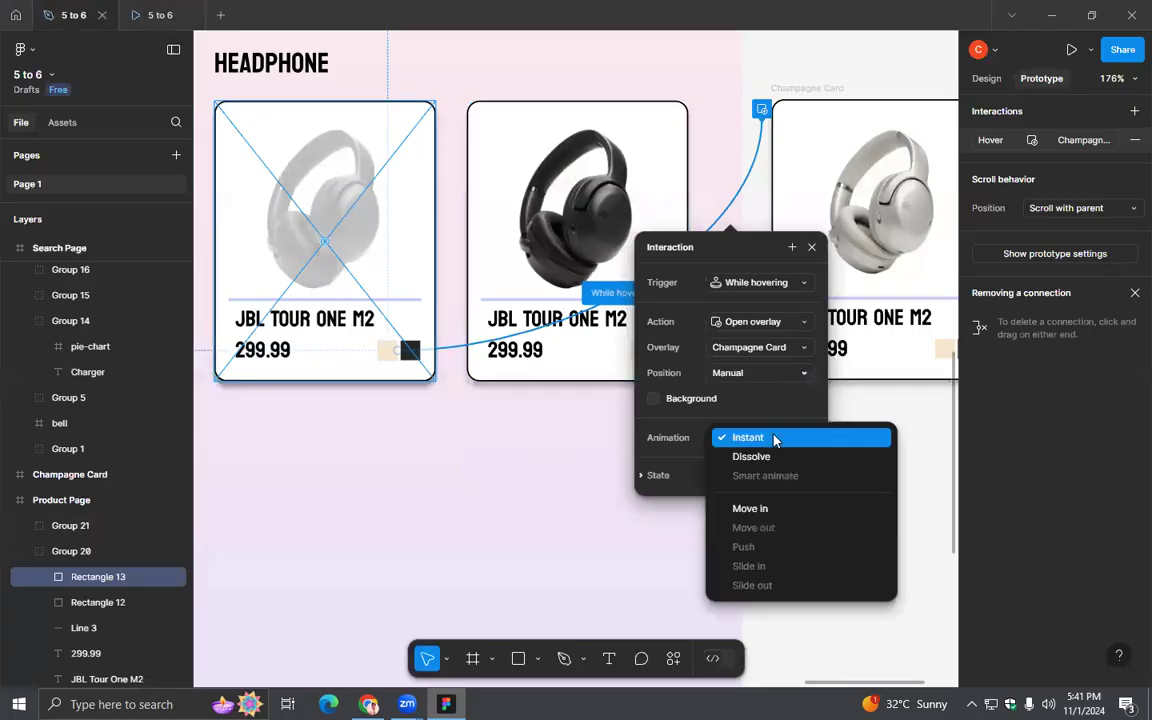
left_click(770, 459)
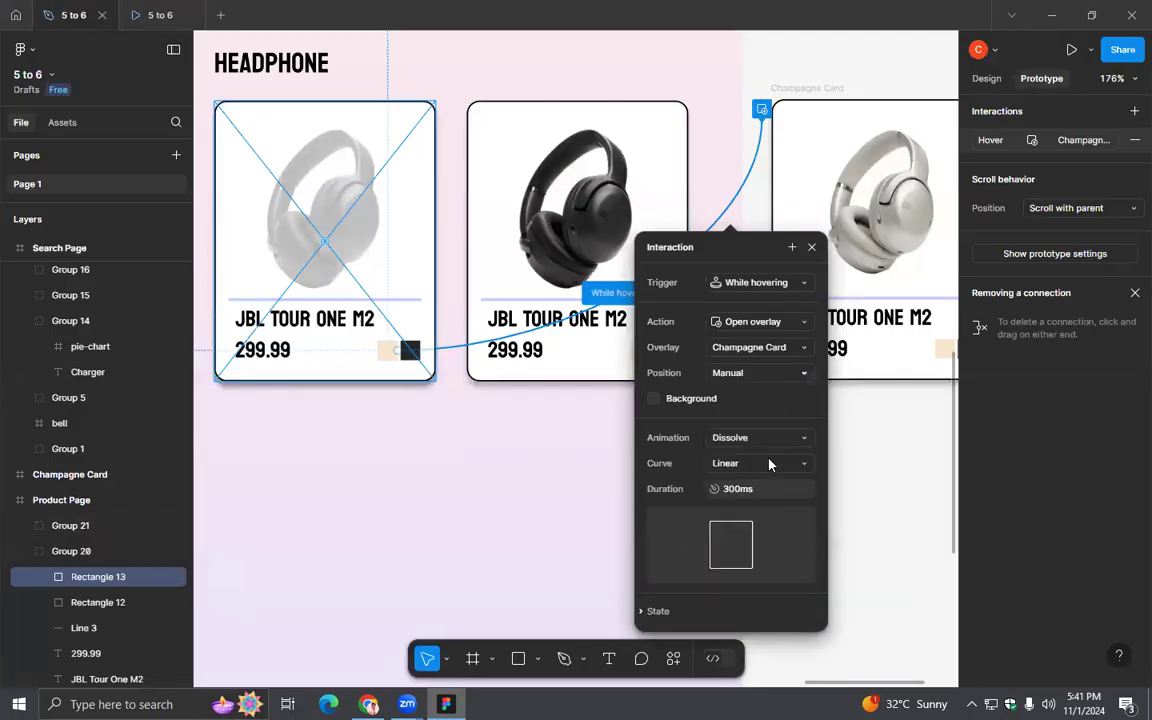
left_click(769, 463)
left_click(745, 459)
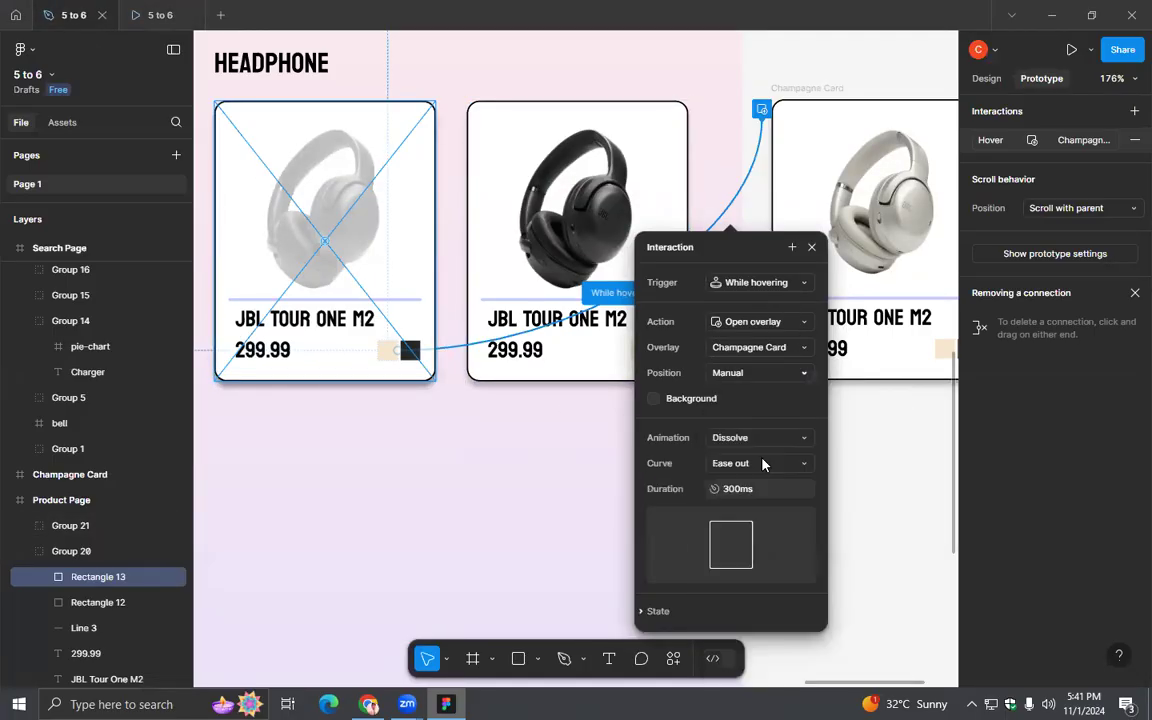
left_click(811, 248)
- Test the dissolving champagne swatch overlay on the first headphone card in the prototype preview, and return to the design file
left_click(141, 20)
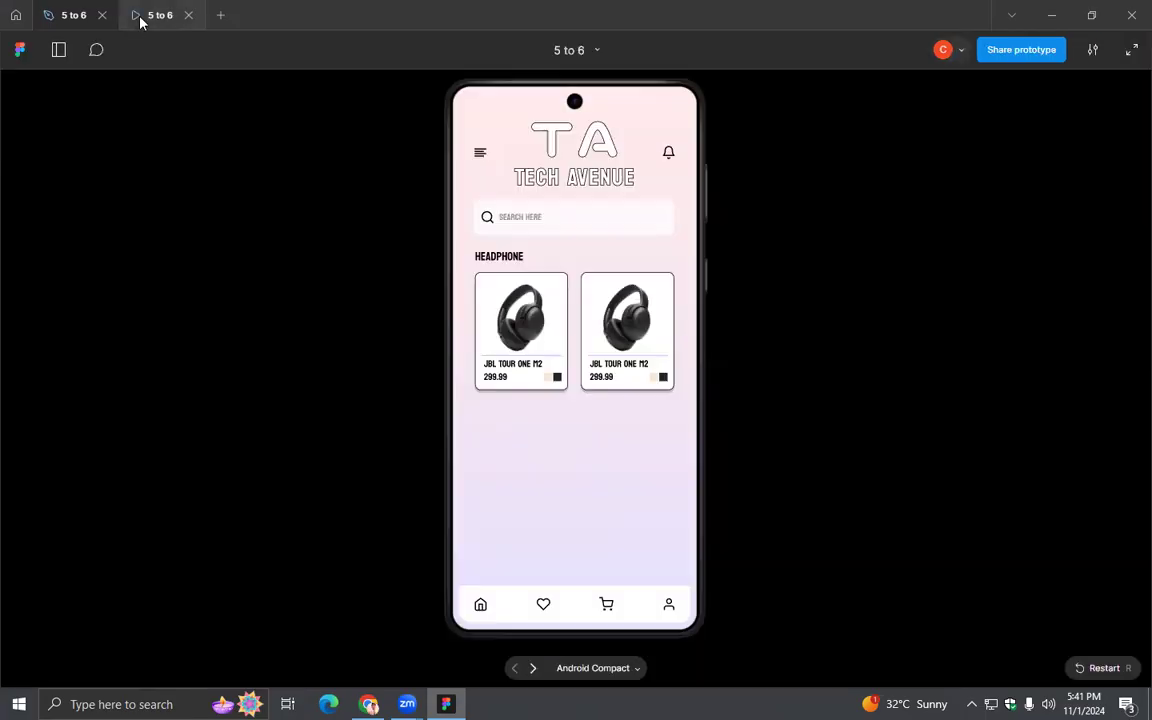
left_click(553, 377)
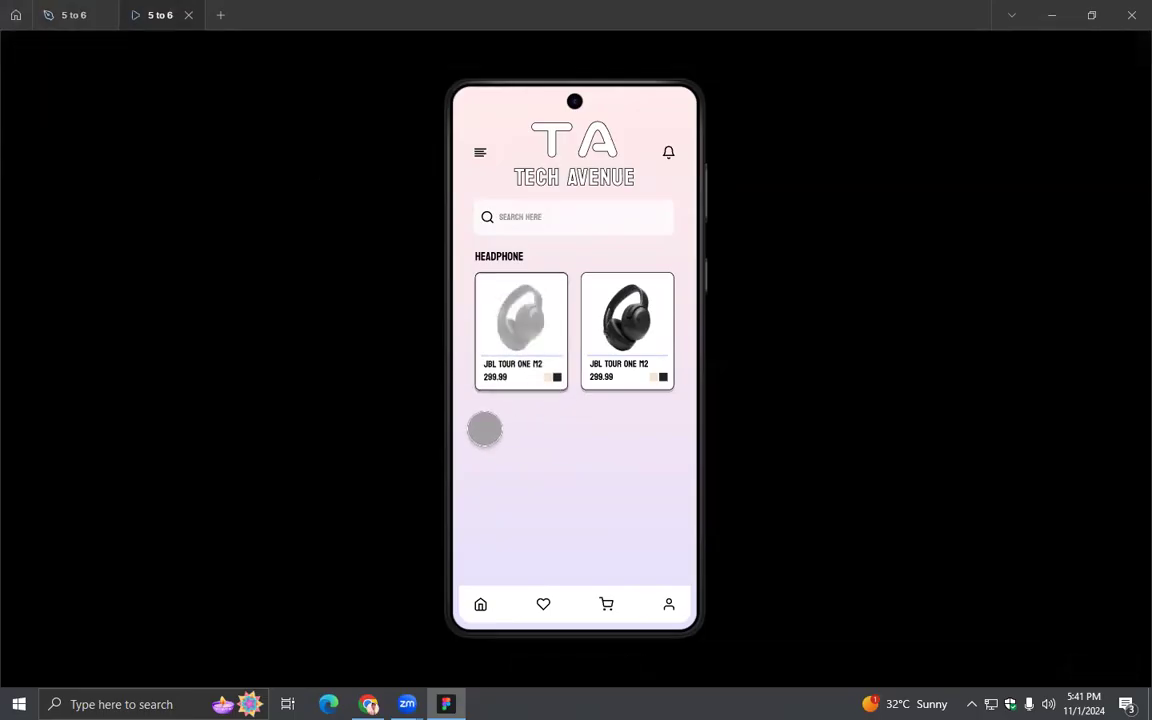
left_click(66, 15)
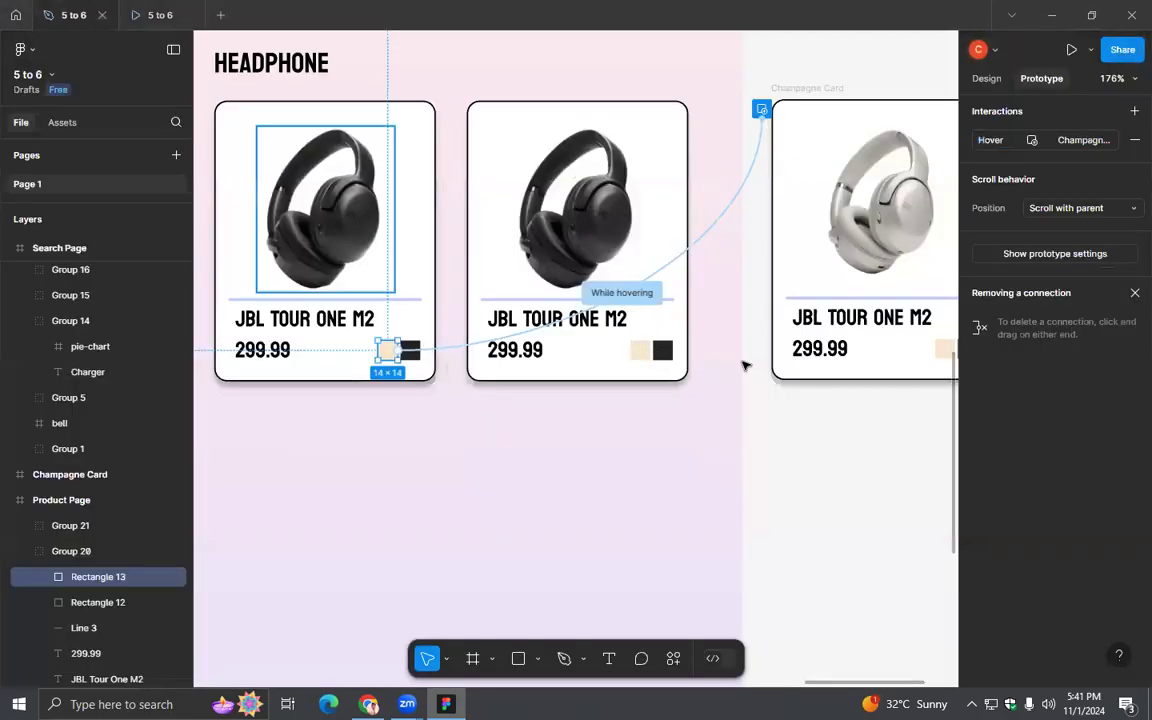
- Select the Champagne Card frame and inspect the layers nested in its Champagne group
left_click(984, 78)
scroll(770, 480, "down", 5)
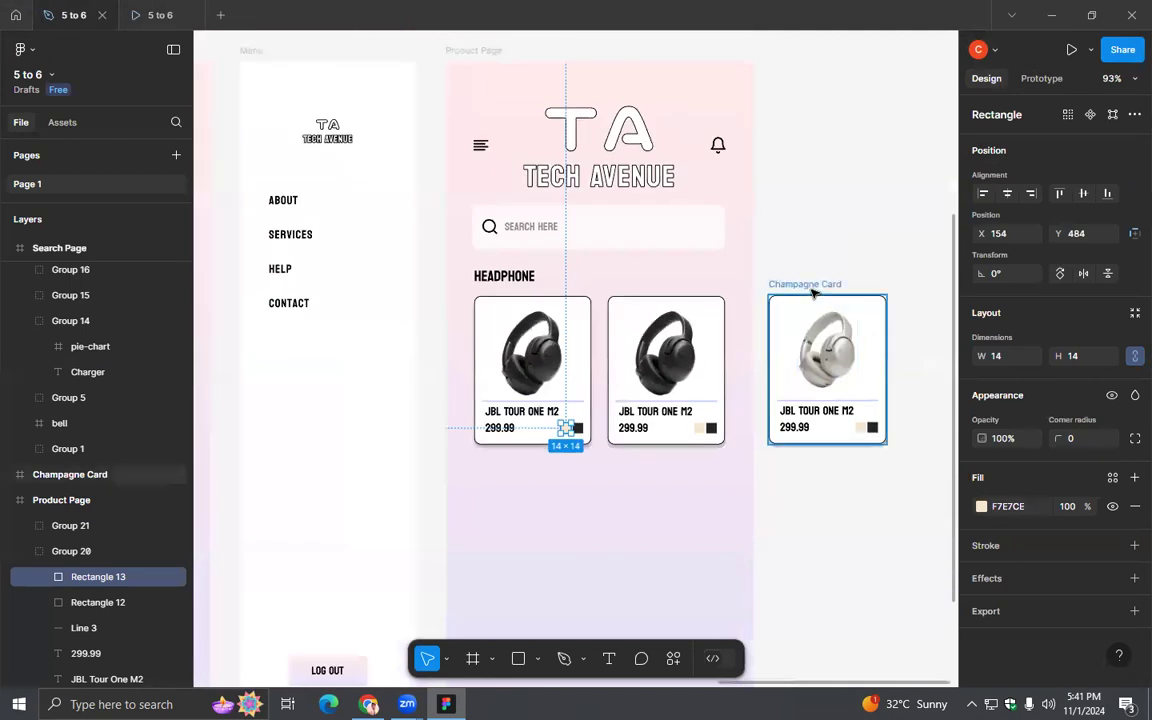
left_click(800, 360)
scroll(121, 481, "down", 5)
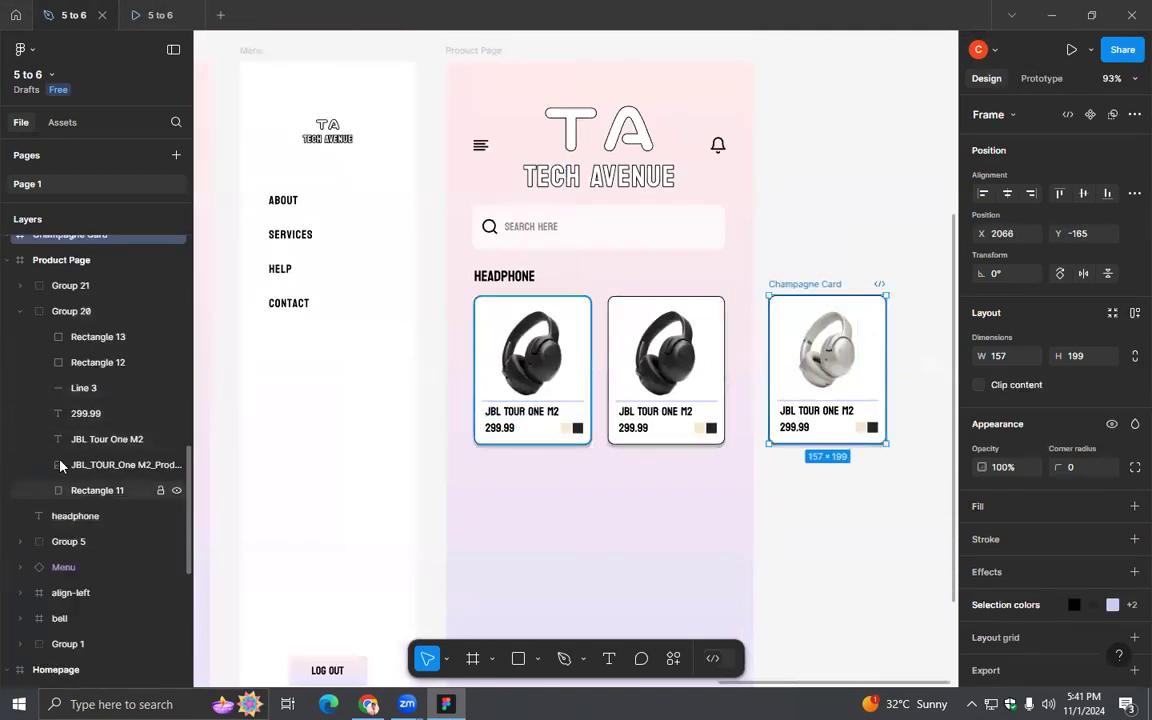
scroll(60, 420, "up", 3)
left_click(19, 314)
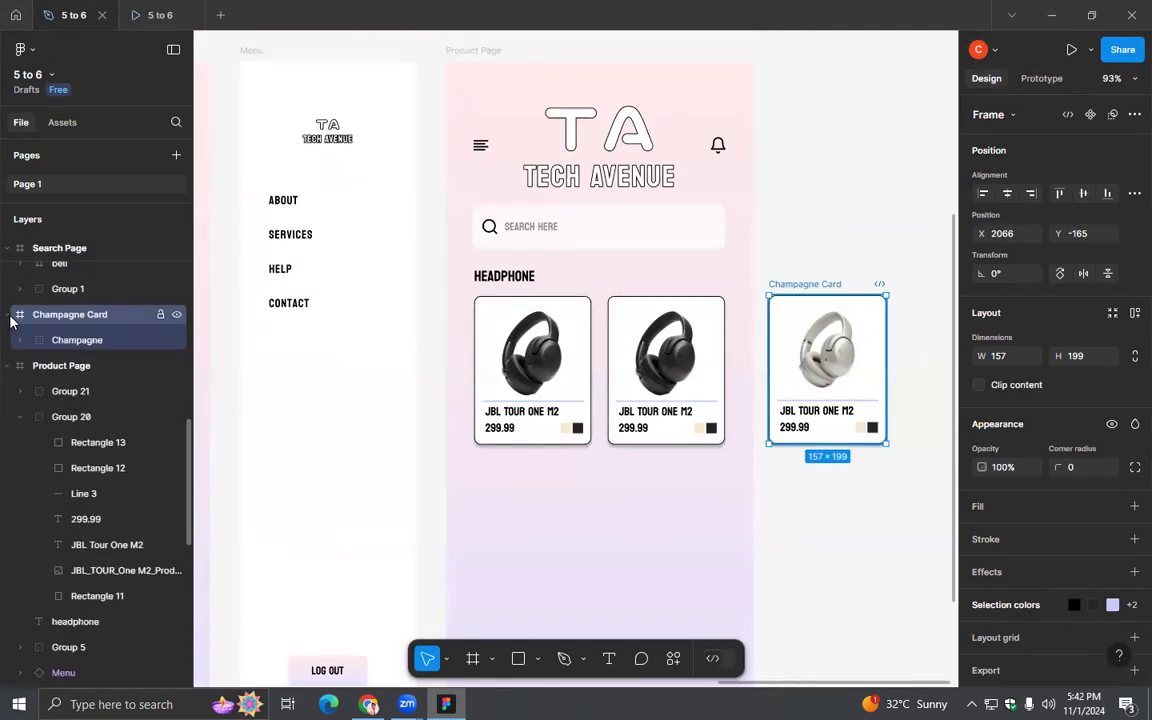
left_click(20, 340)
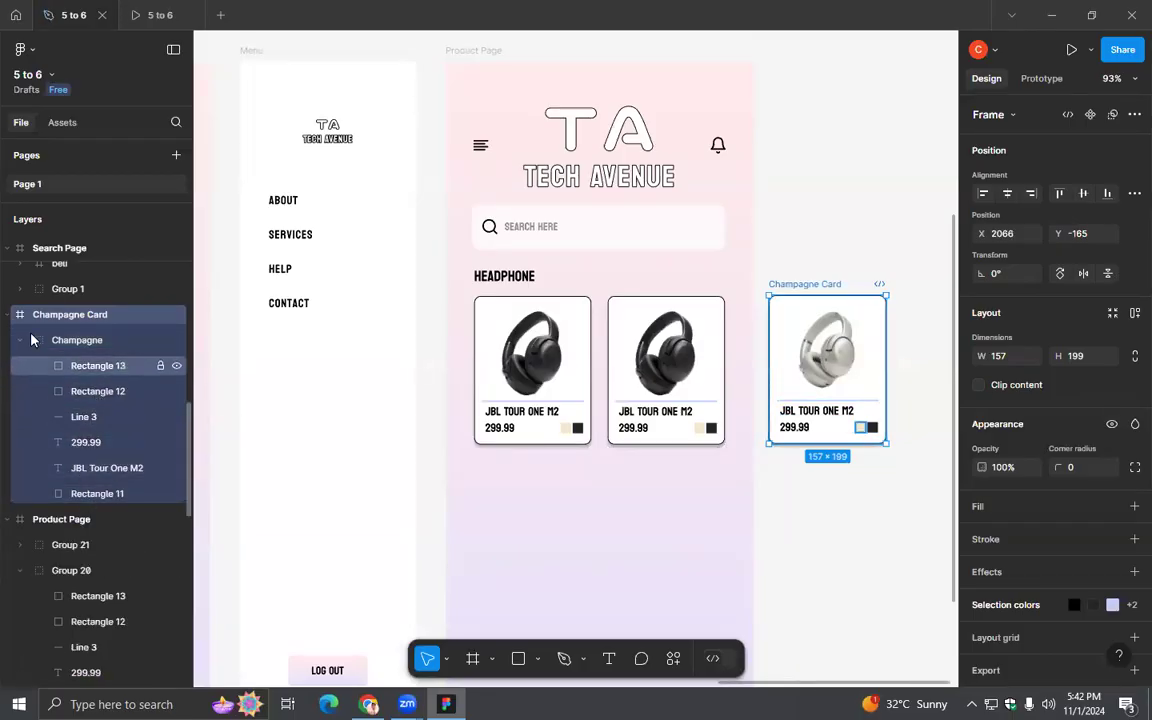
left_click(9, 314)
- Collapse the expanded page frames in the layer list and move the loose champagne JBL Tour One M2 image into the Champagne Card's Champagne group
scroll(60, 340, "up", 5)
scroll(69, 347, "up", 6)
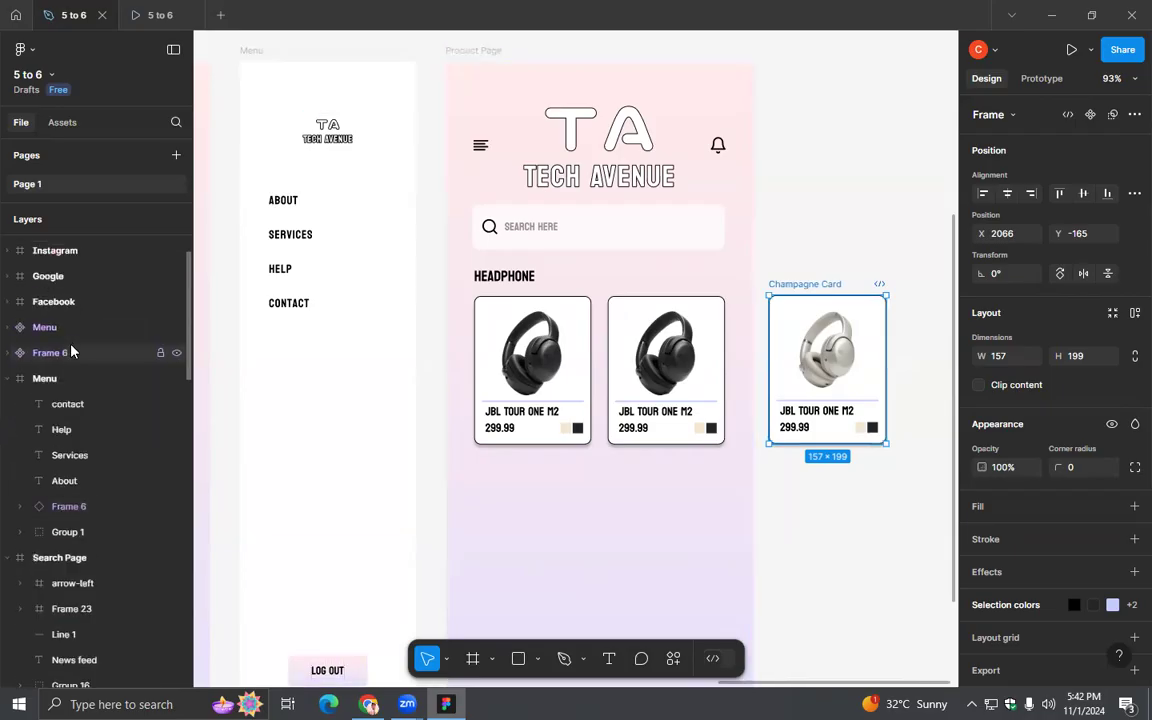
left_click(80, 249)
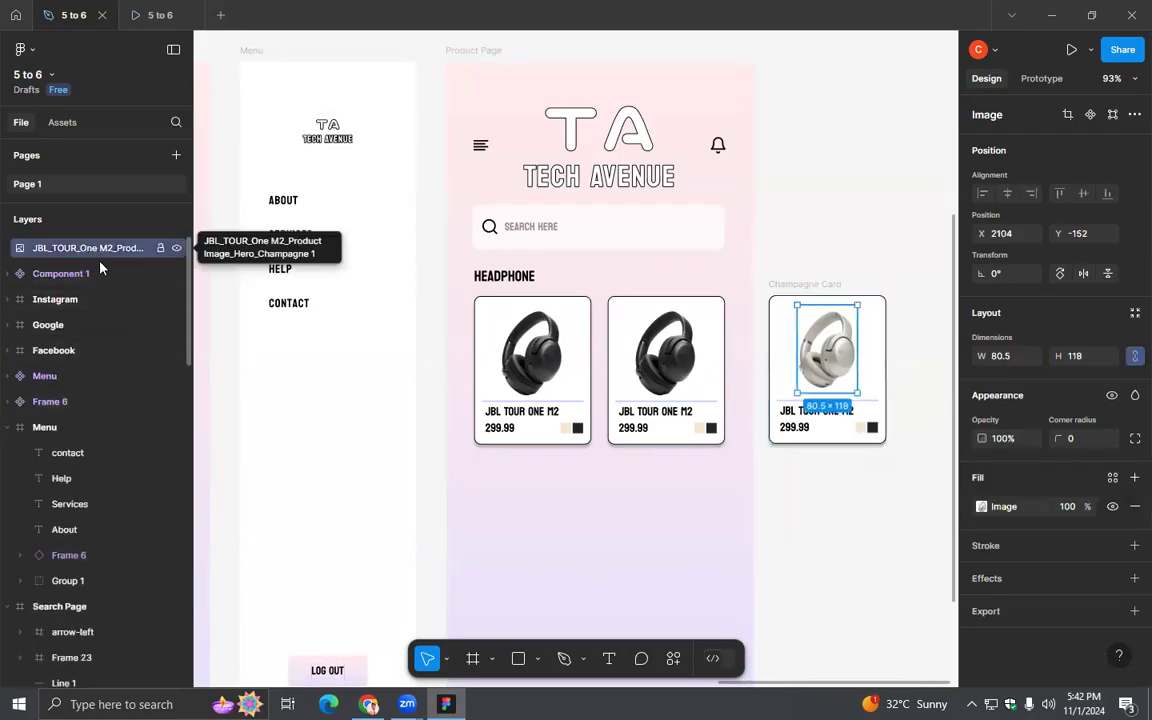
left_click_drag(80, 253, 88, 413)
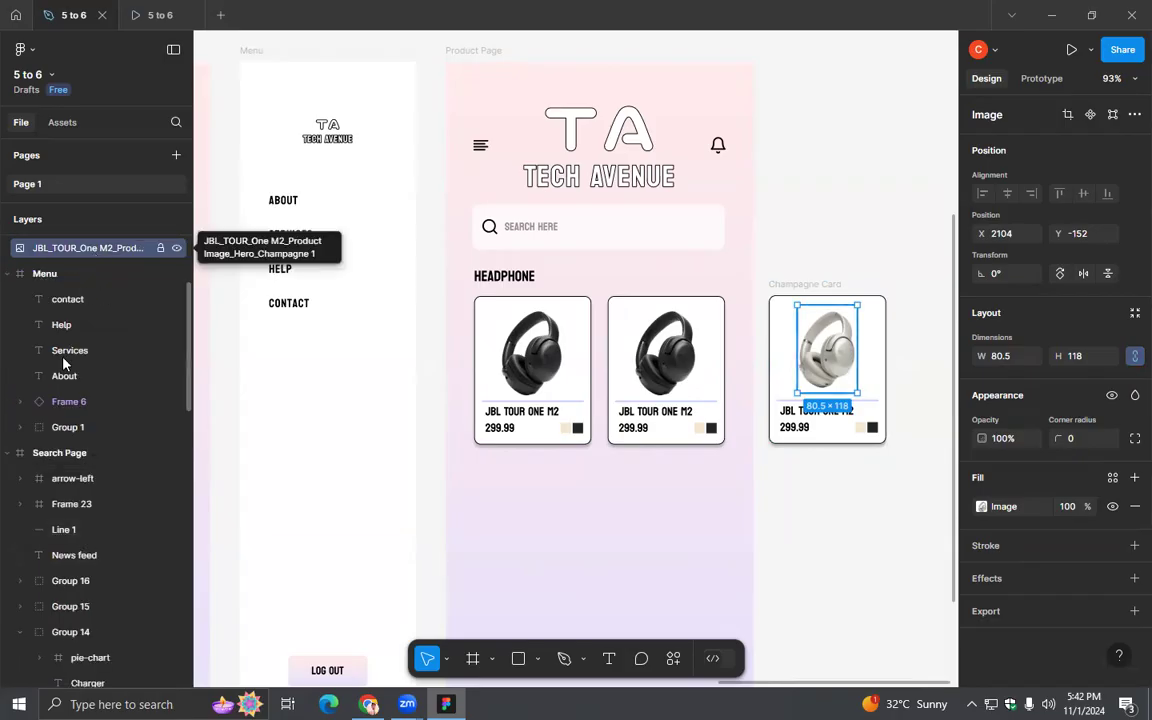
left_click(7, 453)
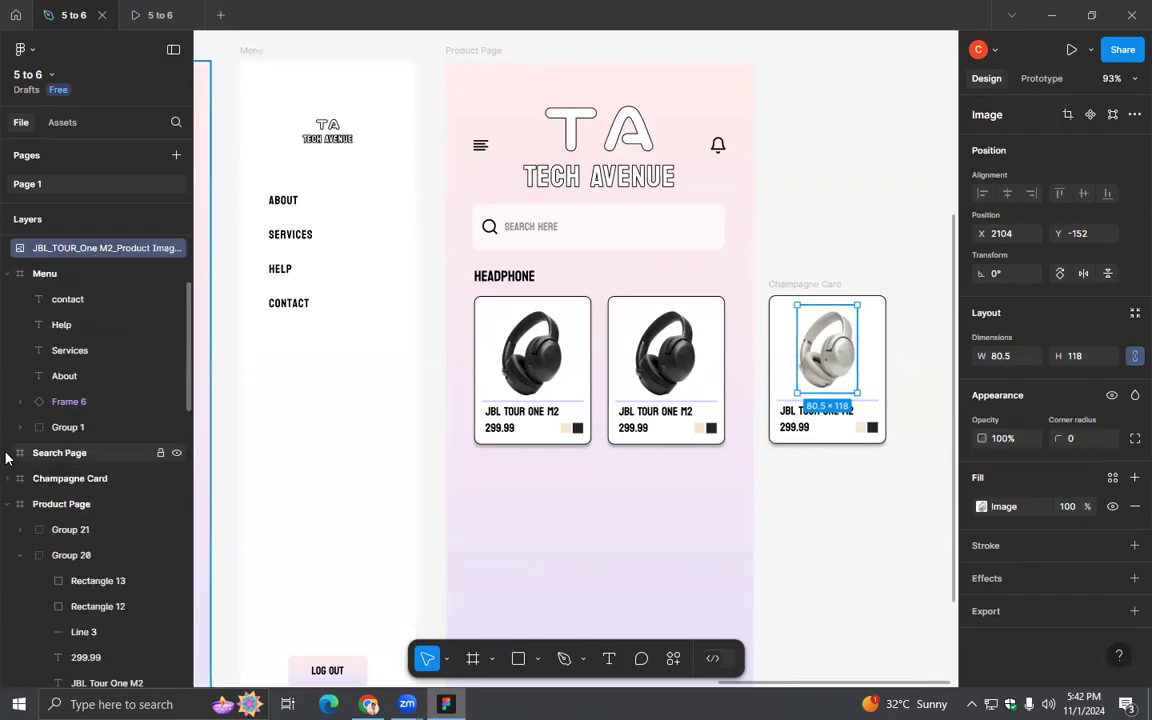
left_click(7, 504)
left_click(7, 530)
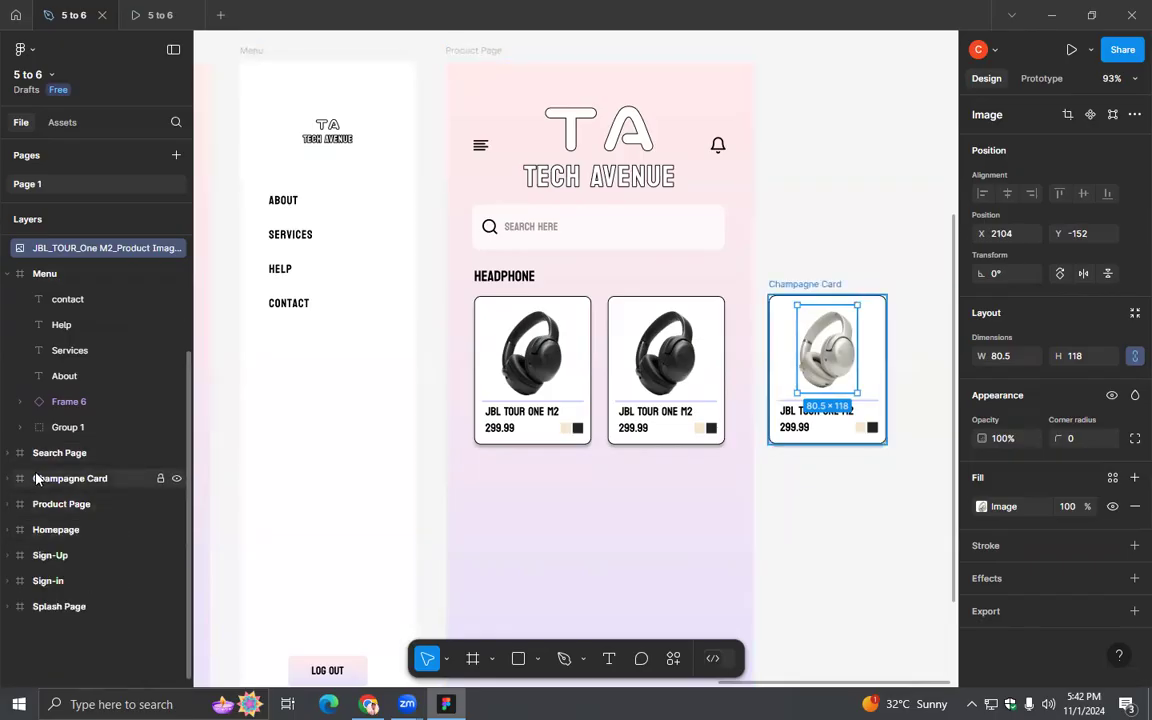
left_click(7, 273)
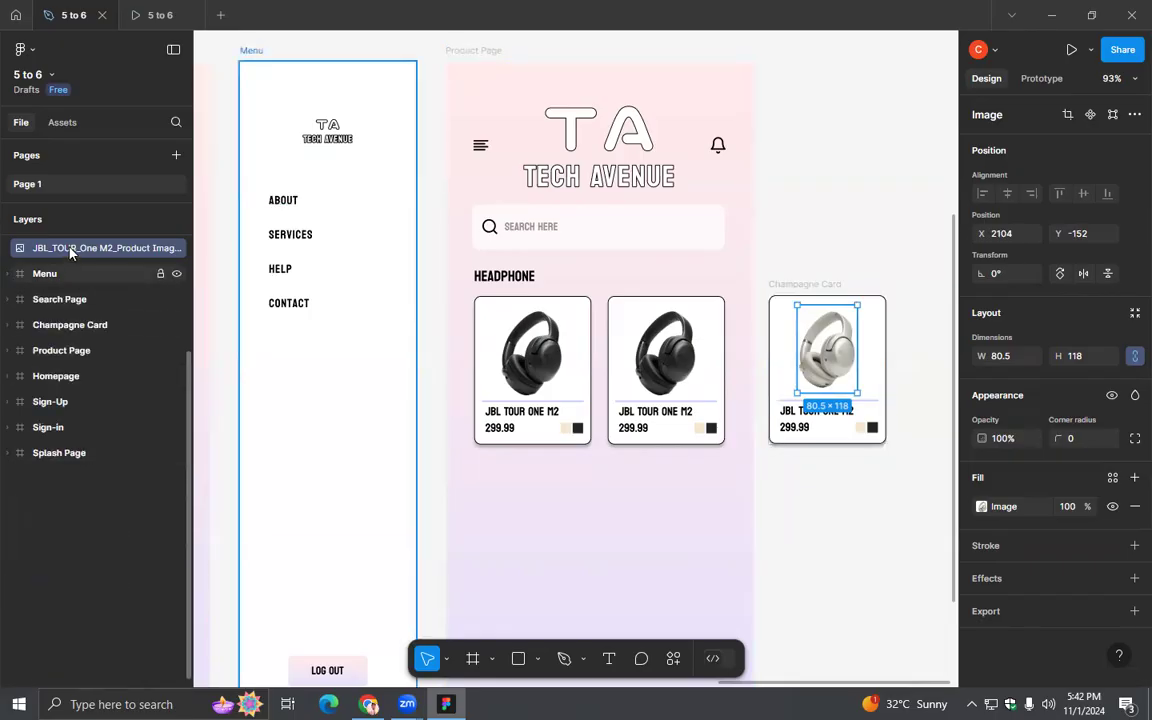
left_click_drag(70, 253, 74, 368)
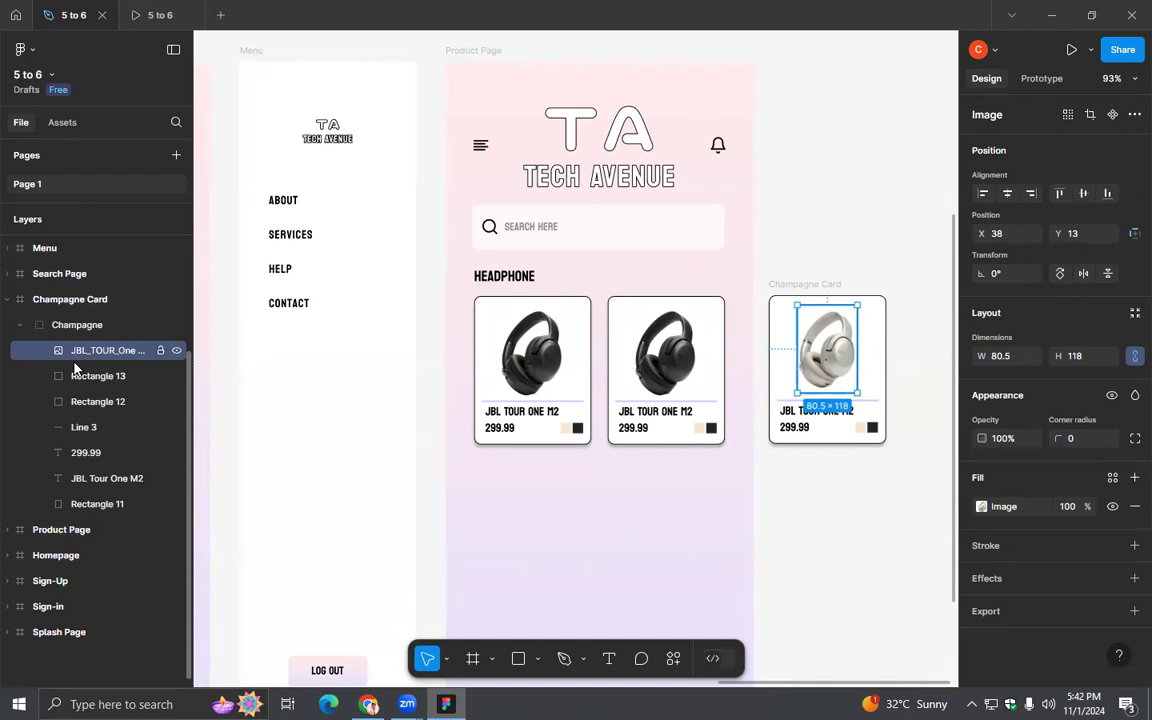
- Preview the prototype and check that the first card's champagne swatch shows the headphone image in its overlay
left_click(160, 15)
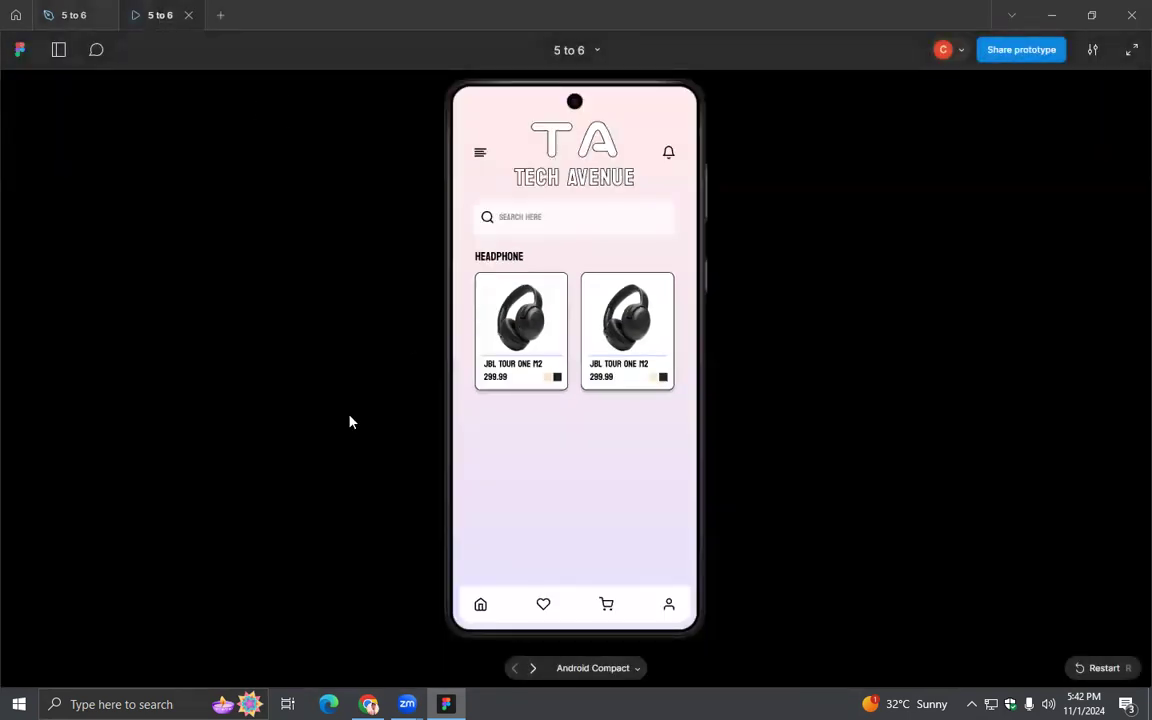
left_click(548, 376)
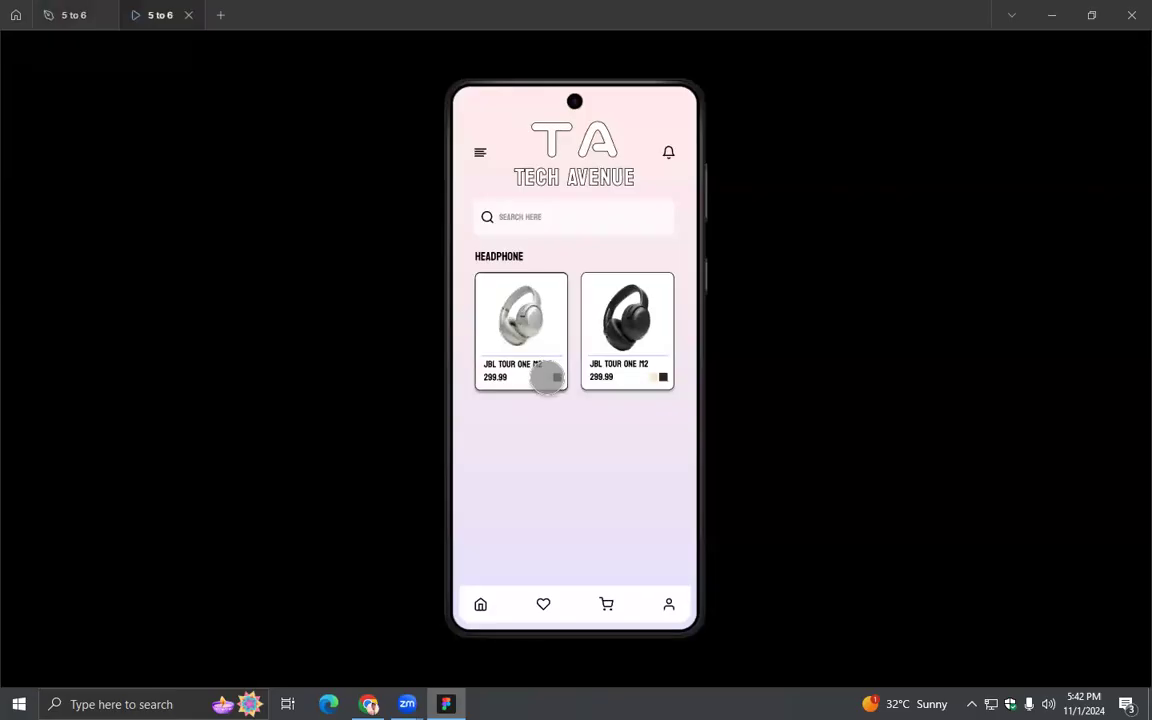
mouse_move(550, 379)
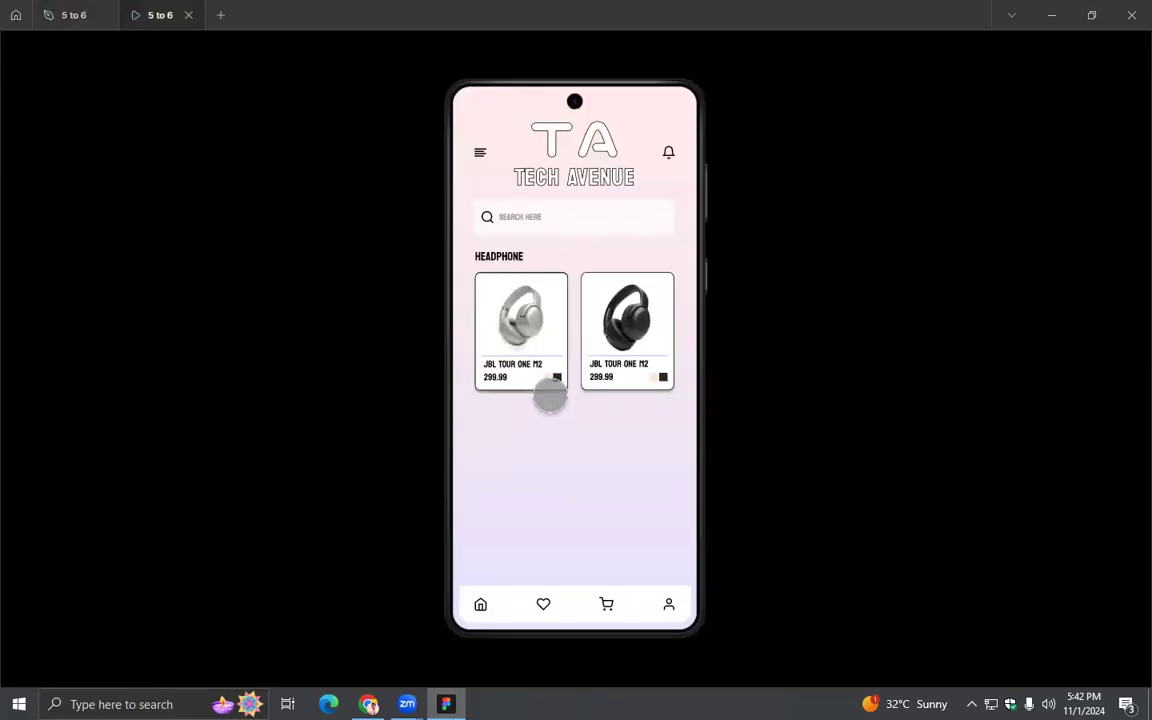
left_click(550, 377)
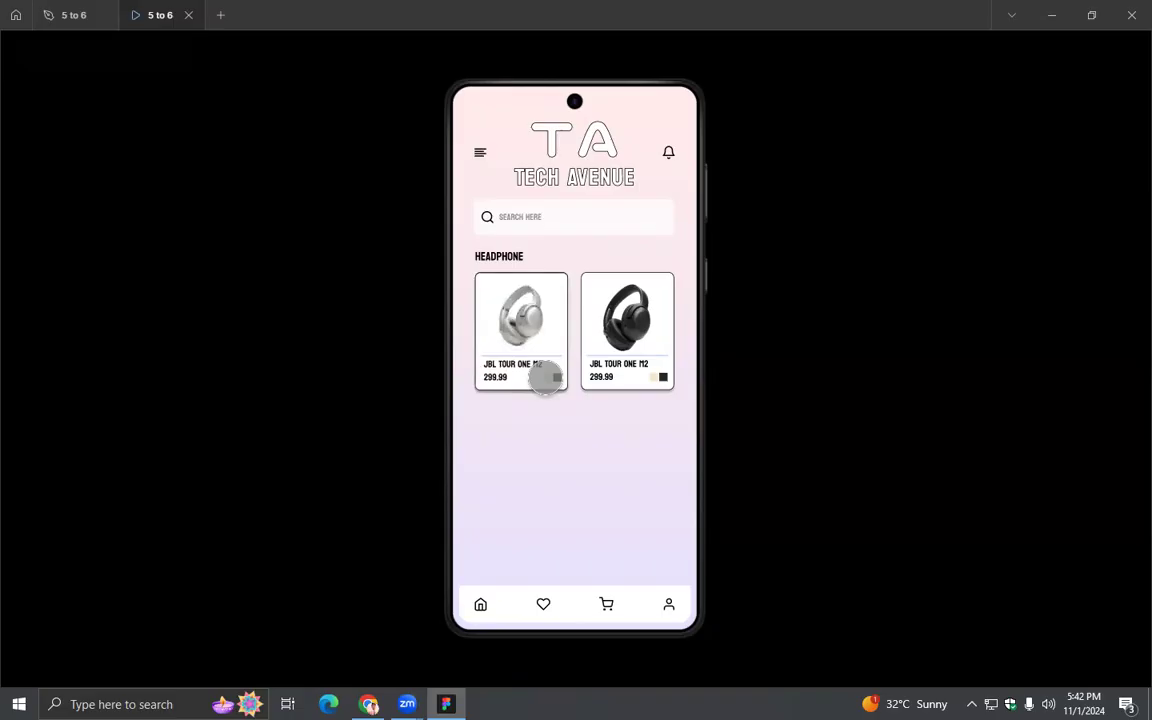
left_click(80, 14)
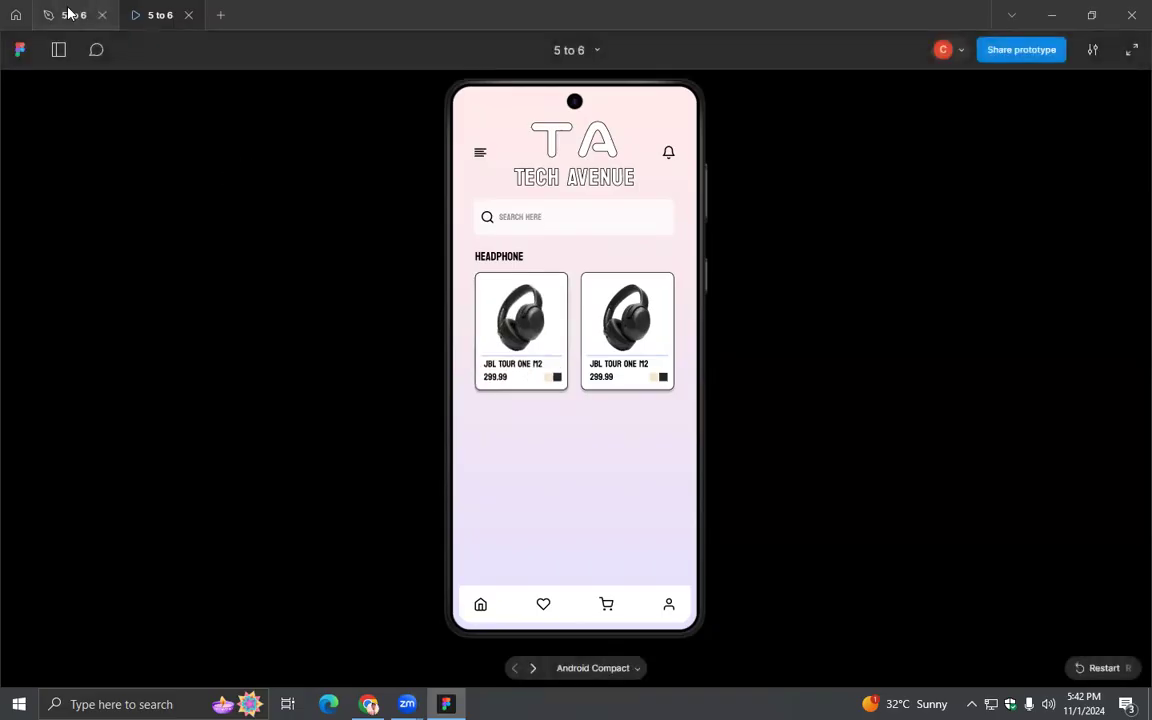
- Enlarge the champagne headphone image in the Champagne Card proportionally from its center to 89 × 132
scroll(957, 488, "up", 5)
scroll(856, 512, "right", 3)
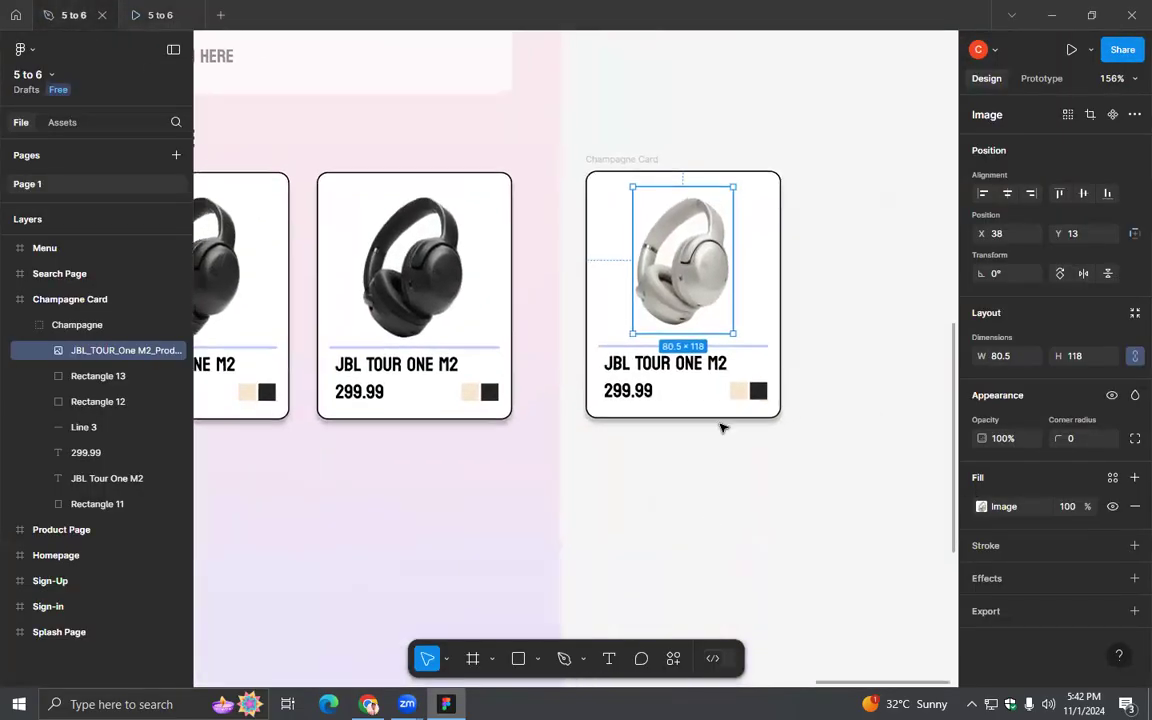
left_click_drag(733, 334, 737, 341)
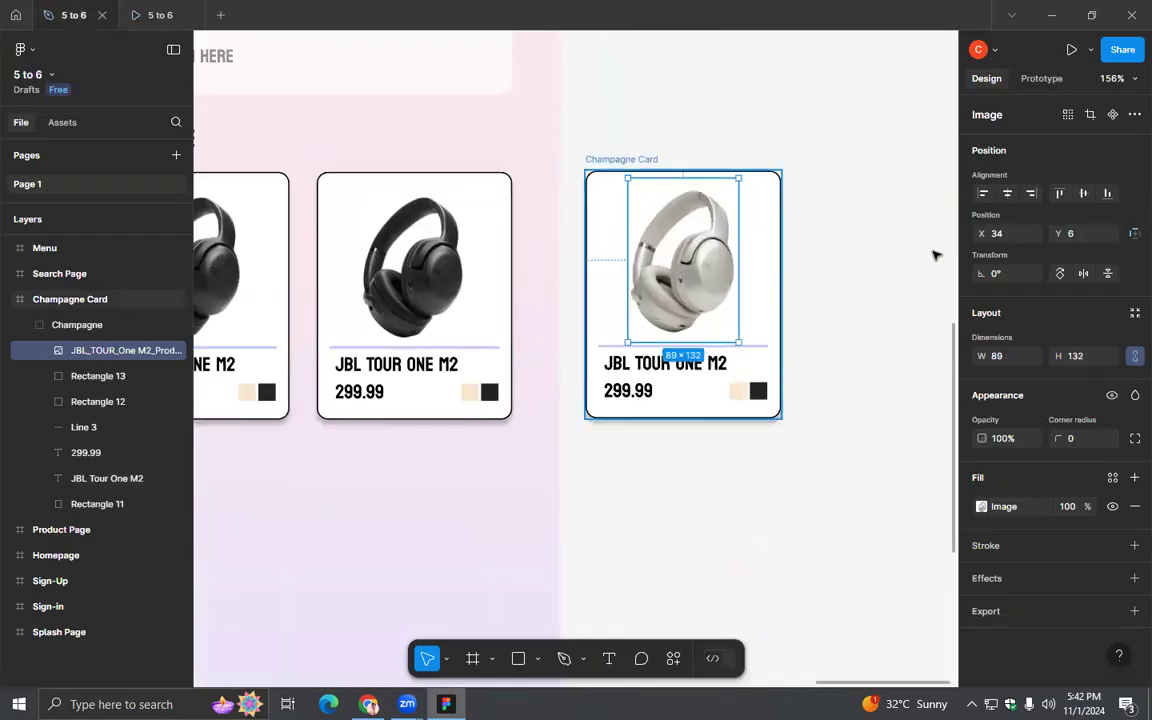
left_click(838, 262)
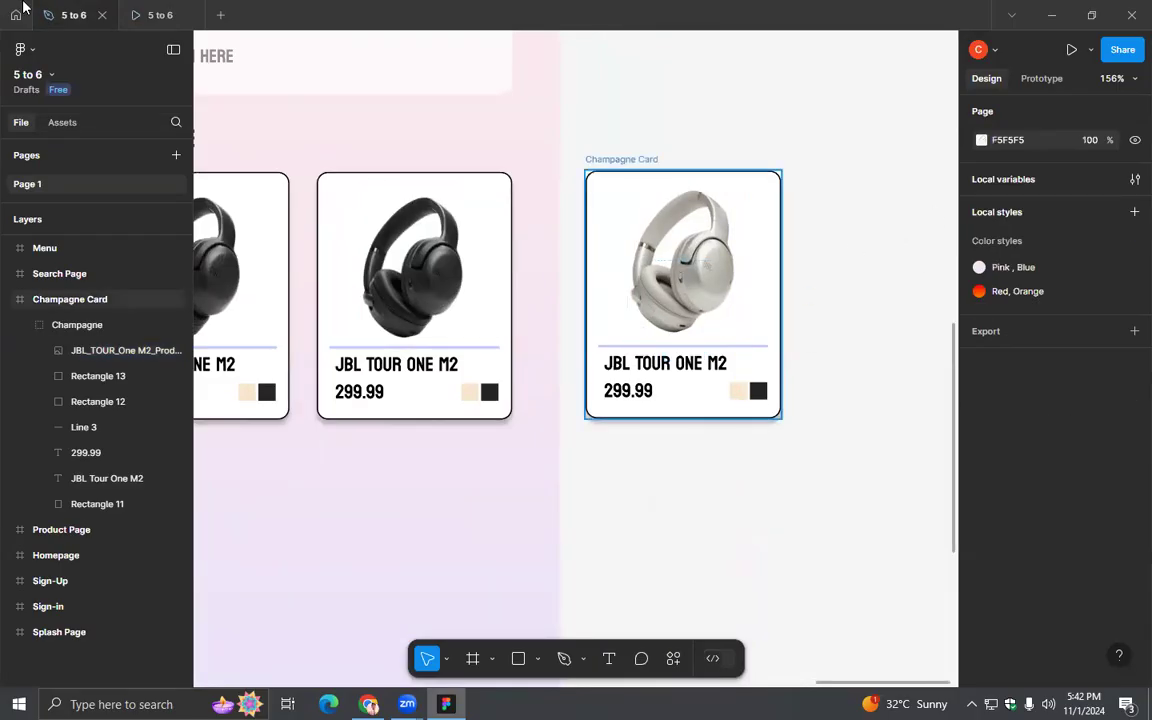
- Test the champagne swatch repeatedly in the prototype preview to compare the resized headphone image with the black one
left_click(160, 15)
left_click(545, 378)
left_click(546, 378)
left_click(547, 379)
left_click(547, 378)
left_click(545, 376)
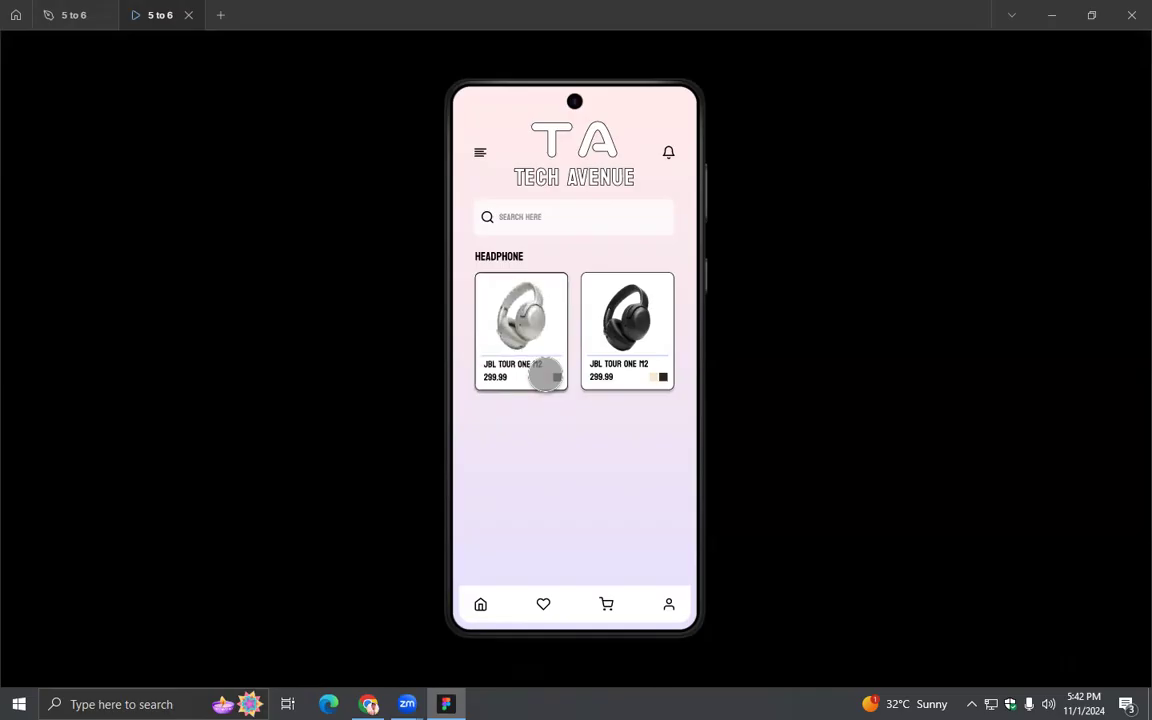
left_click(546, 377)
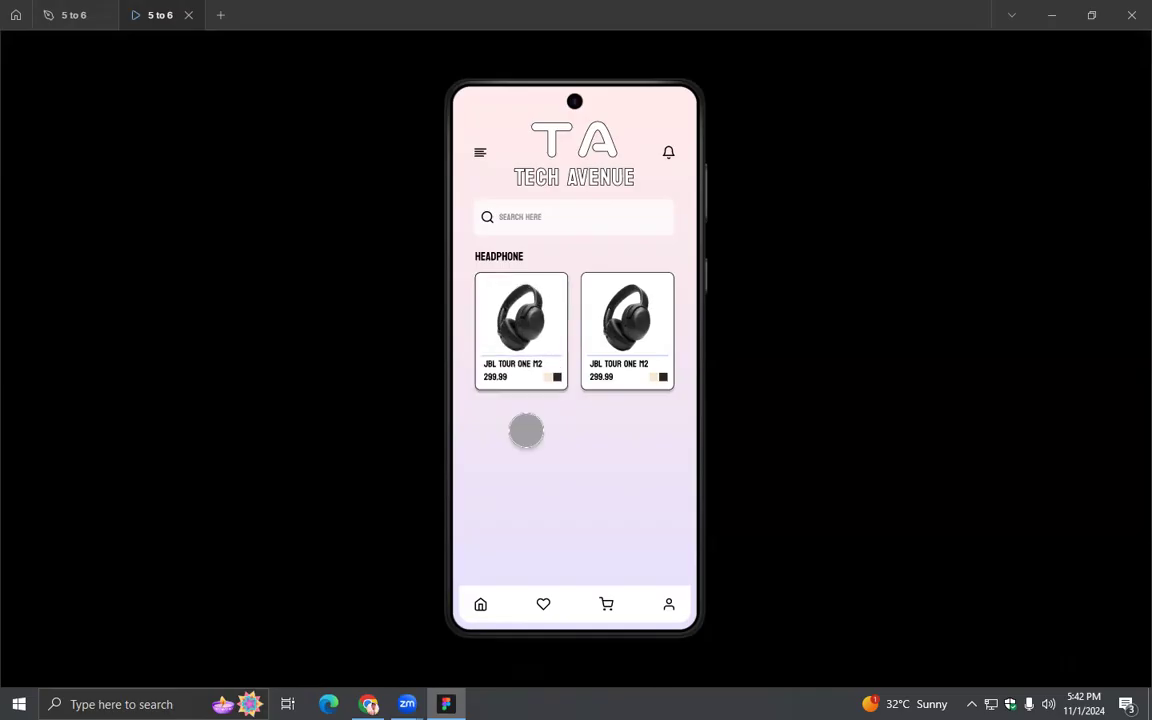
left_click(60, 26)
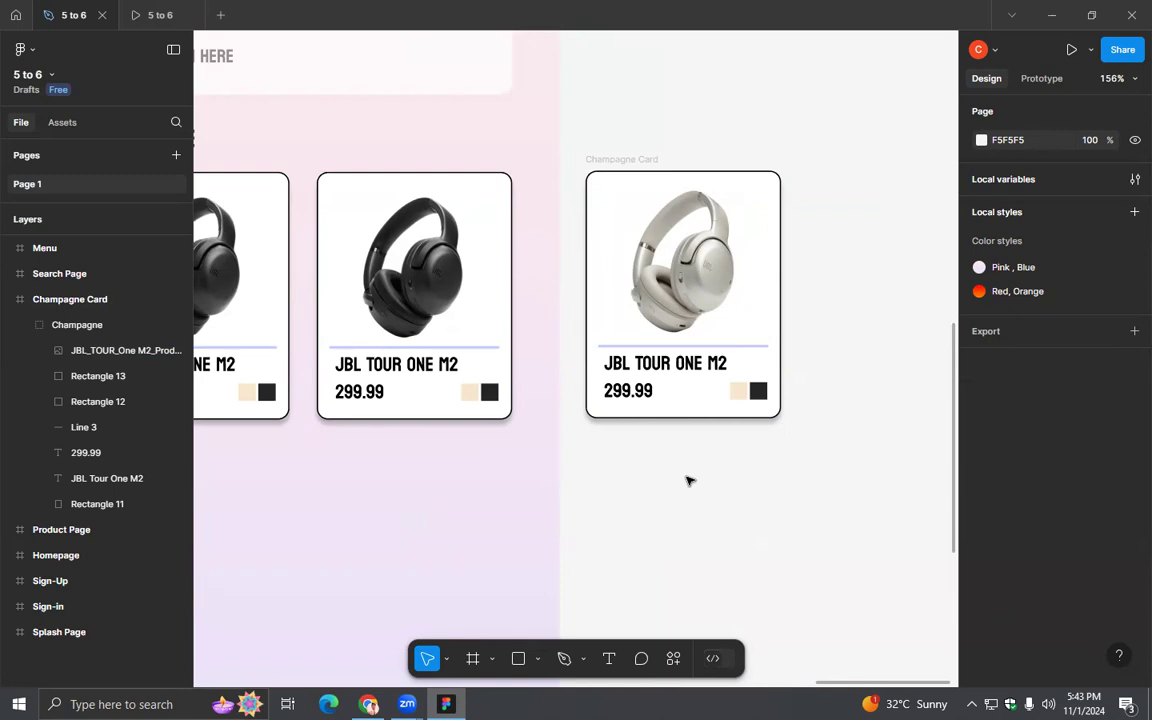
left_click_drag(489, 477, 749, 496)
left_click_drag(638, 506, 715, 468)
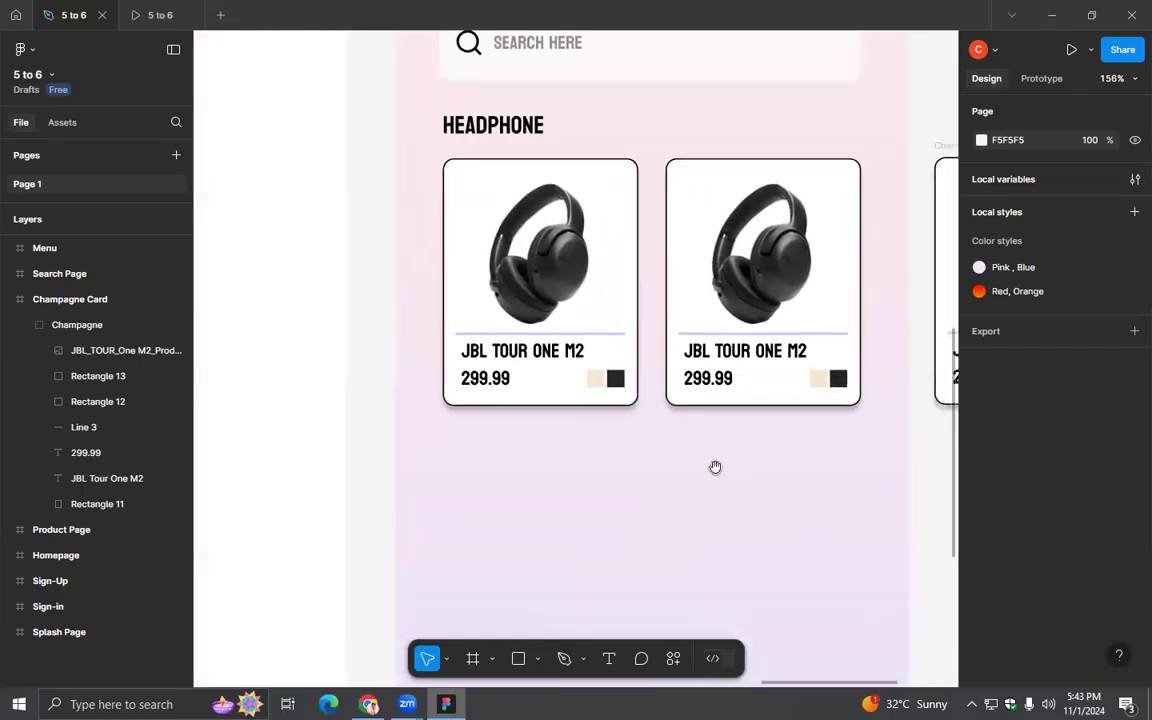
left_click_drag(405, 460, 950, 480)
left_click_drag(441, 490, 912, 467)
left_click_drag(614, 465, 463, 445)
left_click_drag(730, 442, 537, 438)
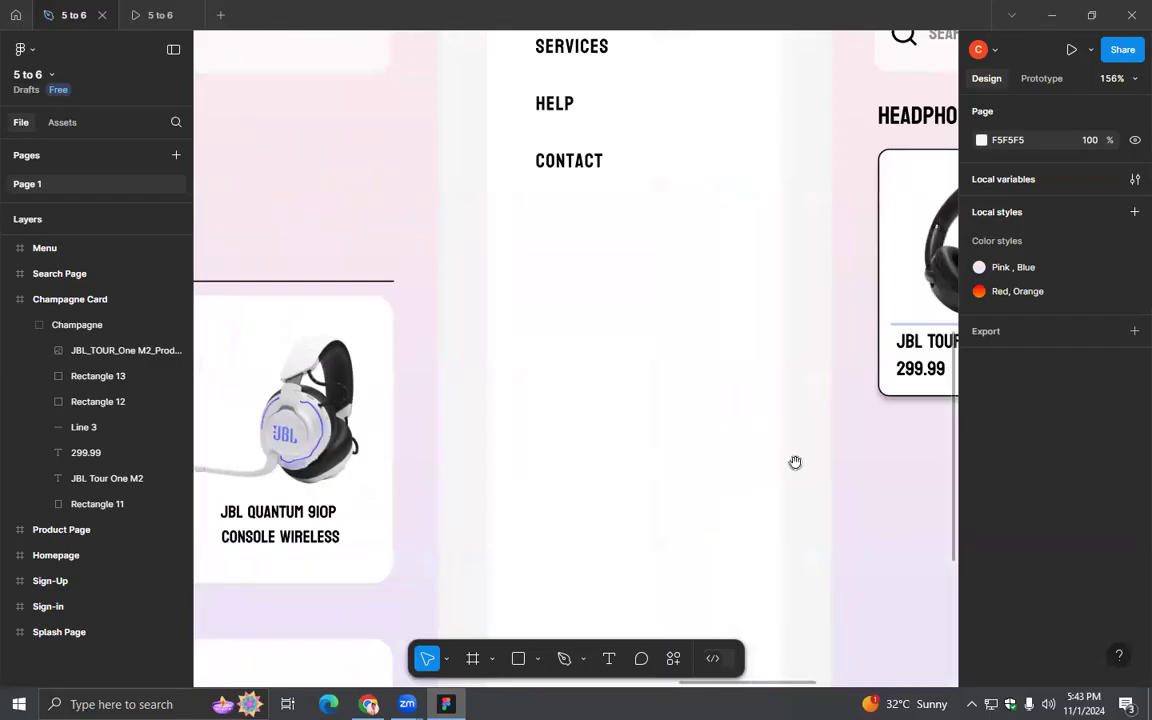
left_click_drag(851, 465, 573, 478)
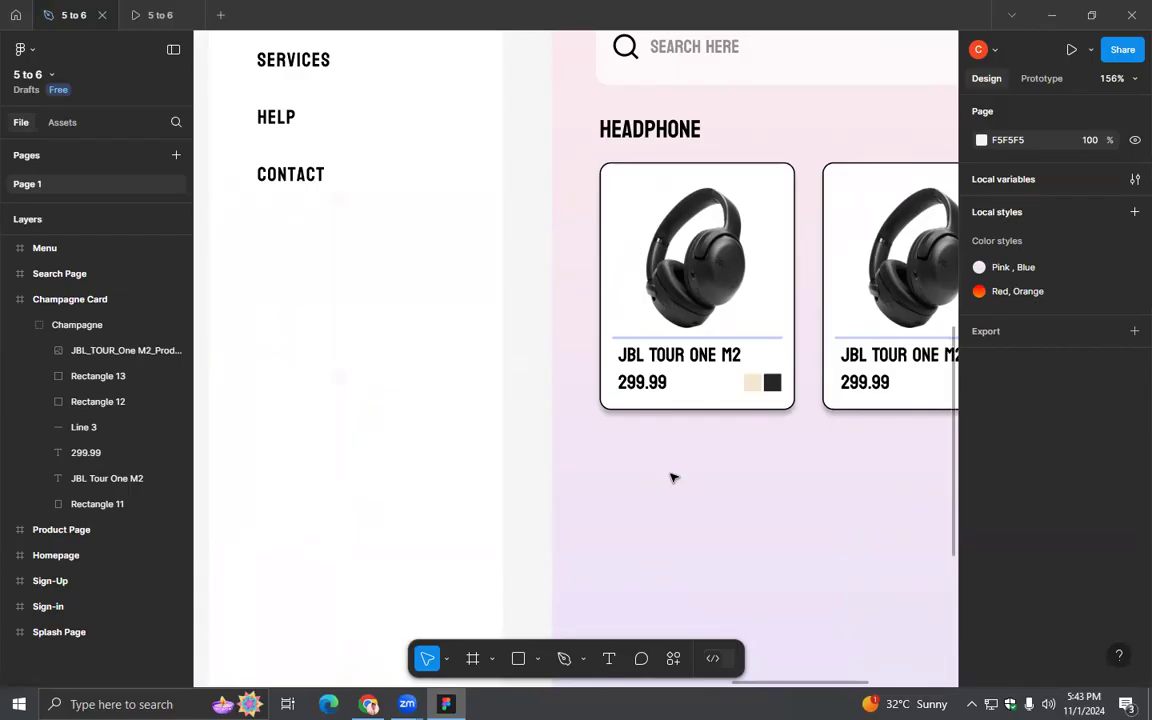
scroll(730, 478, "down", 3)
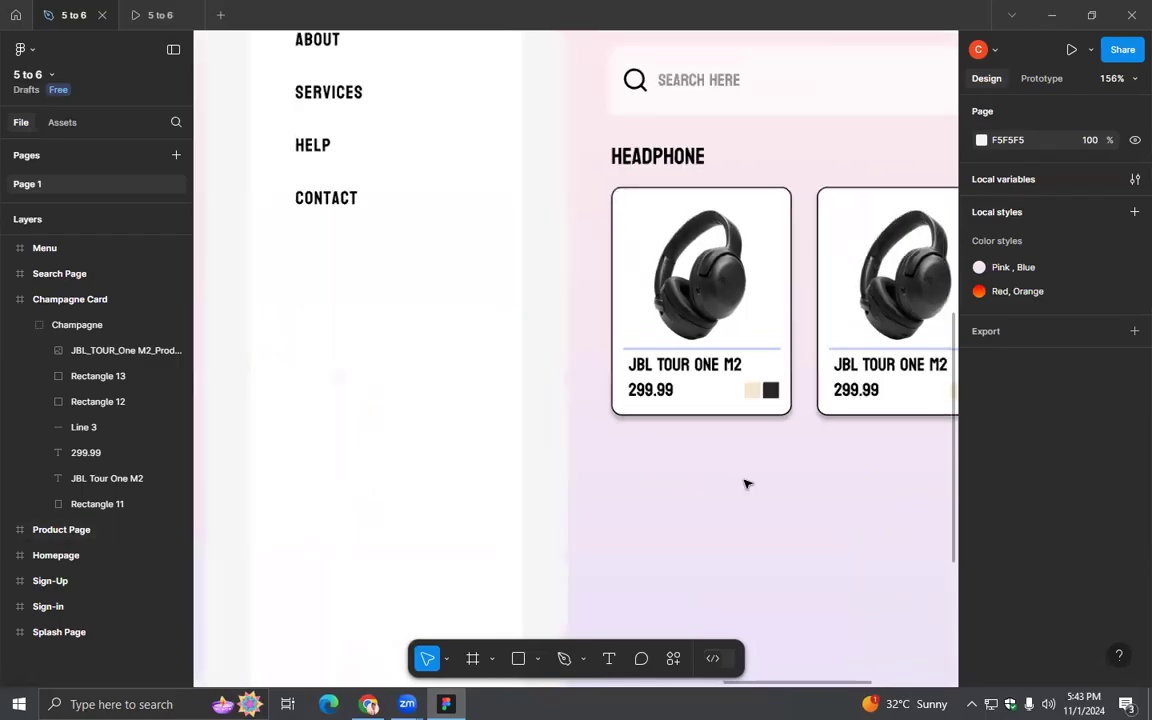
left_click_drag(848, 485, 496, 463)
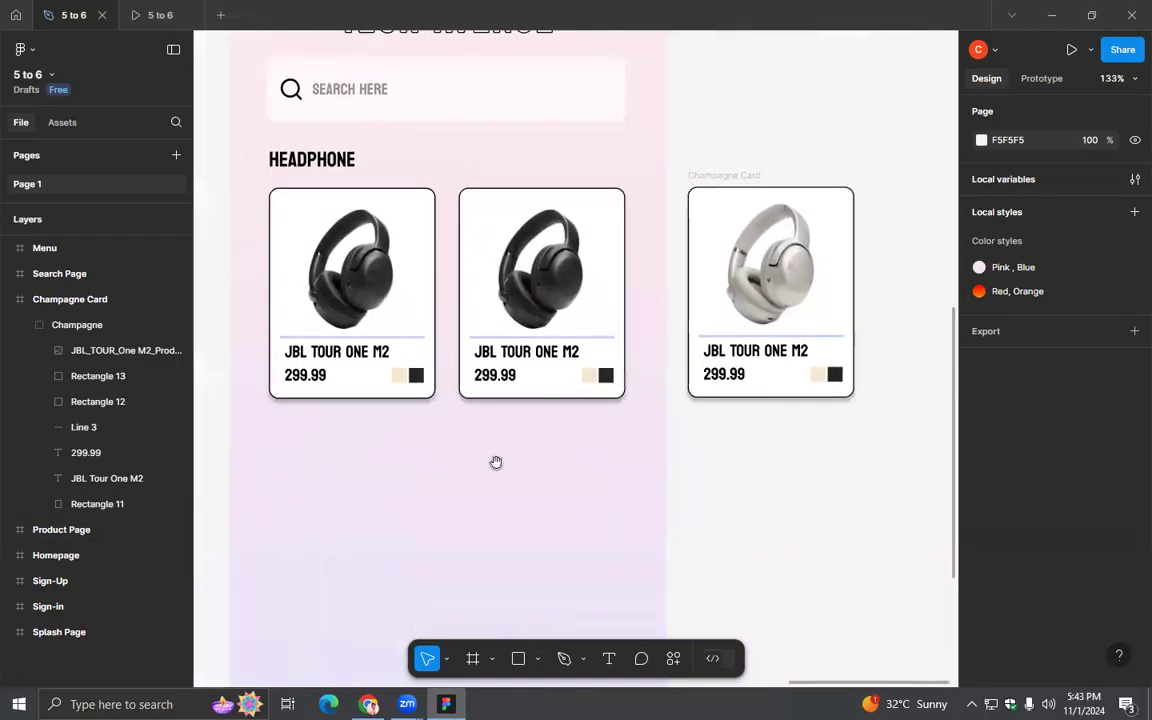
- Move the Champagne Card frame up and away from the Product Page to about X 2332, Y -923
scroll(815, 134, "down", 4, "ctrl")
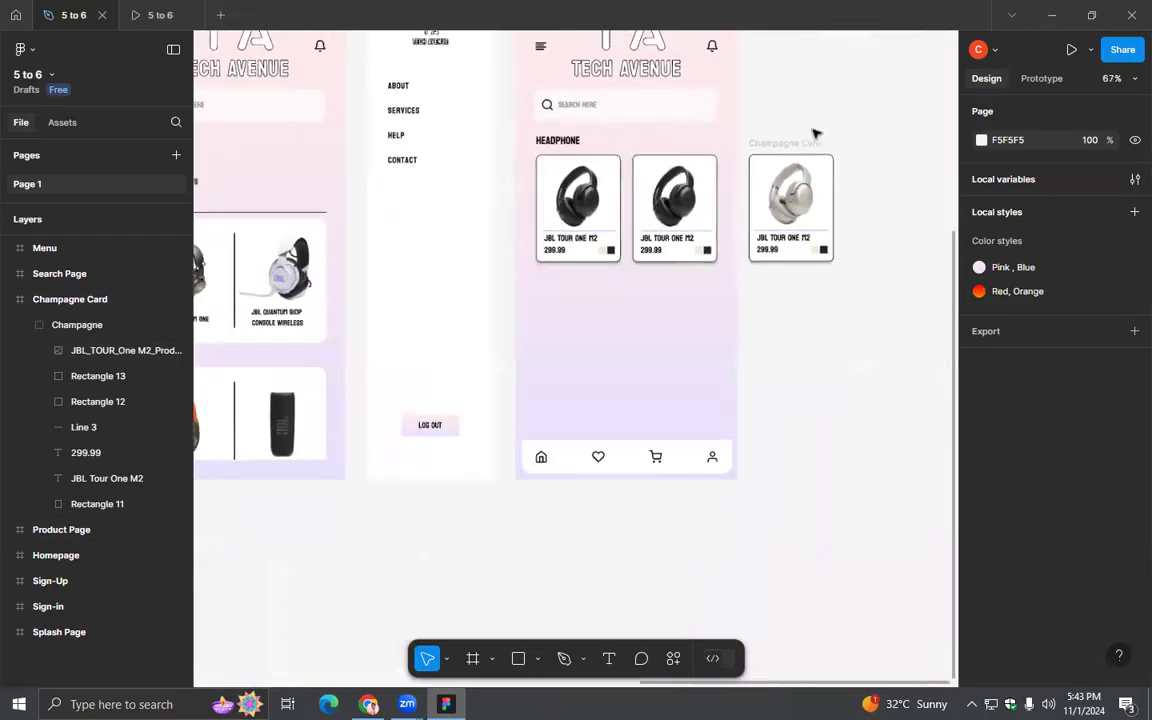
left_click_drag(777, 411, 749, 536)
left_click_drag(685, 332, 866, 96)
left_click_drag(786, 460, 733, 170)
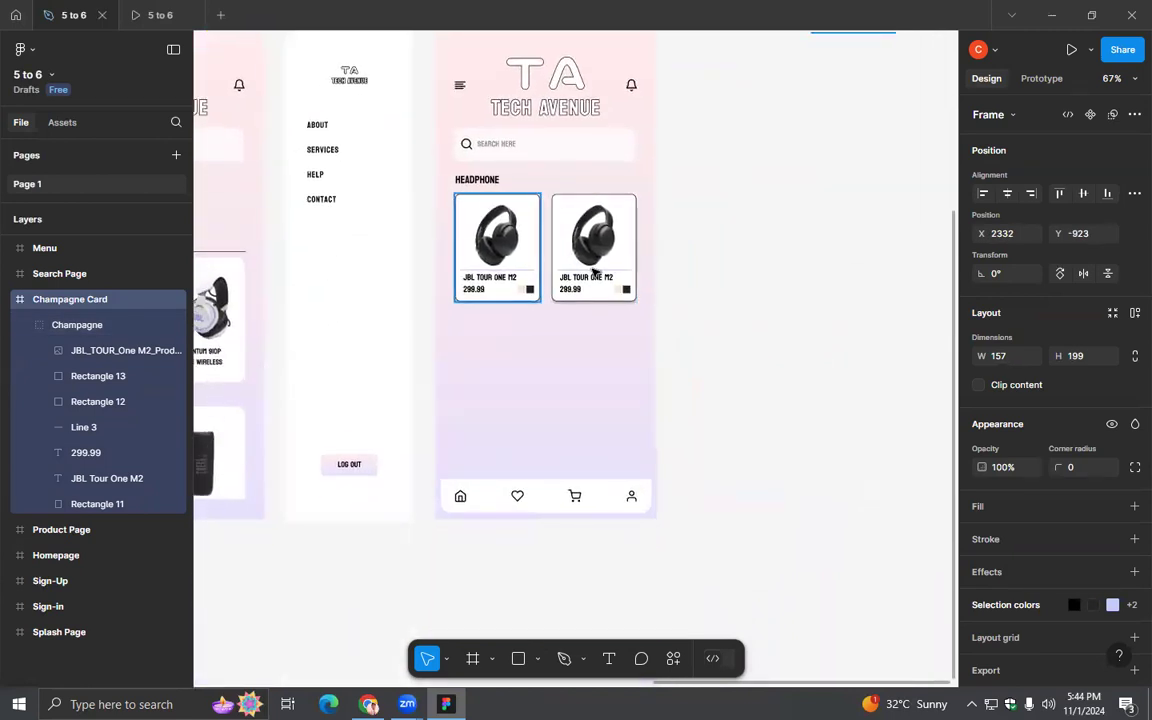
scroll(566, 407, "up", 5)
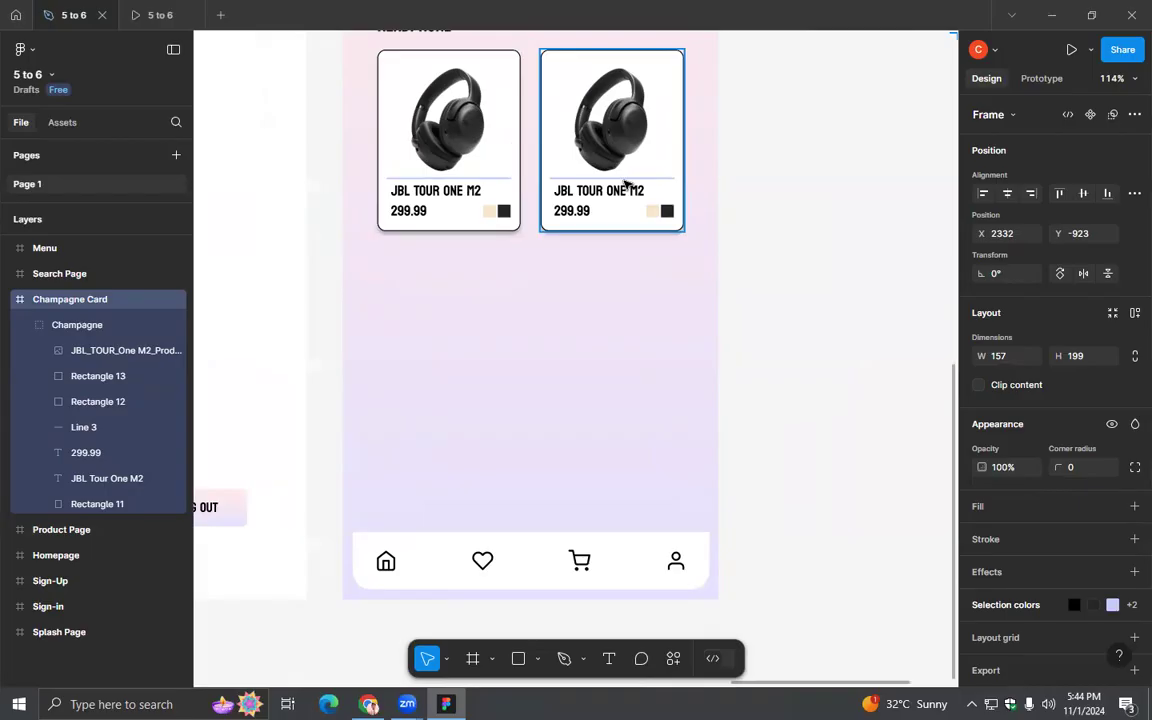
- Preview the prototype and check whether the first headphone card itself responds to taps on the Product Page
left_click(132, 16)
left_click(512, 318)
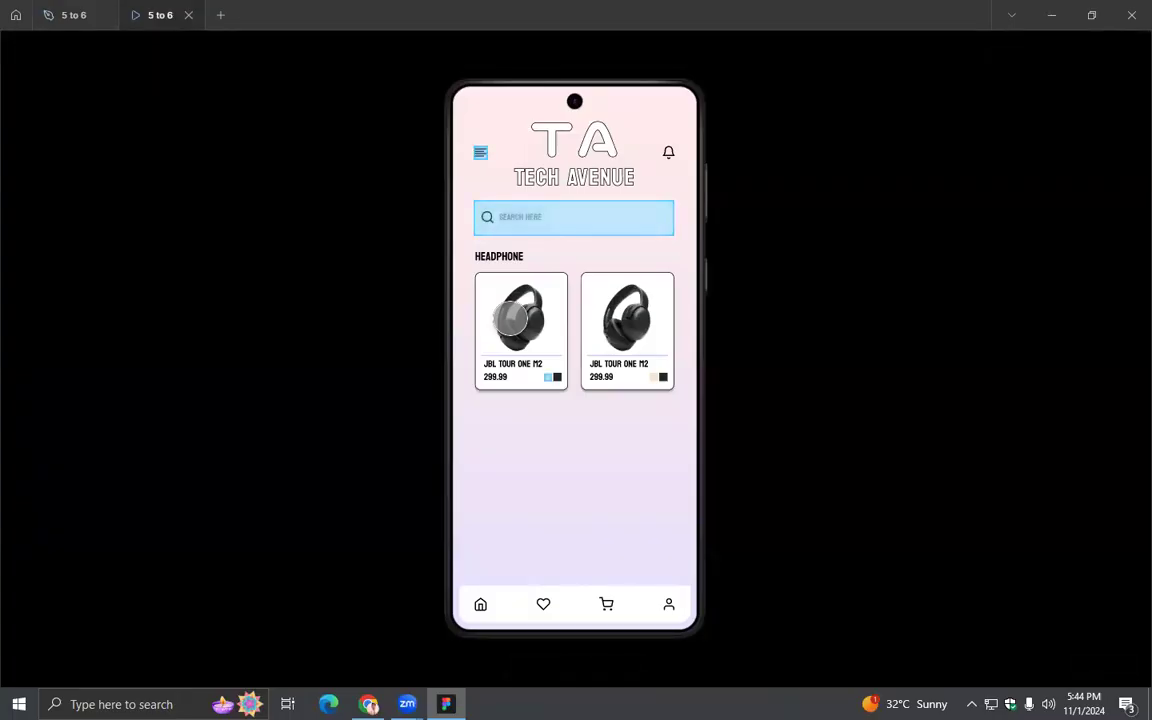
left_click(520, 316)
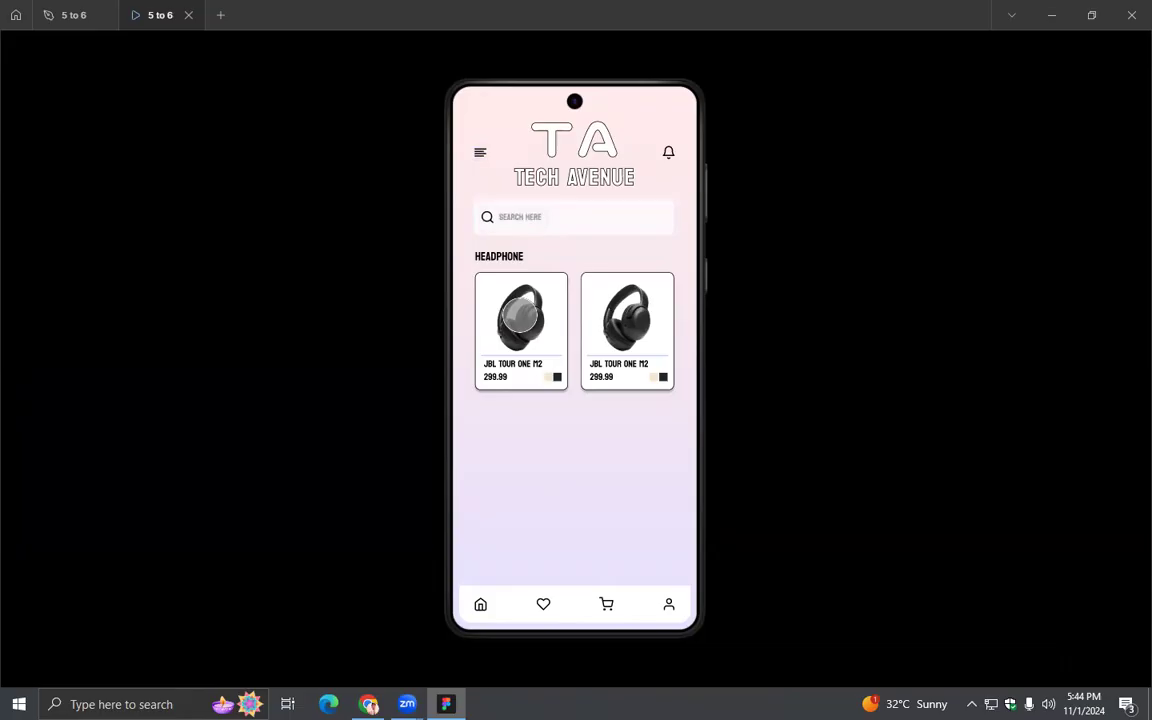
left_click(70, 16)
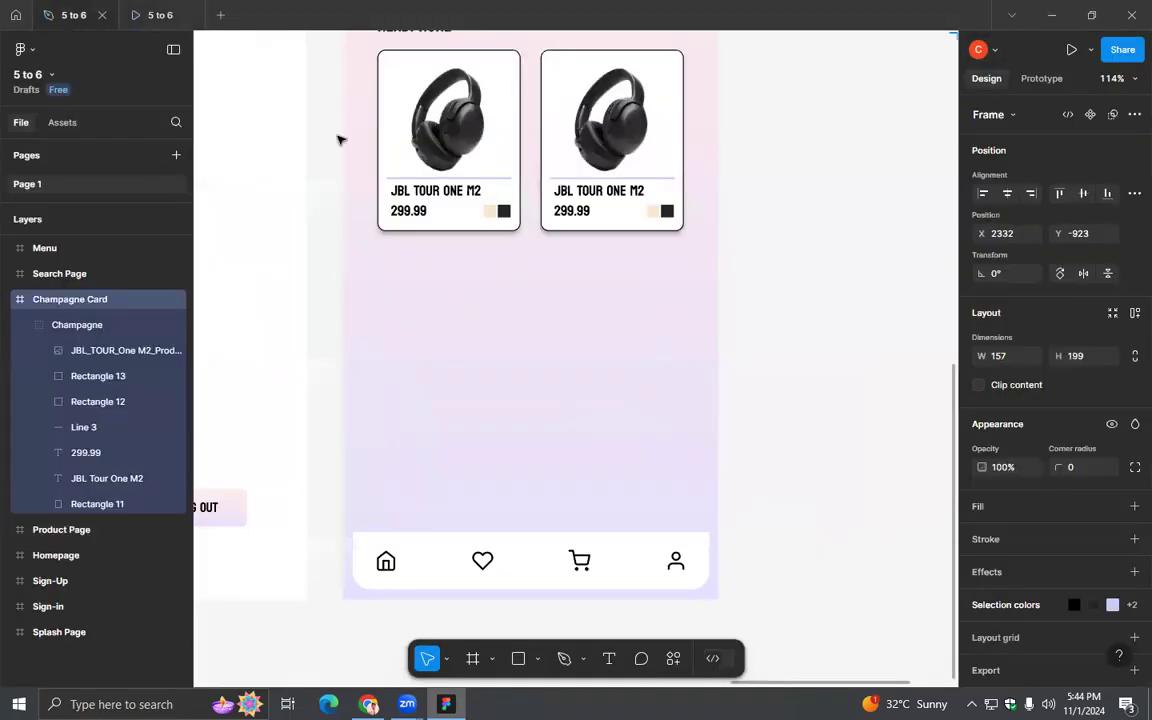
- Duplicate the Product Page frame and rename the copy "Product Profile Page"
scroll(565, 343, "down", 5)
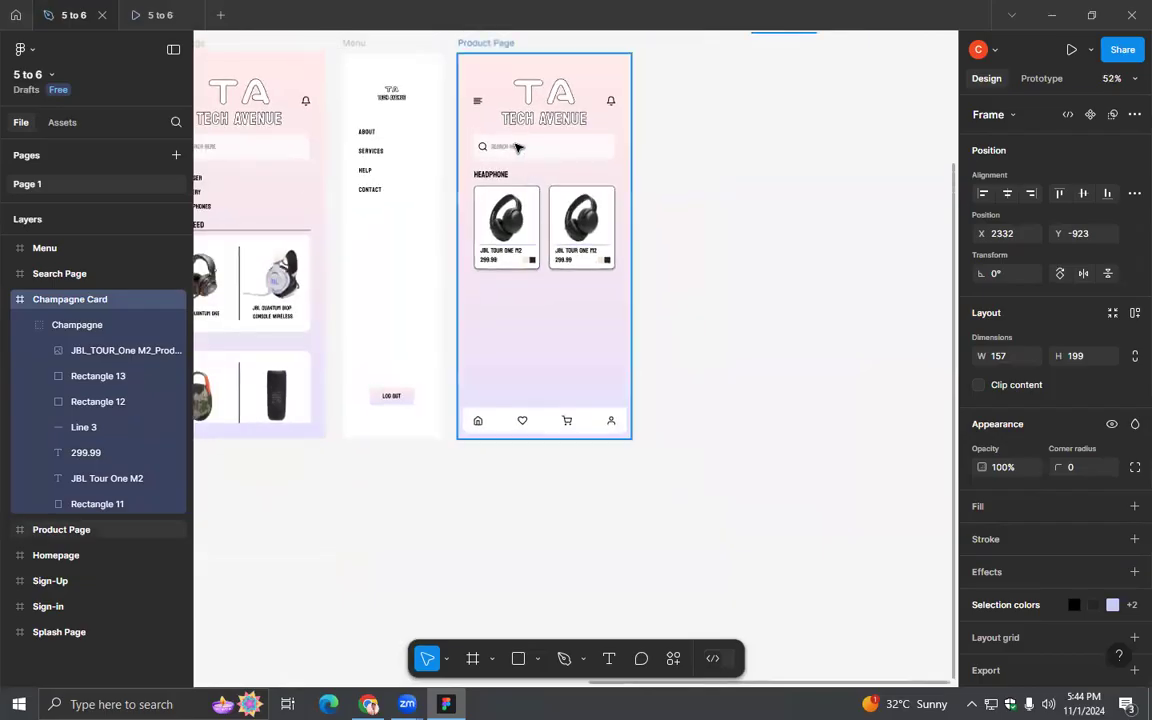
left_click(490, 44)
key("ctrl+d")
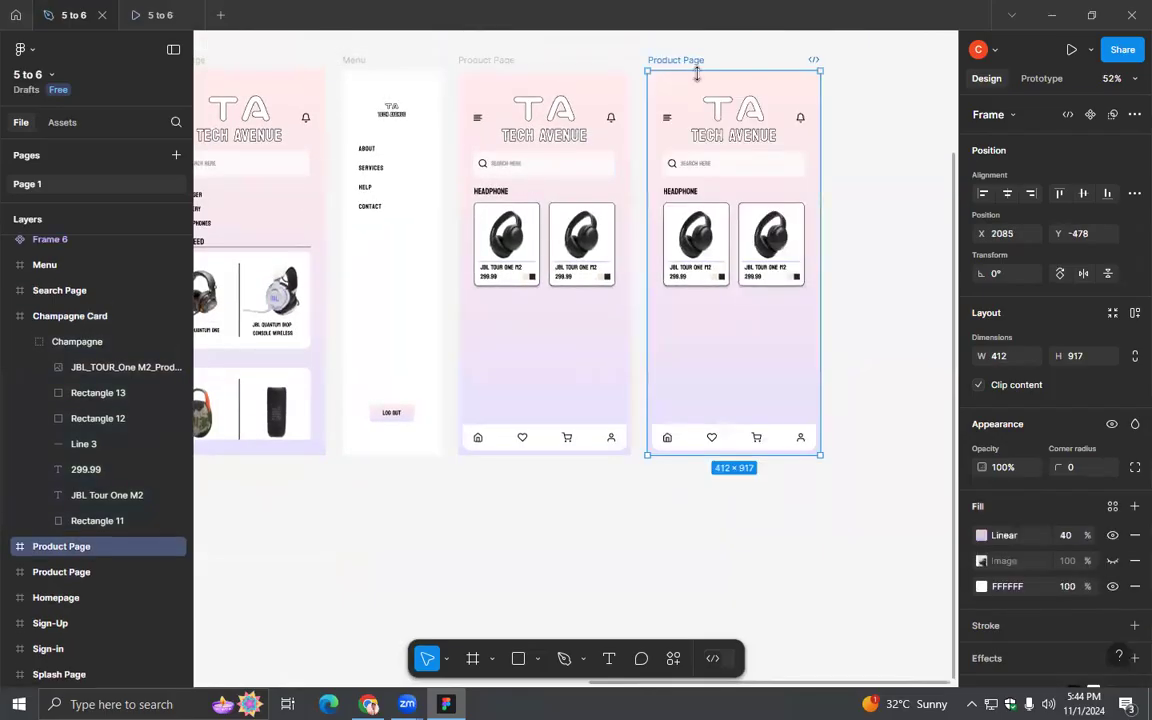
double_click(697, 60)
left_click_drag(706, 60, 685, 60)
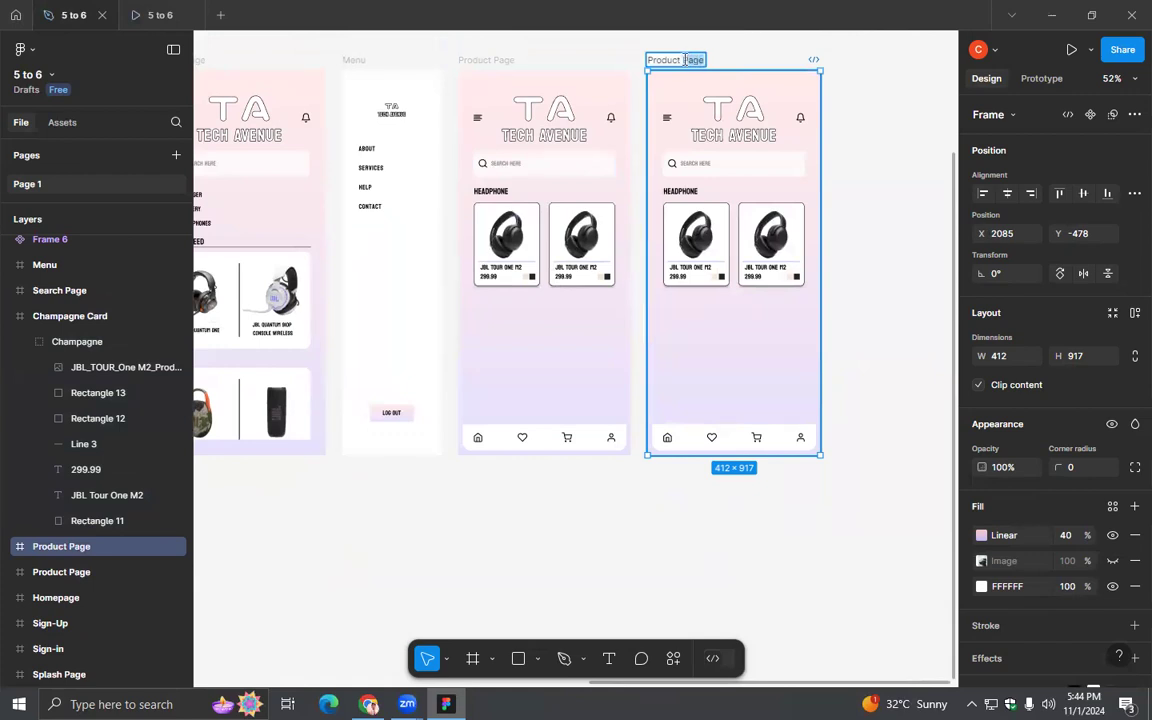
left_click(685, 60)
type("Profile P")
key("Return")
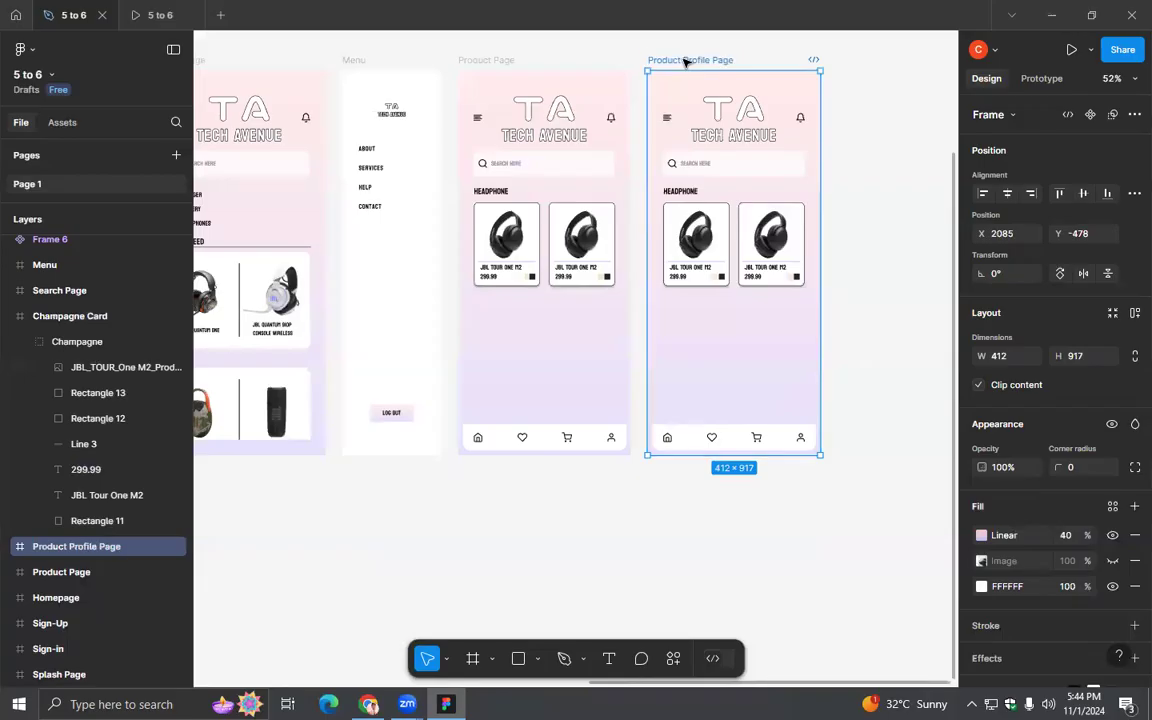
- Delete both headphone cards, the search bar, the menu icon, the bottom navigation and the HEADPHONE heading from the Product Profile Page
left_click(712, 264)
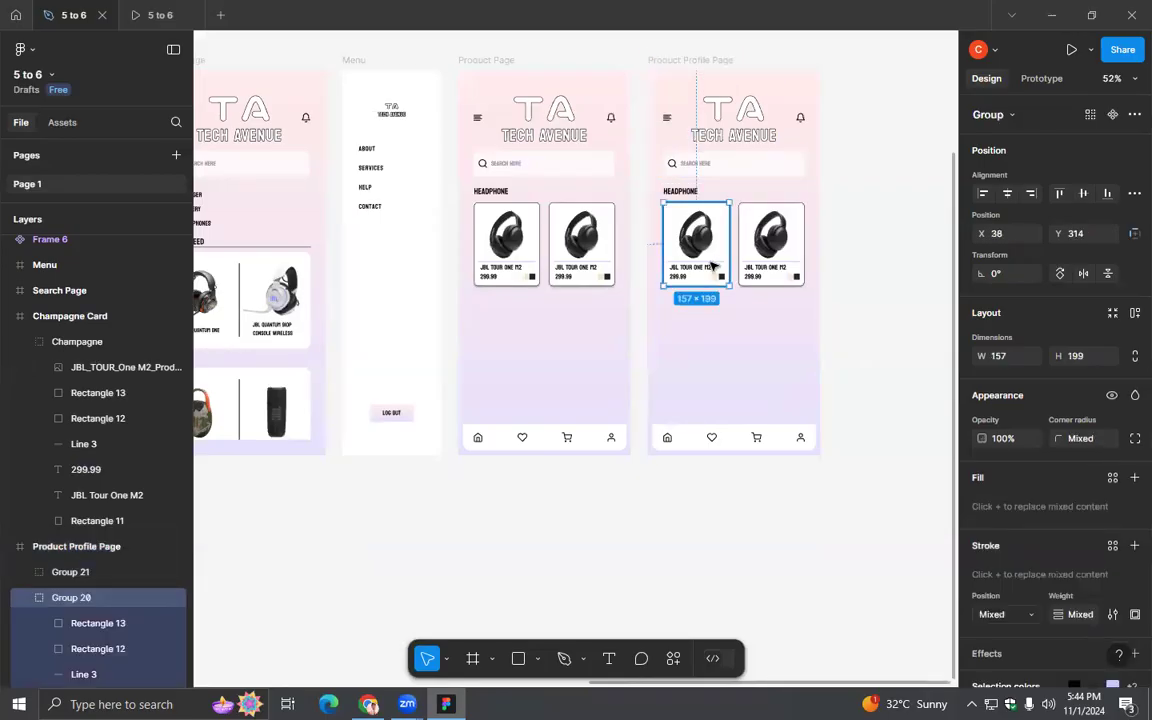
key("Delete")
left_click(768, 244)
key("Delete")
left_click(748, 173)
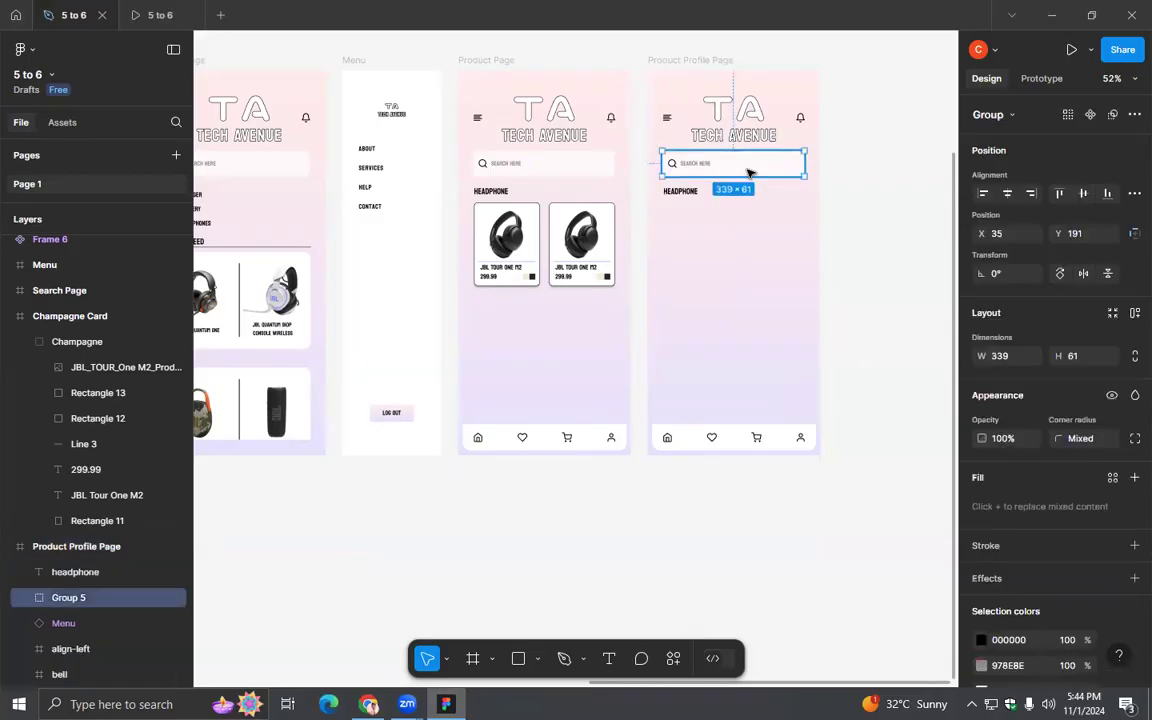
key("Delete")
left_click(668, 122)
key("Delete")
left_click(762, 432)
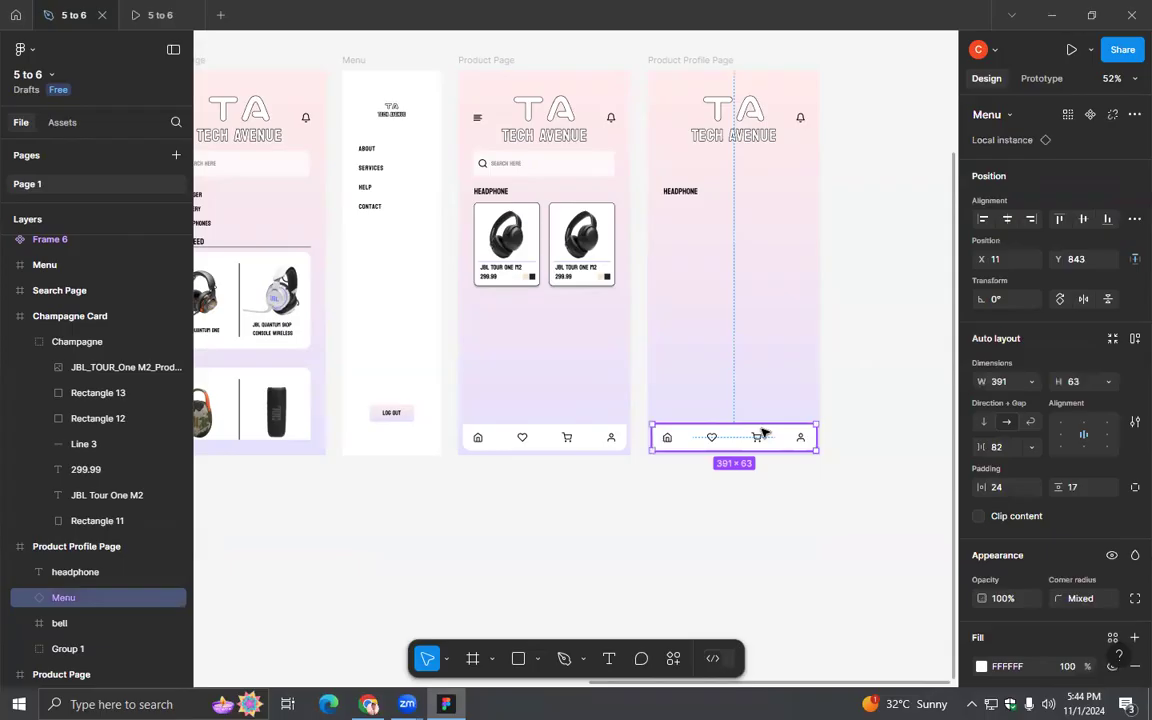
key("Delete")
left_click(683, 192)
key("Delete")
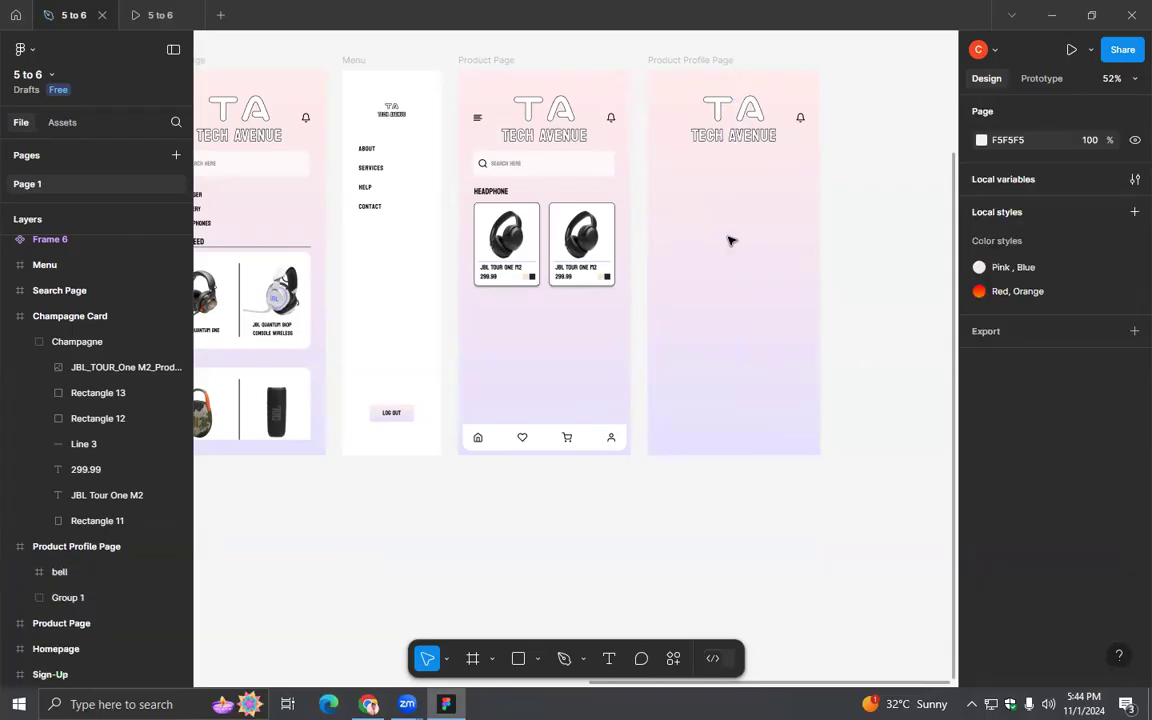
- Copy the Search Page's back arrow into the Product Profile Page's header beside the Tech Avenue logo
left_click_drag(501, 321, 793, 342)
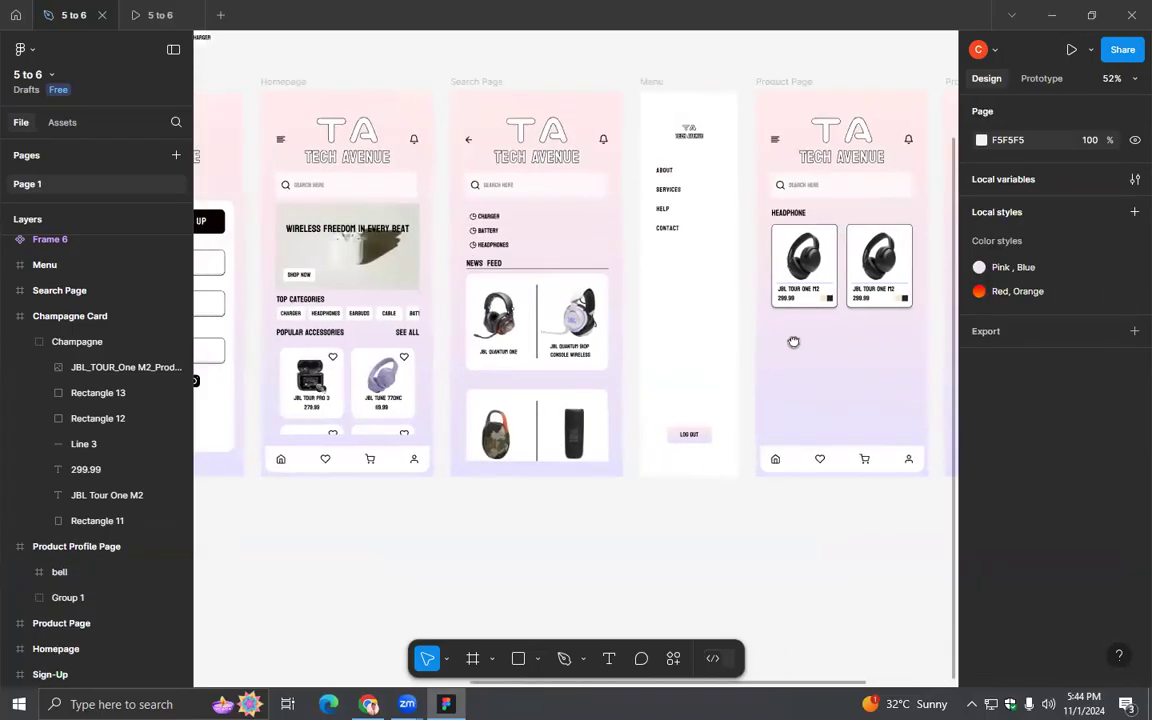
left_click(470, 140)
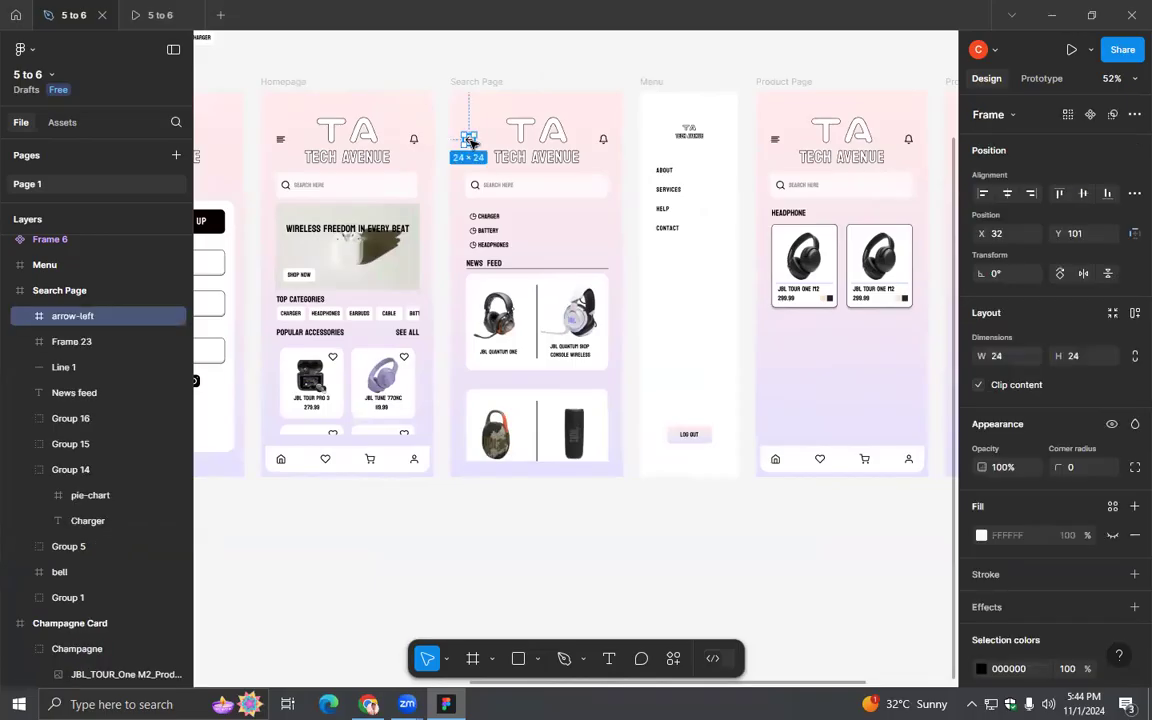
left_click_drag(470, 140, 684, 140)
left_click(712, 211)
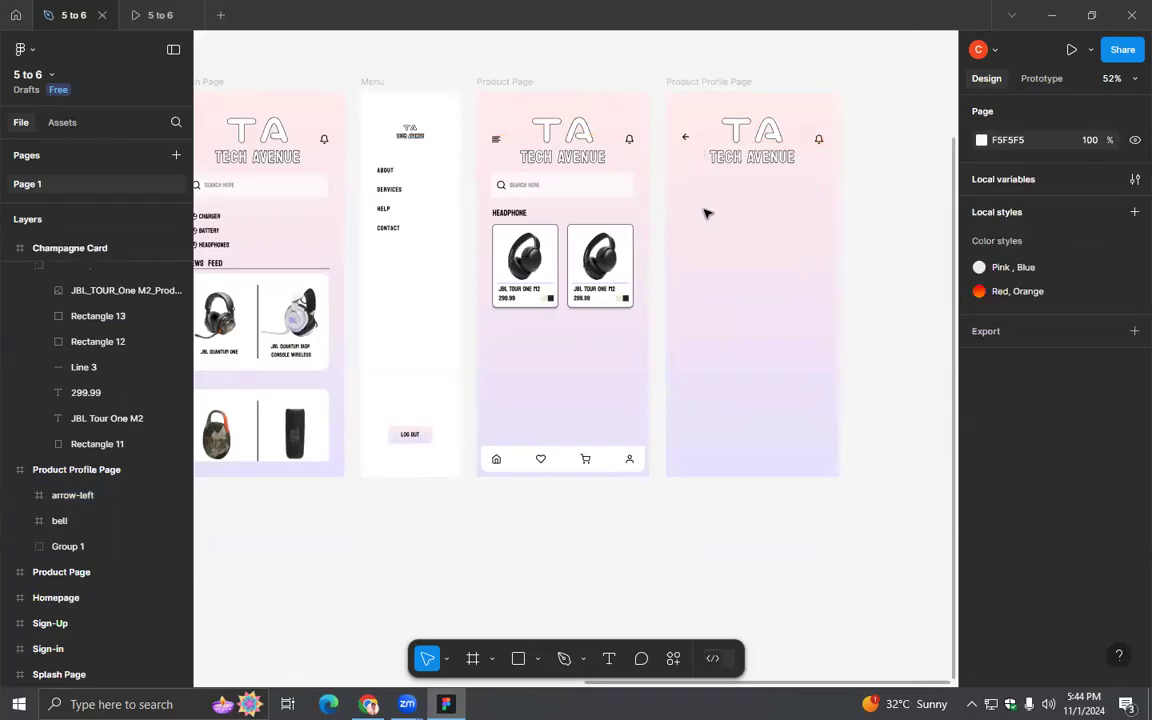
- Delete the whole Product Profile Page frame
scroll(760, 160, "left", 3)
left_click(775, 89)
left_click(775, 89)
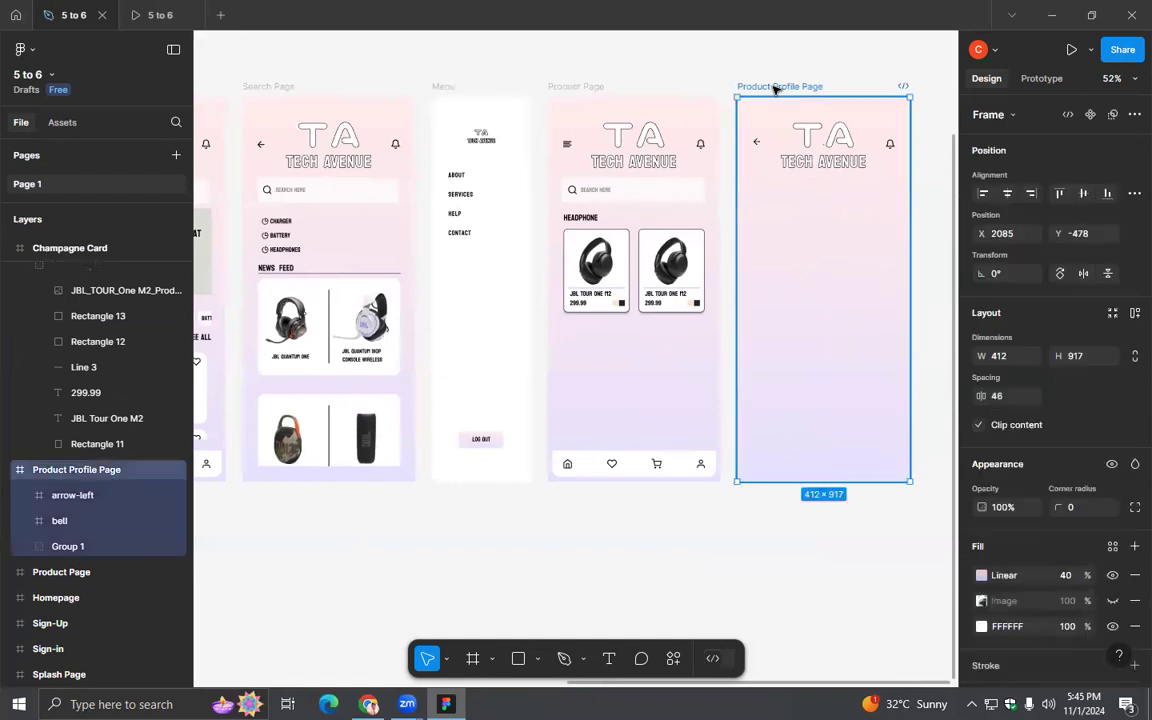
key("Delete")
- Duplicate the Search Page and clear the copy's search bar, recent searches and news feed, keeping only the back arrow, logo and bell
left_click(290, 89)
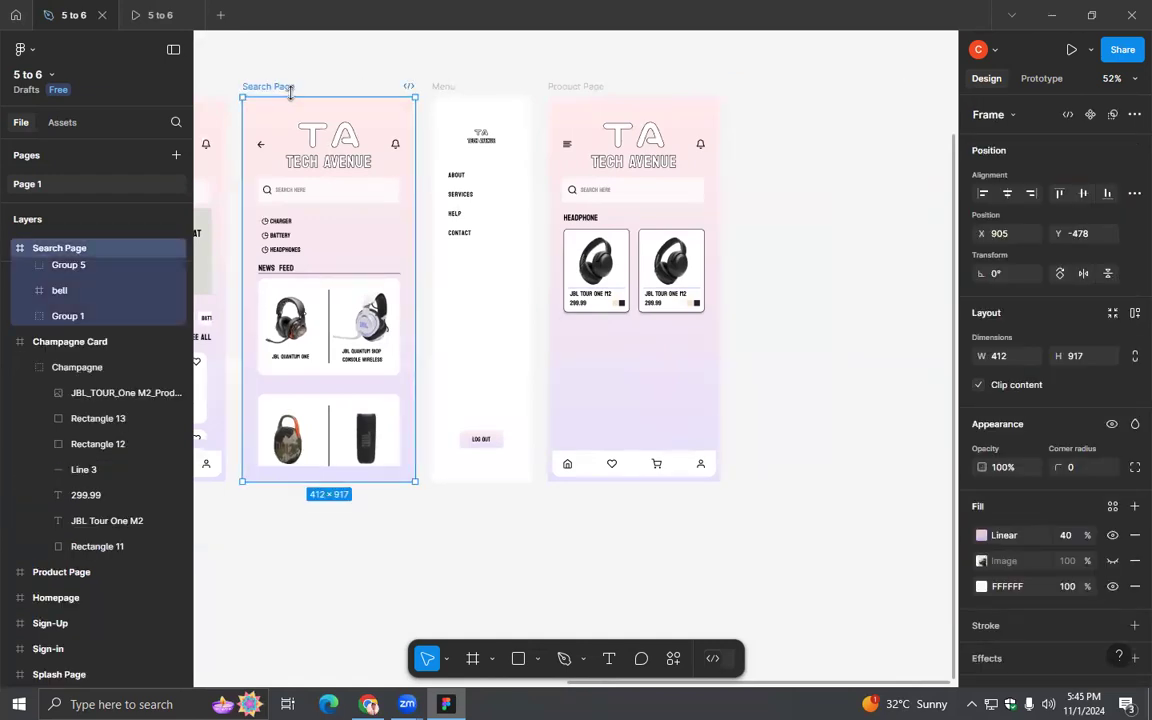
key("ctrl+d")
key("Escape")
left_click(815, 204)
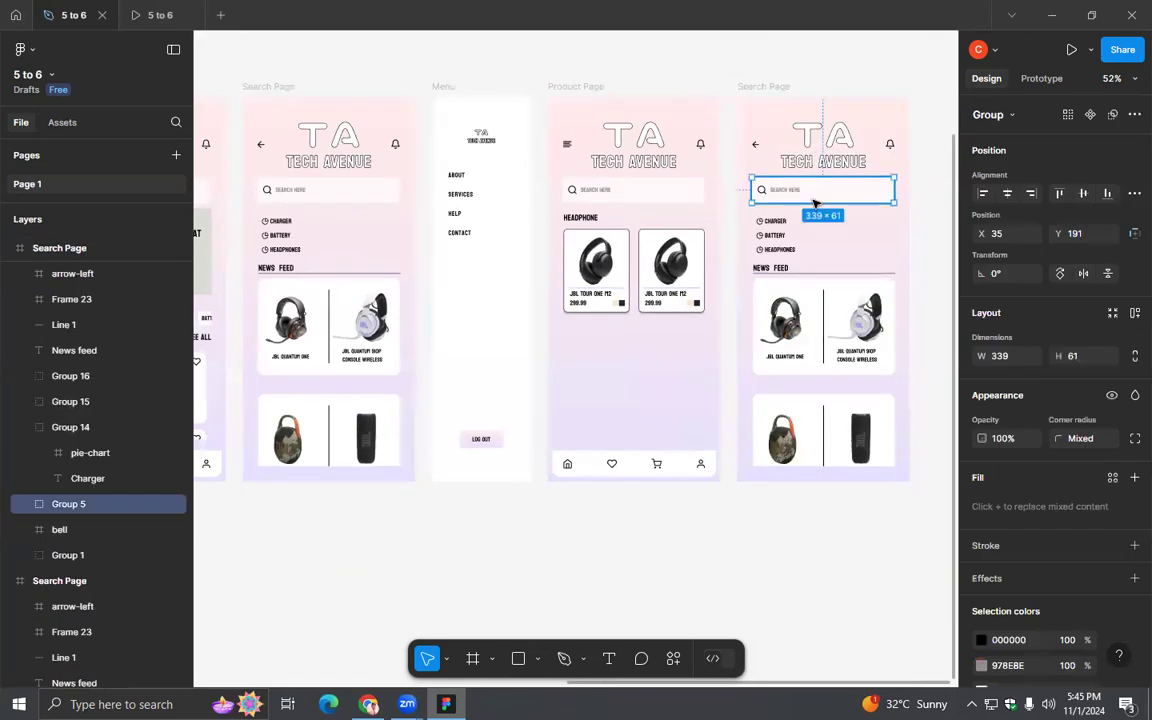
key("Delete")
left_click_drag(910, 471, 762, 214)
key("Delete")
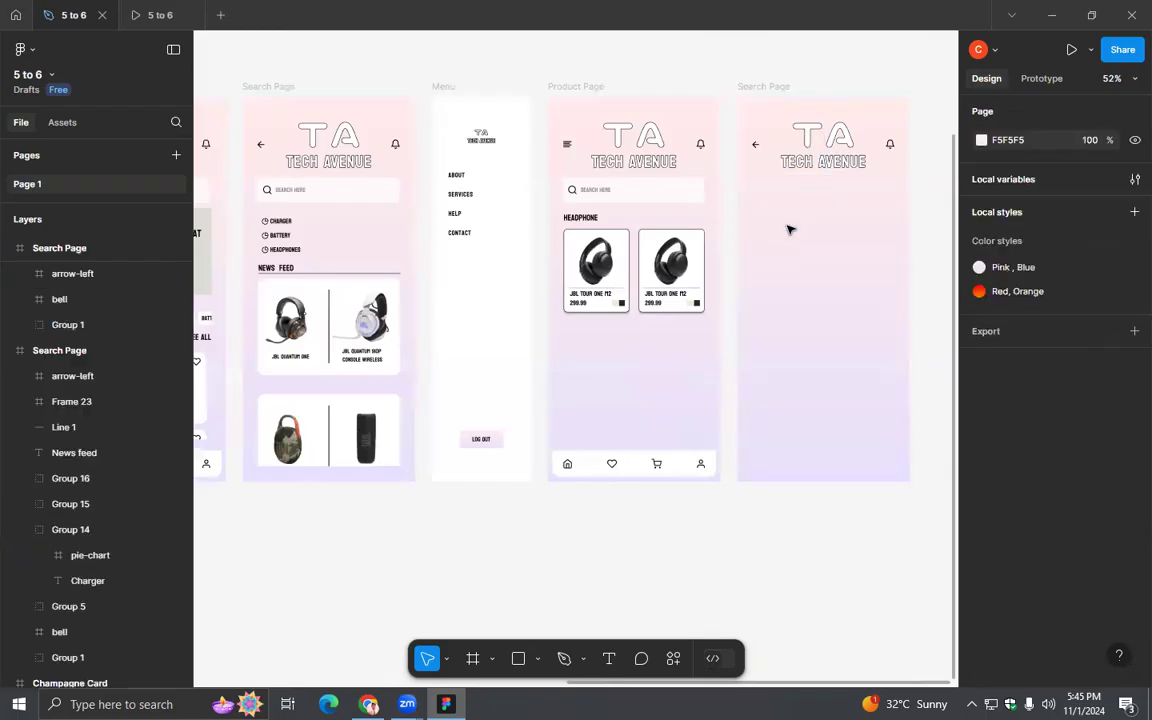
- Remove the inherited Homepage connection from the back arrow on the duplicated Search Page
left_click(755, 146)
scroll(774, 224, "left", 1)
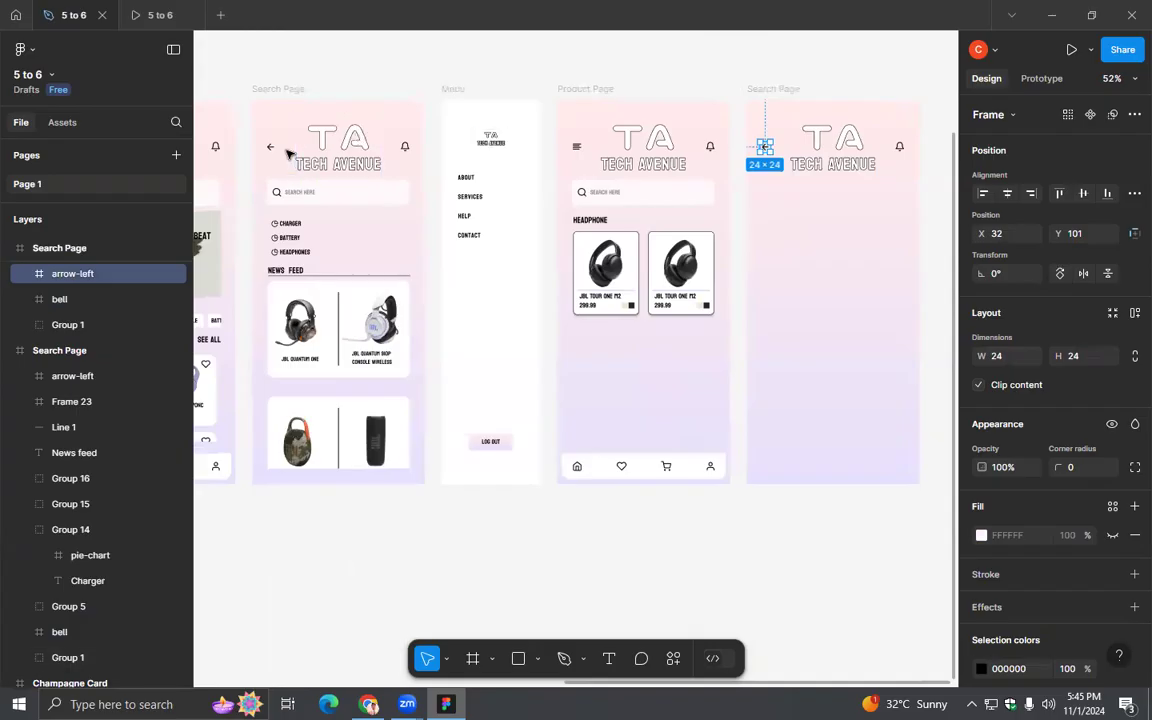
left_click(1042, 78)
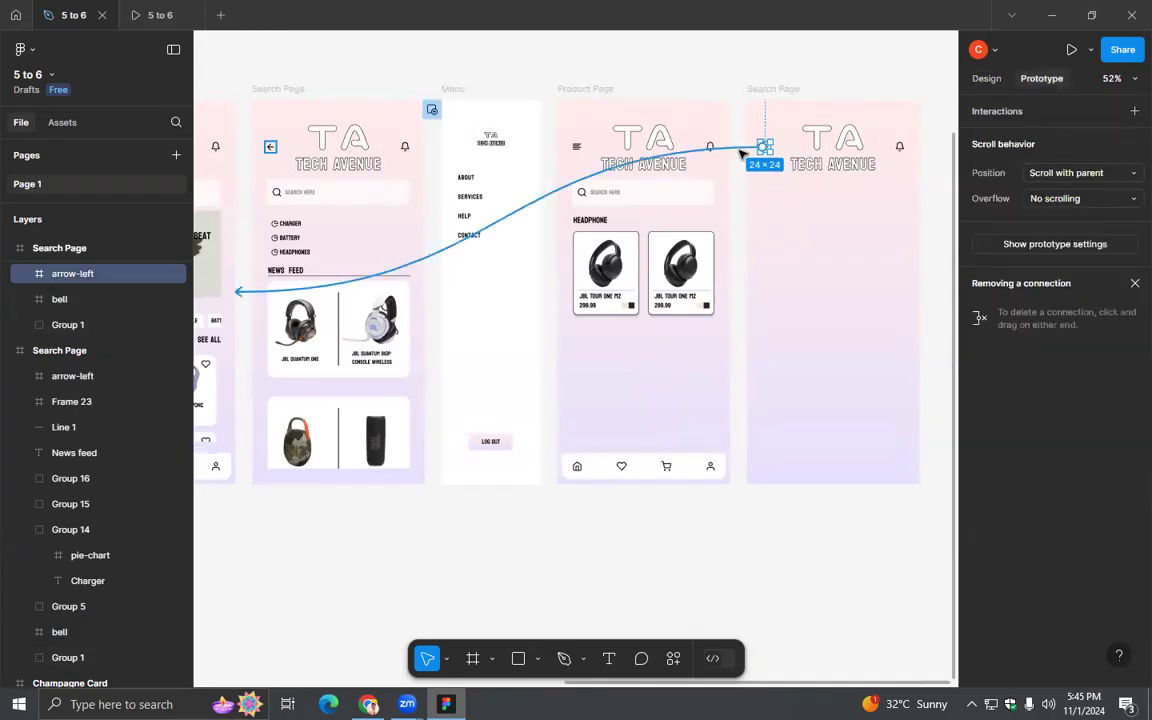
left_click_drag(253, 294, 735, 314)
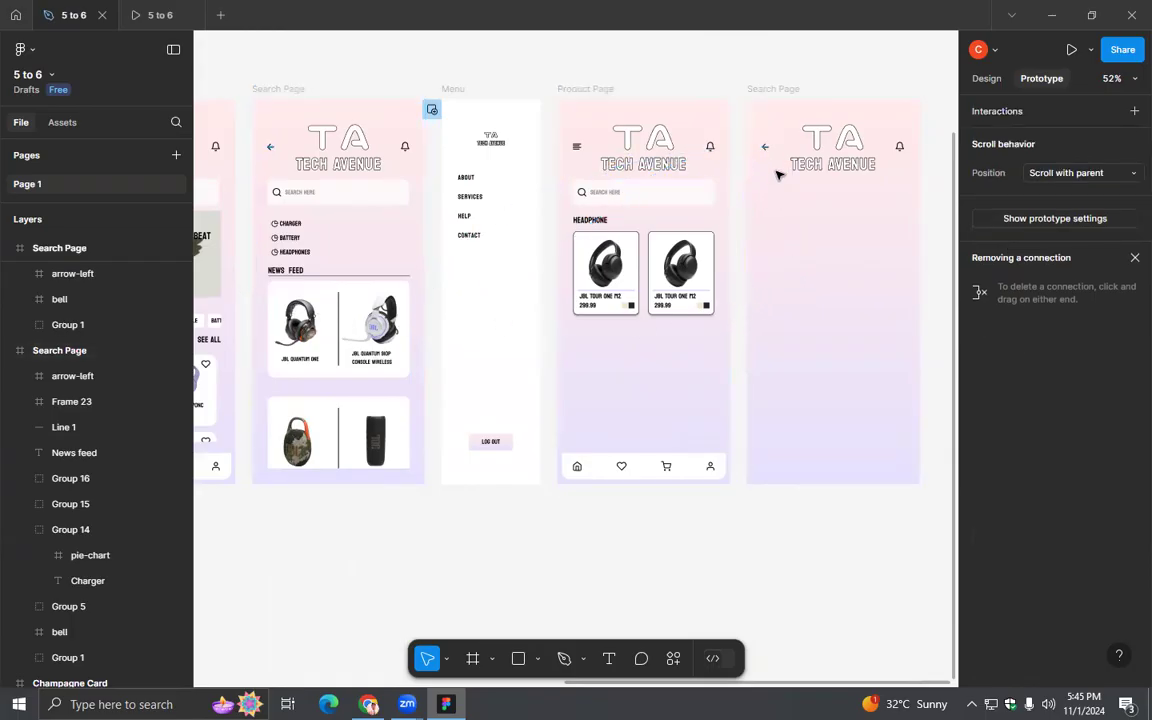
left_click_drag(762, 147, 735, 295)
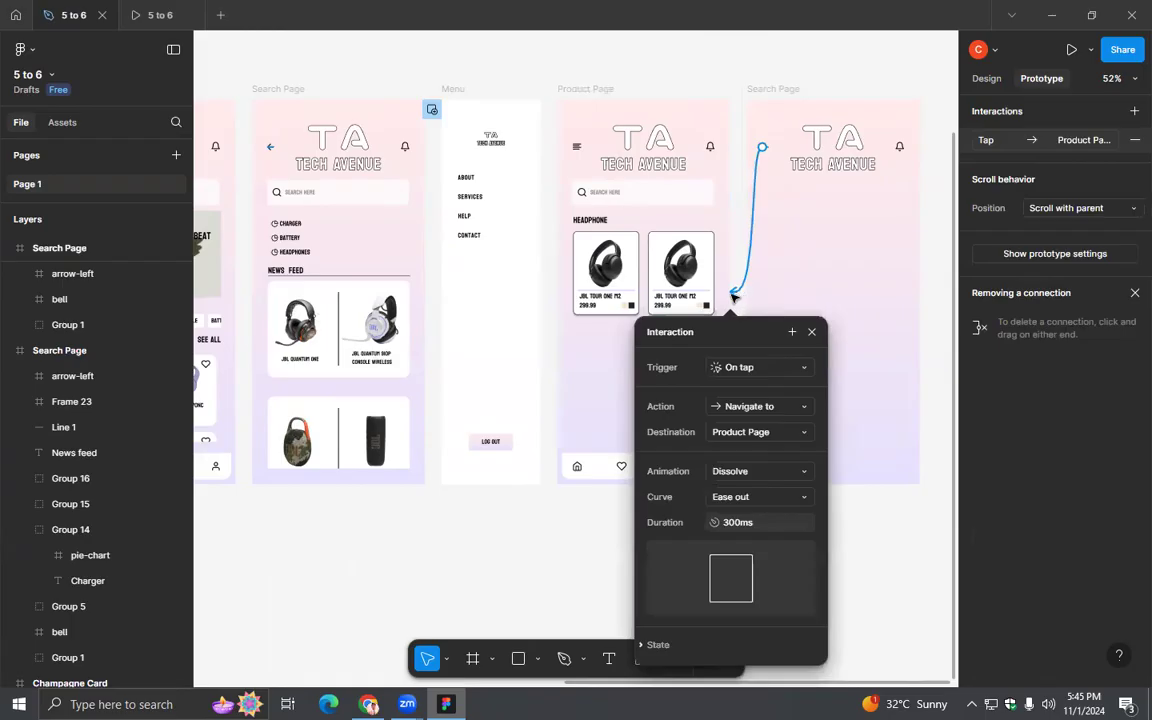
left_click(811, 332)
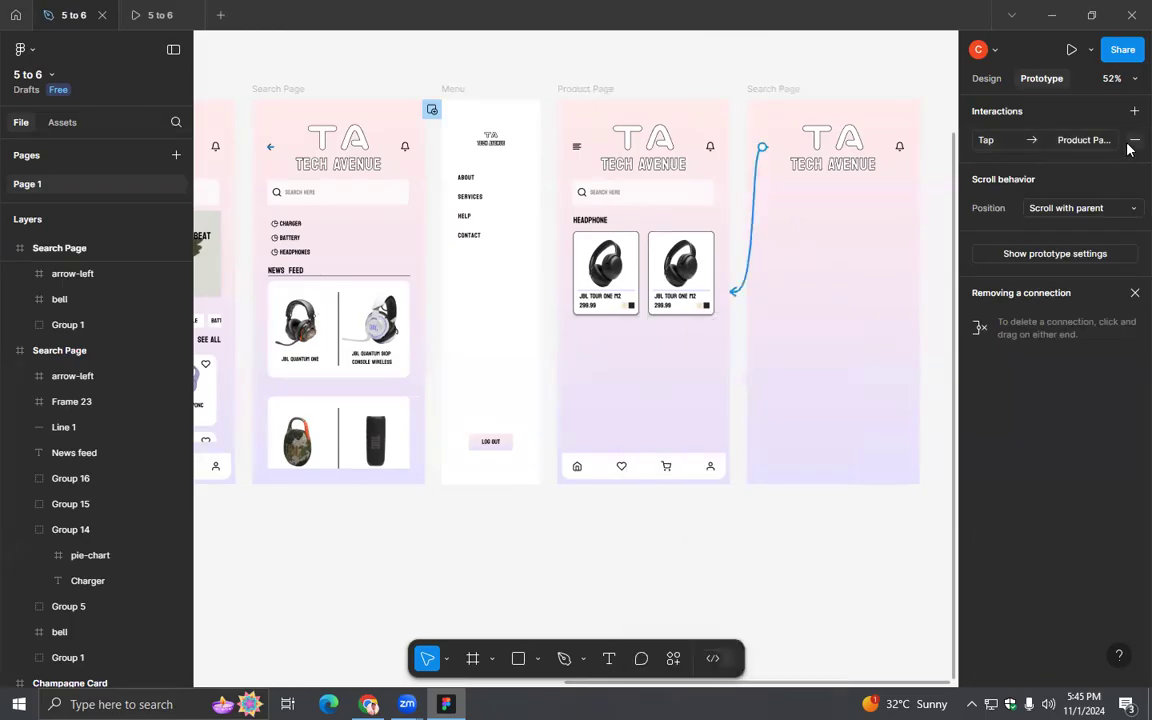
left_click(1131, 144)
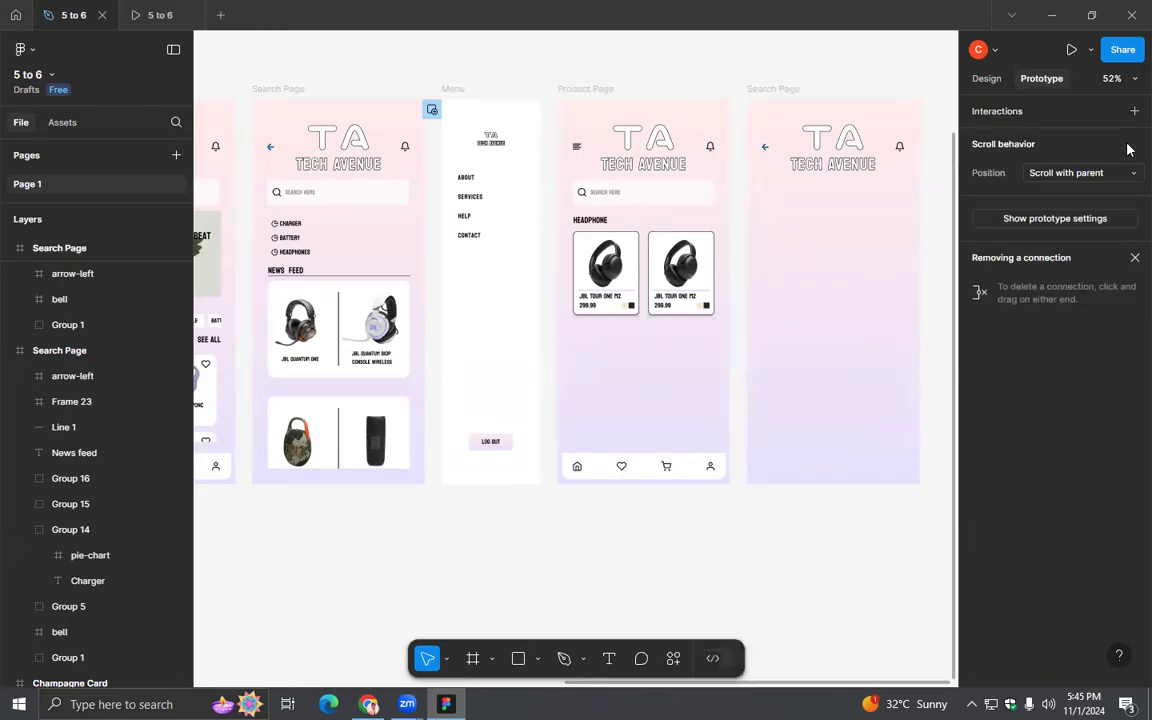
- Link the duplicated page's back arrow to the Product Page: On tap, Navigate to, Dissolve, Ease out, 300ms
left_click_drag(762, 178, 735, 292)
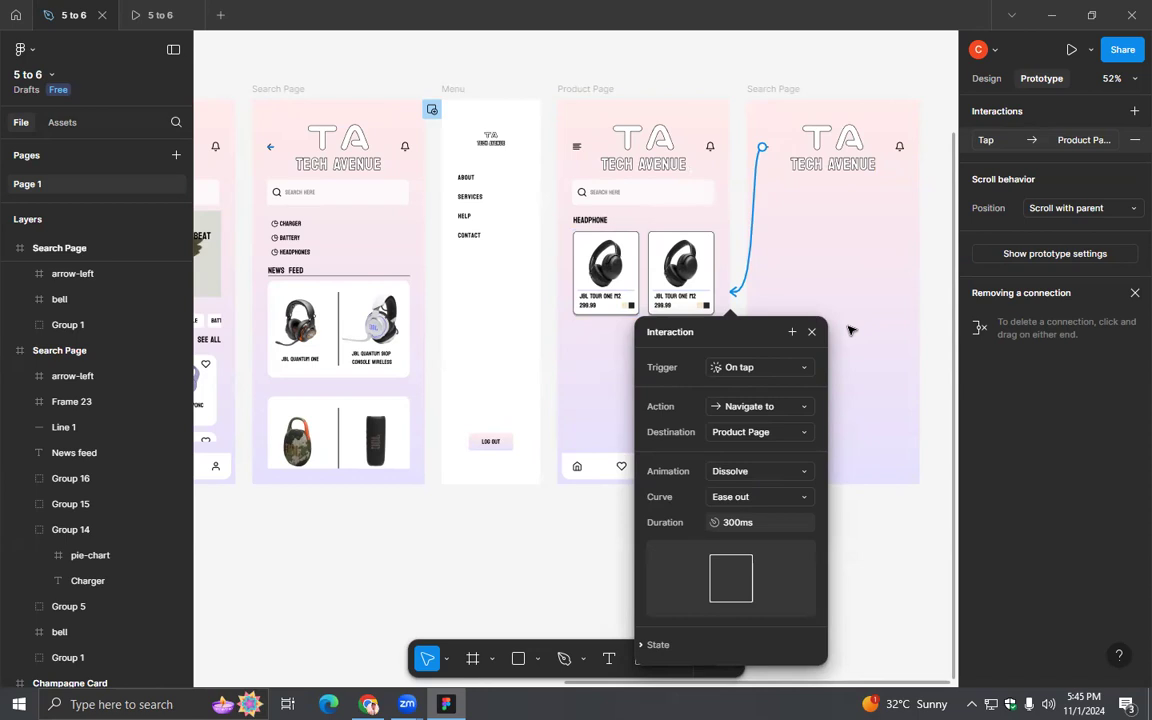
left_click(812, 332)
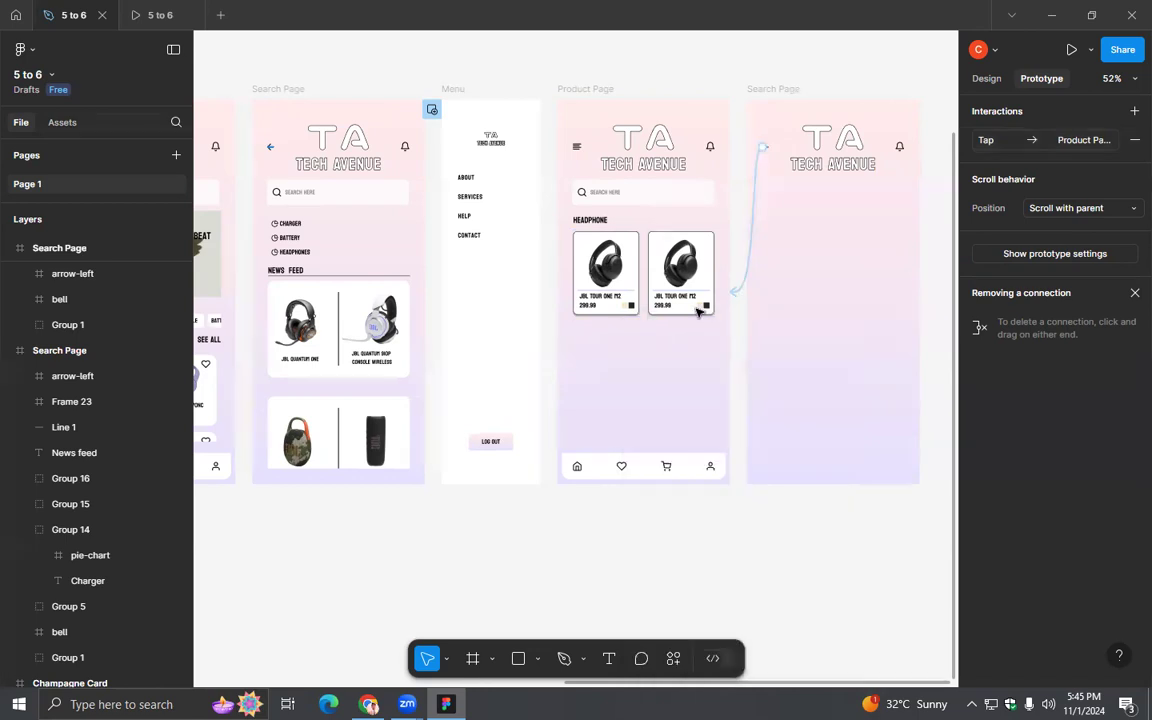
- Link the Product Page's first headphone card to the duplicated Search Page on tap, using Smart animate, Ease out, 300ms
left_click(625, 272)
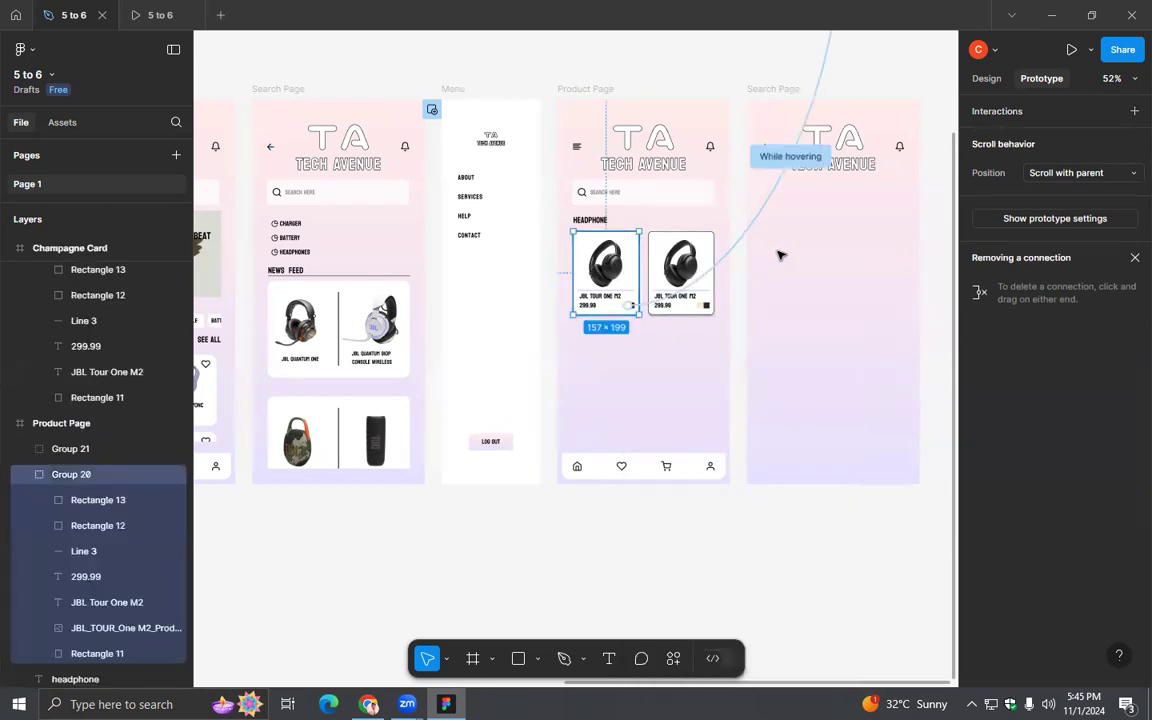
left_click_drag(637, 272, 757, 280)
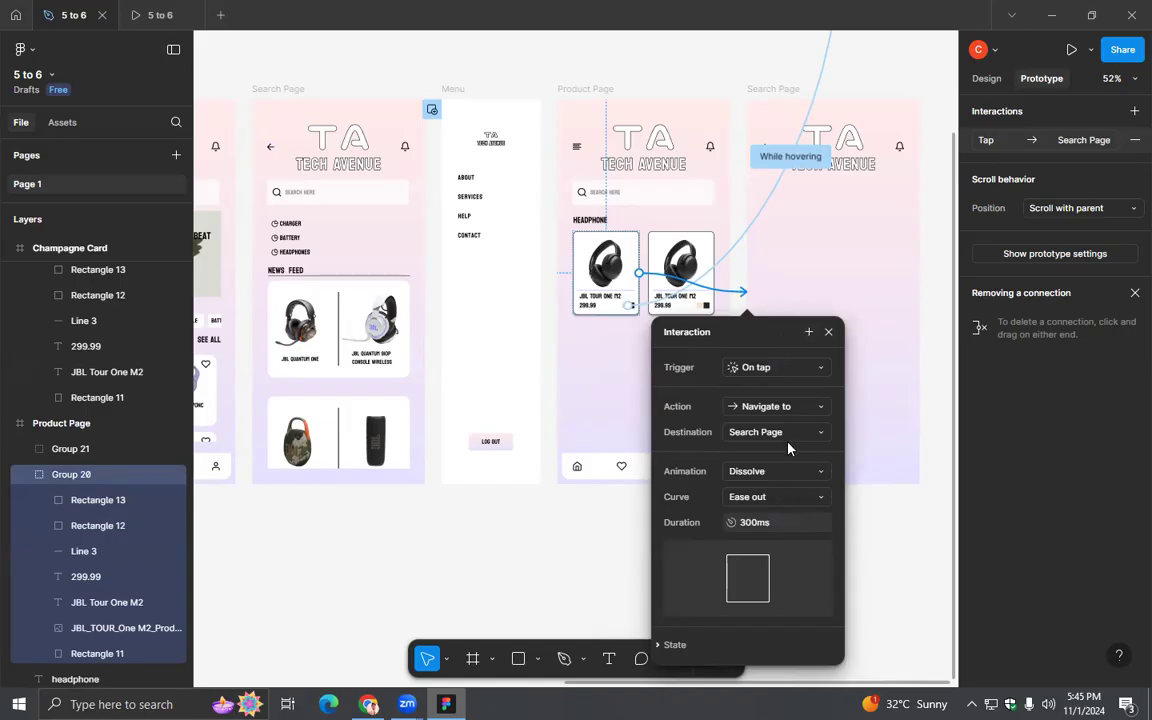
left_click(776, 471)
left_click(785, 489)
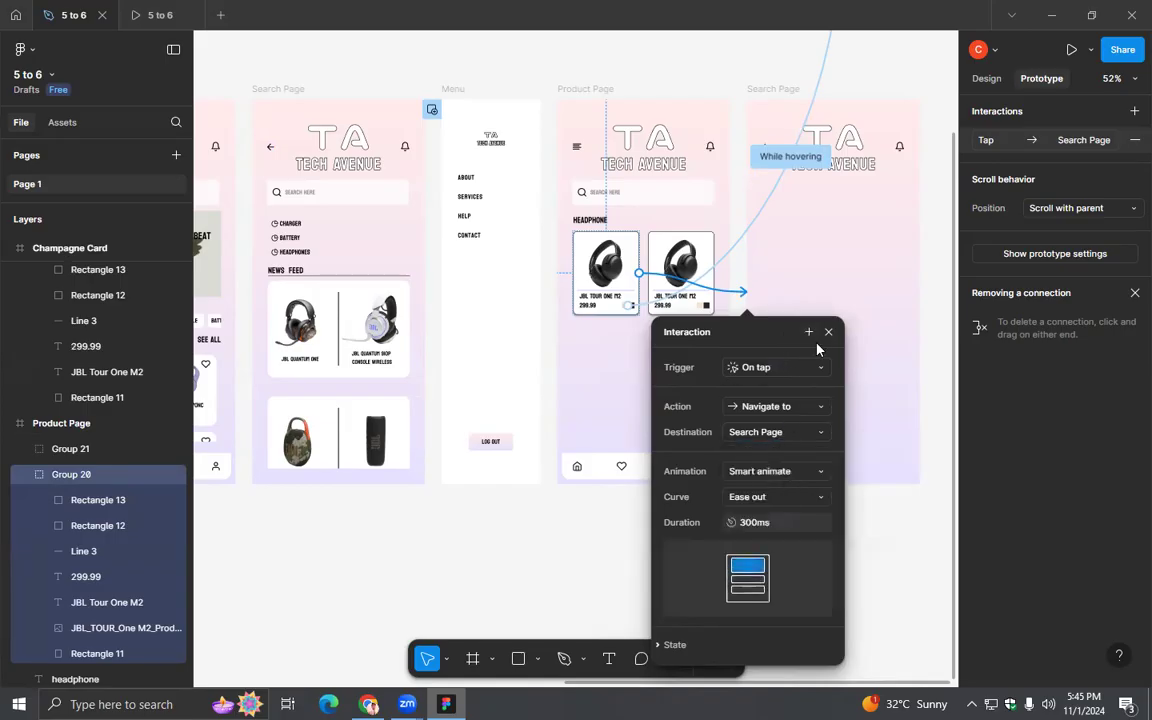
left_click(828, 331)
- Rename the duplicated Search Page frame beside the Product Page as "Product Profile Page"
left_click(986, 78)
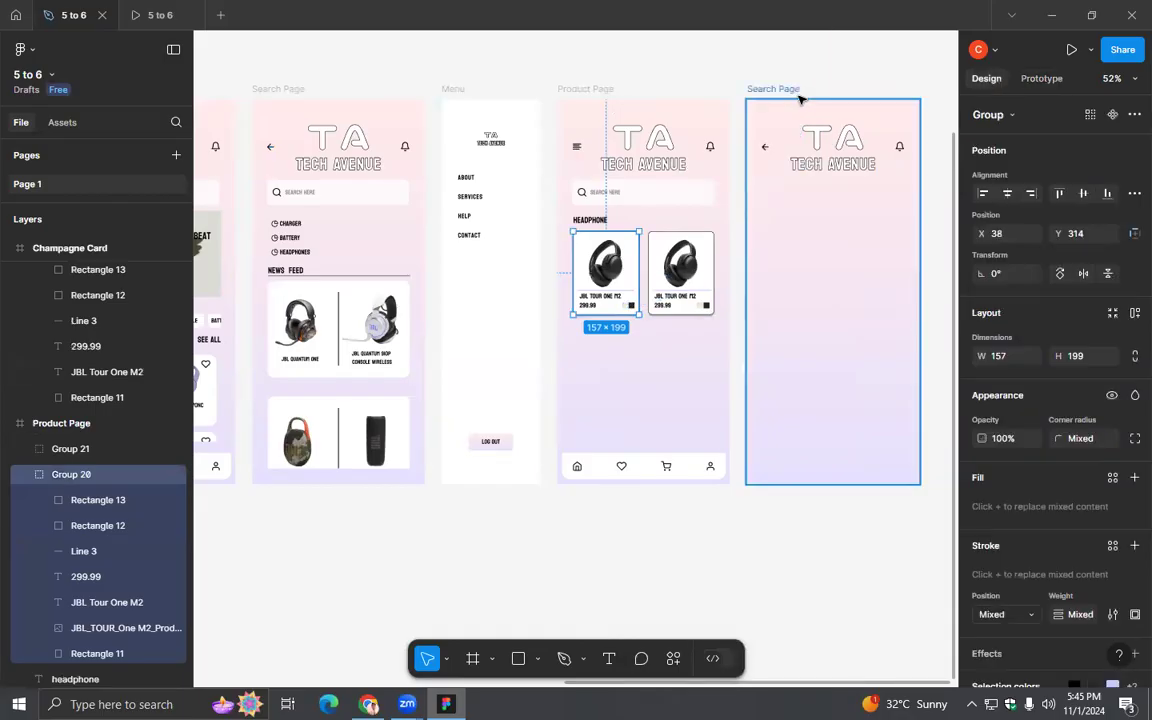
left_click(799, 94)
type("P")
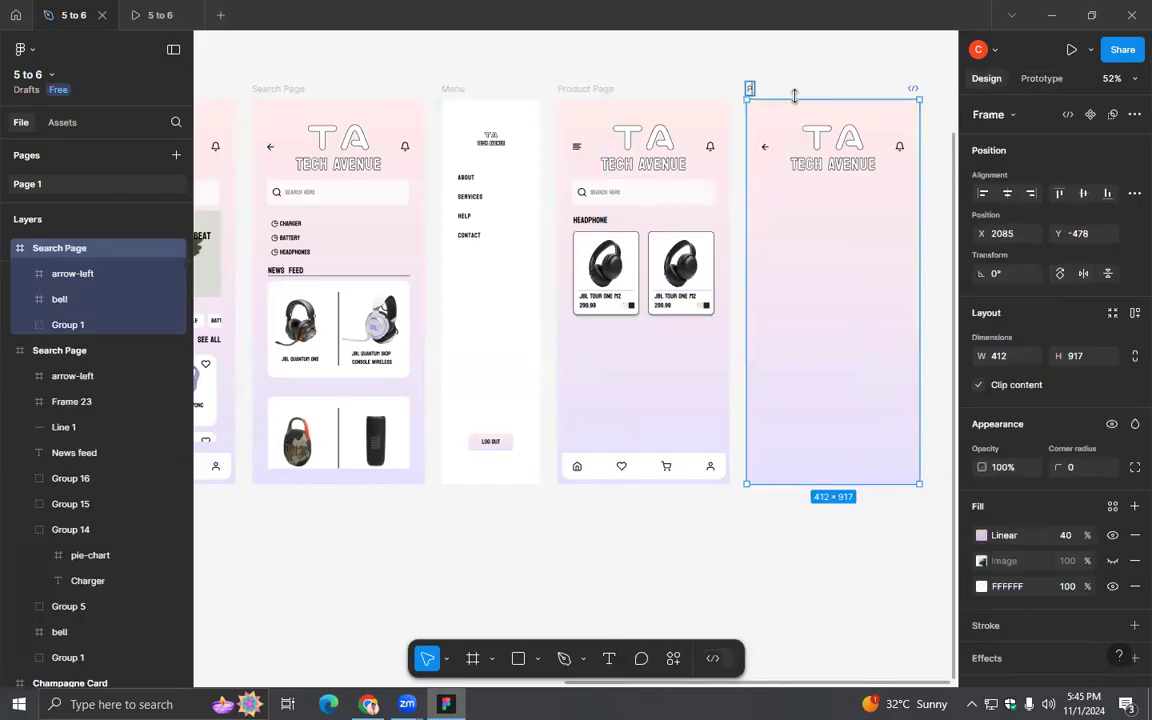
type("roduct Profile Page")
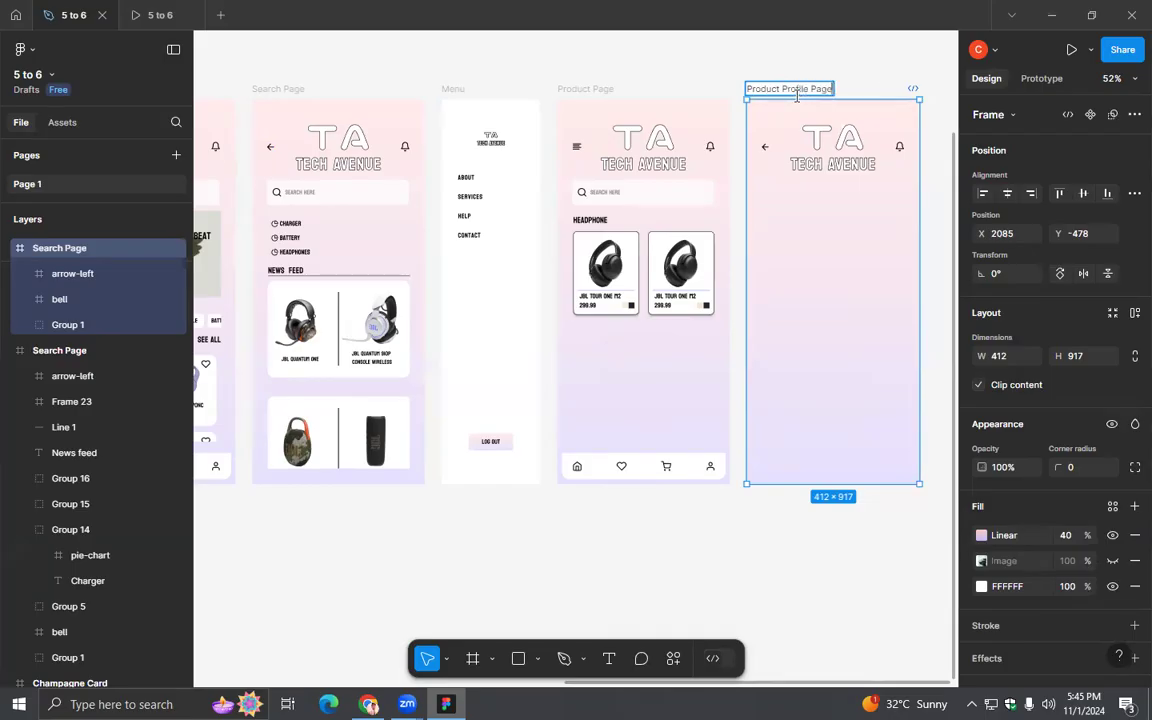
key("Return")
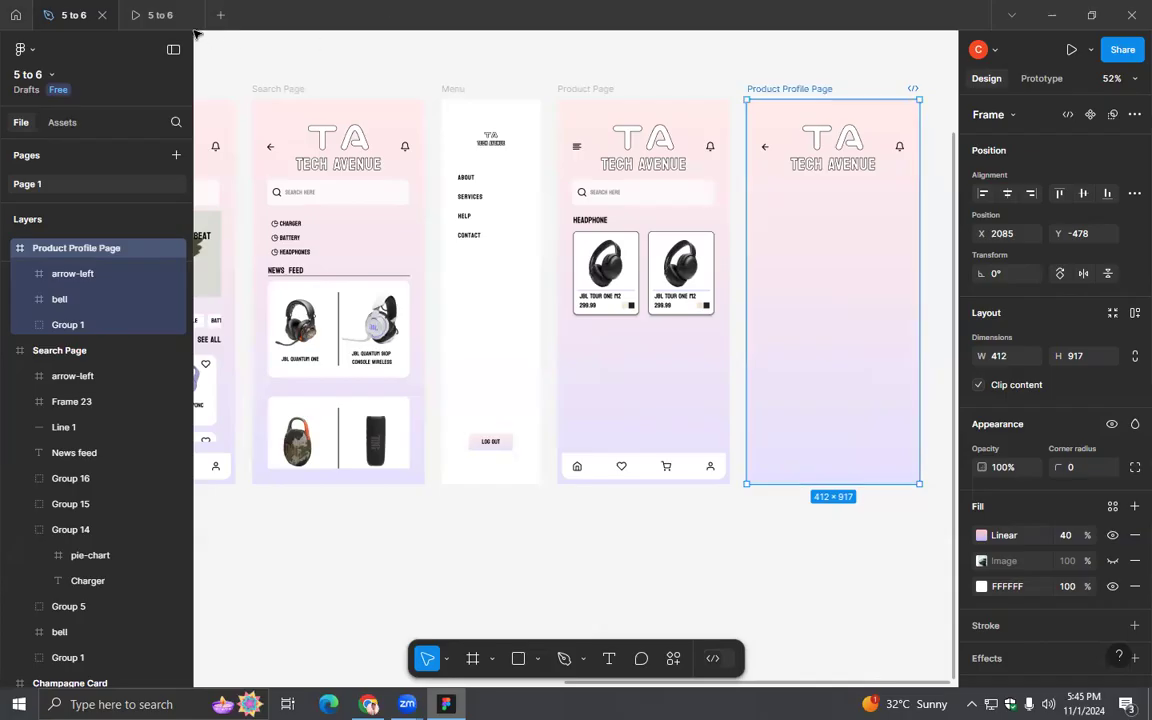
- Test the first headphone card and the Product Profile Page's back arrow in the prototype preview
left_click(158, 16)
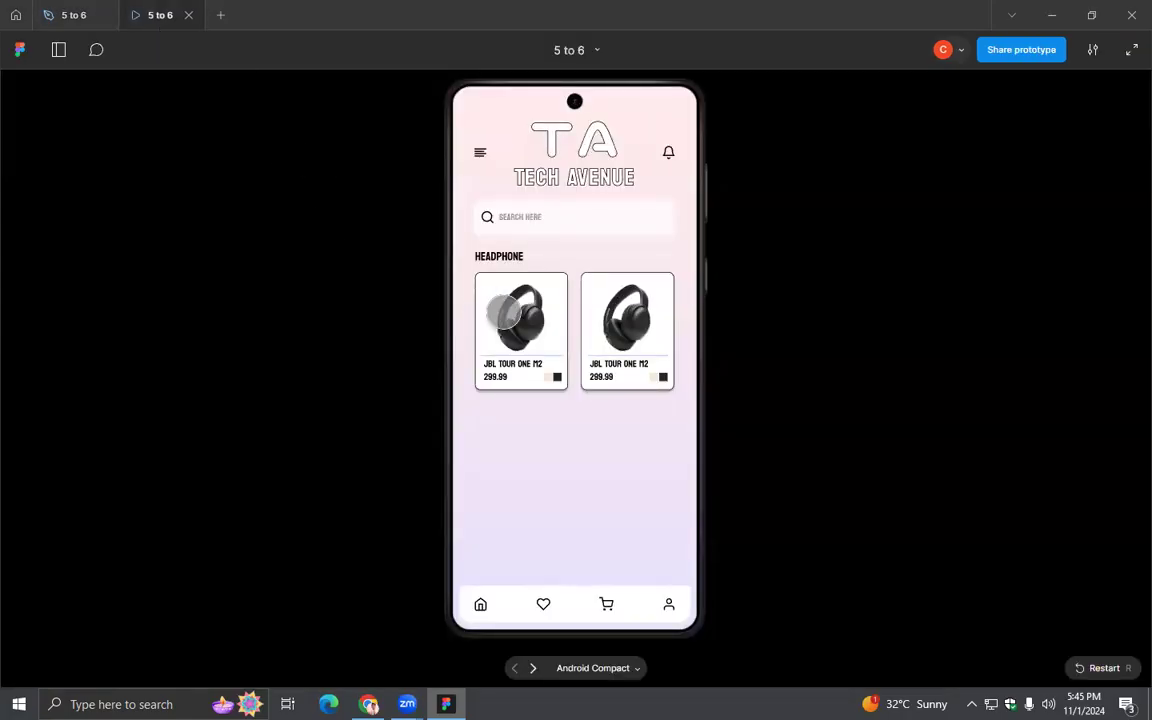
left_click(504, 313)
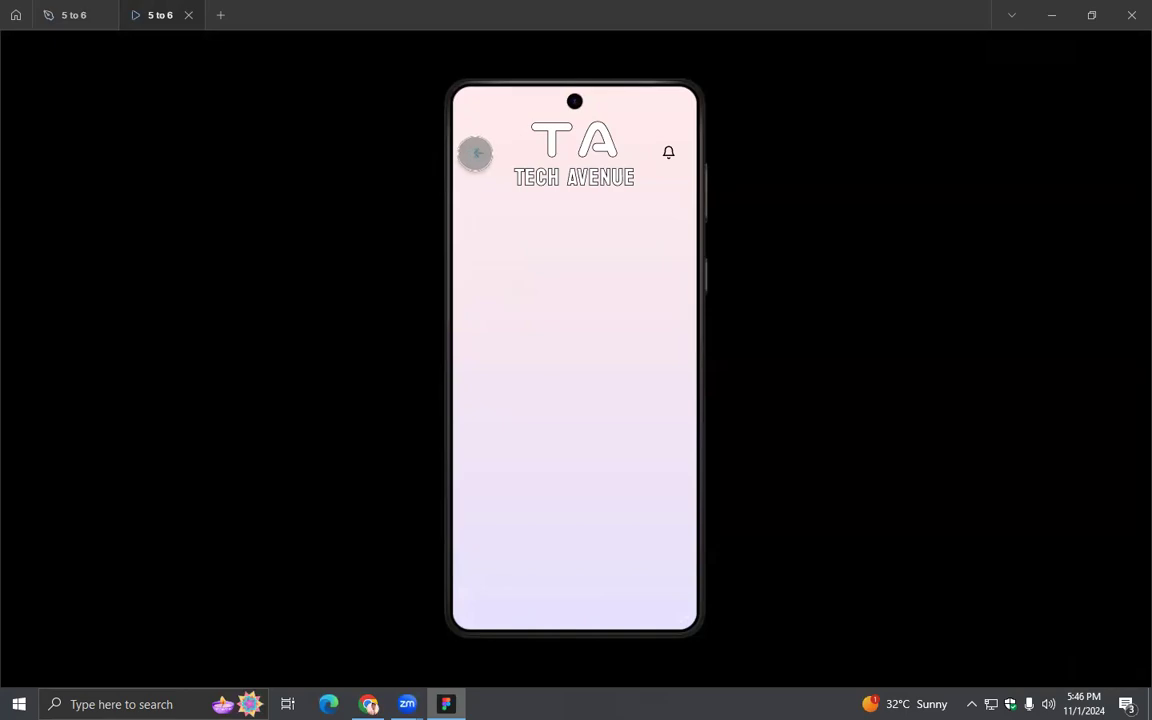
left_click(476, 152)
left_click(477, 151)
left_click(694, 303)
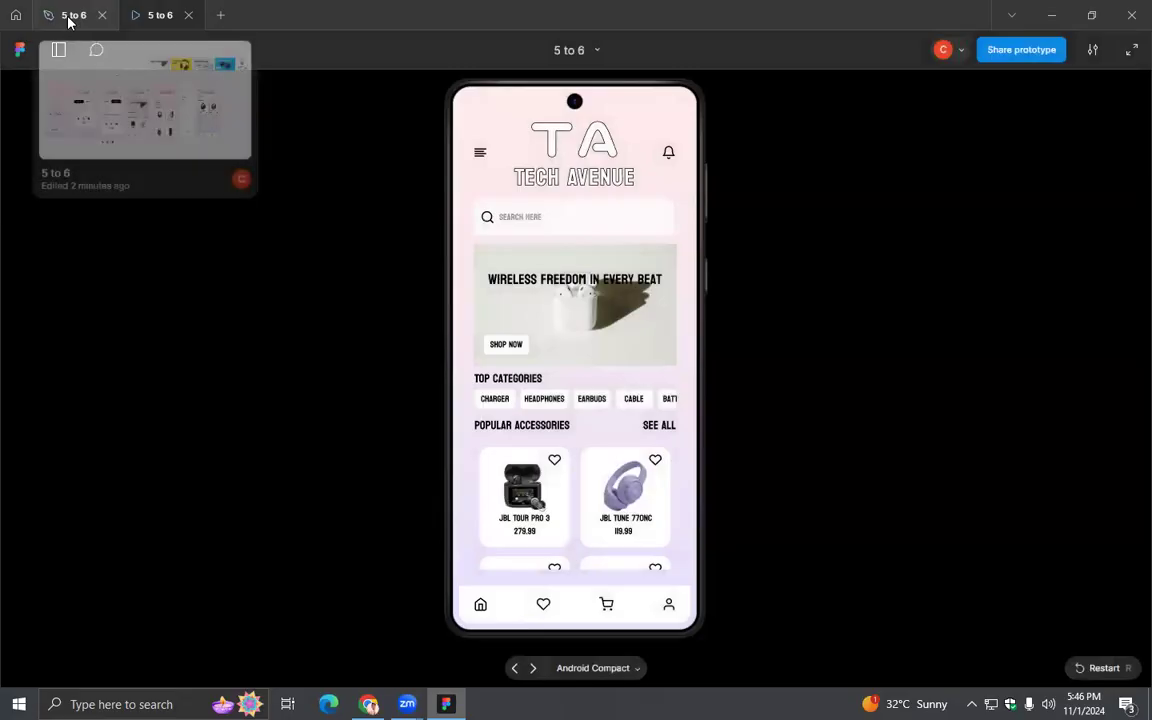
- Link the Homepage's Headphones category chip to the Product Page: On tap, Navigate to, Smart animate, Ease out, 300ms
left_click(69, 21)
scroll(601, 474, "left", 2)
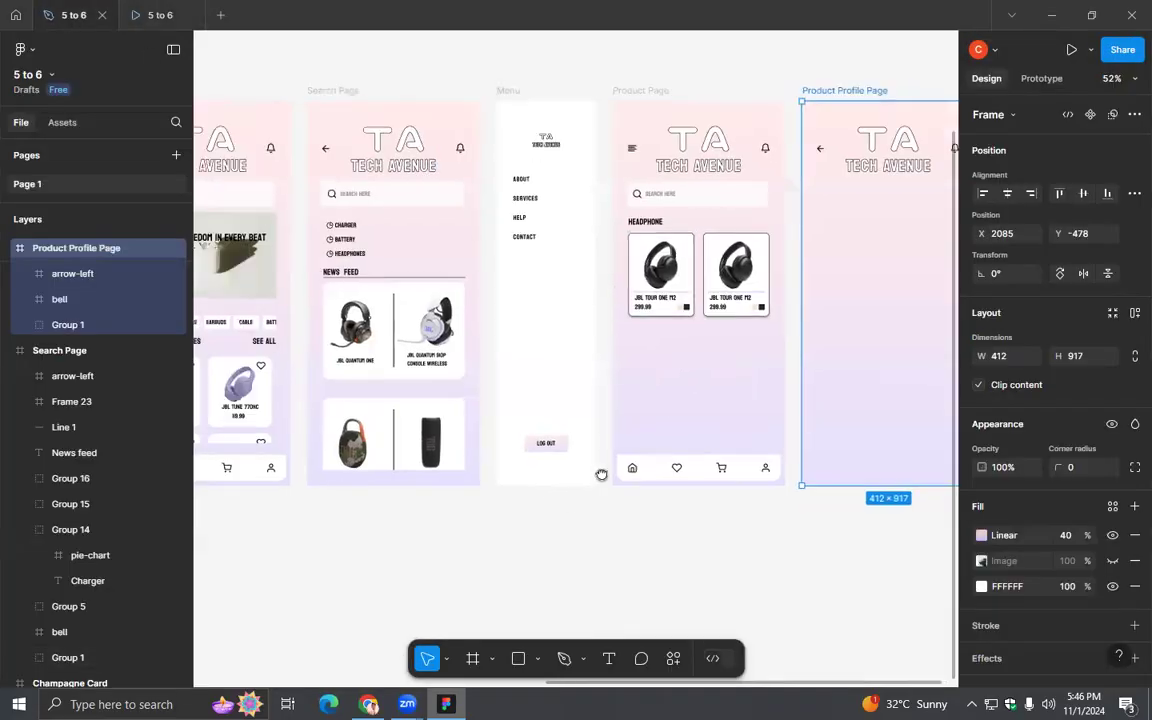
left_click_drag(601, 474, 664, 407)
scroll(664, 407, "up", 4)
left_click_drag(467, 413, 879, 459)
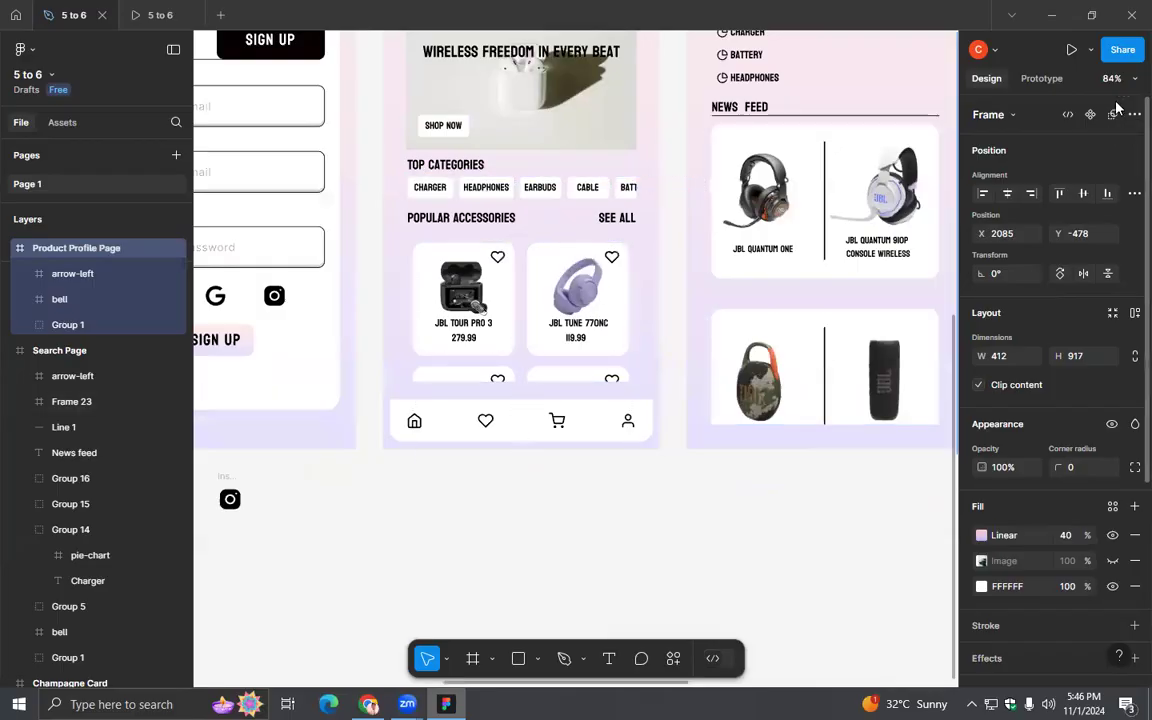
left_click(1041, 78)
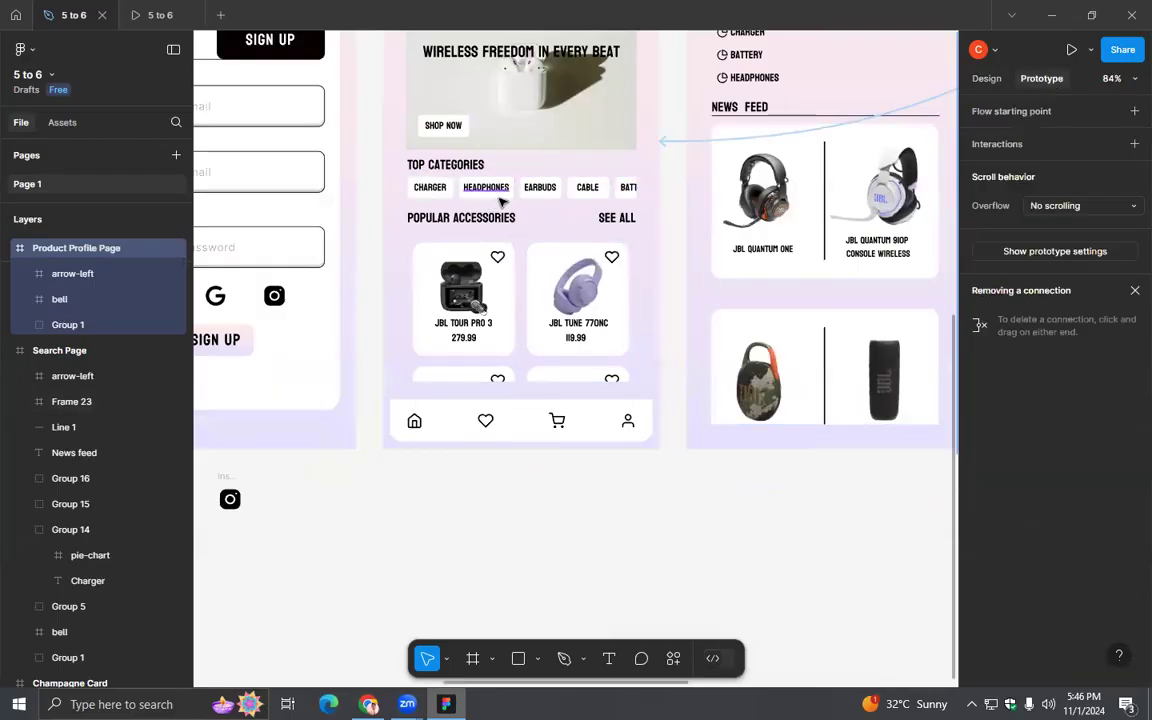
left_click(505, 201)
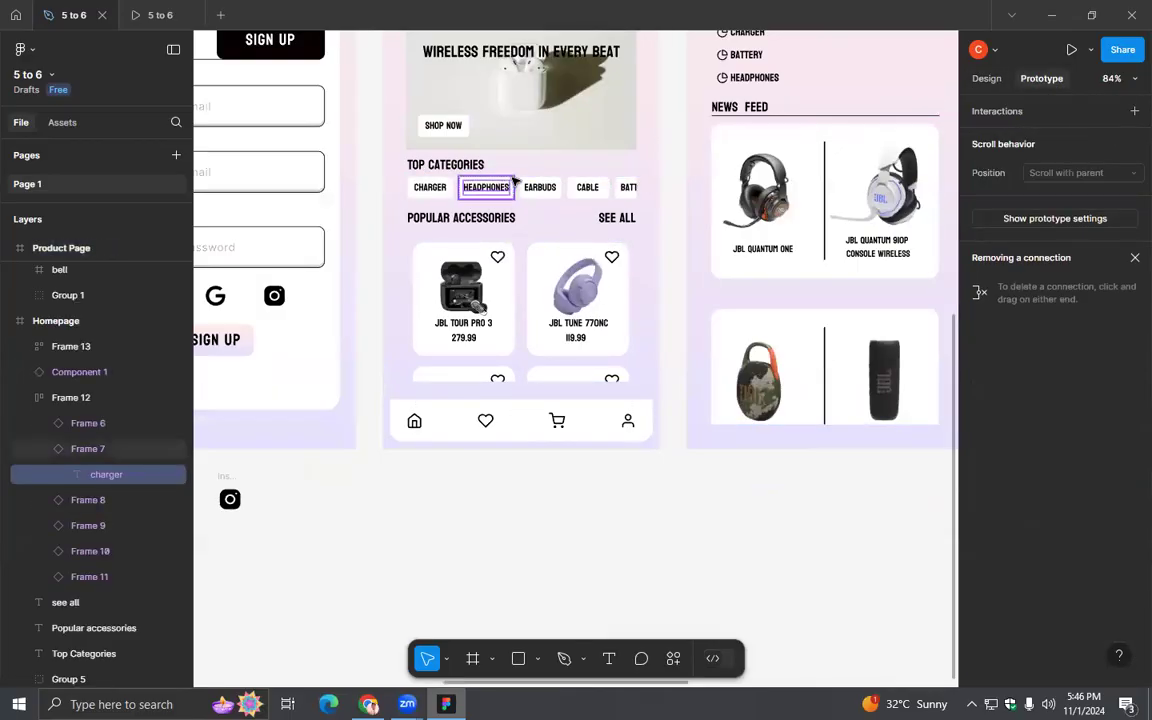
left_click(512, 190)
left_click_drag(513, 189, 602, 255)
scroll(696, 281, "down", 5)
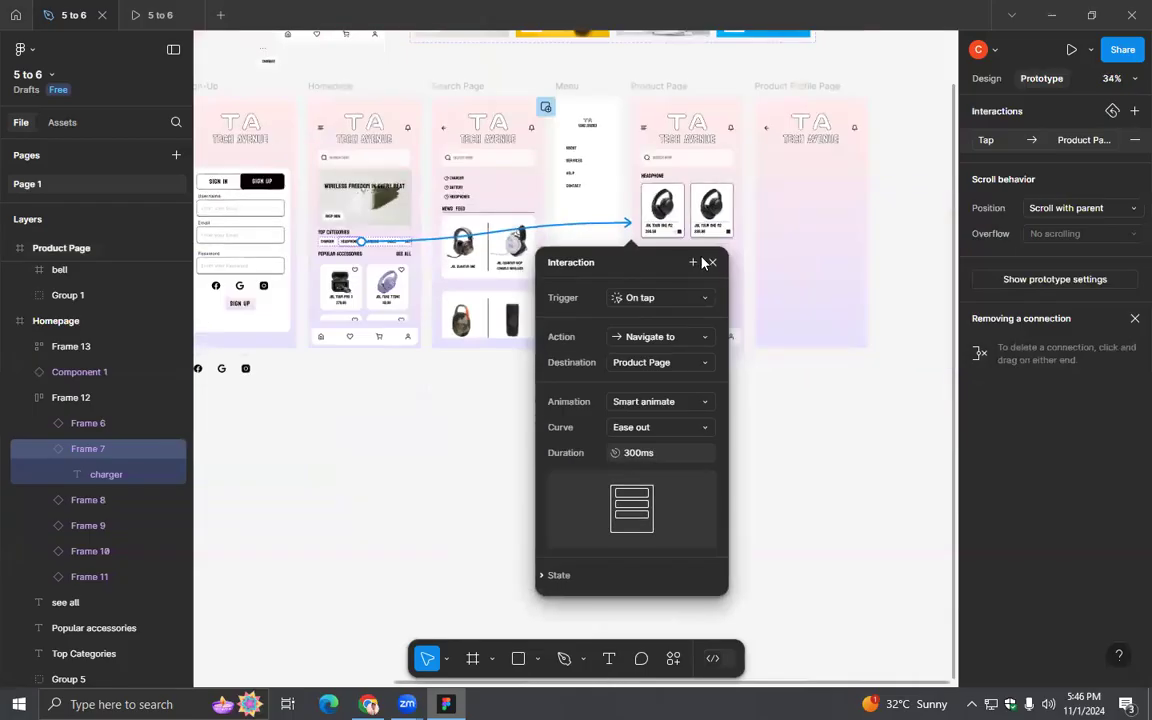
left_click(711, 262)
- Preview the flow from the Homepage's Headphones category through the first headphone card and back with the arrow
left_click(148, 15)
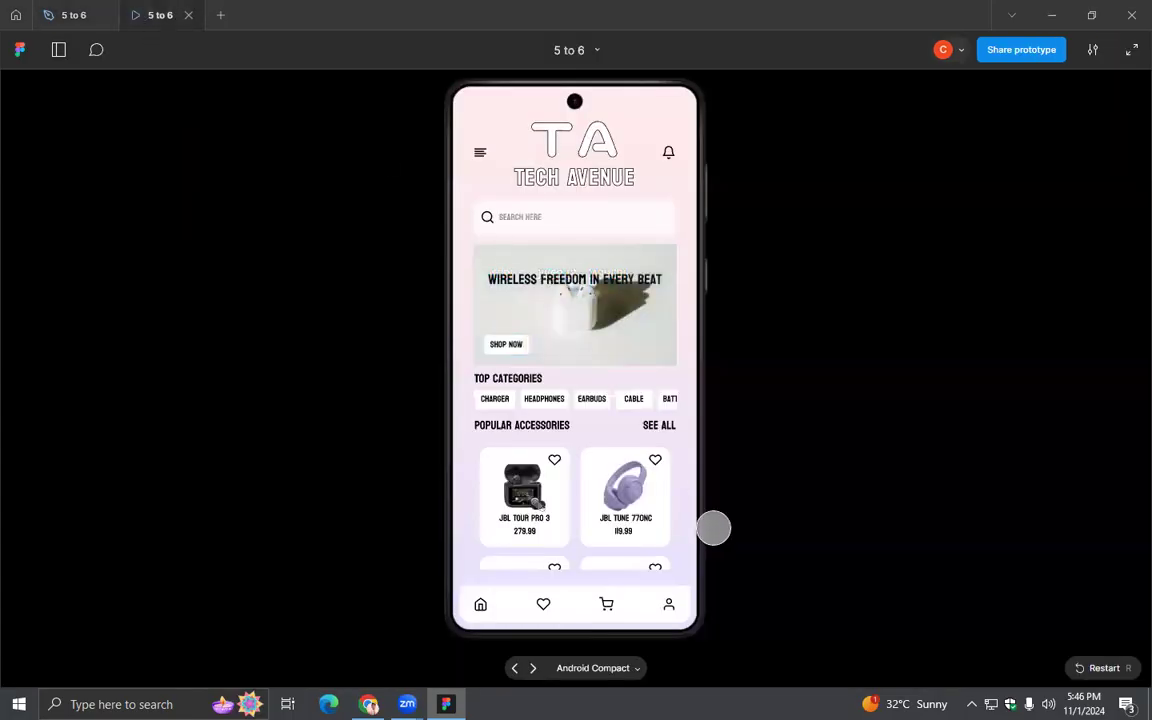
left_click(544, 398)
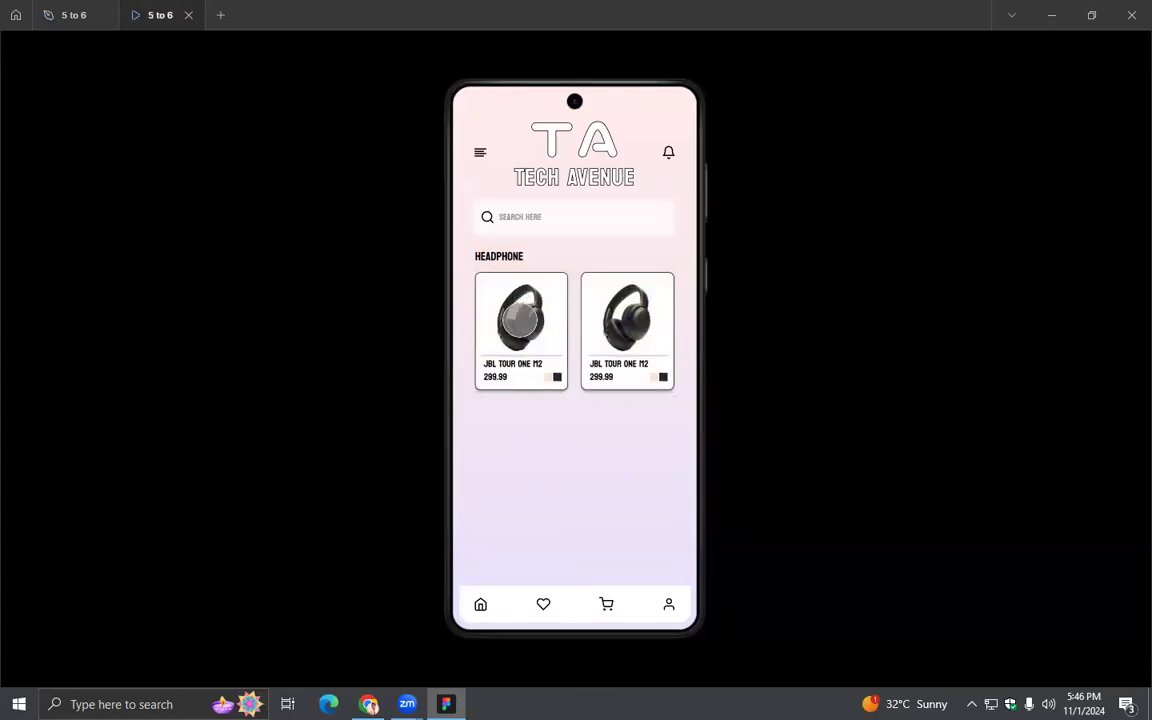
left_click(520, 318)
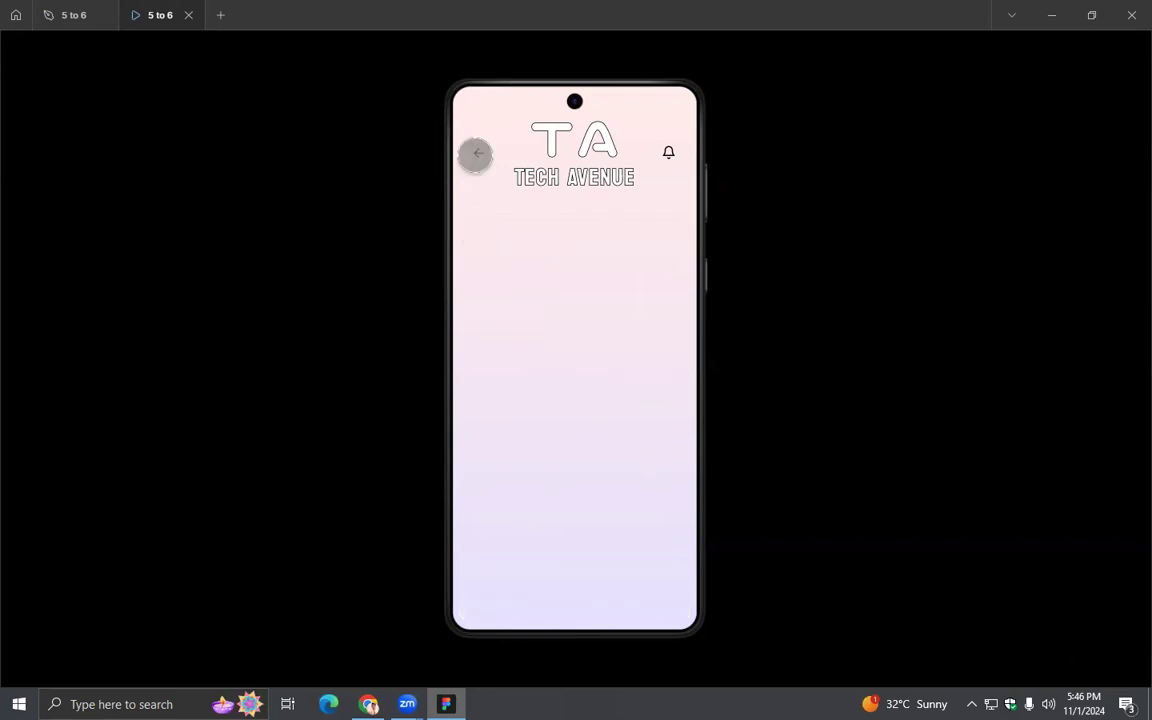
left_click(478, 152)
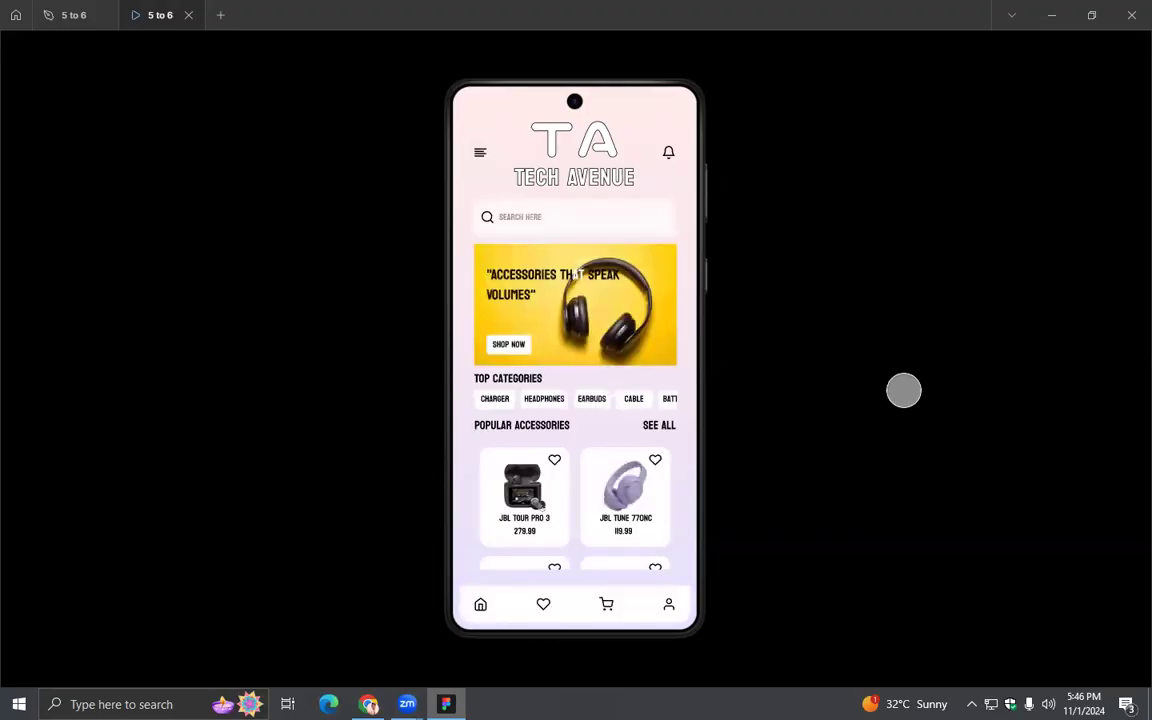
- Replace the Product Profile Page back arrow's Homepage connection with one to the Product Page: On tap, Smart animate, Ease out, 300ms
left_click(67, 15)
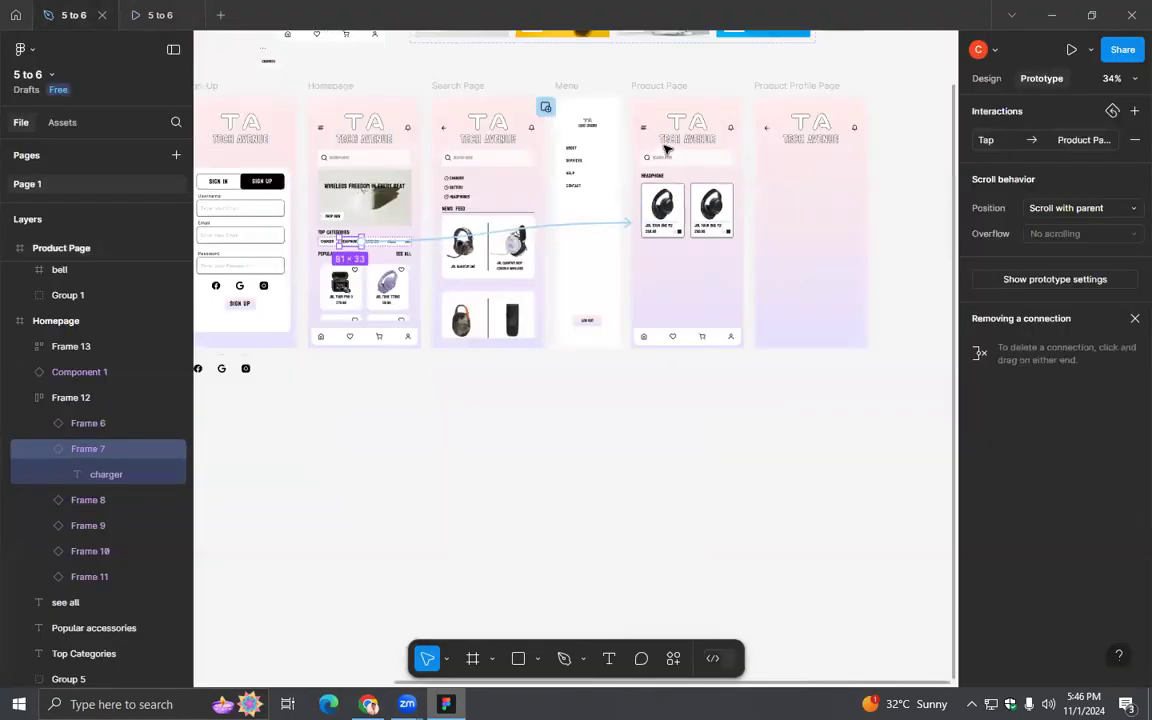
left_click(766, 130)
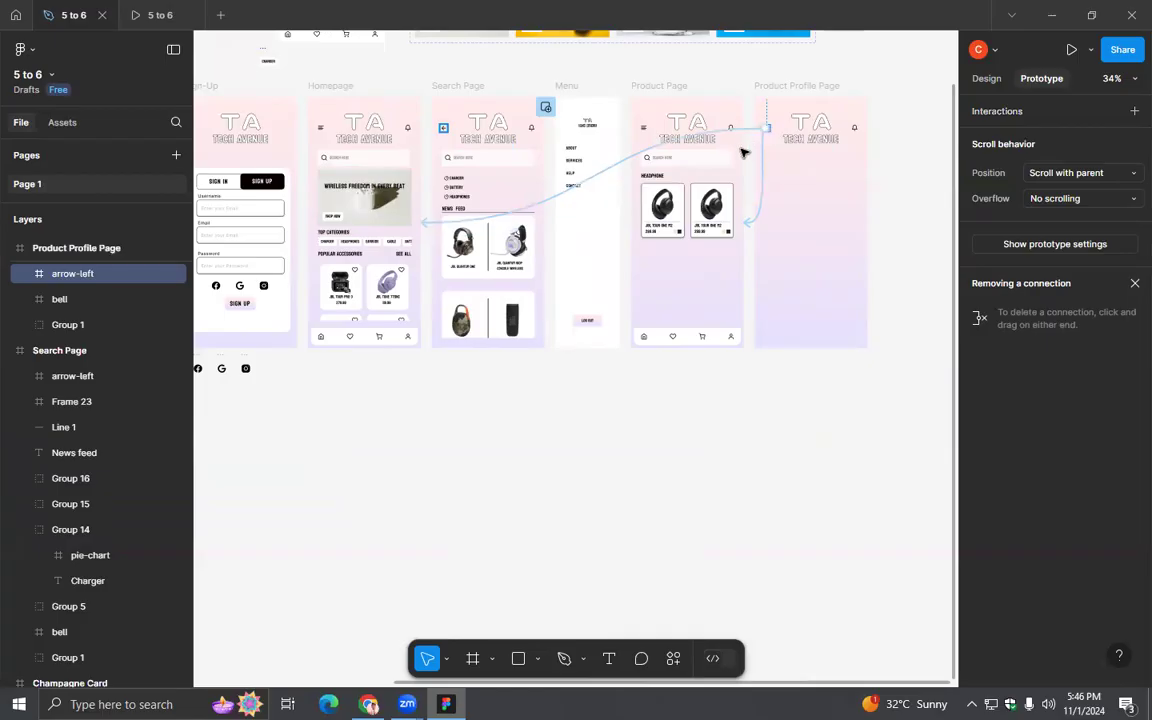
left_click(740, 134)
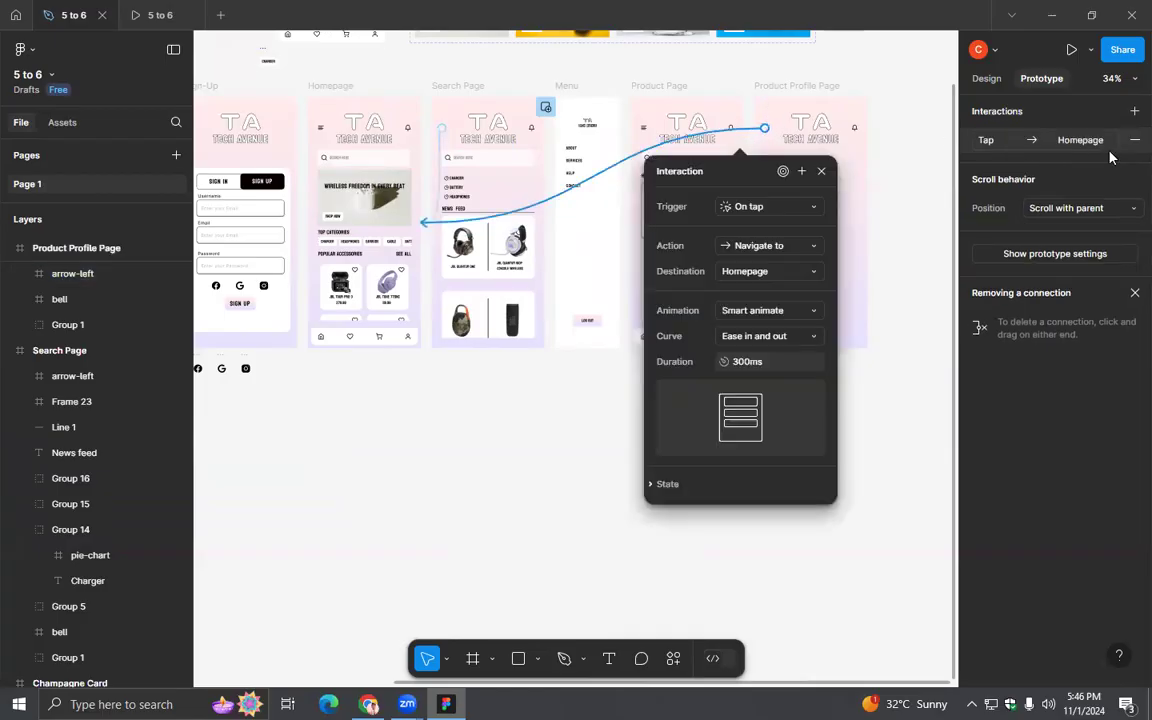
left_click(1127, 145)
left_click_drag(765, 128, 745, 214)
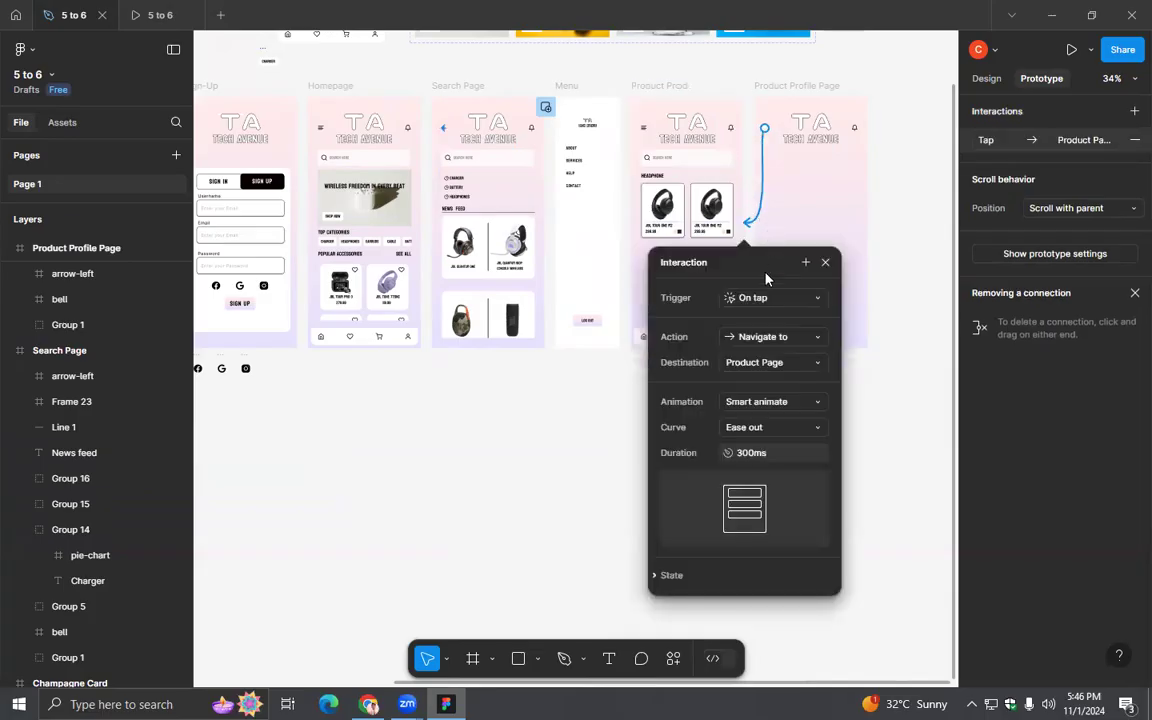
- Retest the Headphones category, first headphone card and corrected back arrow in the prototype preview
left_click(147, 17)
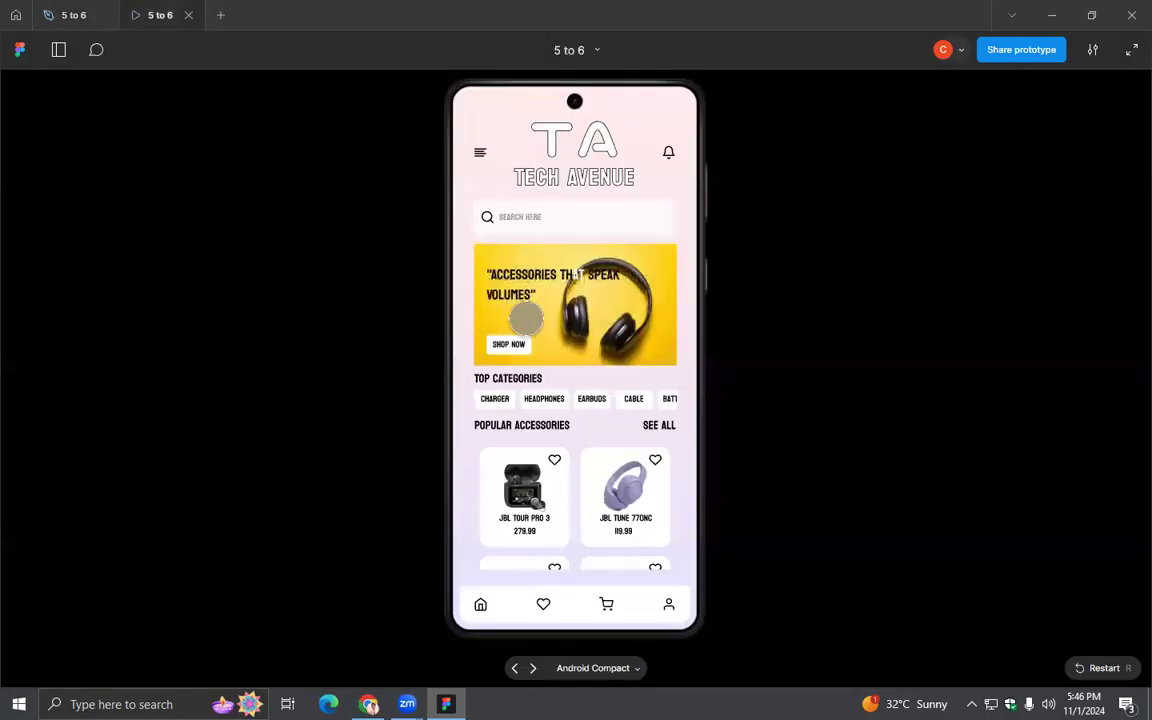
left_click(541, 398)
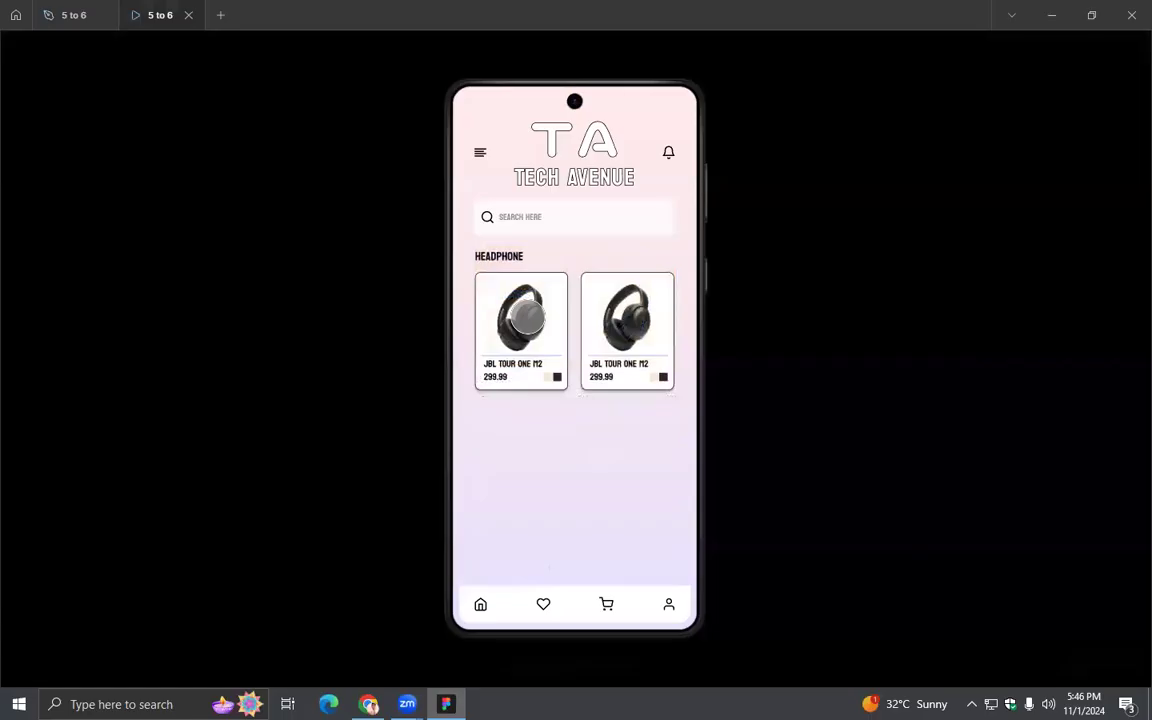
left_click(525, 322)
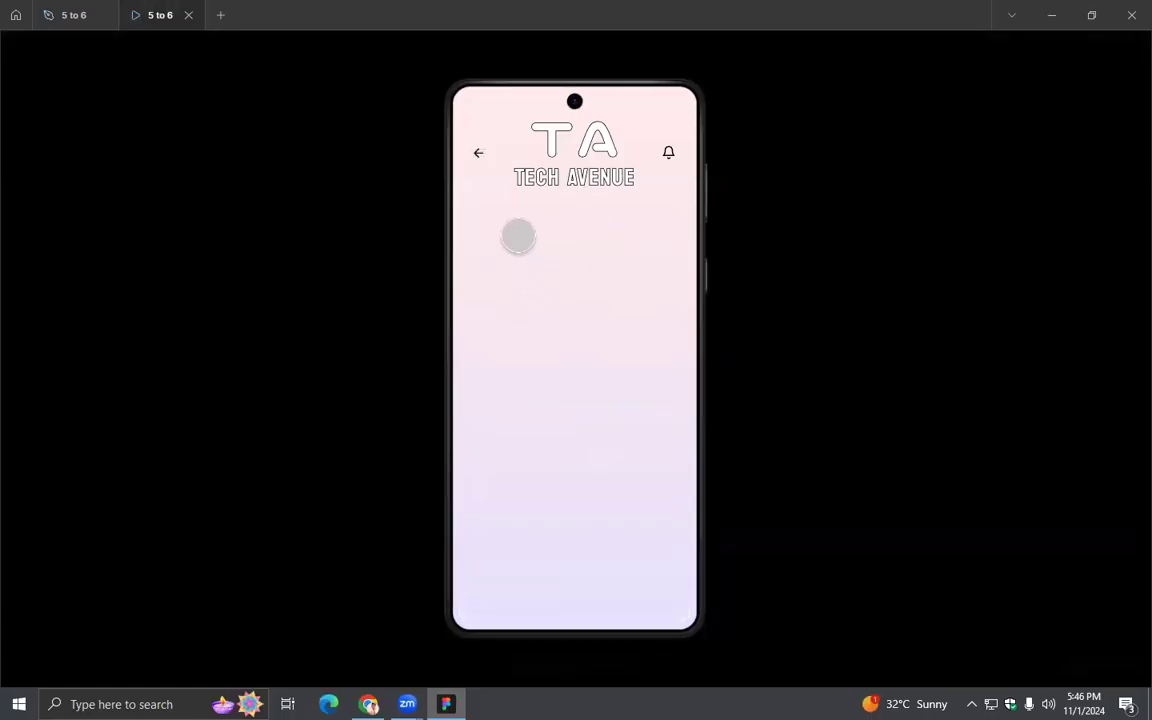
left_click(478, 152)
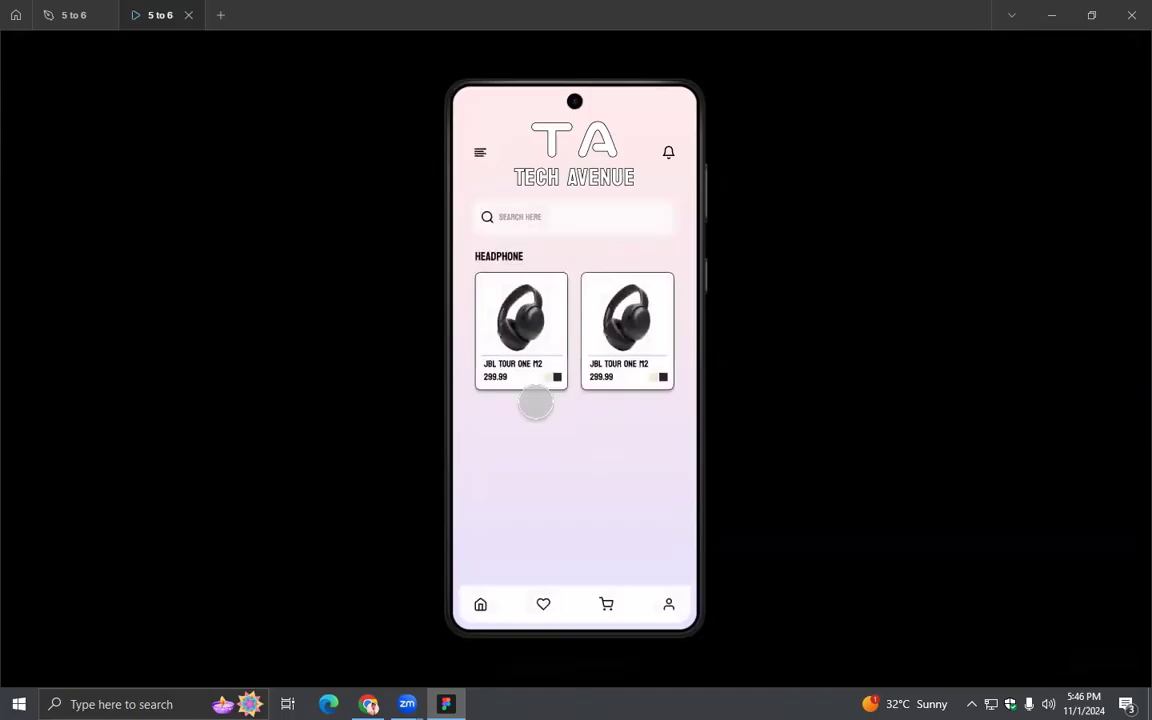
- Import the black JBL Tour One M2 image onto the Product Profile Page and place it below the logo at X 46, Y 199
left_click(68, 16)
left_click(825, 262)
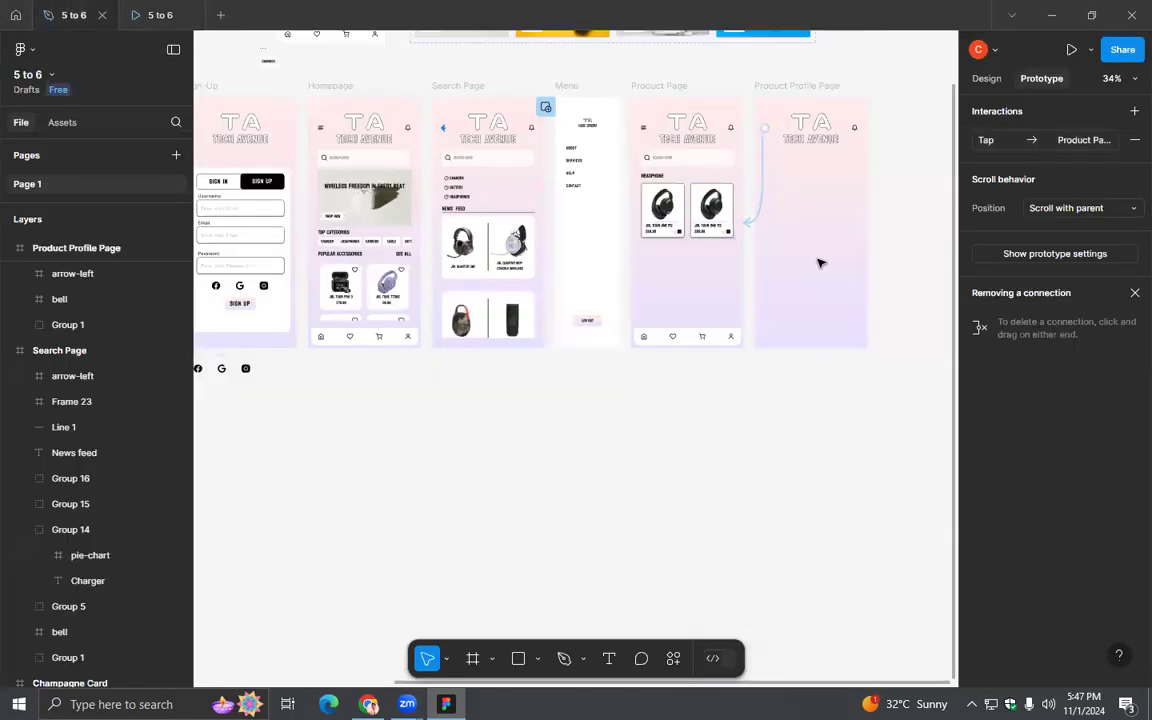
left_click(979, 80)
scroll(854, 332, "up", 5)
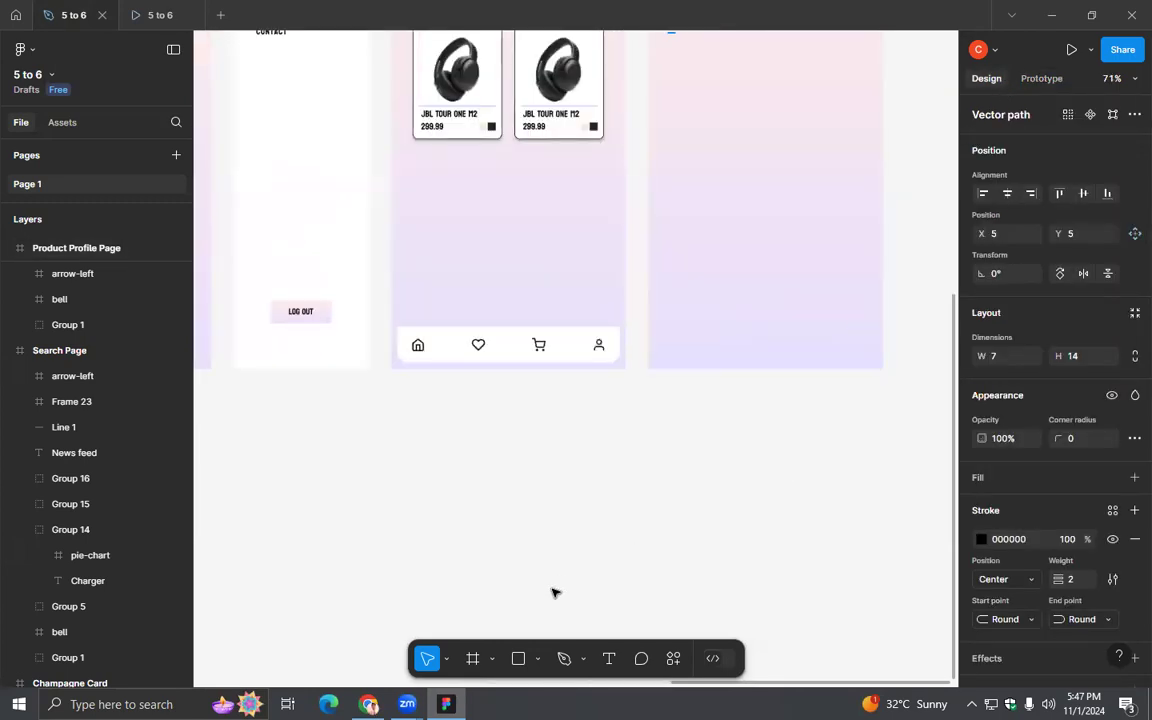
left_click(1051, 15)
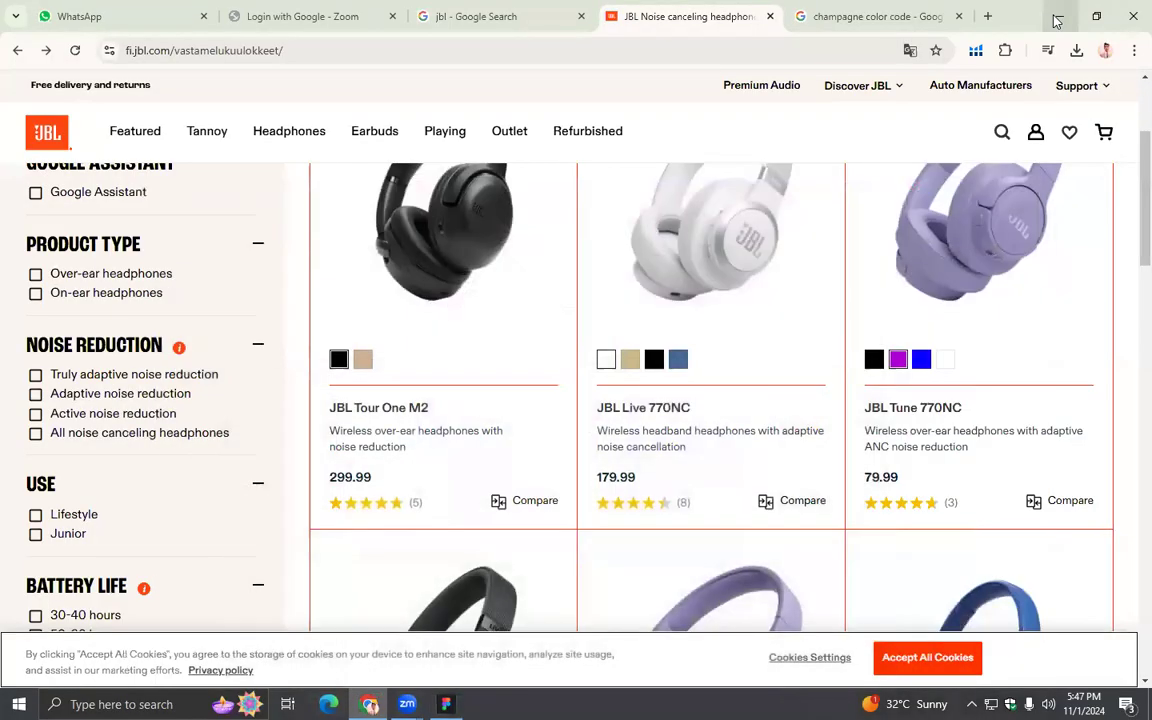
left_click(1050, 16)
left_click_drag(30, 440, 812, 404)
scroll(838, 319, "up", 5, "ctrl")
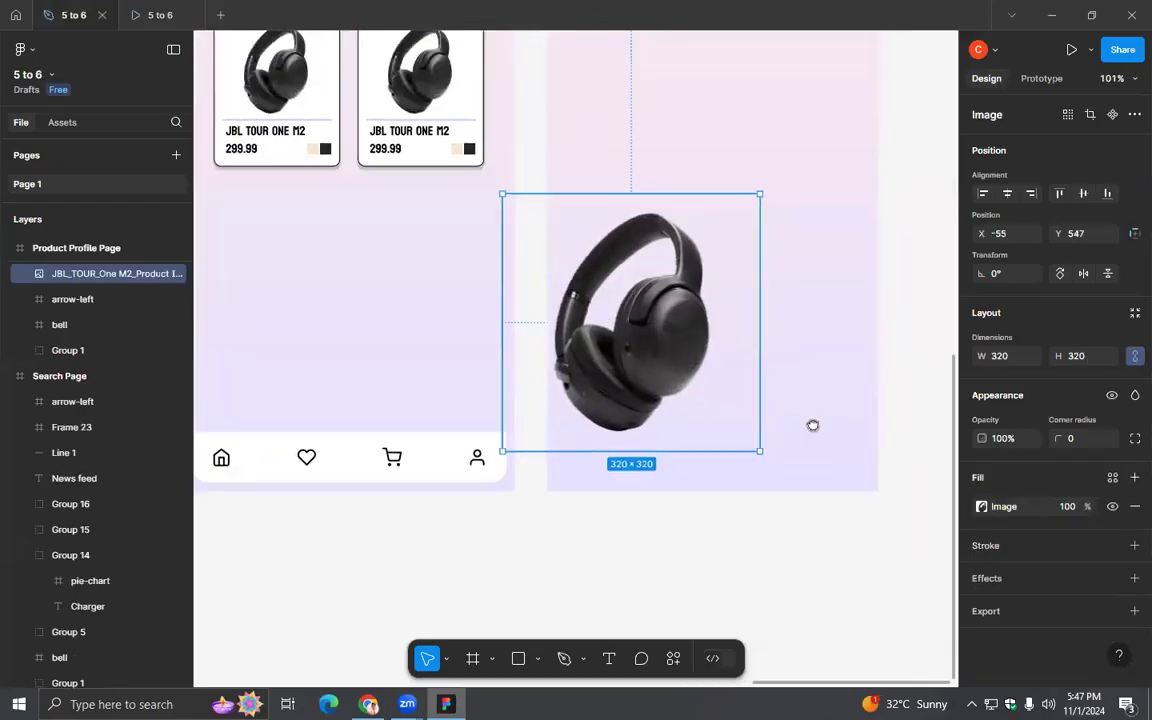
left_click_drag(680, 468, 777, 250)
scroll(805, 276, "down", 4)
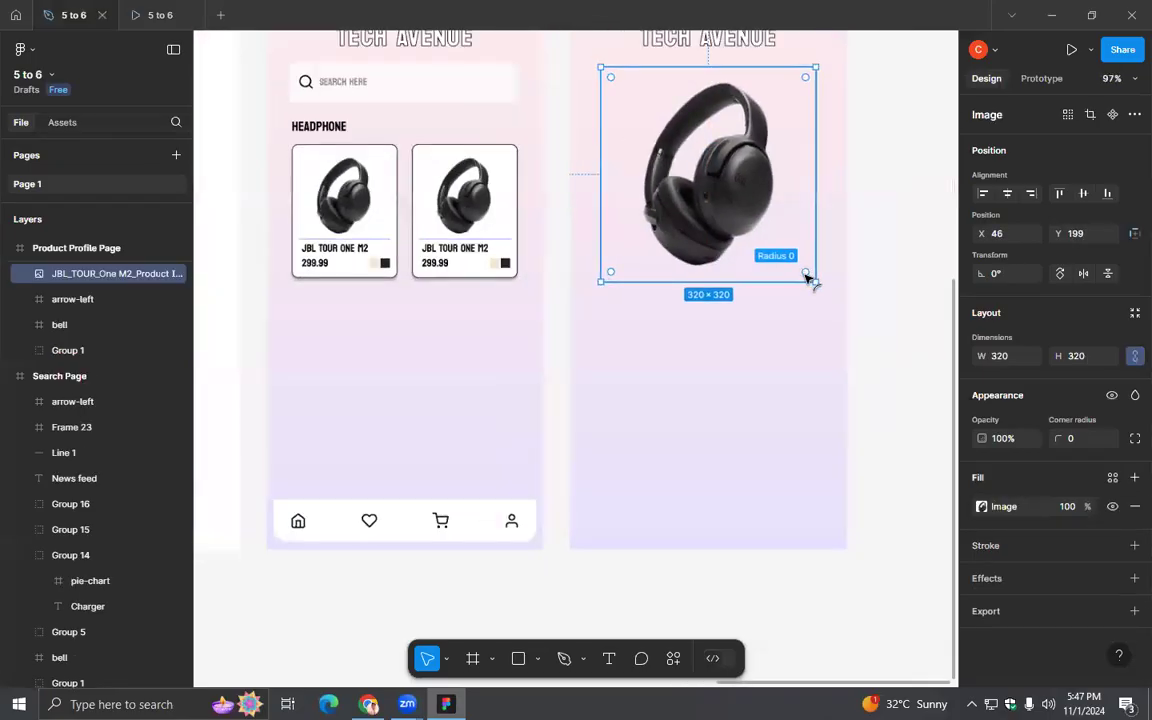
- Crop both sides of the Product Profile Page's headphone image to a width of about 253
left_click_drag(743, 371, 732, 427)
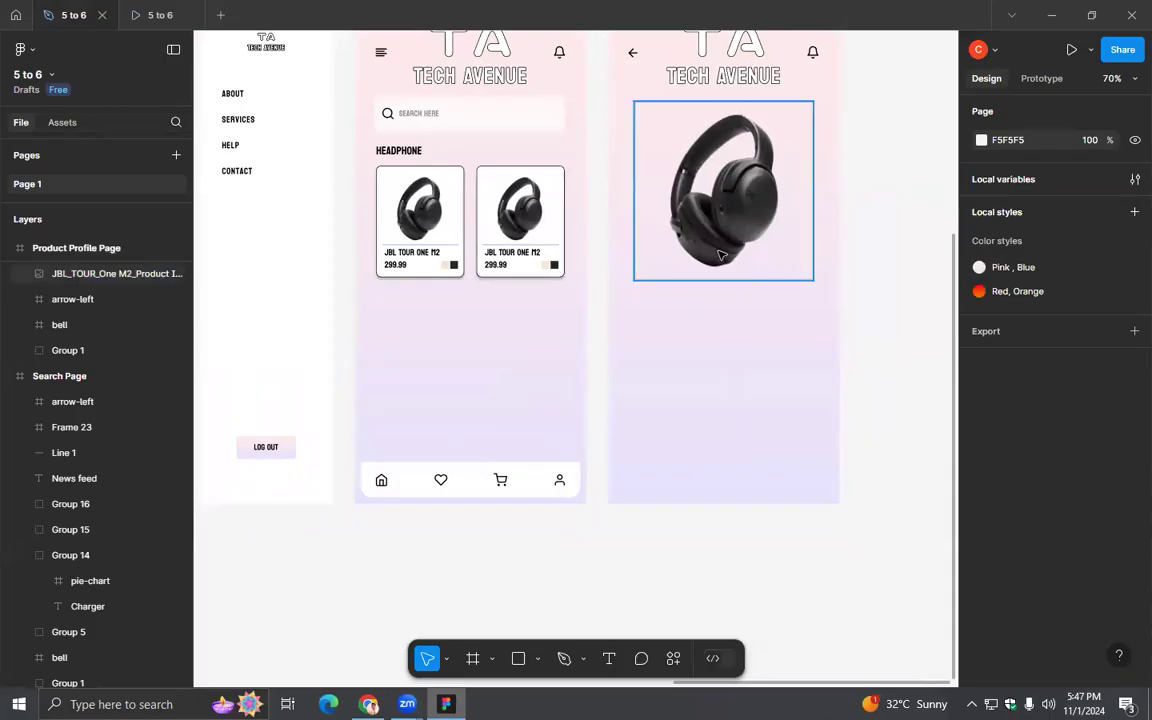
left_click(740, 232)
left_click_drag(738, 333, 725, 441)
double_click(646, 300)
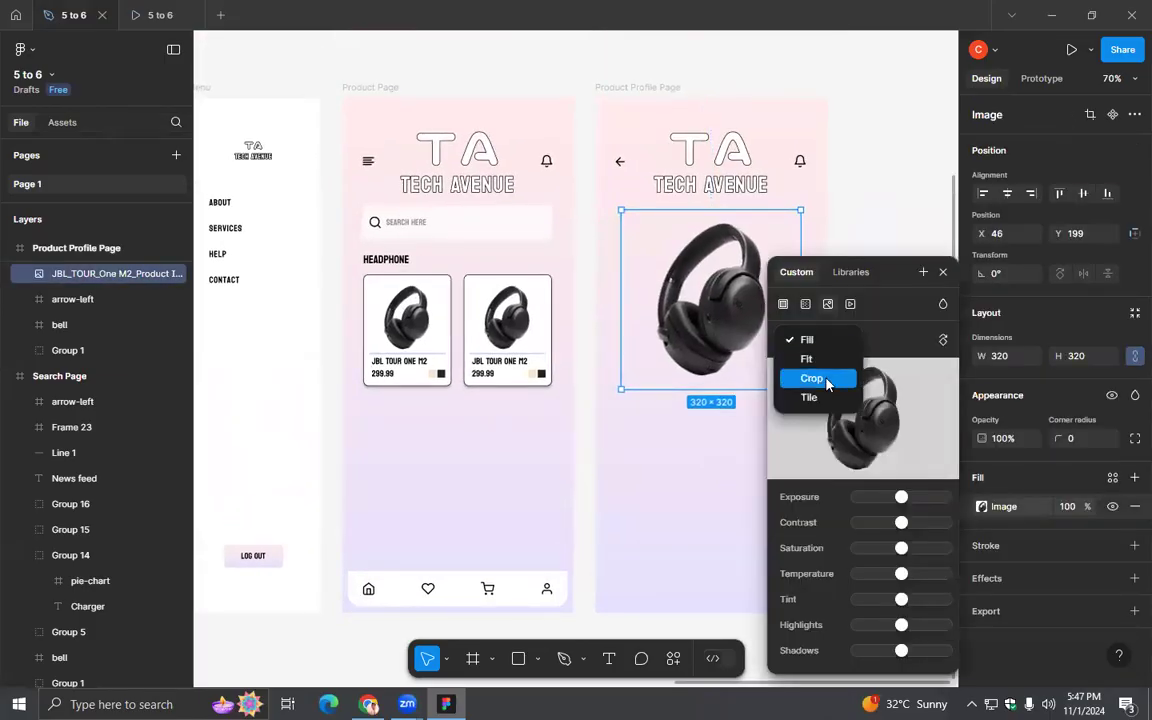
left_click_drag(623, 299, 640, 299)
left_click_drag(681, 436, 530, 423)
left_click_drag(634, 287, 627, 287)
left_click(943, 275)
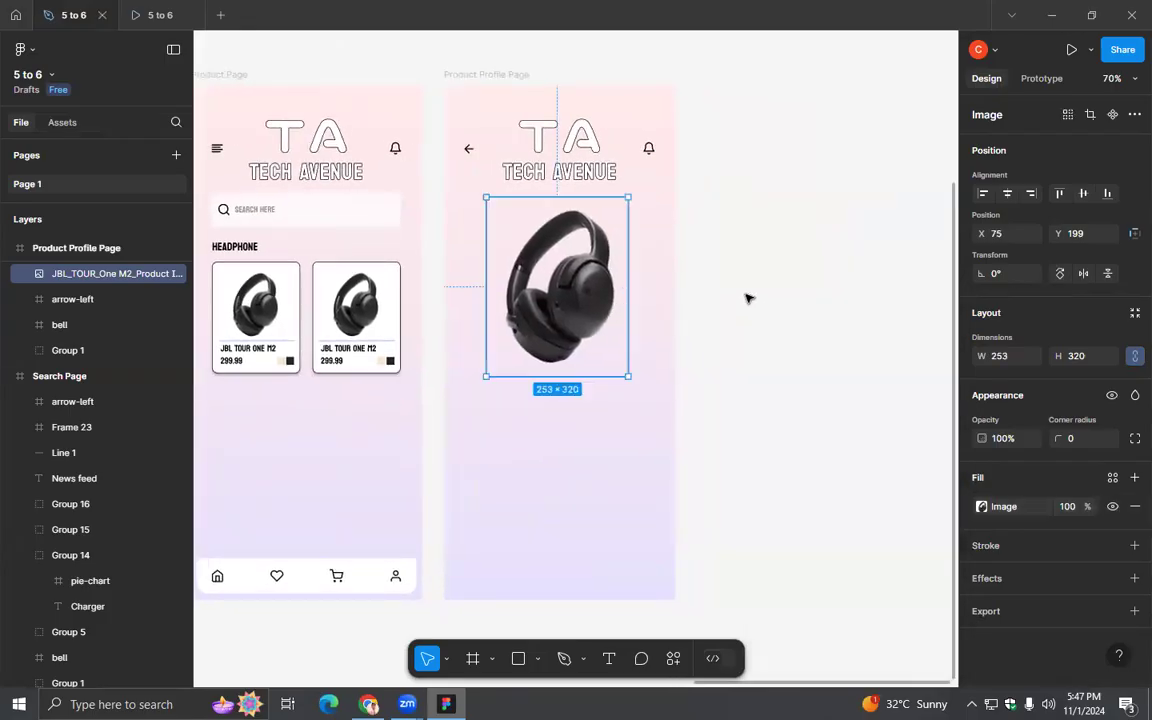
- Crop the headphone image's upper and lower edges to a height of about 291
double_click(588, 320)
left_click(817, 340)
left_click(812, 337)
left_click_drag(557, 372, 560, 367)
left_click_drag(556, 201, 556, 209)
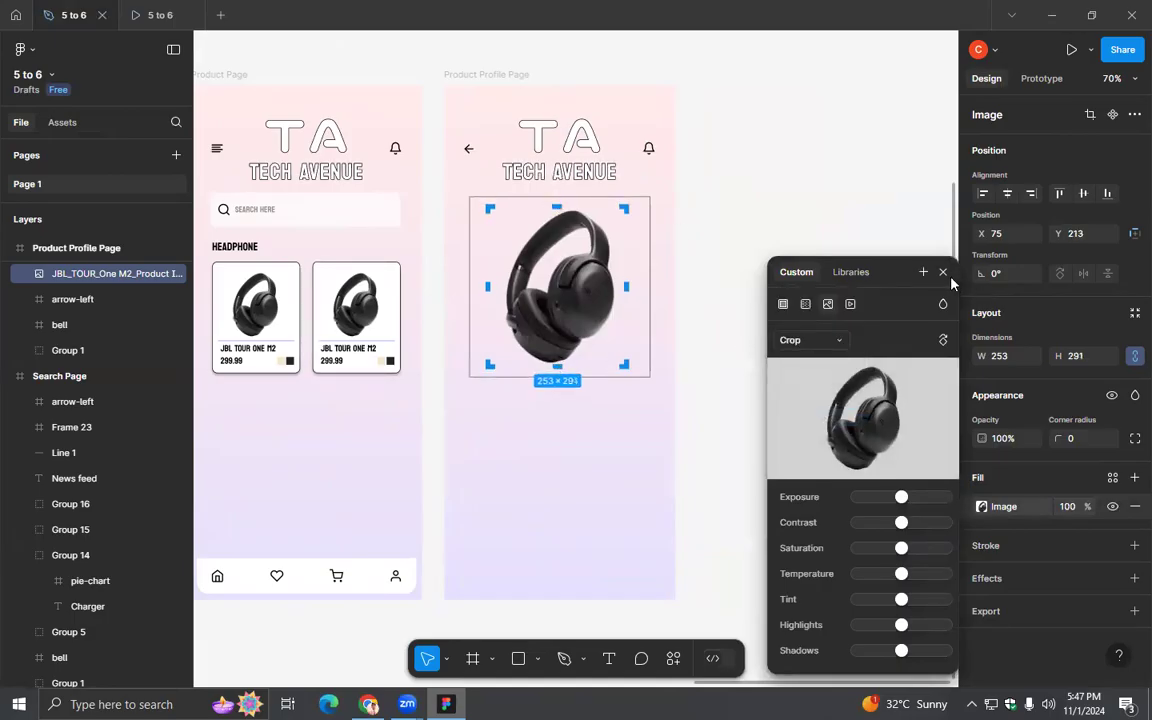
left_click(943, 272)
- Center the cropped headphone image horizontally on the Product Profile Page
left_click(1009, 194)
left_click(750, 292)
left_click(606, 298)
left_click(669, 322)
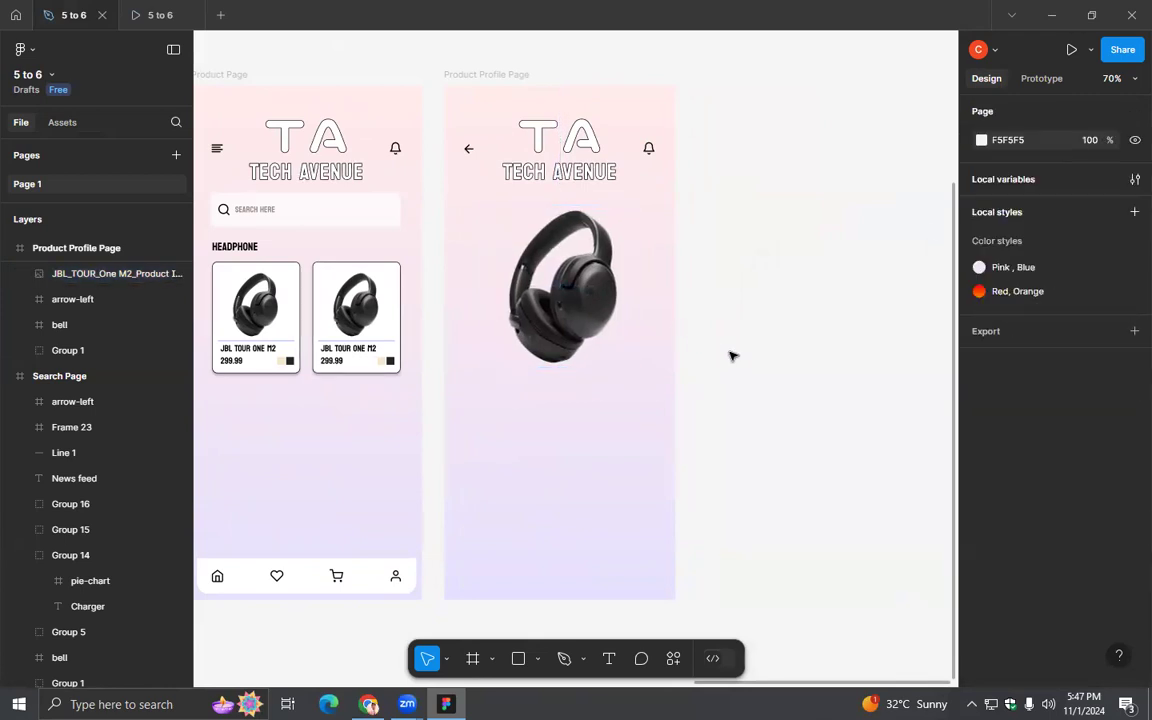
scroll(617, 334, "up", 6)
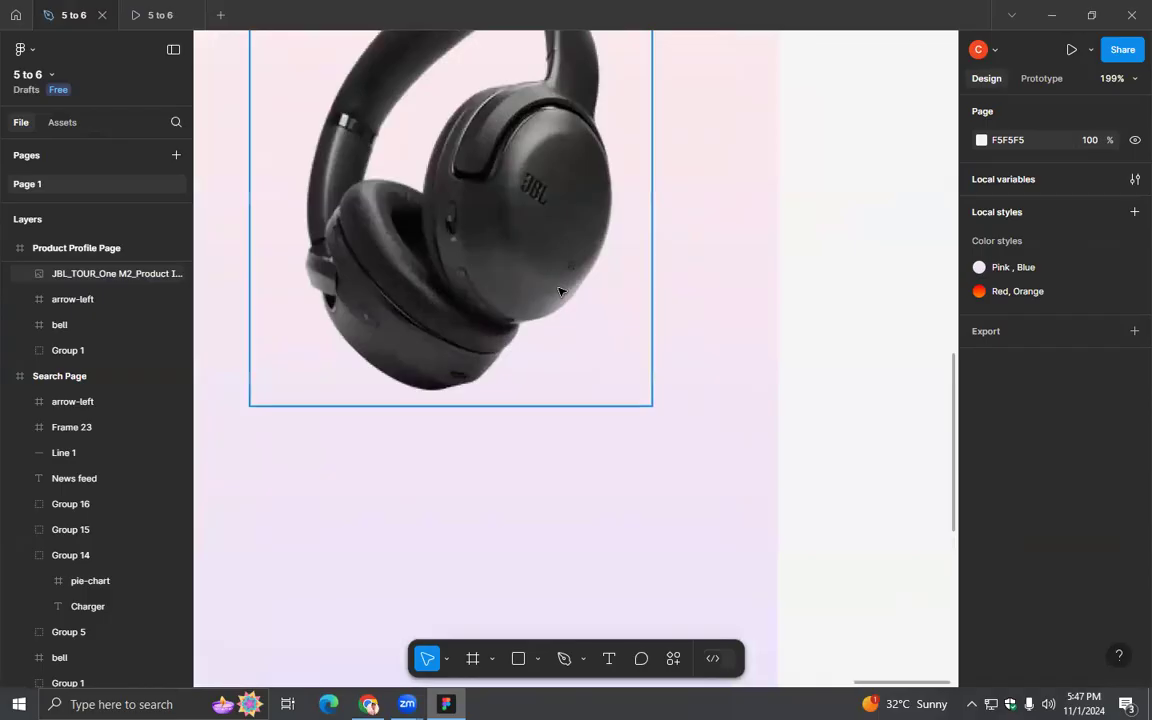
- Add a drop shadow effect to the headphone image on the Product Profile Page and open its settings
left_click(560, 291)
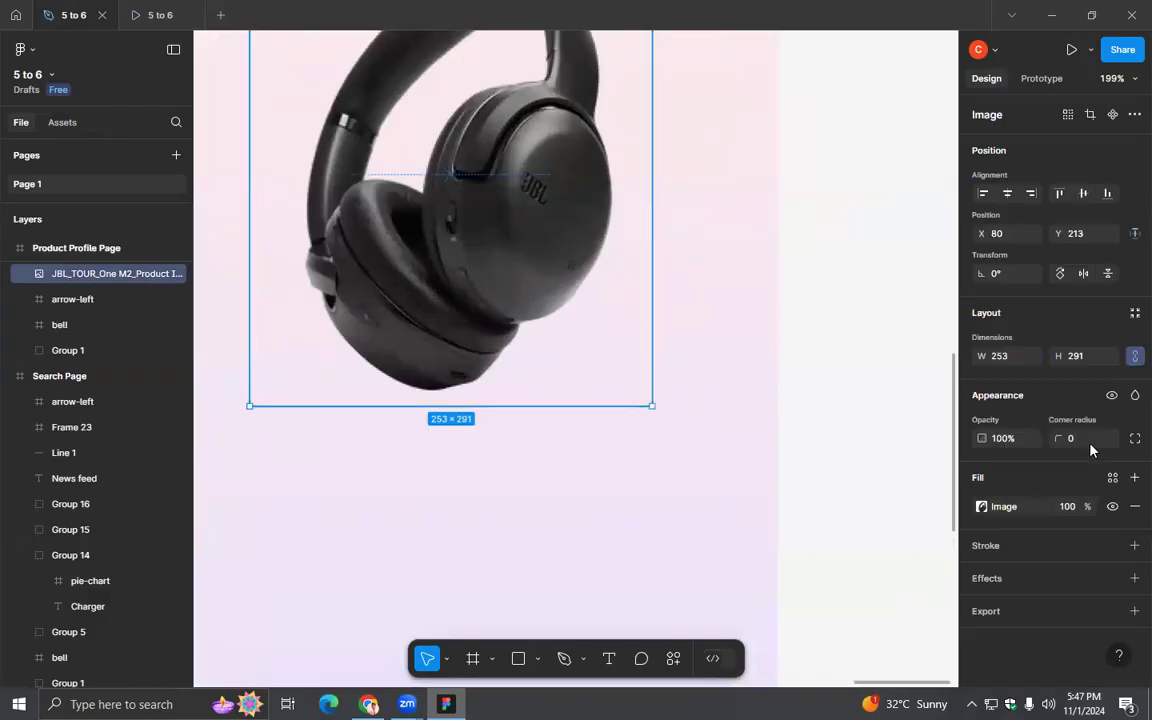
left_click(987, 579)
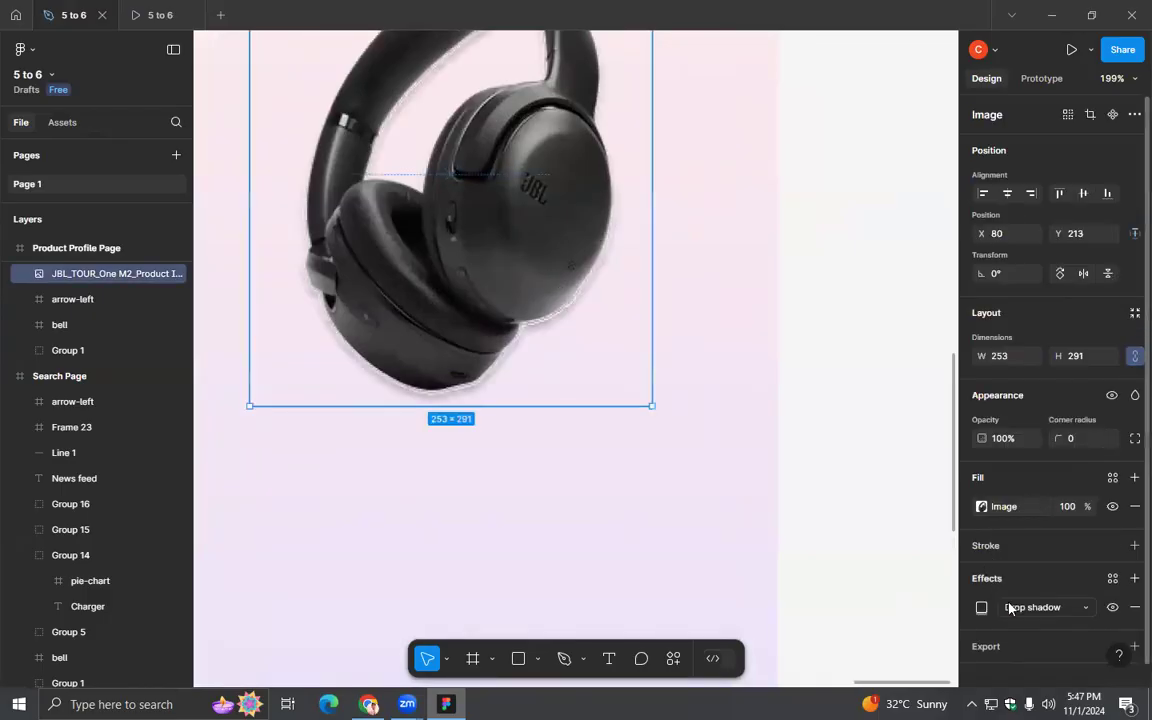
left_click(1012, 608)
left_click(1010, 608)
left_click(990, 607)
- Try different vertical offsets for the headphone image's drop shadow, ending at Y 10
left_click(869, 537)
type("10")
key("Return")
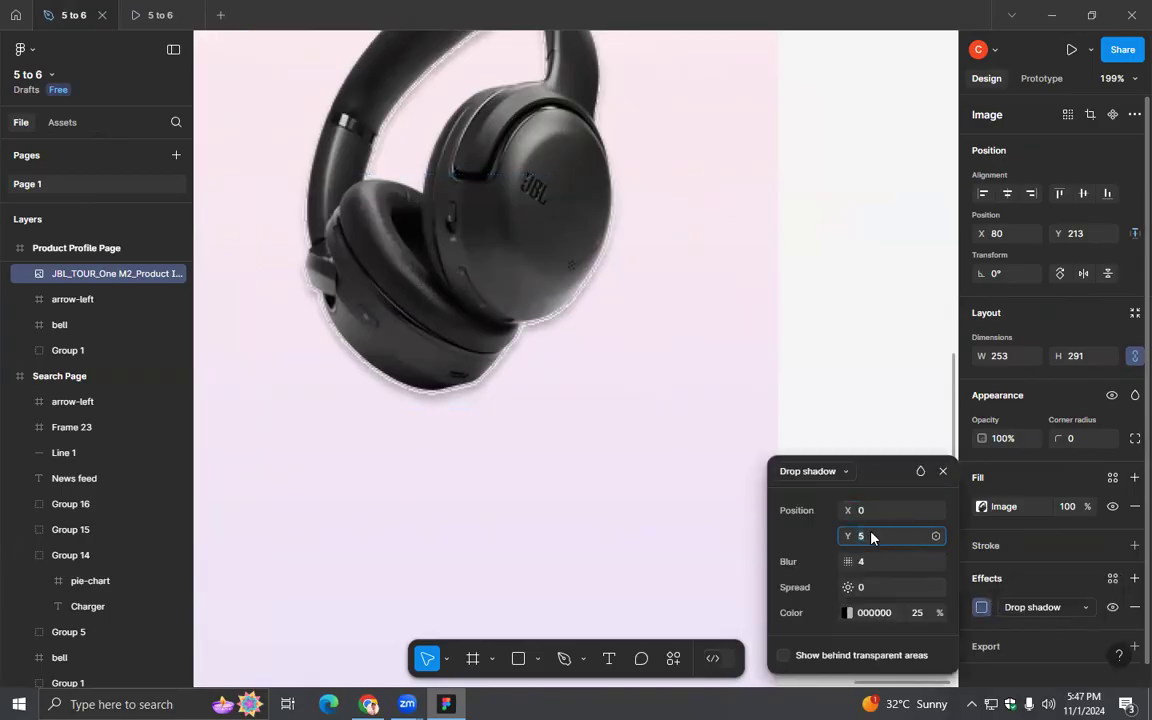
key("Up")
key("Up")
key("Up")
key("Up")
key("Up")
key("Up")
key("Up")
key("Up")
key("Up")
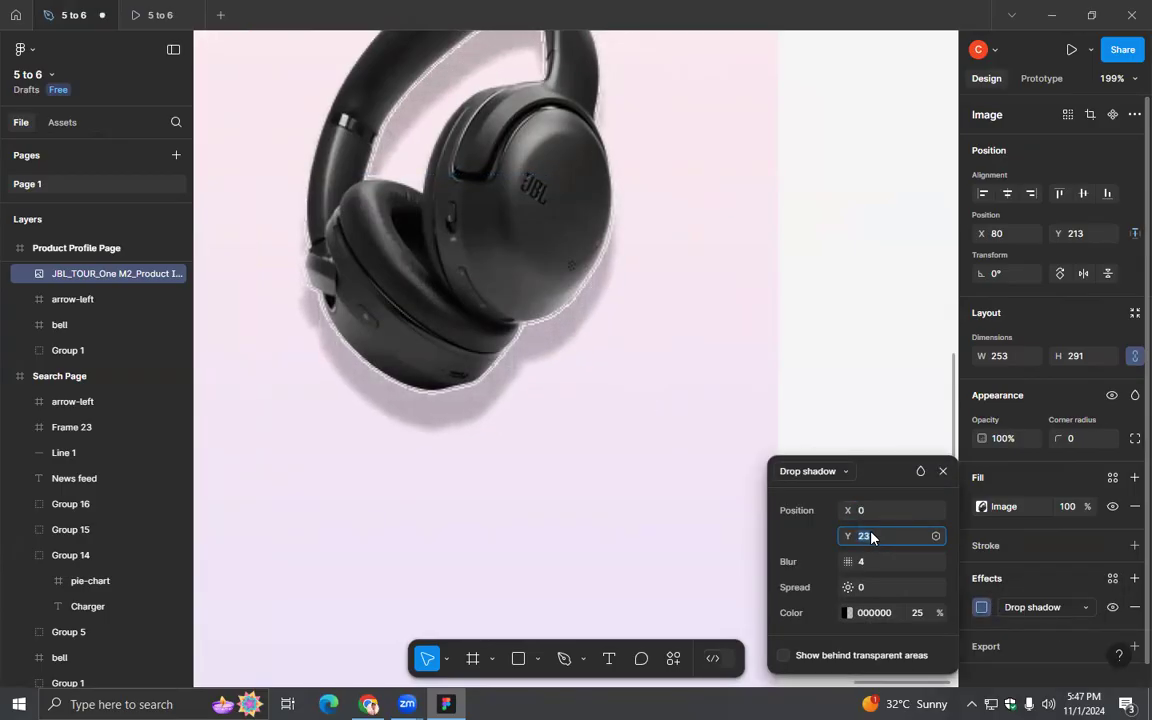
key("Down")
key("Down")
key("Down")
key("Down")
key("Down")
key("Down")
key("Down")
key("Down")
key("Down")
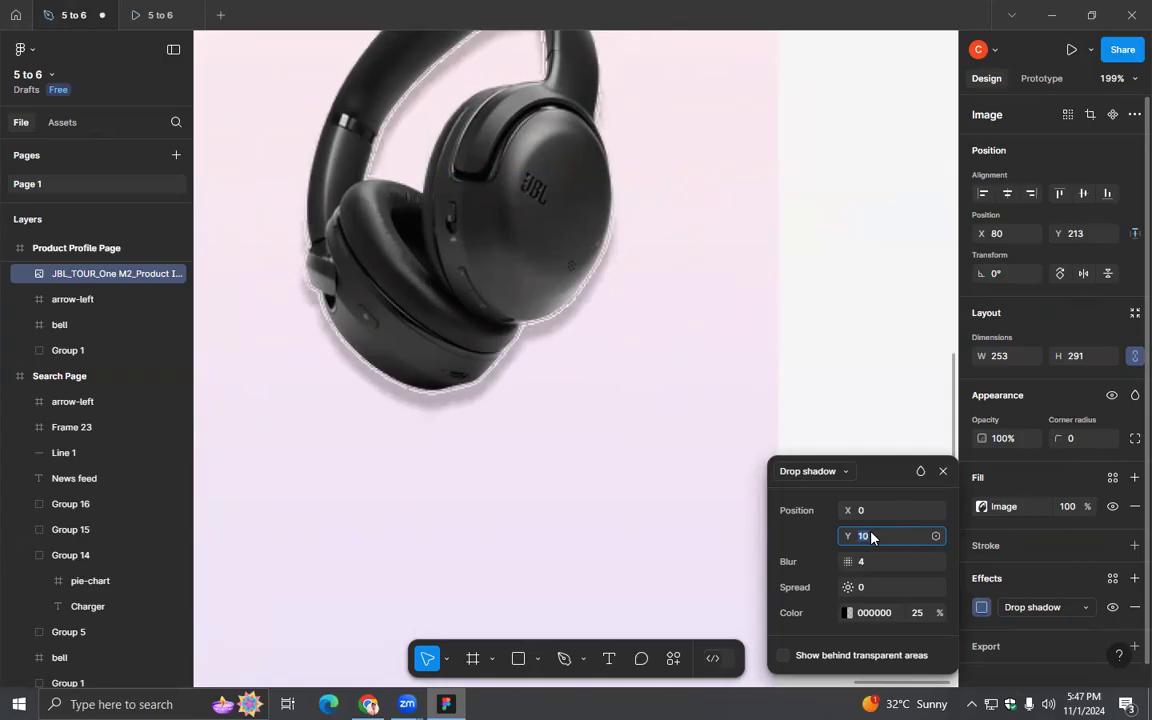
key("Down")
left_click(943, 471)
left_click(816, 413)
scroll(818, 411, "down", 5)
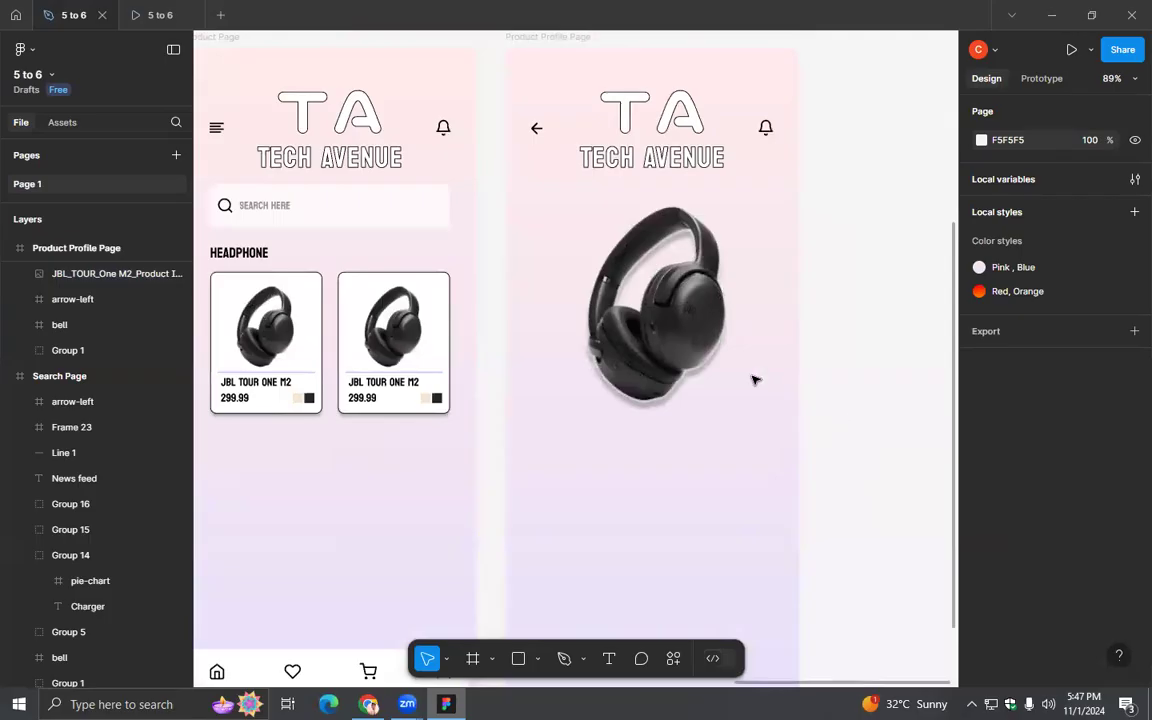
- Reduce the vertical offset of the headphone image's drop shadow to 6
left_click(728, 336)
left_click(981, 607)
left_click(886, 541)
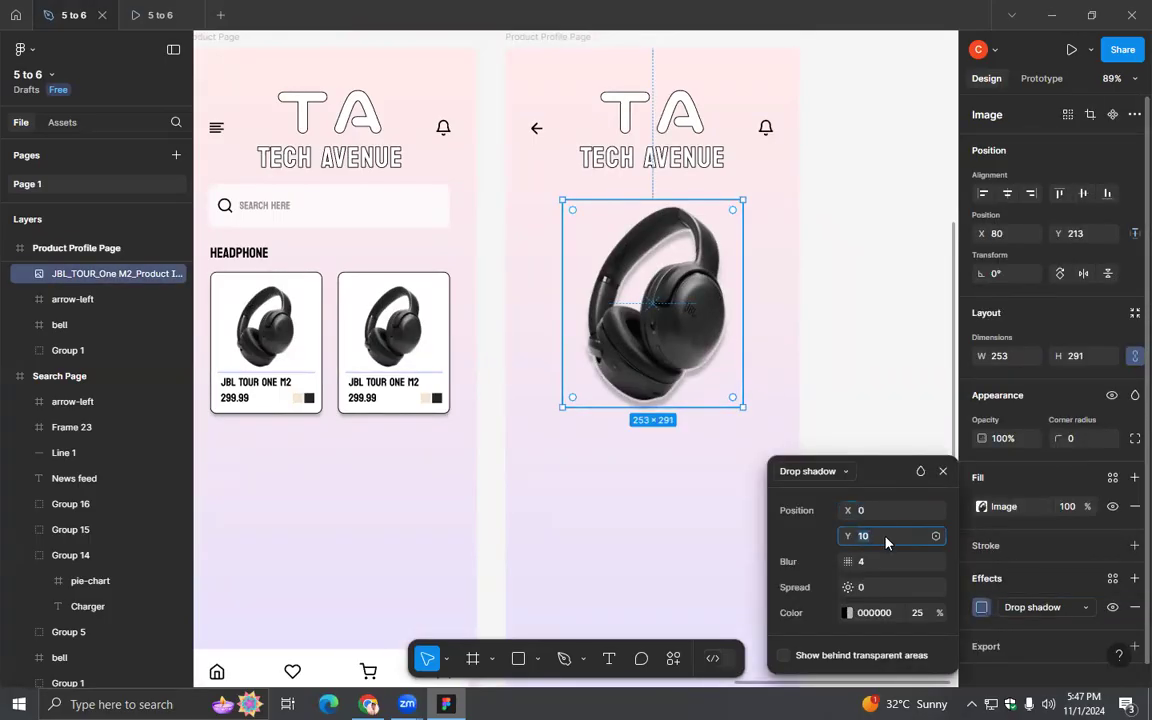
type("8")
key("Return")
type("6")
key("Return")
left_click(942, 472)
left_click(827, 490)
left_click_drag(725, 486, 679, 431)
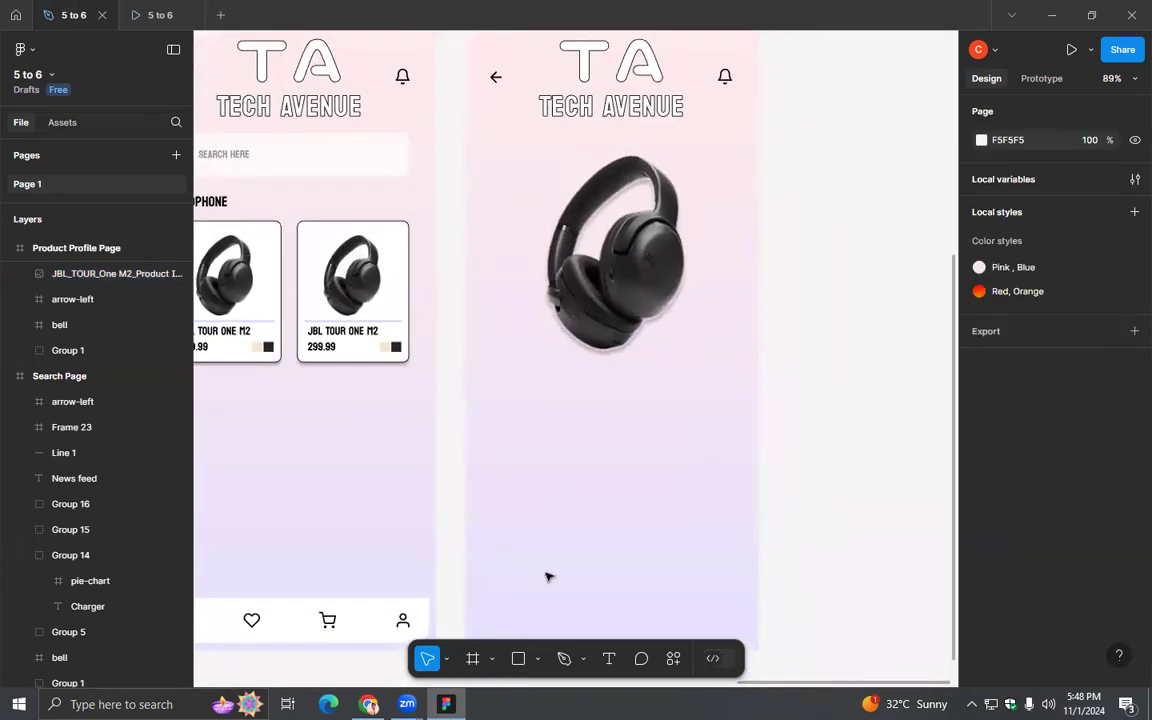
- Switch to Chrome, view the JBL Tour One M2 product page on the JBL site, and return to Figma
left_click(370, 704)
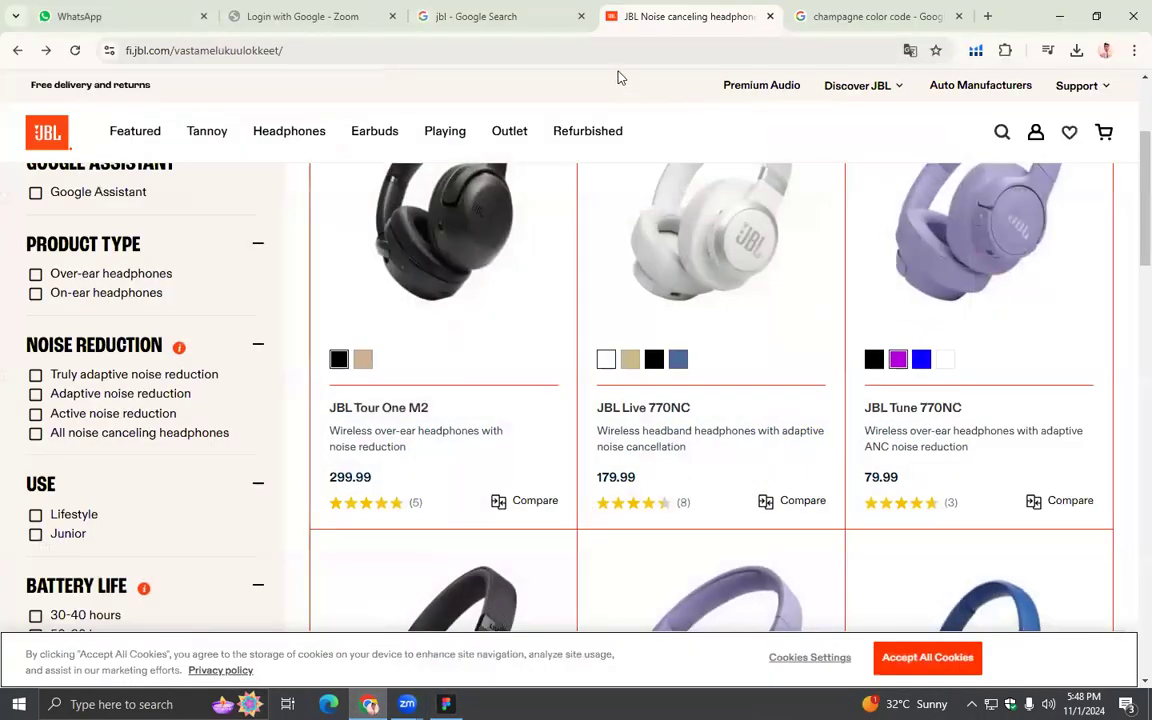
left_click(435, 270)
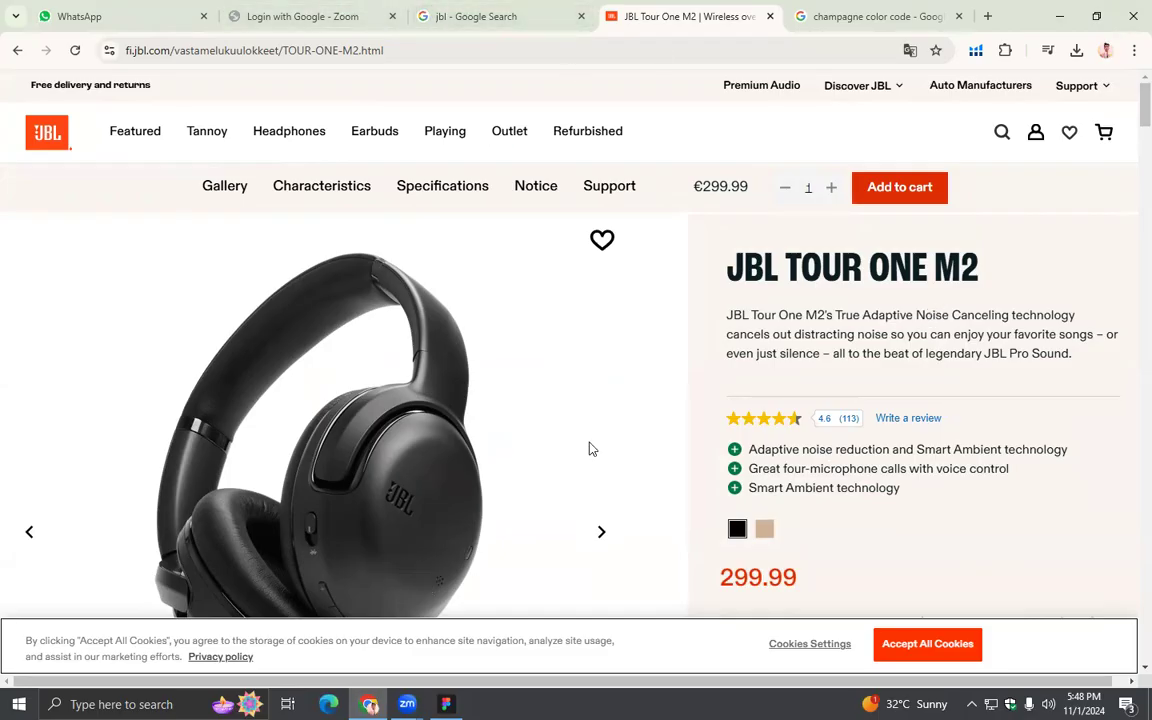
key("alt+Tab")
- Review all the app's frames together, check the open prototype preview, and close that preview
scroll(590, 446, "down", 5)
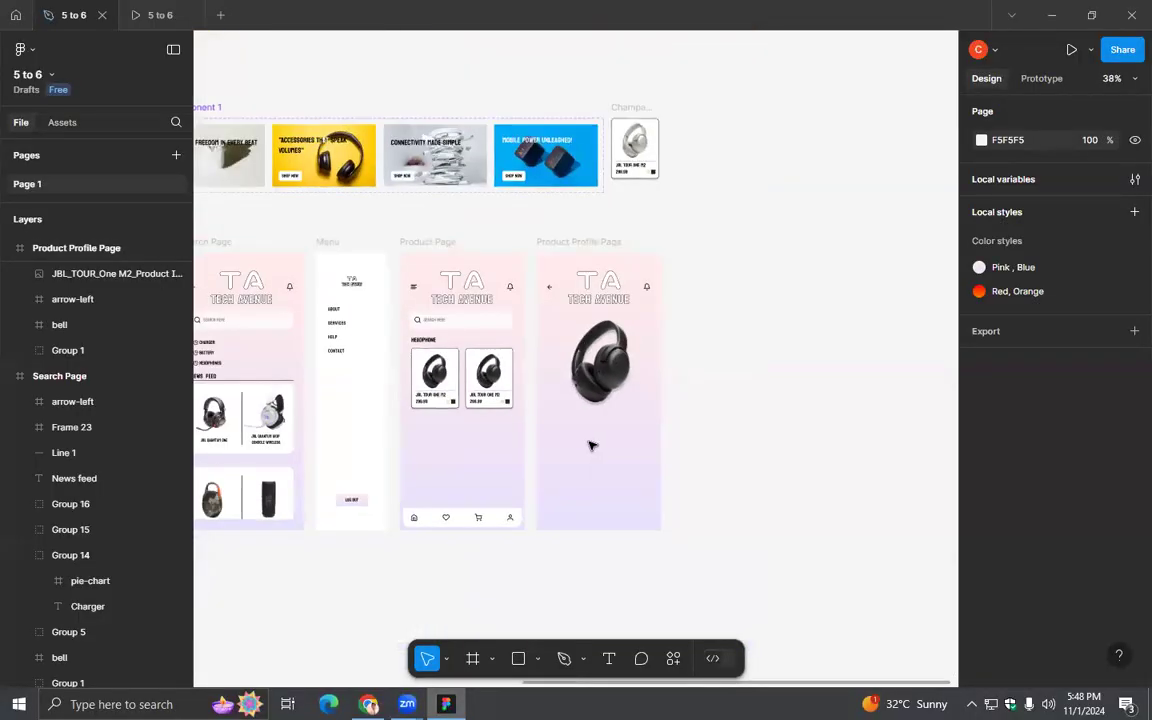
scroll(590, 446, "down", 5)
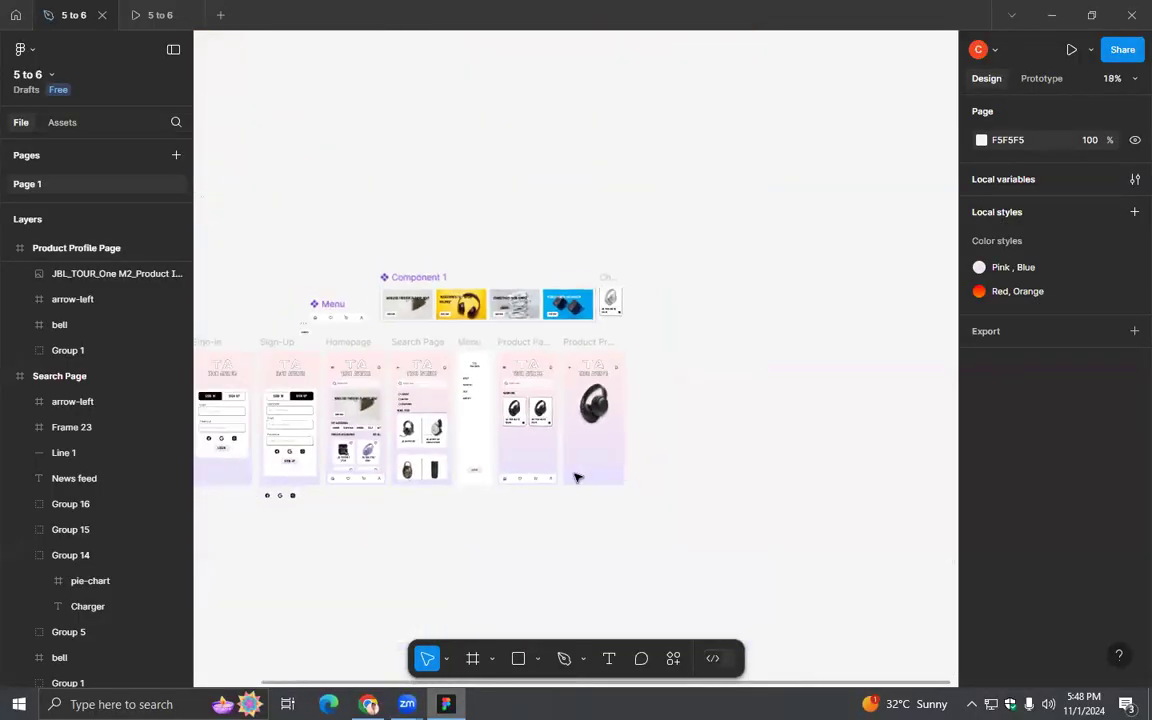
left_click_drag(391, 543, 540, 445)
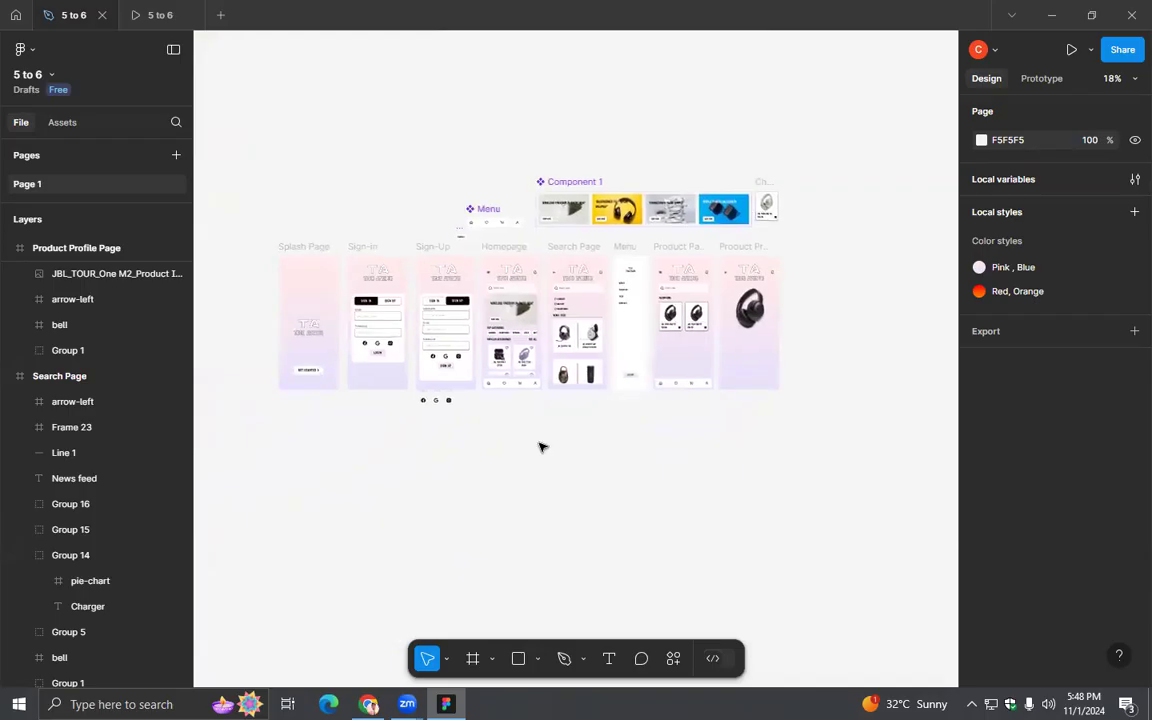
scroll(540, 446, "up", 2)
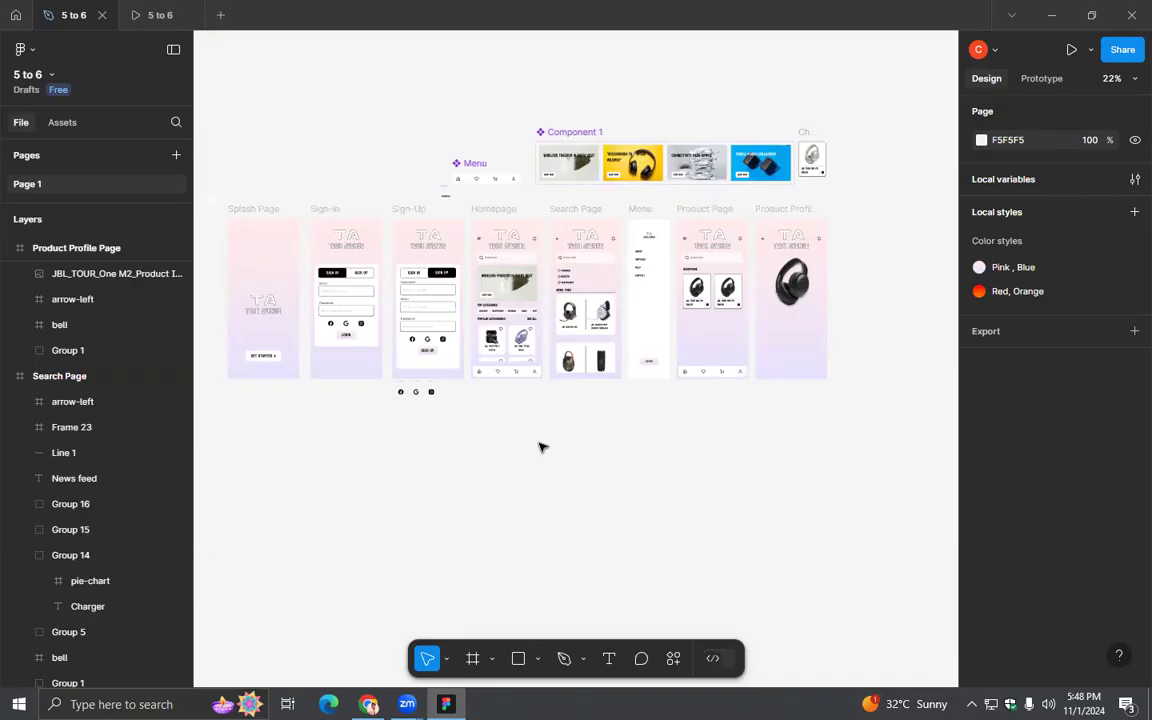
left_click(161, 16)
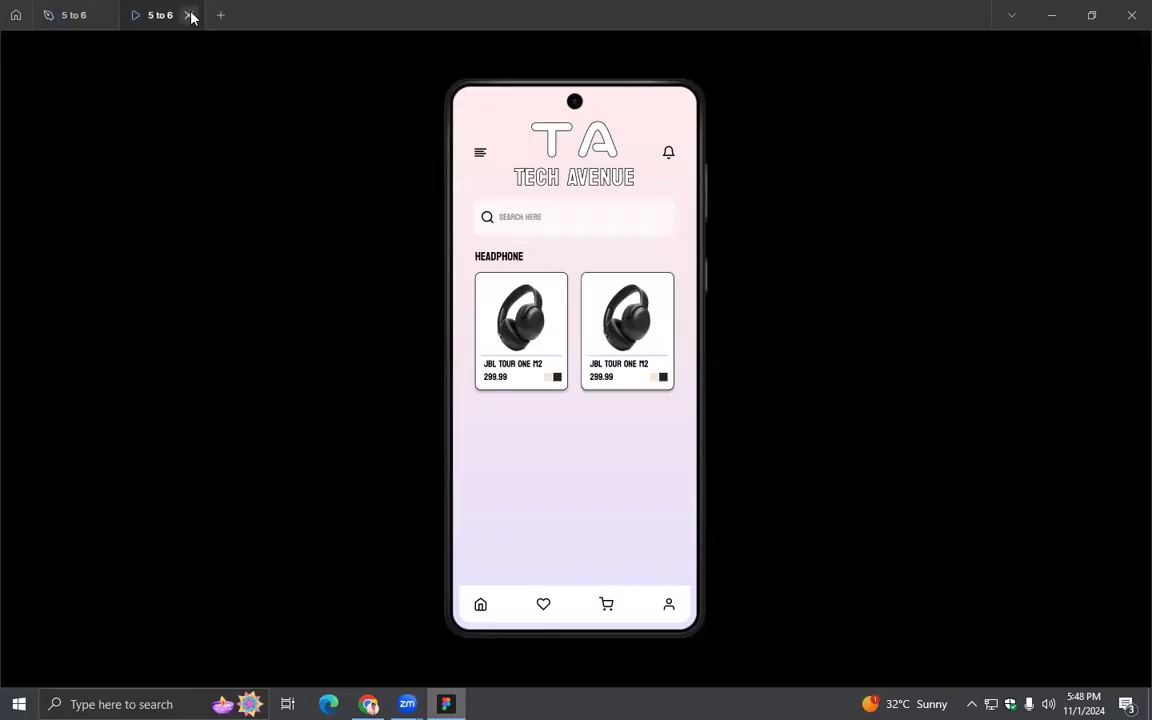
left_click(189, 15)
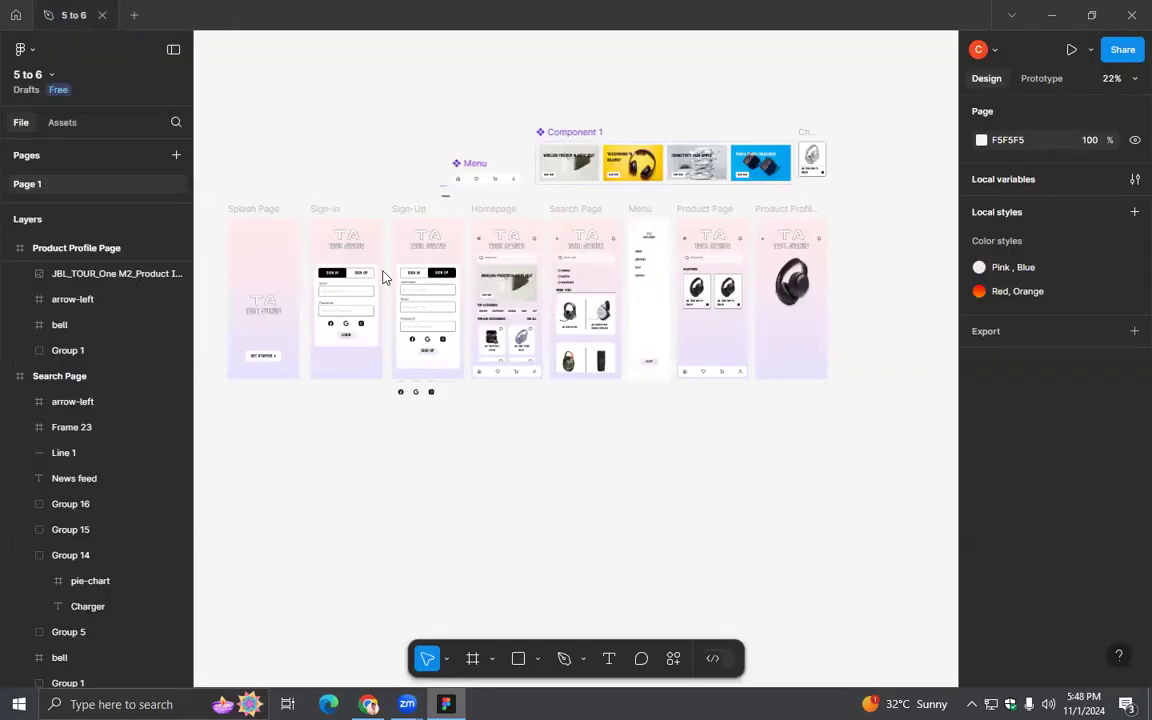